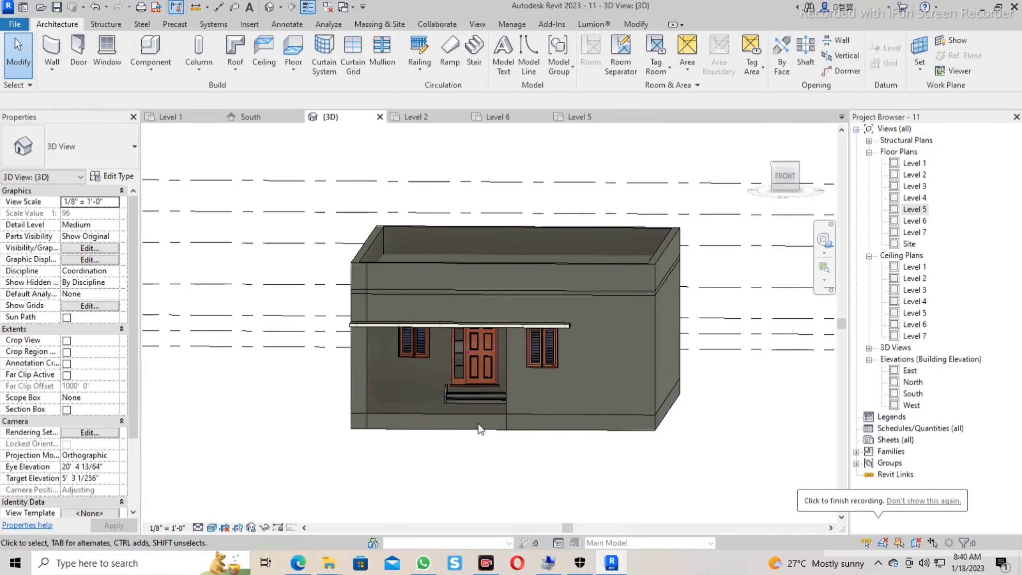
# Orbit the plain house model in 3D to an angled corner view.
pyautogui.moveTo(479, 424)
pyautogui.keyDown('shift'); pyautogui.mouseDown(button='middle')
pyautogui.moveTo(514, 441)
pyautogui.moveTo(571, 434)
pyautogui.mouseUp(button='middle'); pyautogui.keyUp('shift')
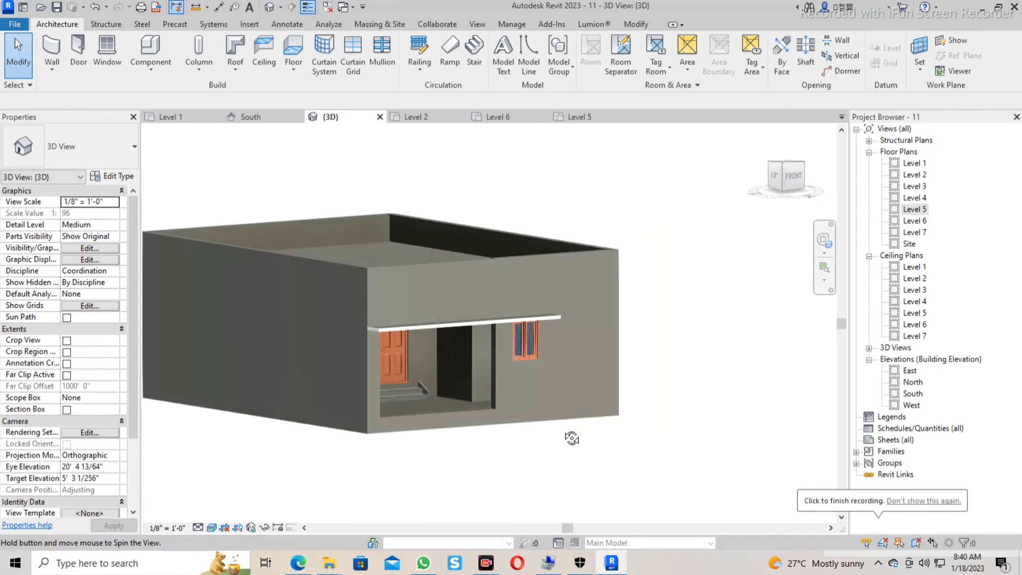
# Briefly start a component placement, then turn the view to face the house front.
pyautogui.click(165, 70)
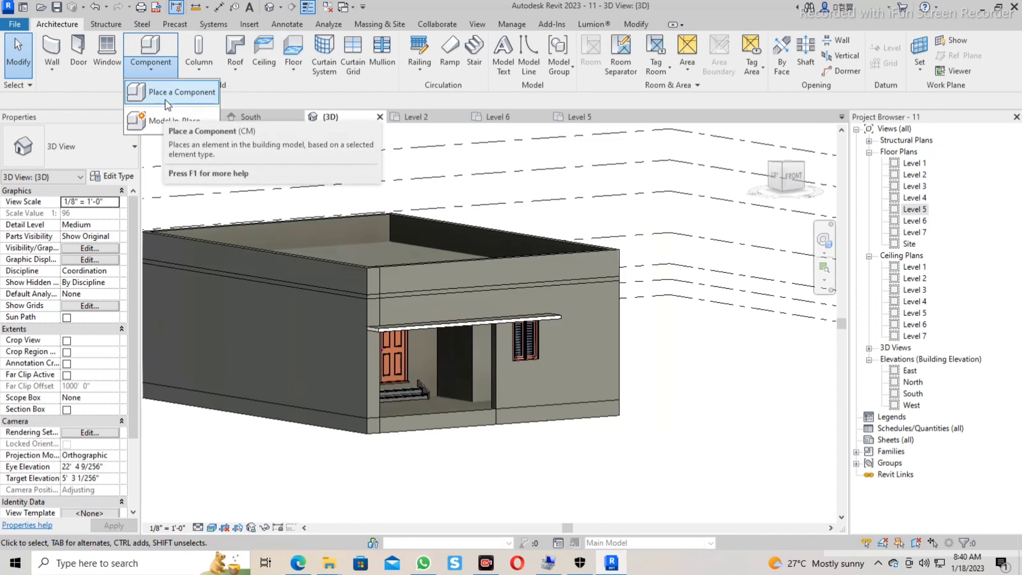
pyautogui.click(177, 93)
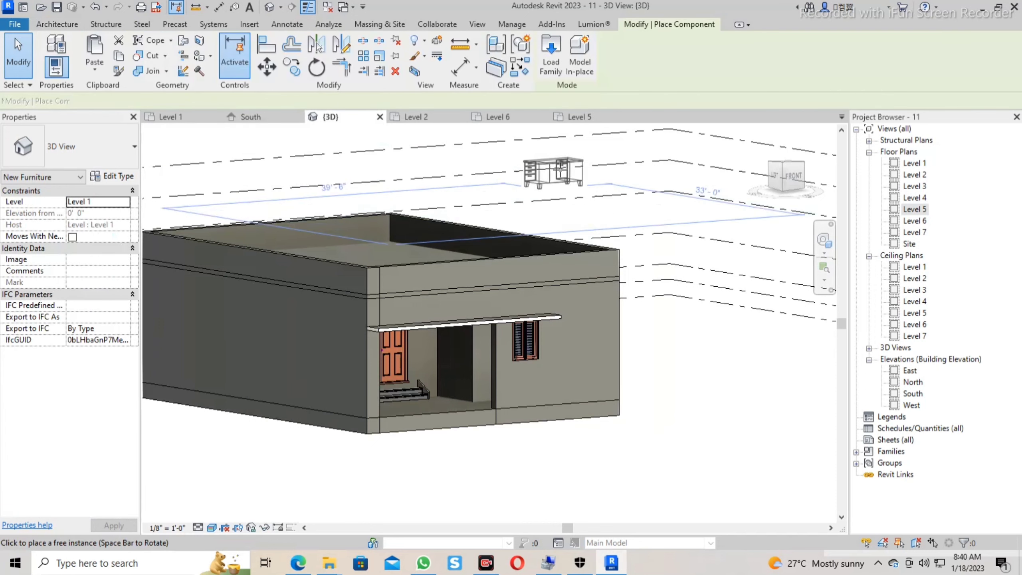
pyautogui.click(787, 176)
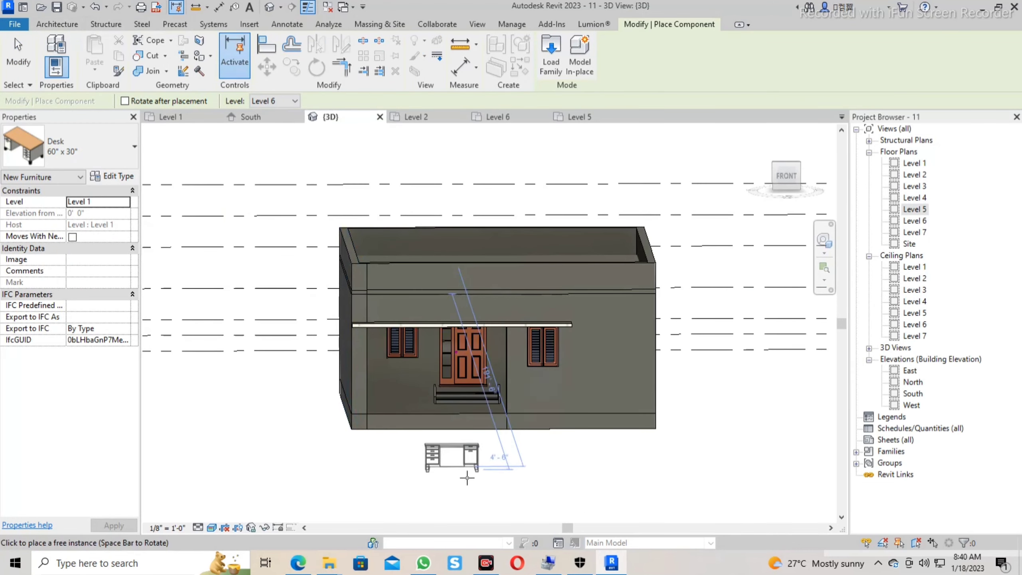
pyautogui.click(60, 25)
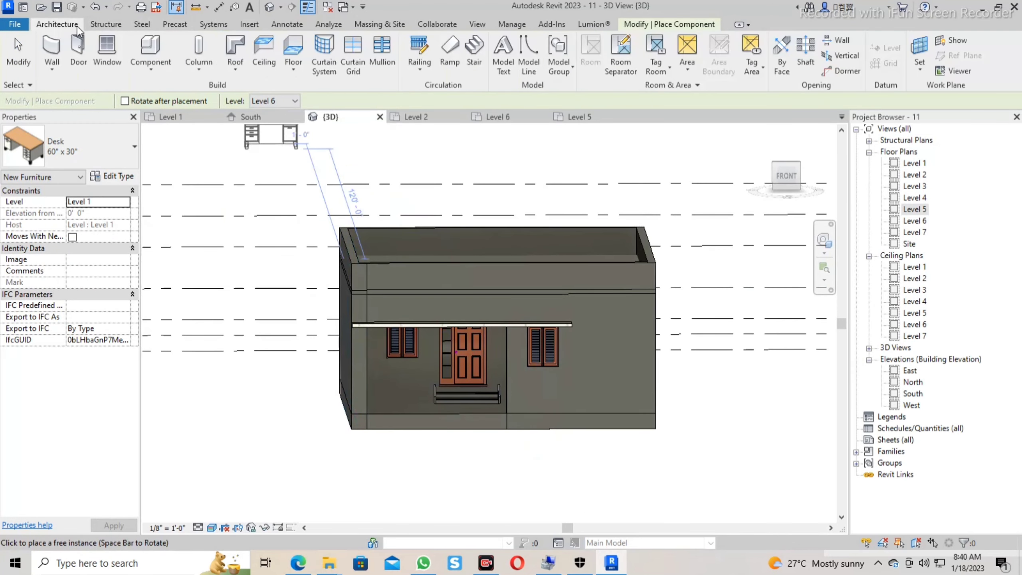
# Create a Model In-Place family in Air Terminals, keeping the name Air Terminals 1.
pyautogui.click(160, 69)
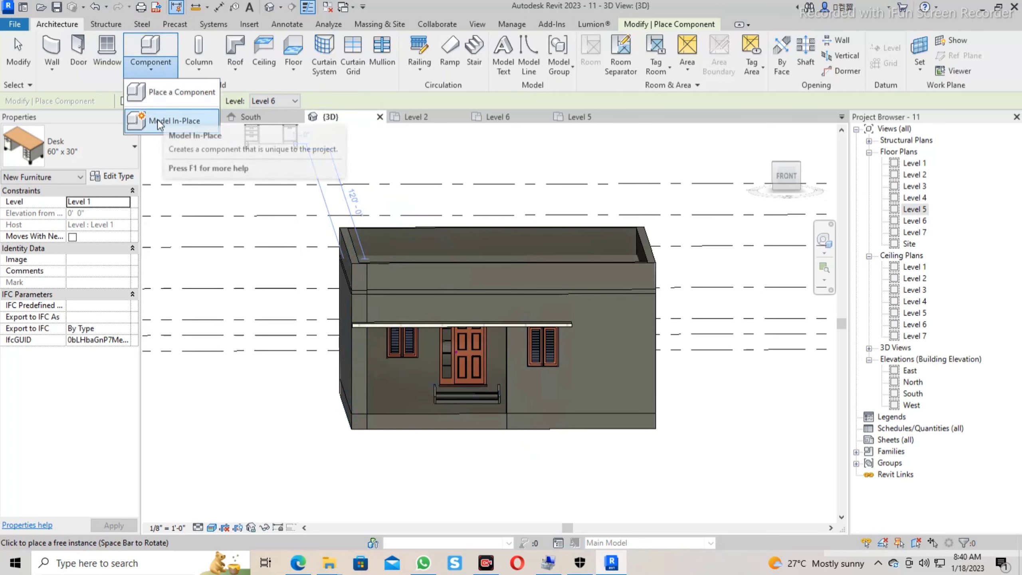
pyautogui.click(171, 121)
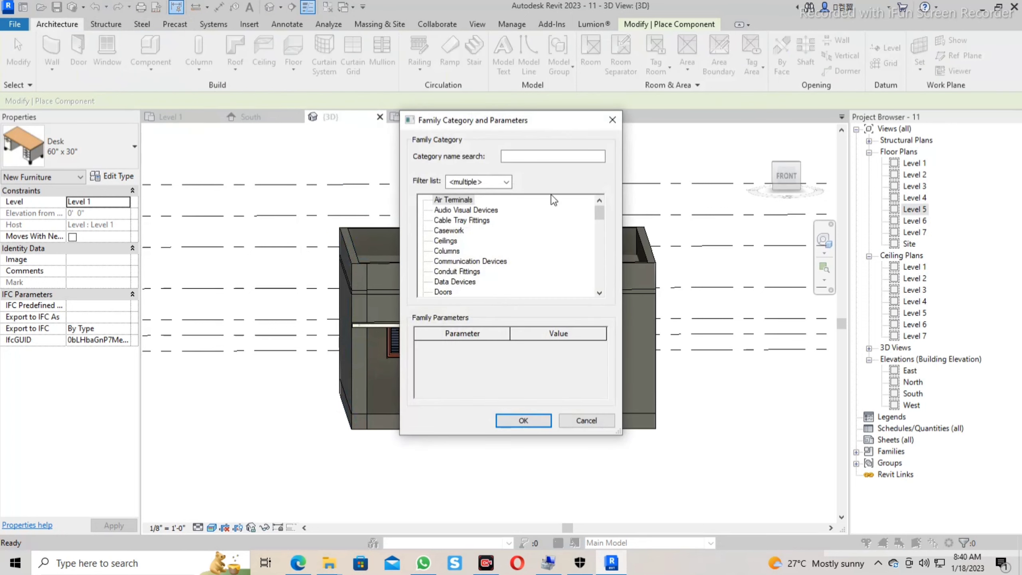
pyautogui.click(523, 421)
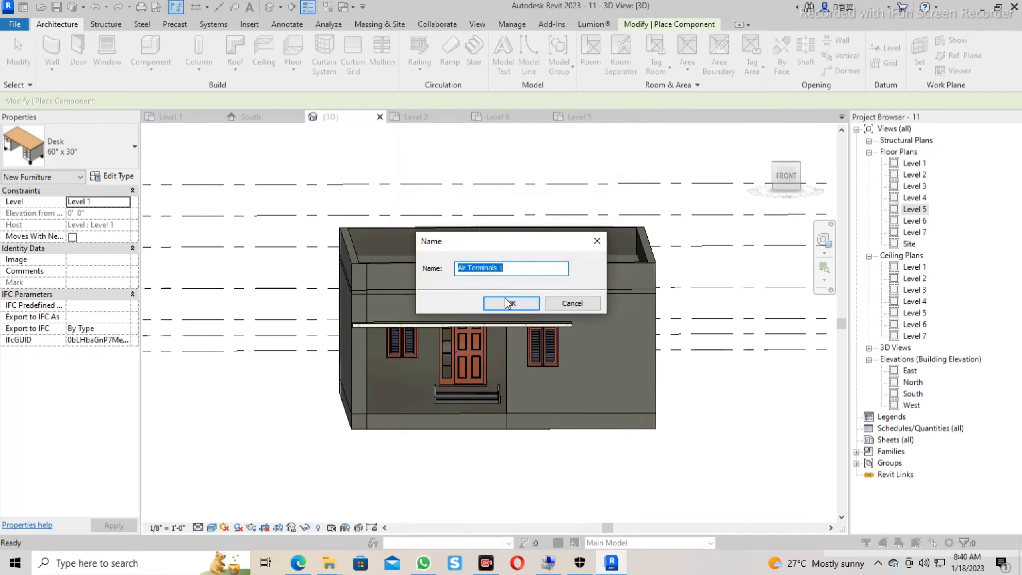
pyautogui.click(505, 298)
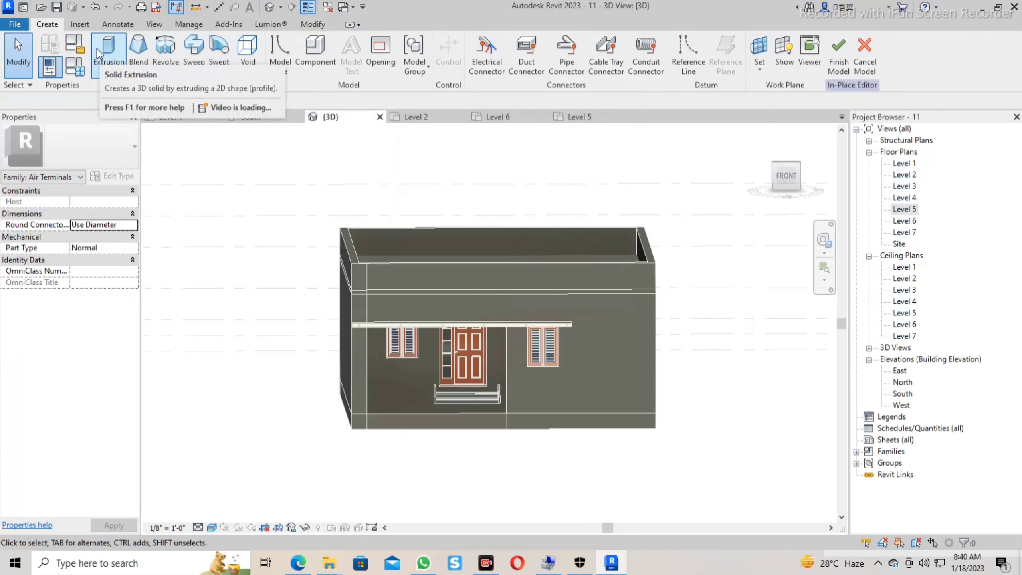
# Start a solid extrusion with its work plane picked on the 9" front wall face.
pyautogui.click(101, 48)
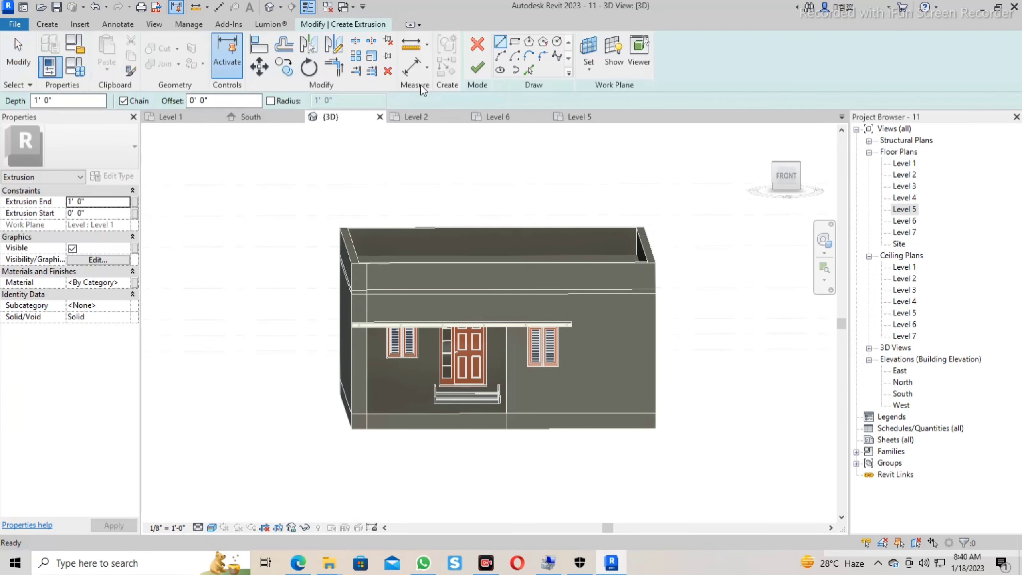
pyautogui.click(599, 52)
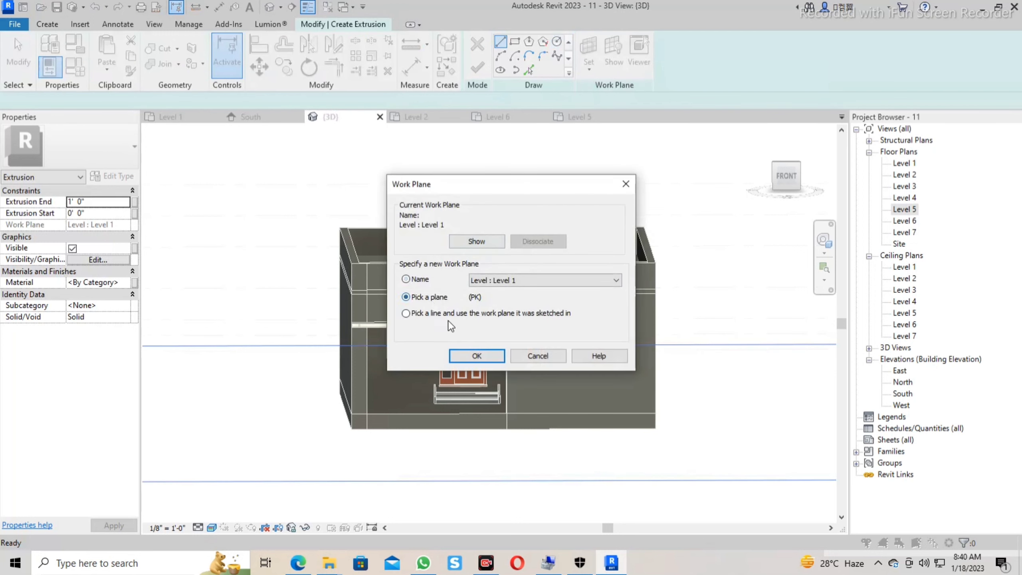
pyautogui.click(466, 356)
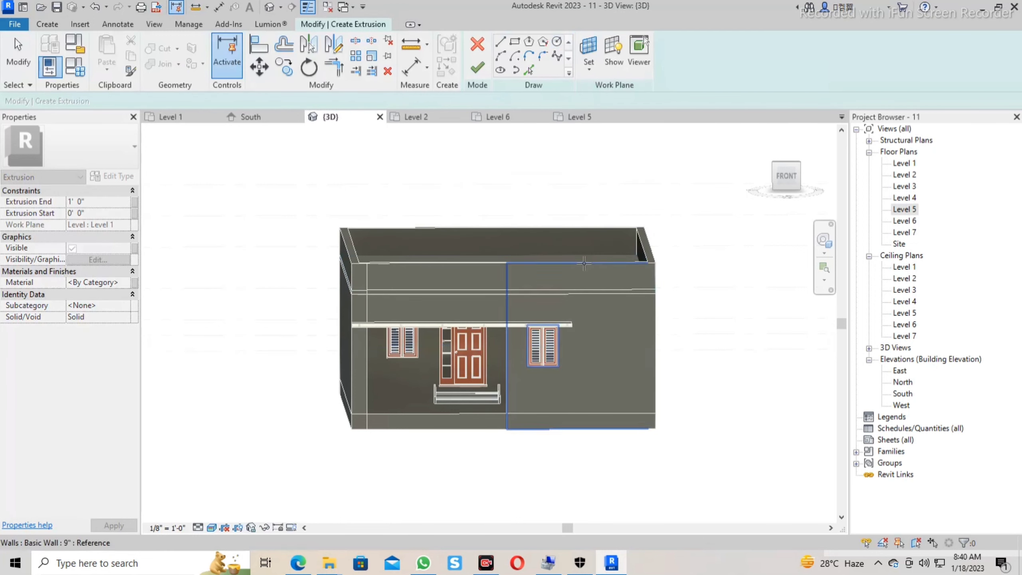
pyautogui.keyDown('shift'); pyautogui.moveTo(560, 352); pyautogui.dragTo(586, 372, button='middle'); pyautogui.keyUp('shift')
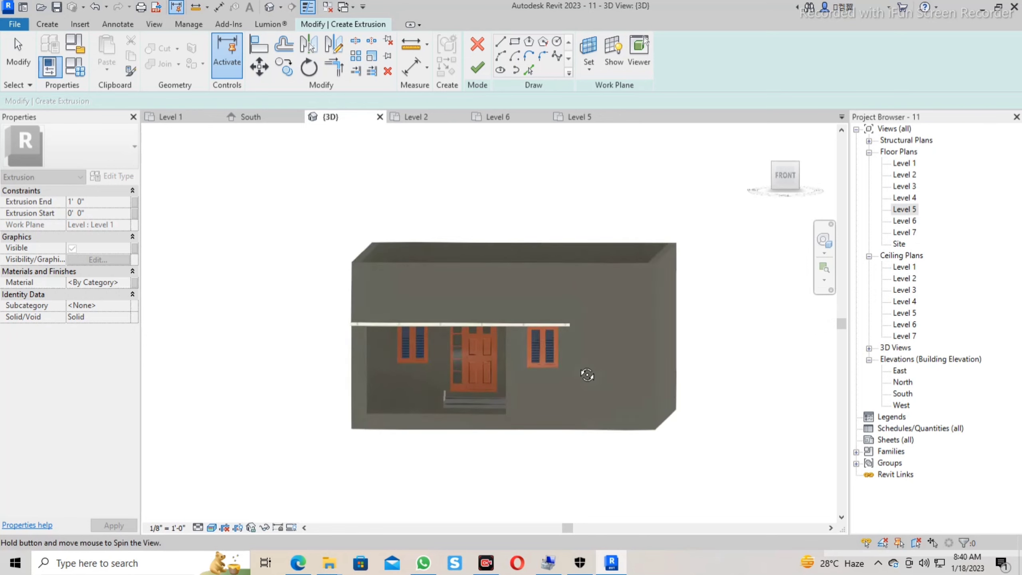
pyautogui.scroll(3, 652, 313)
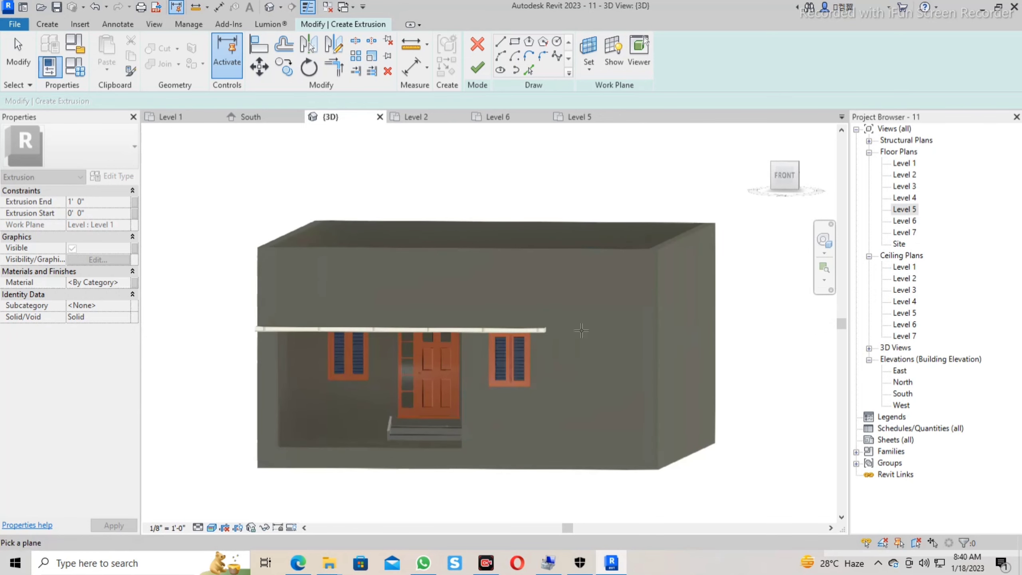
pyautogui.keyDown('shift'); pyautogui.moveTo(655, 325); pyautogui.dragTo(569, 245, button='middle'); pyautogui.keyUp('shift')
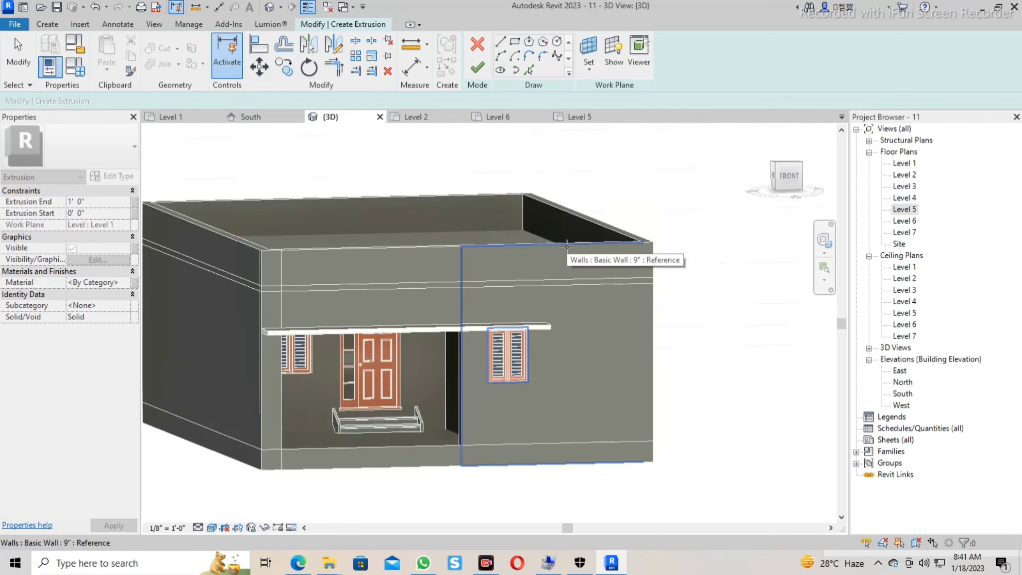
pyautogui.click(567, 246)
pyautogui.keyDown('shift'); pyautogui.moveTo(654, 331); pyautogui.dragTo(628, 342, button='middle'); pyautogui.keyUp('shift')
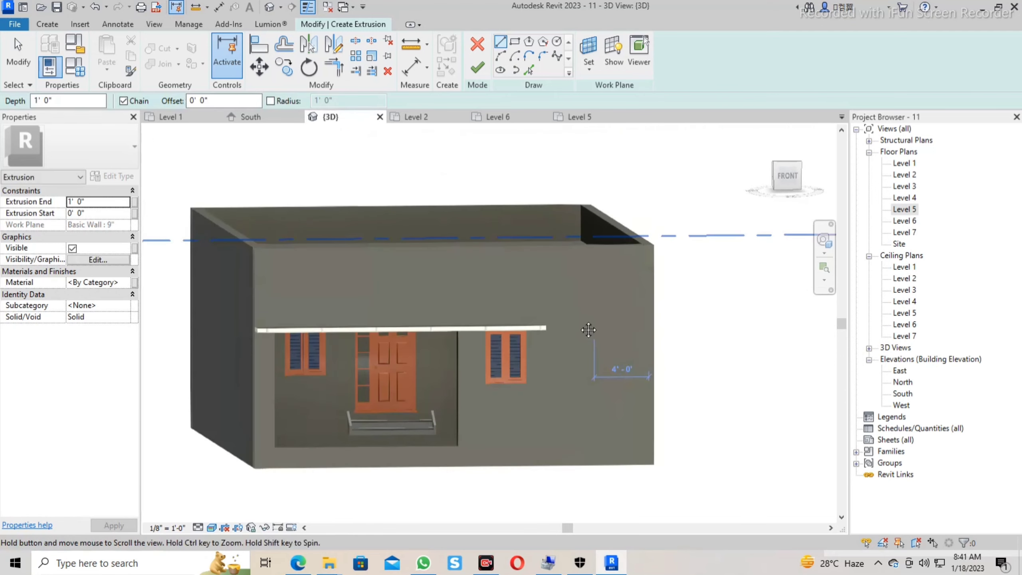
# Sketch a full-height 1'-0" wide rectangle at the front wall's right edge.
pyautogui.click(501, 47)
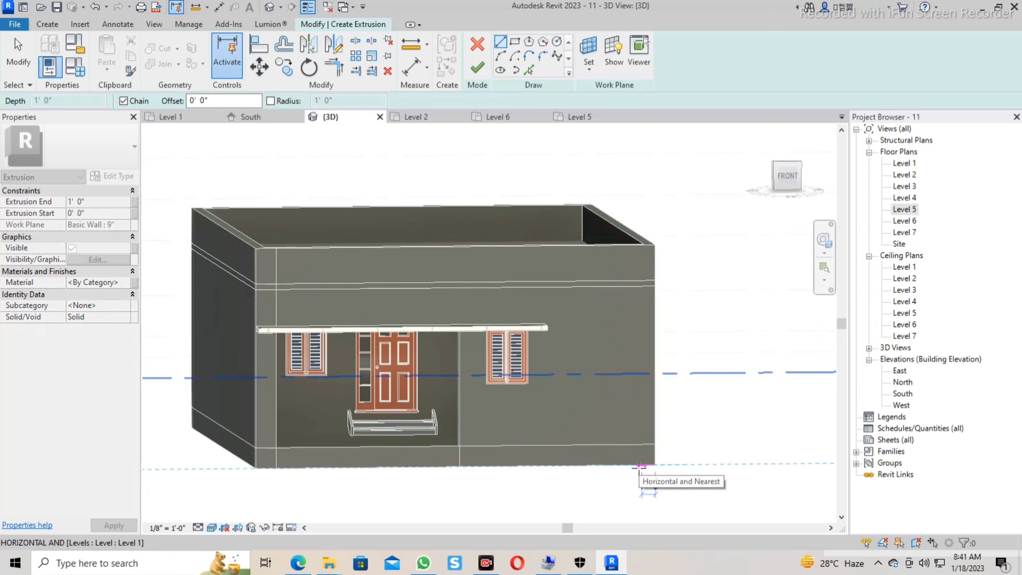
pyautogui.click(639, 466)
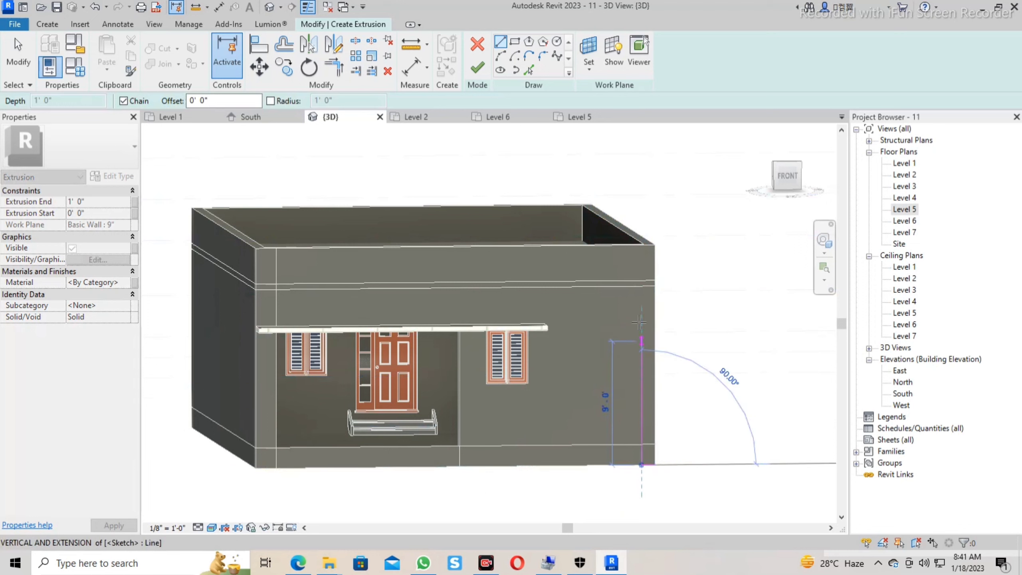
pyautogui.click(642, 245)
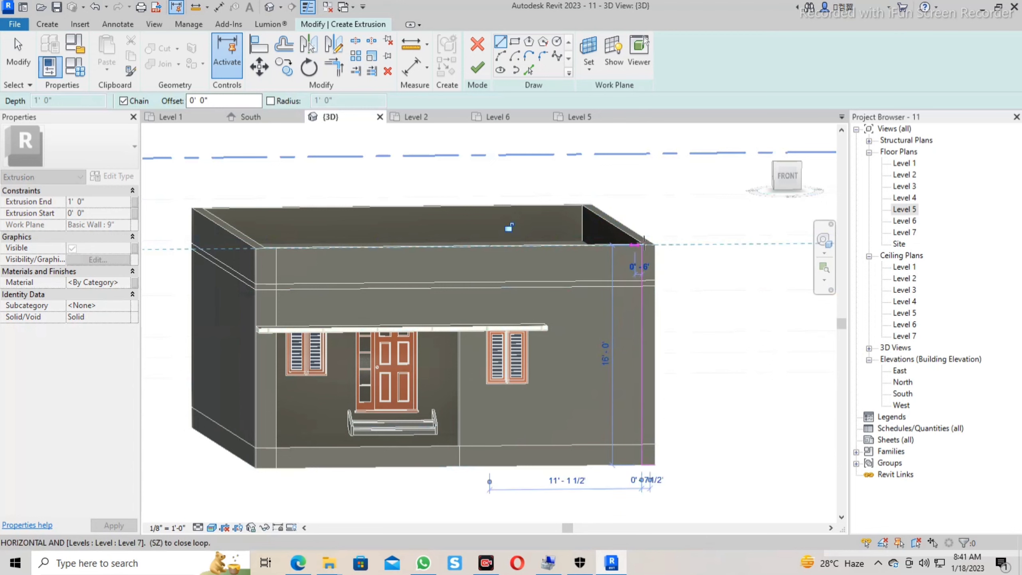
pyautogui.click(655, 244)
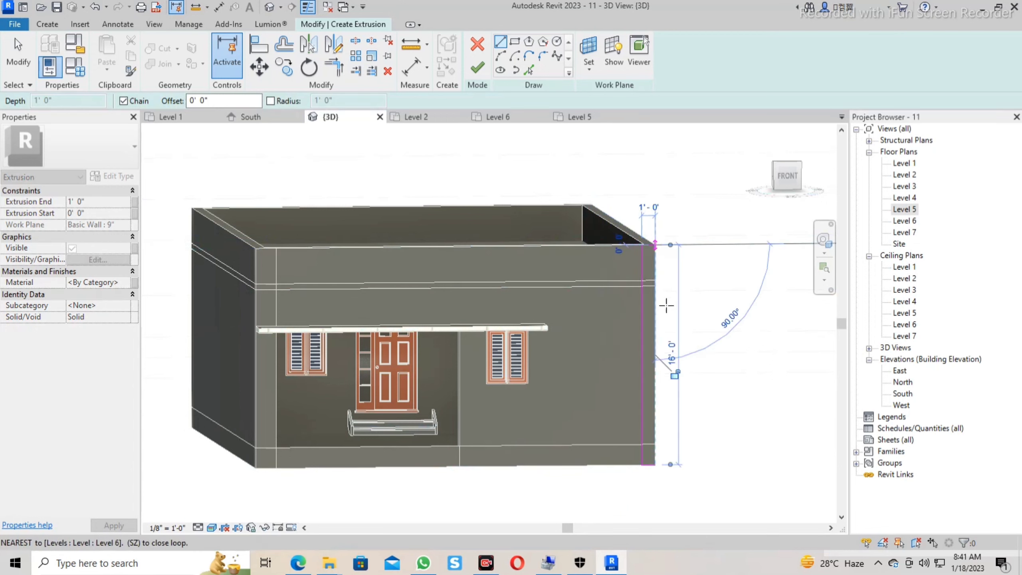
pyautogui.click(655, 463)
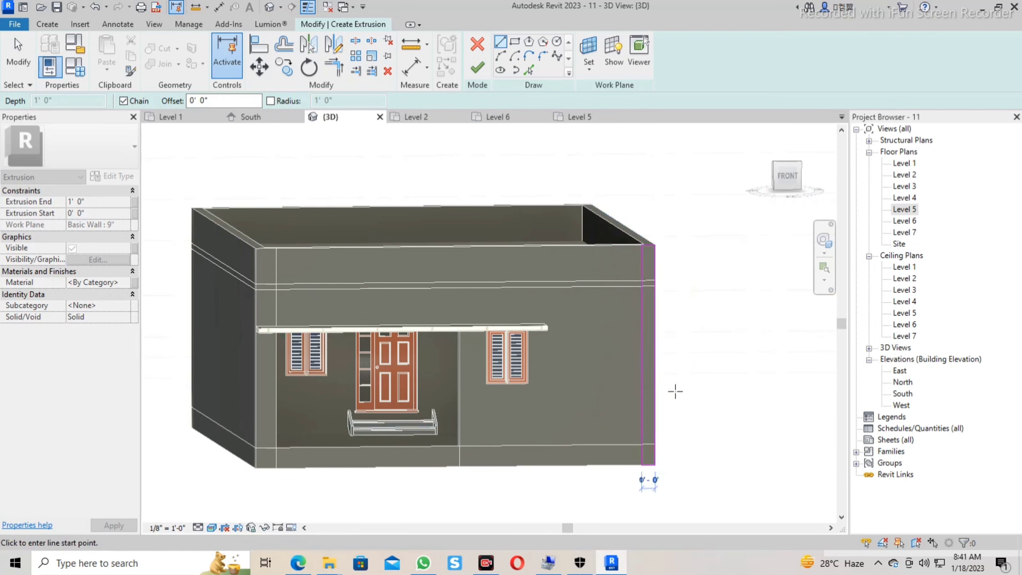
# Set the extrusion end to 6" and finish the panel.
pyautogui.click(96, 202)
pyautogui.write('6')
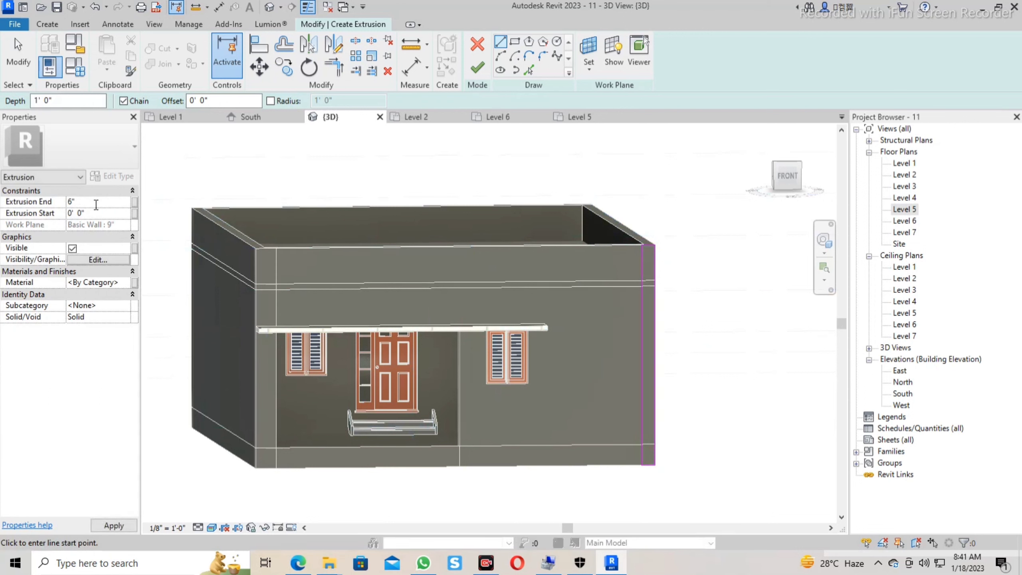
pyautogui.press('Return')
pyautogui.click(477, 67)
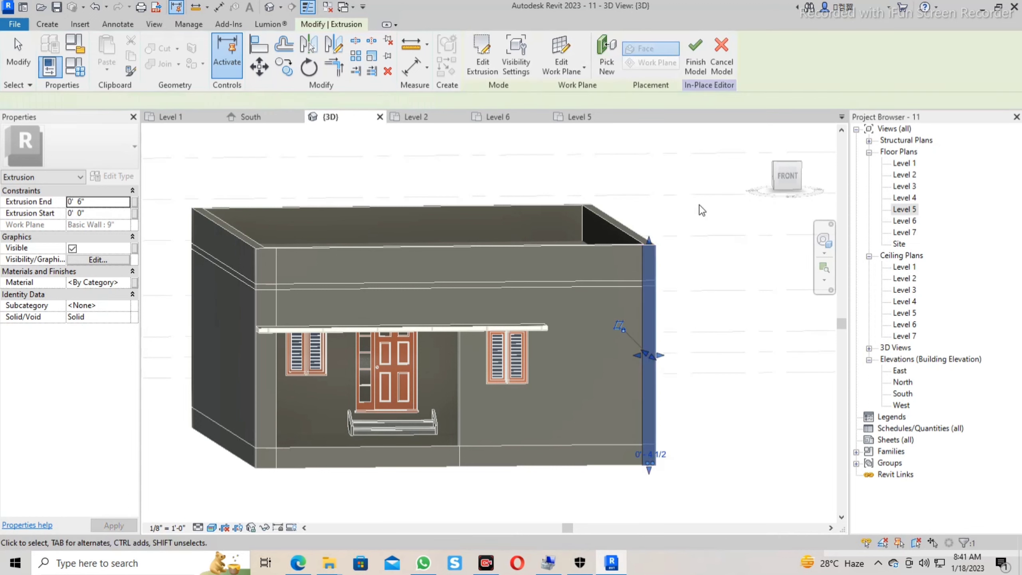
# Change the right-edge panel's extrusion end to 2' 0".
pyautogui.click(678, 241)
pyautogui.keyDown('shift'); pyautogui.moveTo(679, 241); pyautogui.dragTo(734, 278, button='middle'); pyautogui.keyUp('shift')
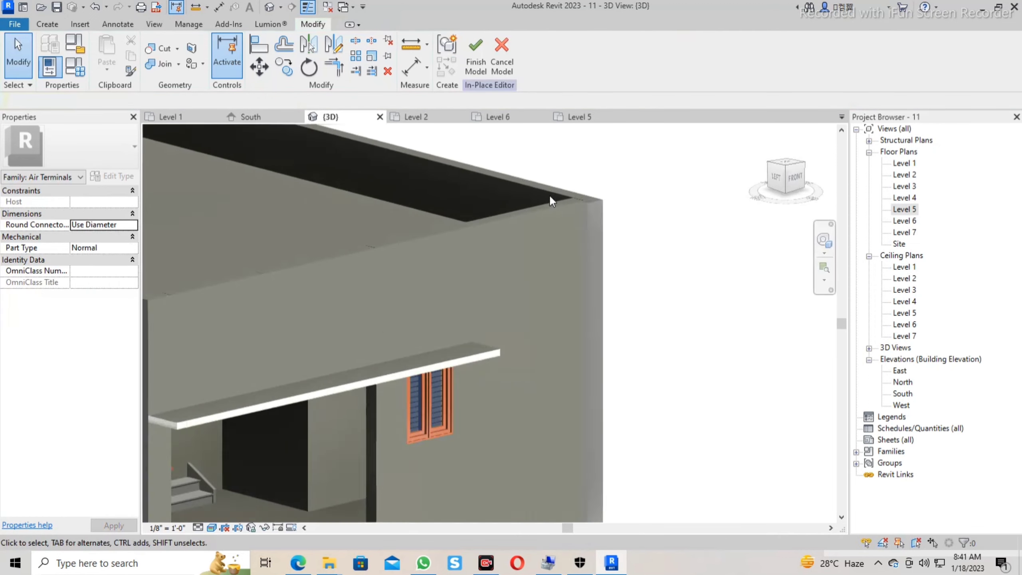
pyautogui.scroll(3, 549, 194)
pyautogui.scroll(-2, 511, 251)
pyautogui.scroll(-3, 502, 251)
pyautogui.moveTo(502, 251)
pyautogui.keyDown('shift'); pyautogui.mouseDown(button='middle')
pyautogui.moveTo(498, 278)
pyautogui.moveTo(505, 260)
pyautogui.moveTo(568, 296)
pyautogui.mouseUp(button='middle'); pyautogui.keyUp('shift')
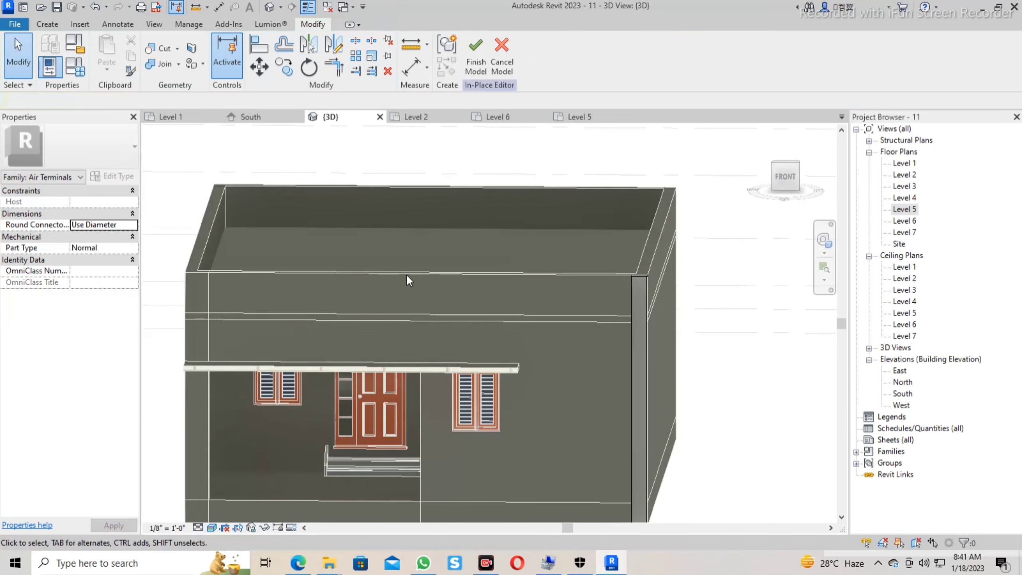
pyautogui.moveTo(408, 277)
pyautogui.keyDown('shift'); pyautogui.mouseDown(button='middle')
pyautogui.moveTo(477, 290)
pyautogui.moveTo(413, 258)
pyautogui.moveTo(484, 296)
pyautogui.moveTo(546, 302)
pyautogui.mouseUp(button='middle'); pyautogui.keyUp('shift')
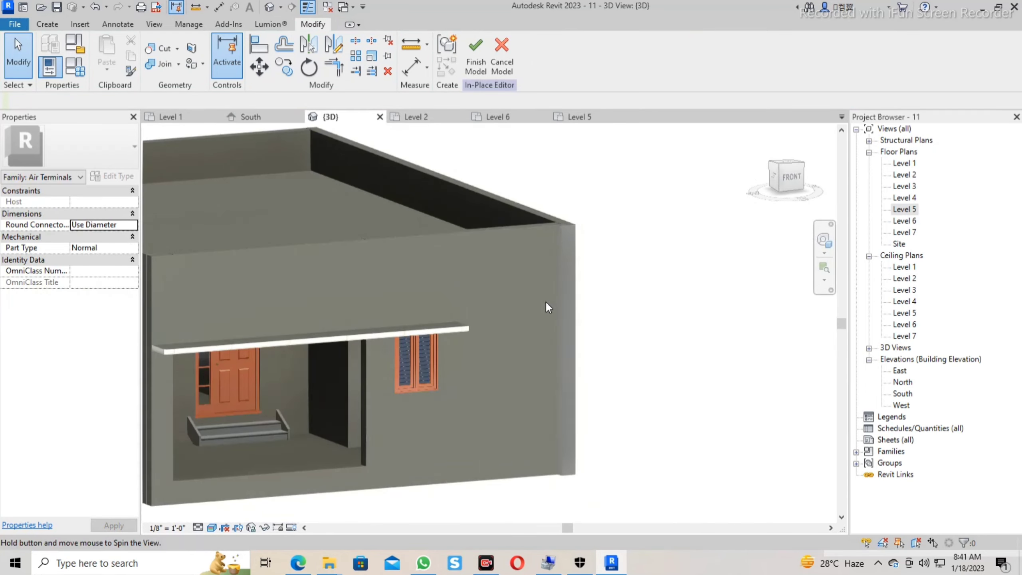
pyautogui.click(564, 332)
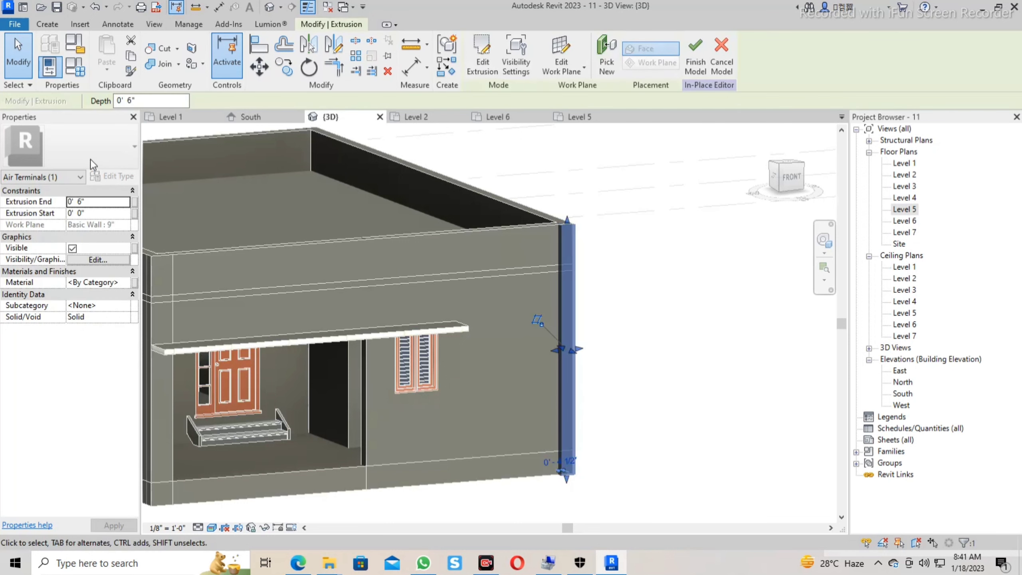
pyautogui.click(104, 213)
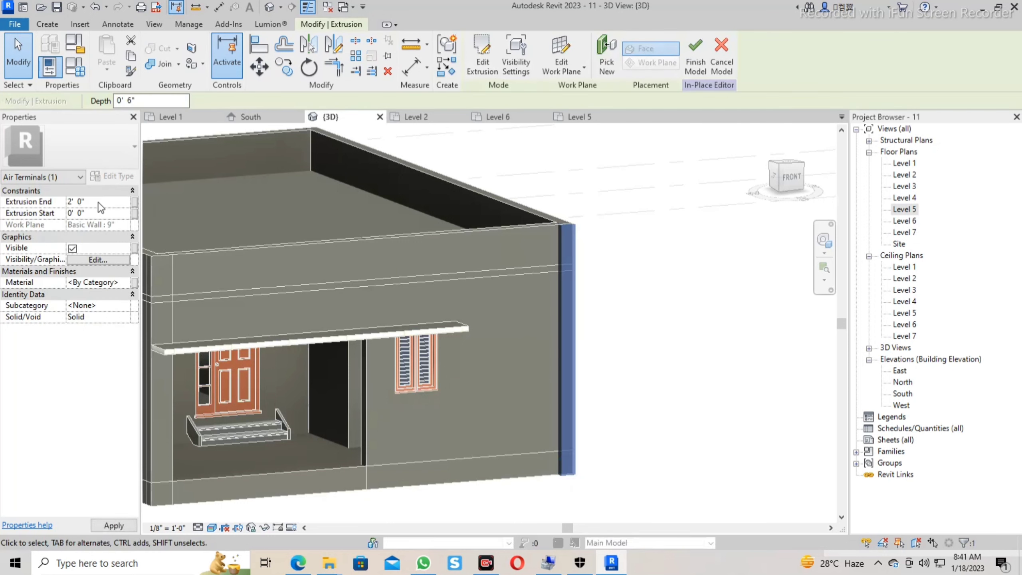
pyautogui.click(692, 354)
# Select the right-edge panel and reopen its extrusion sketch for editing.
pyautogui.moveTo(699, 370)
pyautogui.keyDown('shift'); pyautogui.mouseDown(button='middle')
pyautogui.moveTo(559, 349)
pyautogui.moveTo(720, 355)
pyautogui.moveTo(671, 354)
pyautogui.moveTo(689, 380)
pyautogui.moveTo(680, 379)
pyautogui.mouseUp(button='middle'); pyautogui.keyUp('shift')
pyautogui.scroll(-3, 684, 366)
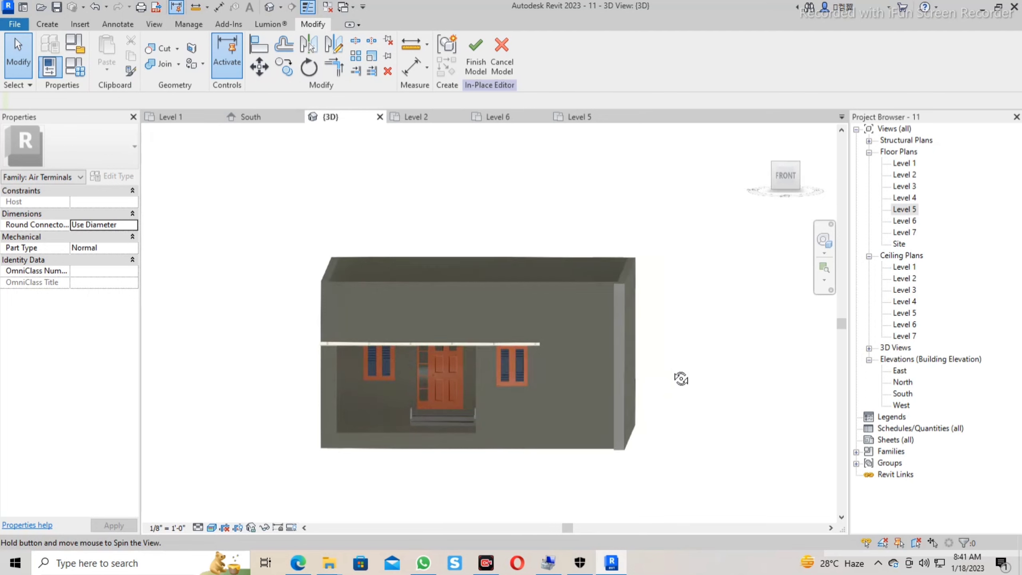
pyautogui.keyDown('shift'); pyautogui.moveTo(593, 375); pyautogui.dragTo(566, 372, button='middle'); pyautogui.keyUp('shift')
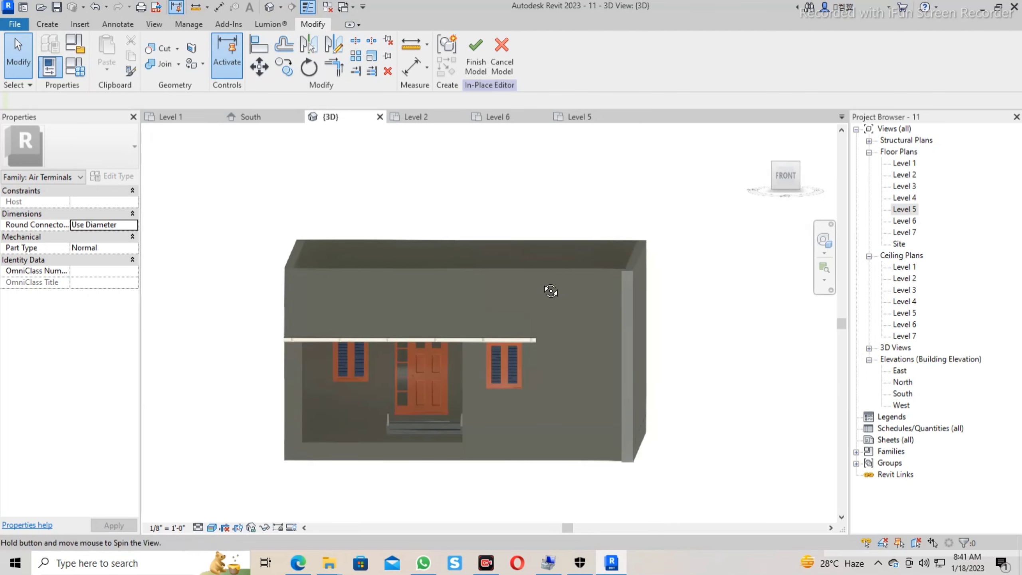
pyautogui.keyDown('shift'); pyautogui.moveTo(543, 288); pyautogui.dragTo(543, 283, button='middle'); pyautogui.keyUp('shift')
pyautogui.moveTo(618, 452)
pyautogui.keyDown('shift'); pyautogui.mouseDown(button='middle')
pyautogui.moveTo(481, 405)
pyautogui.moveTo(547, 417)
pyautogui.moveTo(520, 418)
pyautogui.moveTo(517, 404)
pyautogui.mouseUp(button='middle'); pyautogui.keyUp('shift')
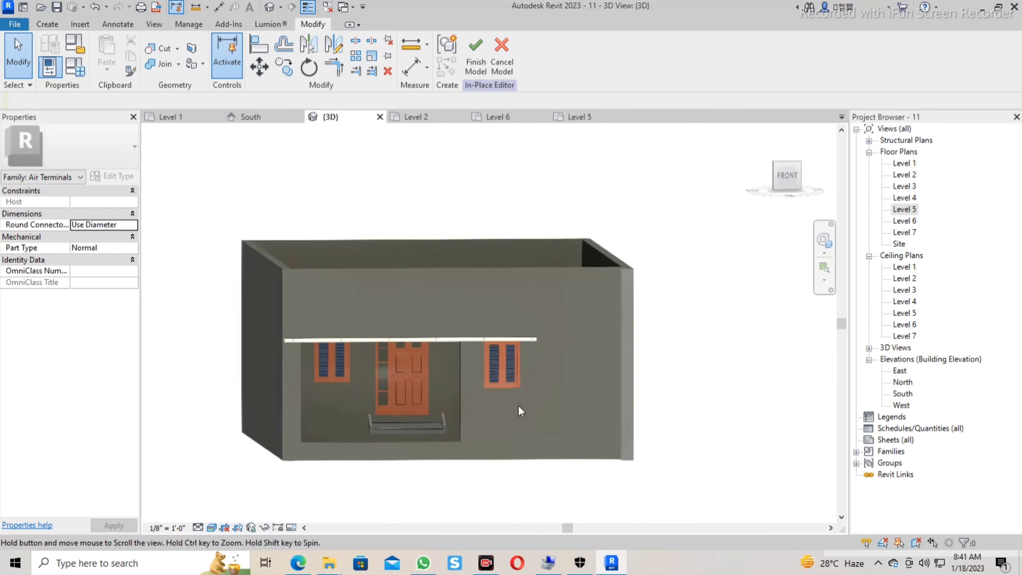
pyautogui.click(623, 271)
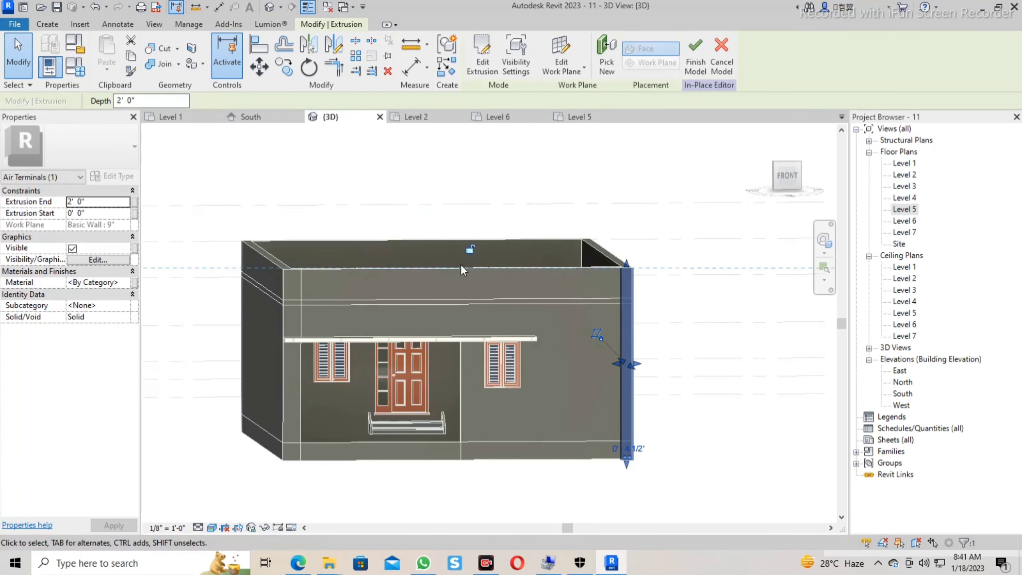
pyautogui.click(481, 50)
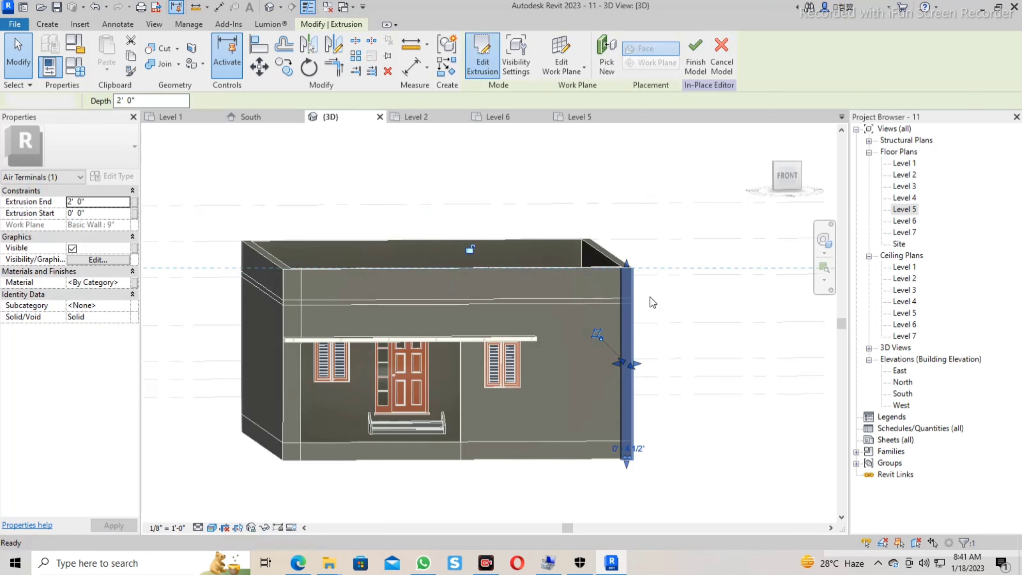
pyautogui.moveTo(675, 319)
pyautogui.keyDown('shift'); pyautogui.mouseDown(button='middle')
pyautogui.moveTo(569, 358)
pyautogui.moveTo(650, 354)
pyautogui.moveTo(625, 275)
pyautogui.moveTo(678, 308)
pyautogui.moveTo(766, 305)
pyautogui.mouseUp(button='middle'); pyautogui.keyUp('shift')
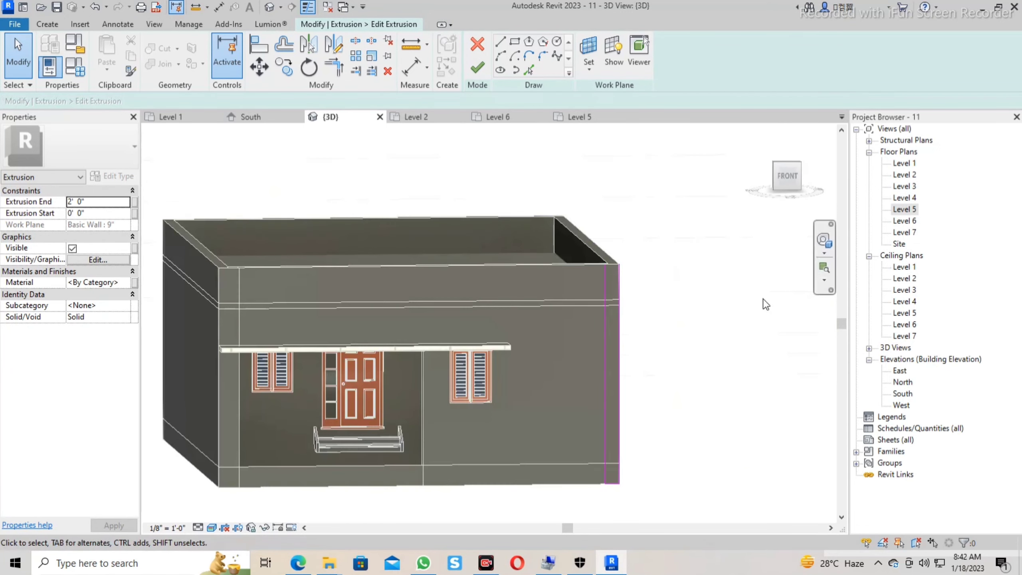
# Sketch lines 10'-9" left along the wall top, up, then 11'-9" back right.
pyautogui.click(501, 42)
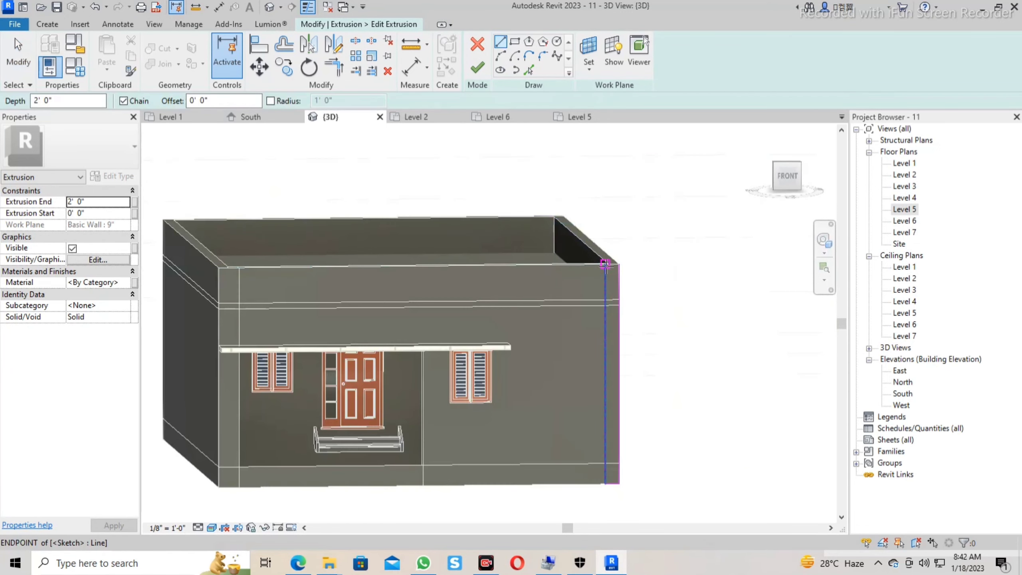
pyautogui.click(605, 265)
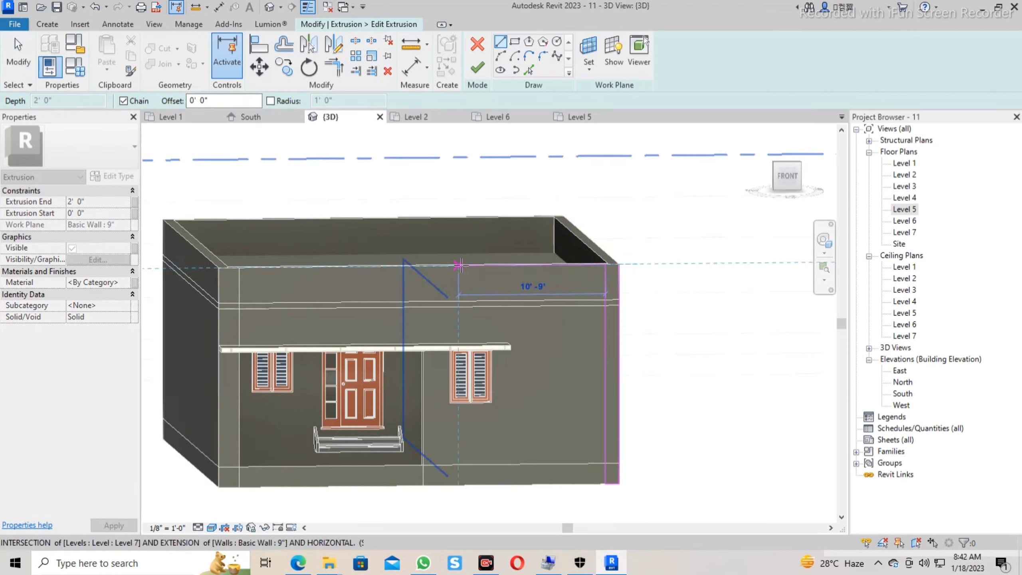
pyautogui.click(460, 264)
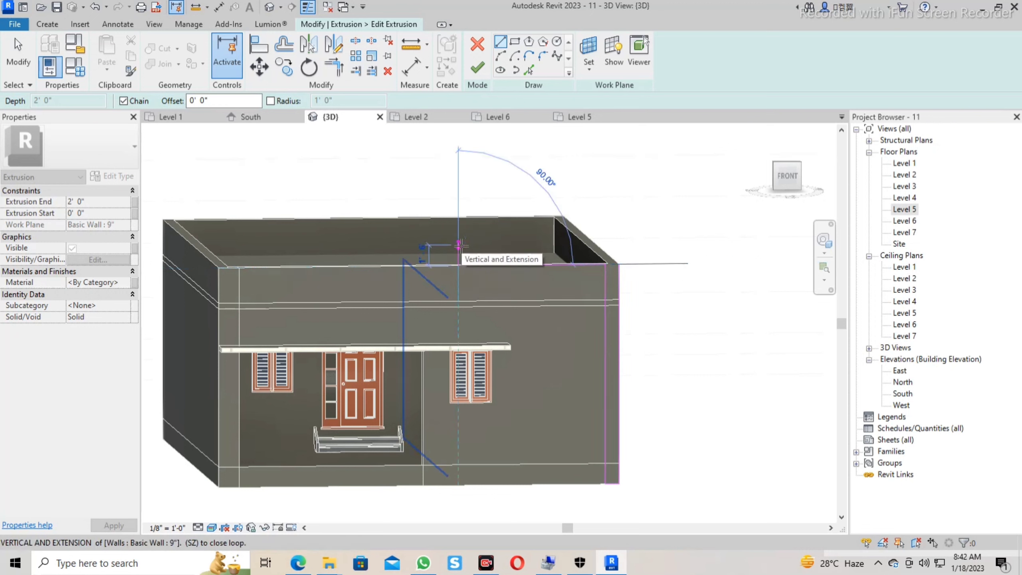
pyautogui.click(459, 253)
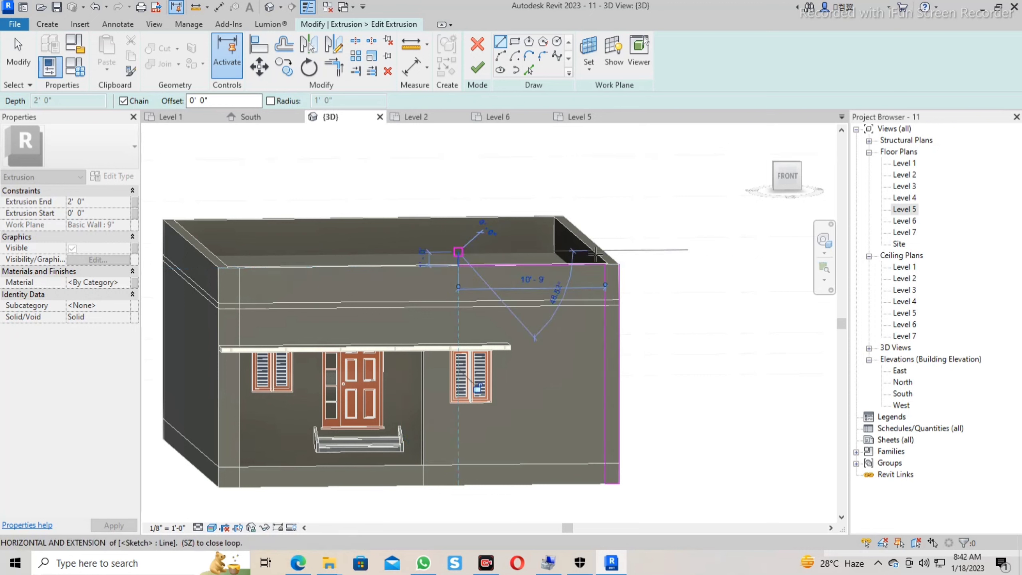
pyautogui.click(620, 250)
pyautogui.press('Escape')
pyautogui.press('Escape')
# Trim the top and right sketch lines into a corner and finish the L-shaped panel.
pyautogui.scroll(3, 634, 268)
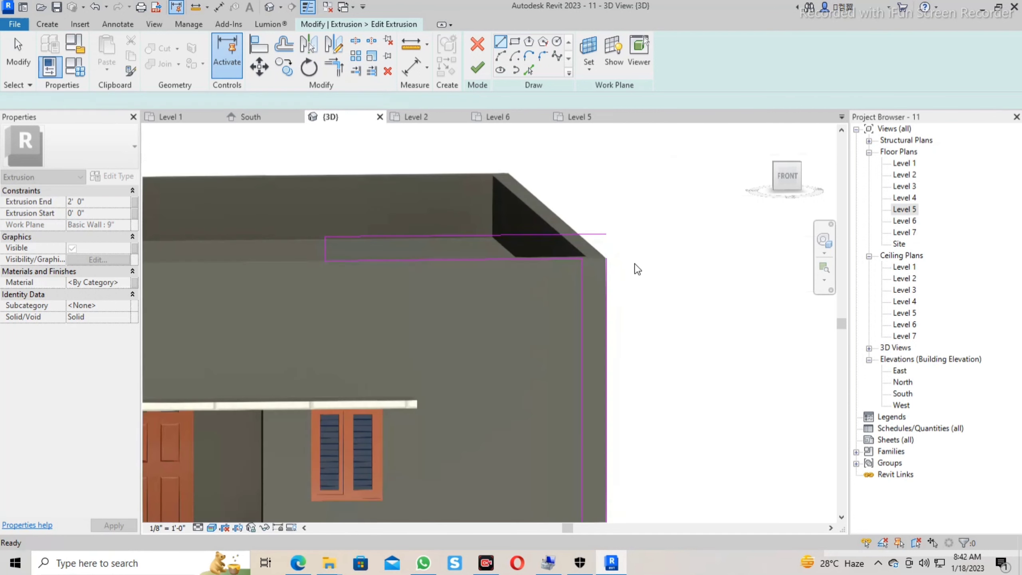
pyautogui.scroll(2, 636, 278)
pyautogui.scroll(2, 640, 289)
pyautogui.press('t')
pyautogui.press('r')
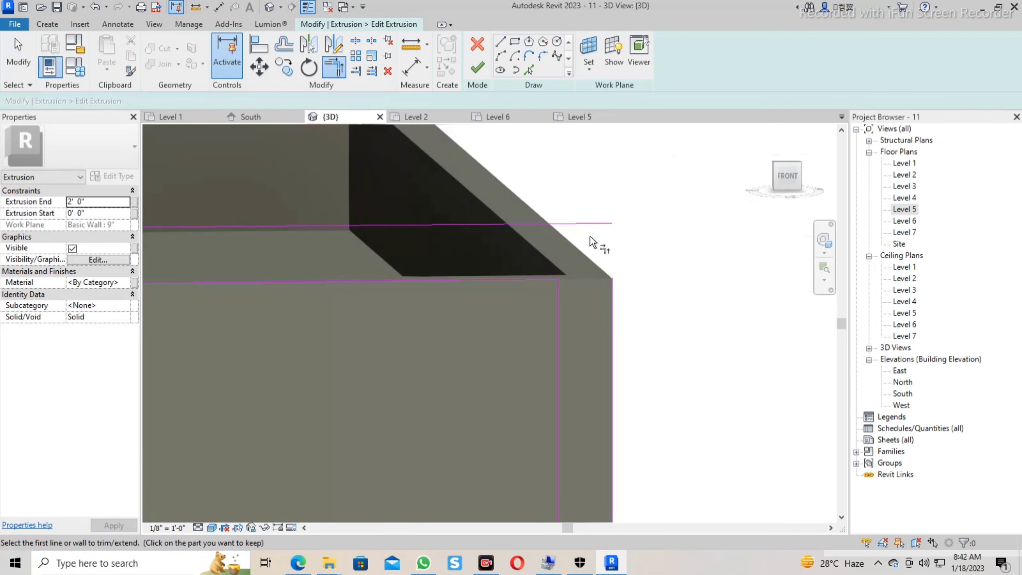
pyautogui.click(546, 224)
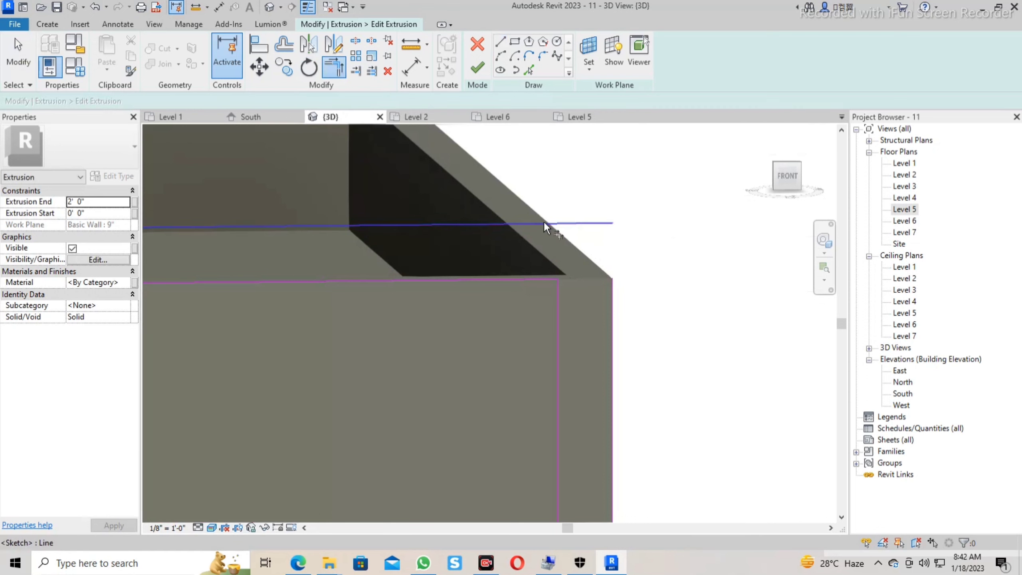
pyautogui.click(613, 314)
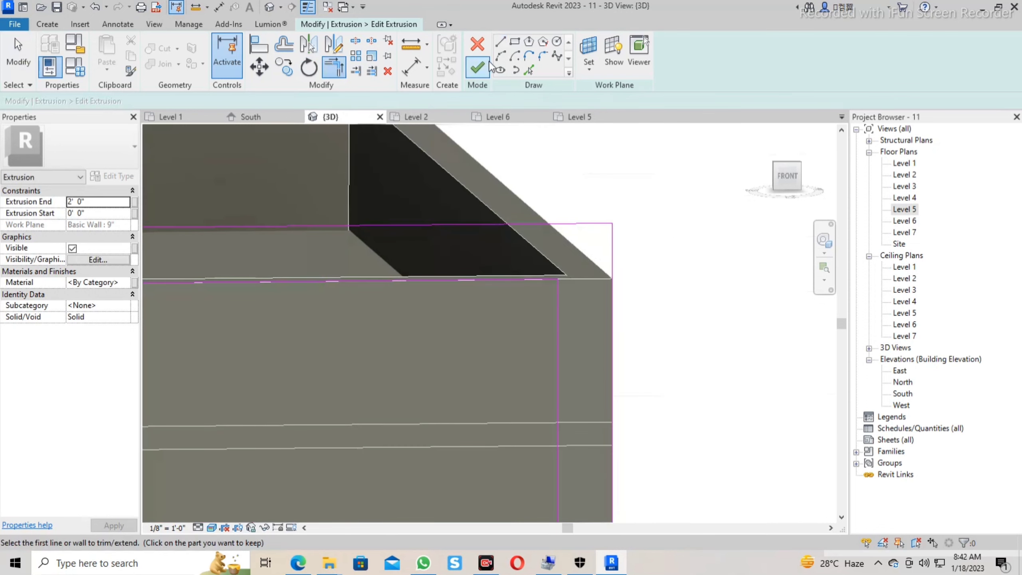
pyautogui.click(478, 67)
pyautogui.scroll(-2, 675, 269)
pyautogui.scroll(-2, 686, 287)
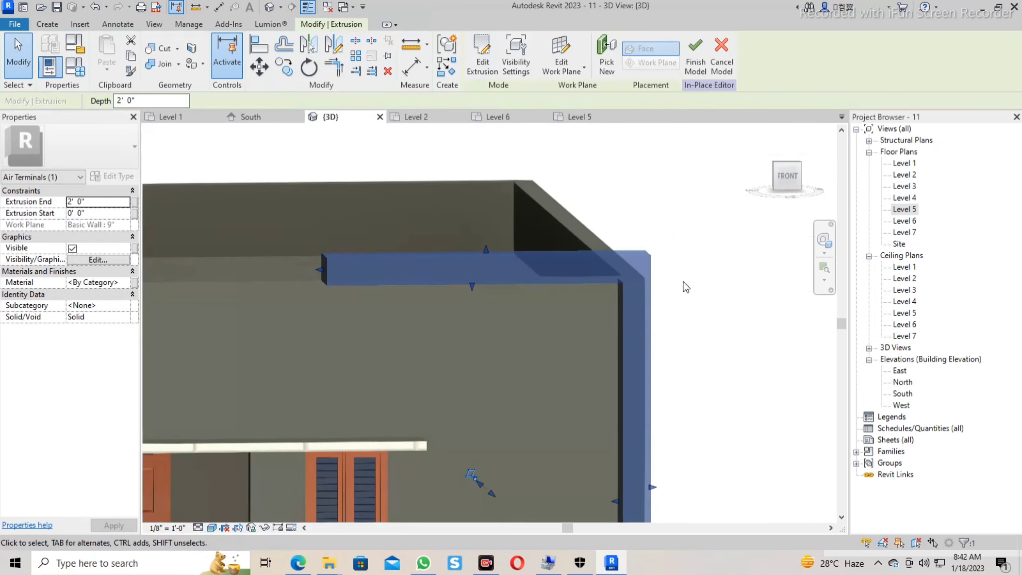
pyautogui.scroll(-3, 686, 287)
# Set the L-shaped panel's extrusion end to 0' 6".
pyautogui.press('Escape')
pyautogui.keyDown('shift'); pyautogui.moveTo(612, 343); pyautogui.dragTo(669, 361, button='middle'); pyautogui.keyUp('shift')
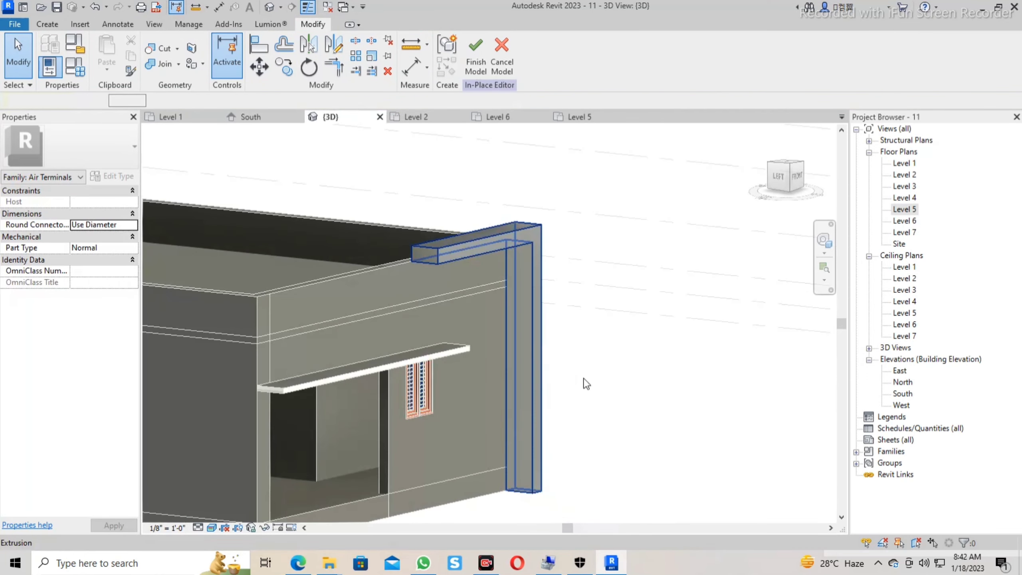
pyautogui.click(532, 362)
pyautogui.click(117, 202)
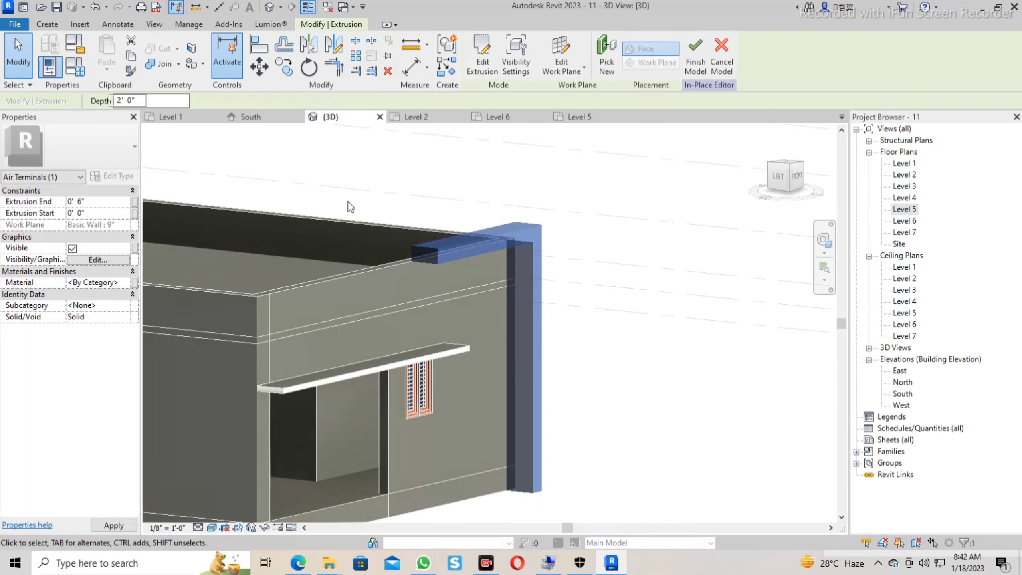
pyautogui.press('Escape')
# Set the L-shaped panel's extrusion start to -0' 9" and orbit to the front view.
pyautogui.moveTo(630, 361)
pyautogui.keyDown('shift'); pyautogui.mouseDown(button='middle')
pyautogui.moveTo(445, 335)
pyautogui.moveTo(359, 341)
pyautogui.moveTo(421, 338)
pyautogui.mouseUp(button='middle'); pyautogui.keyUp('shift')
pyautogui.scroll(2, 507, 338)
pyautogui.scroll(1, 507, 339)
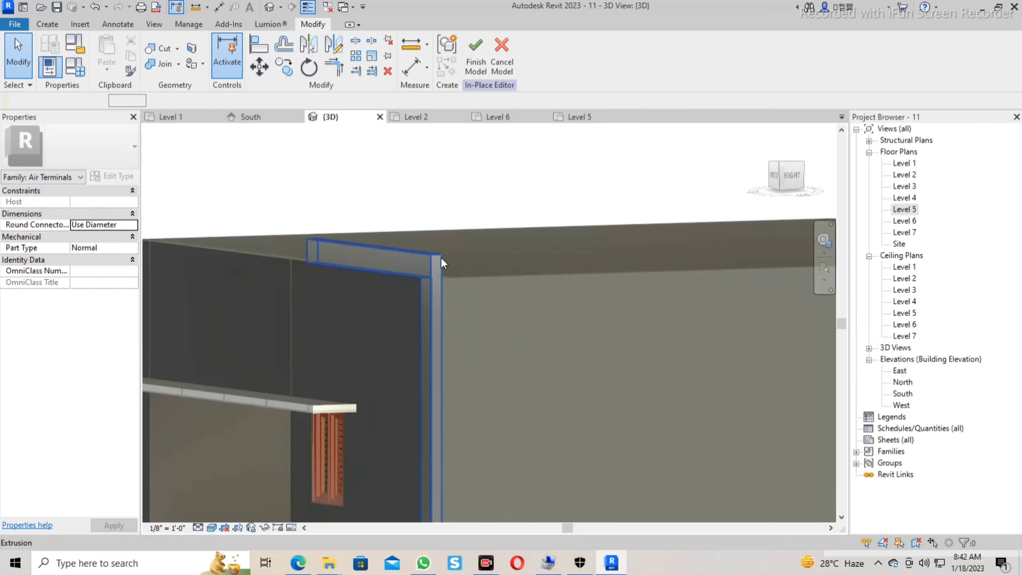
pyautogui.click(442, 259)
pyautogui.click(102, 210)
pyautogui.write('-0\' 9"')
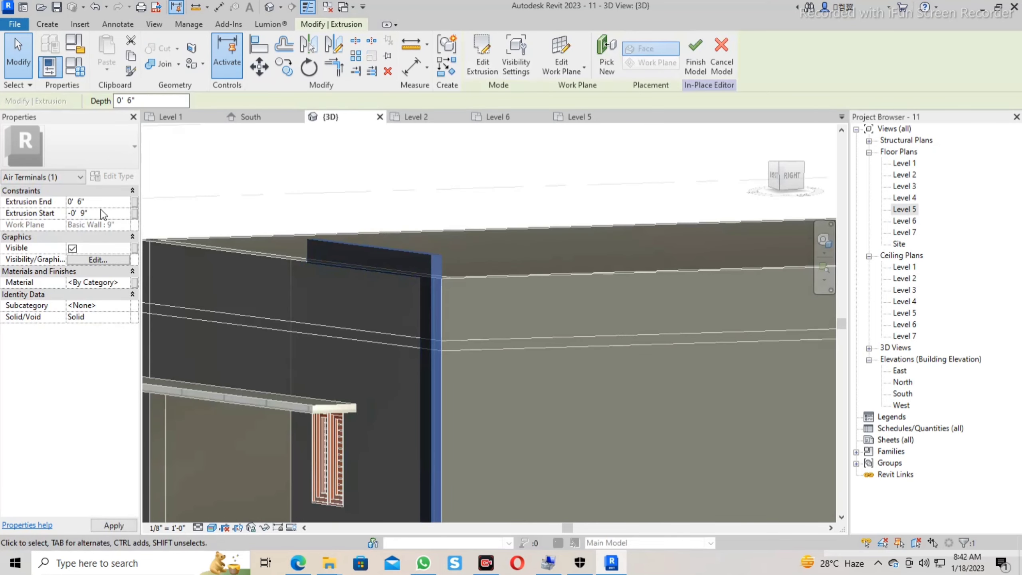
pyautogui.click(532, 415)
pyautogui.scroll(-3, 532, 415)
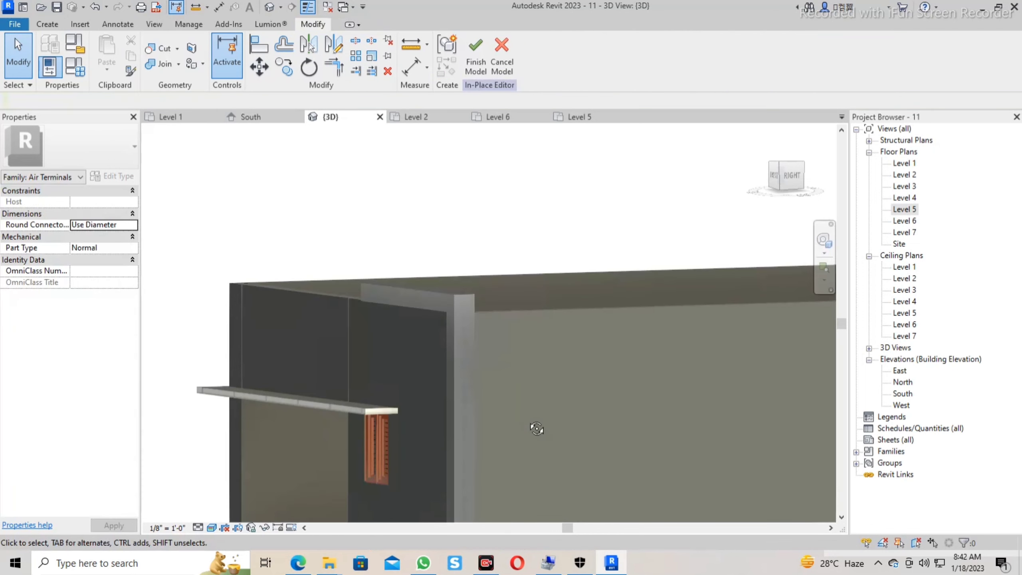
pyautogui.moveTo(532, 415)
pyautogui.keyDown('shift'); pyautogui.mouseDown(button='middle')
pyautogui.moveTo(721, 452)
pyautogui.moveTo(824, 441)
pyautogui.mouseUp(button='middle'); pyautogui.keyUp('shift')
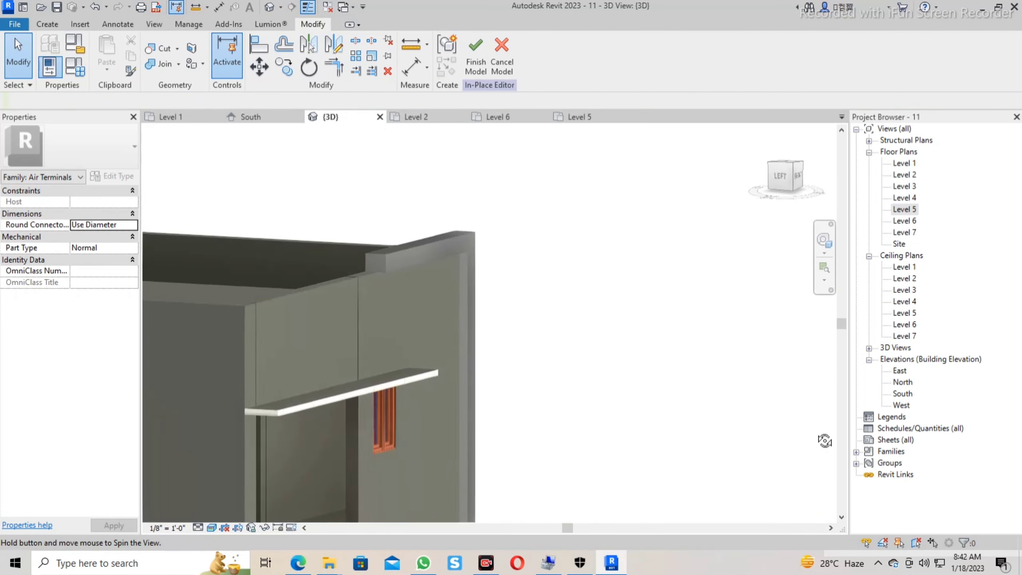
pyautogui.moveTo(435, 509)
pyautogui.keyDown('shift'); pyautogui.mouseDown(button='middle')
pyautogui.moveTo(425, 363)
pyautogui.moveTo(525, 376)
pyautogui.moveTo(509, 373)
pyautogui.moveTo(541, 410)
pyautogui.moveTo(518, 411)
pyautogui.moveTo(530, 402)
pyautogui.moveTo(518, 413)
pyautogui.moveTo(476, 372)
pyautogui.mouseUp(button='middle'); pyautogui.keyUp('shift')
pyautogui.scroll(-5, 496, 389)
pyautogui.scroll(2, 477, 366)
pyautogui.scroll(1, 478, 366)
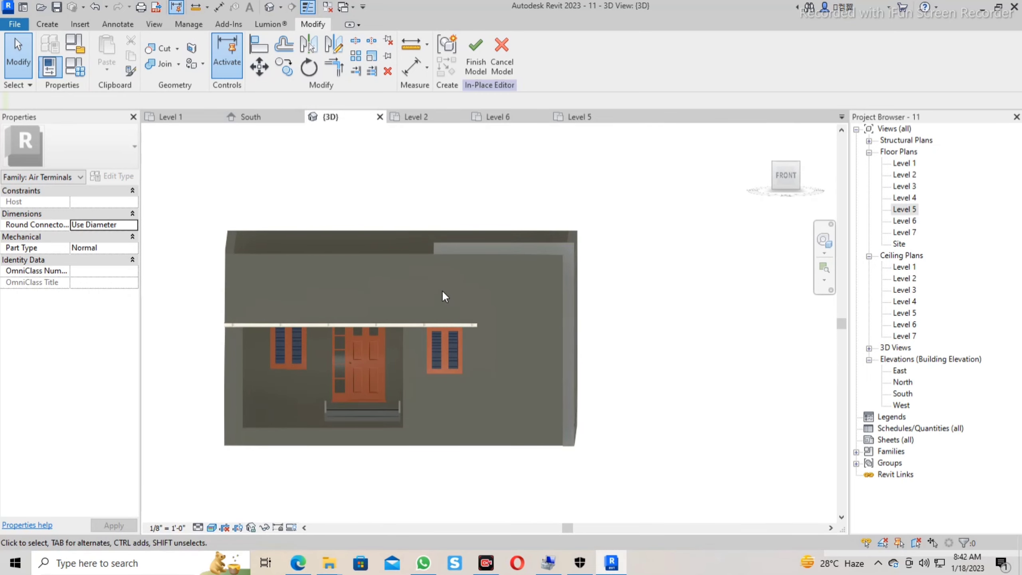
pyautogui.doubleClick(456, 253)
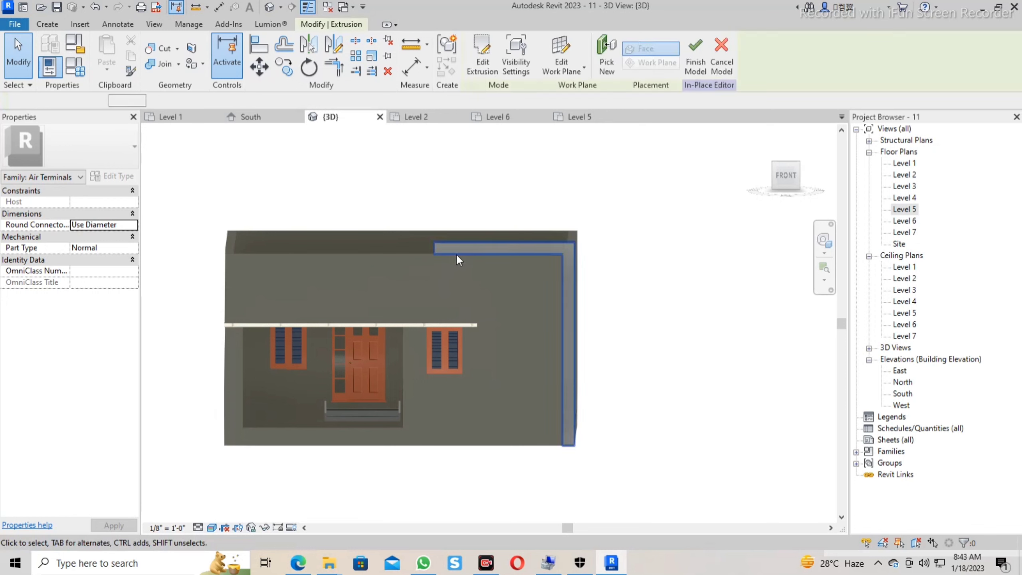
pyautogui.scroll(1, 460, 269)
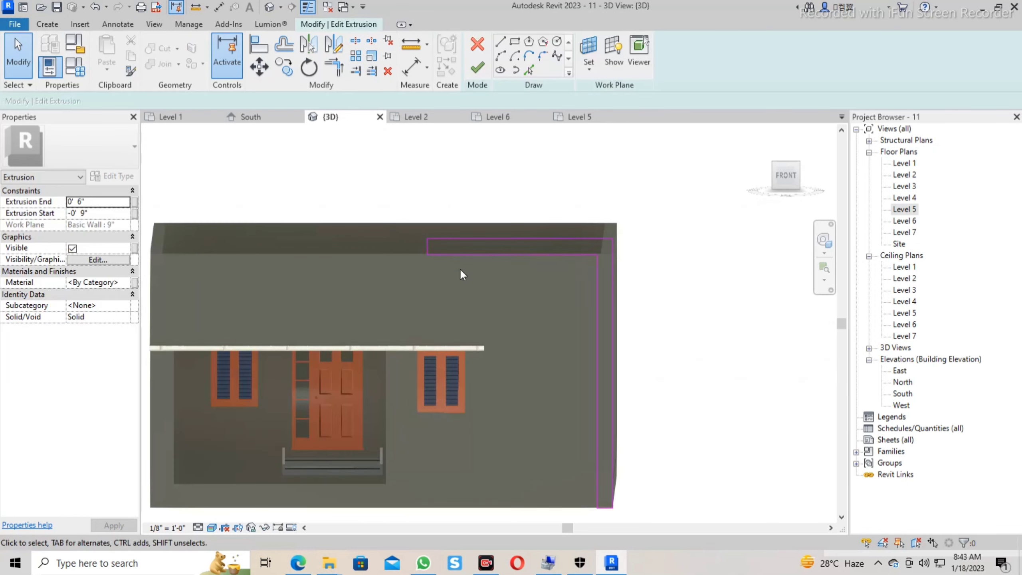
pyautogui.click(501, 41)
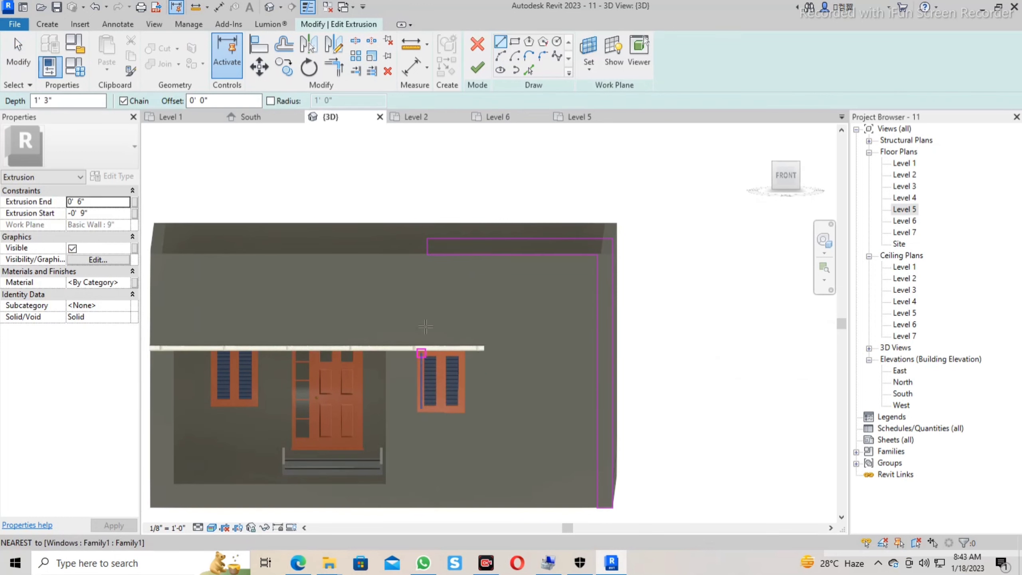
pyautogui.click(477, 68)
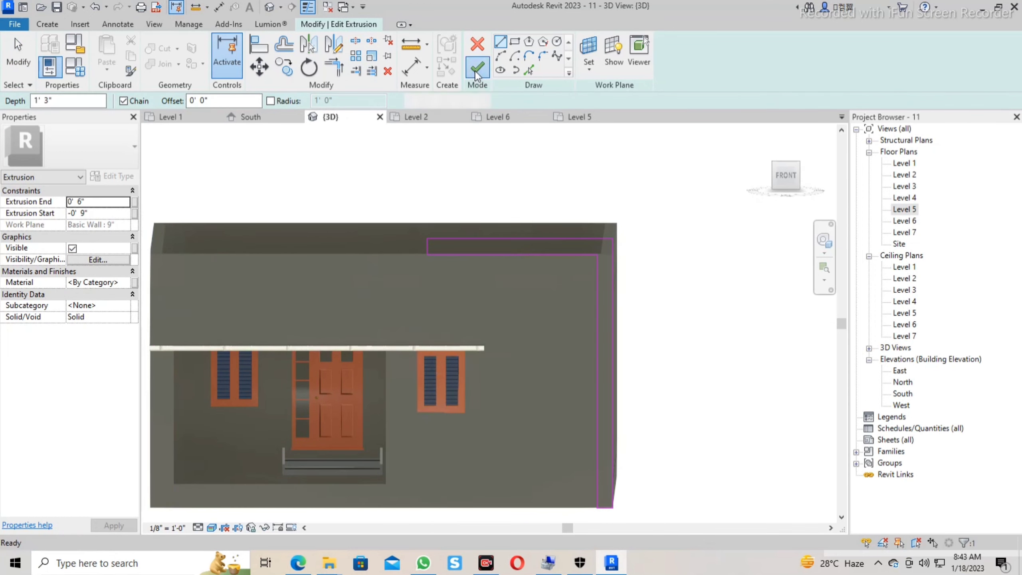
pyautogui.scroll(-2, 694, 252)
pyautogui.keyDown('shift'); pyautogui.moveTo(732, 328); pyautogui.dragTo(878, 565, button='middle'); pyautogui.keyUp('shift')
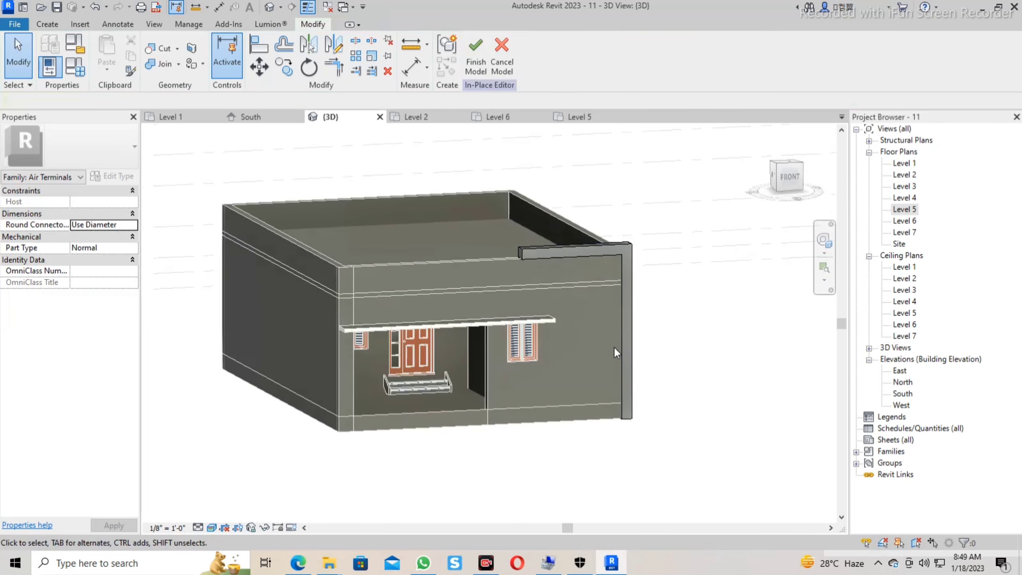
pyautogui.scroll(2, 615, 353)
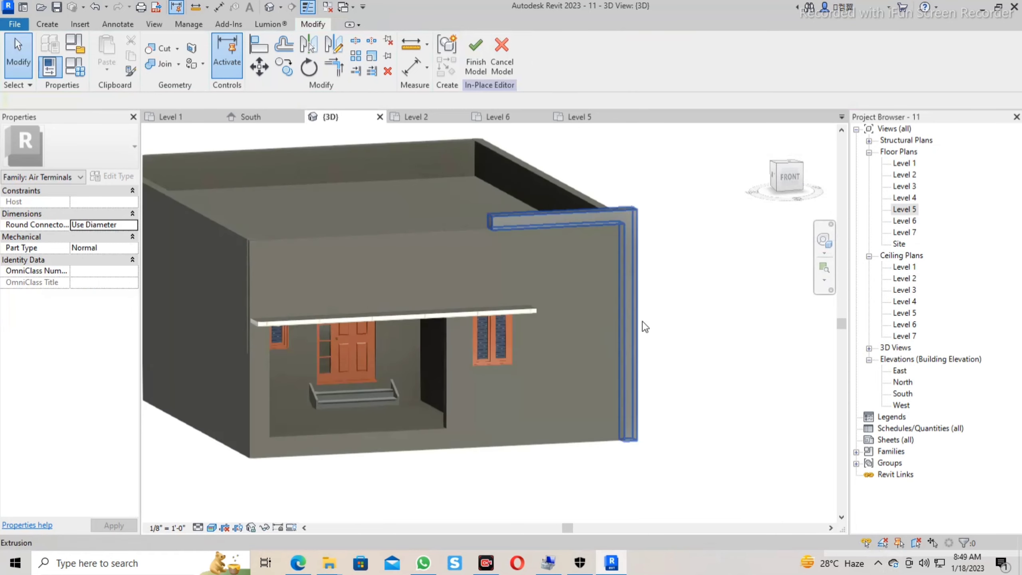
pyautogui.moveTo(615, 352)
pyautogui.keyDown('shift'); pyautogui.mouseDown(button='middle')
pyautogui.moveTo(742, 358)
pyautogui.moveTo(689, 329)
pyautogui.mouseUp(button='middle'); pyautogui.keyUp('shift')
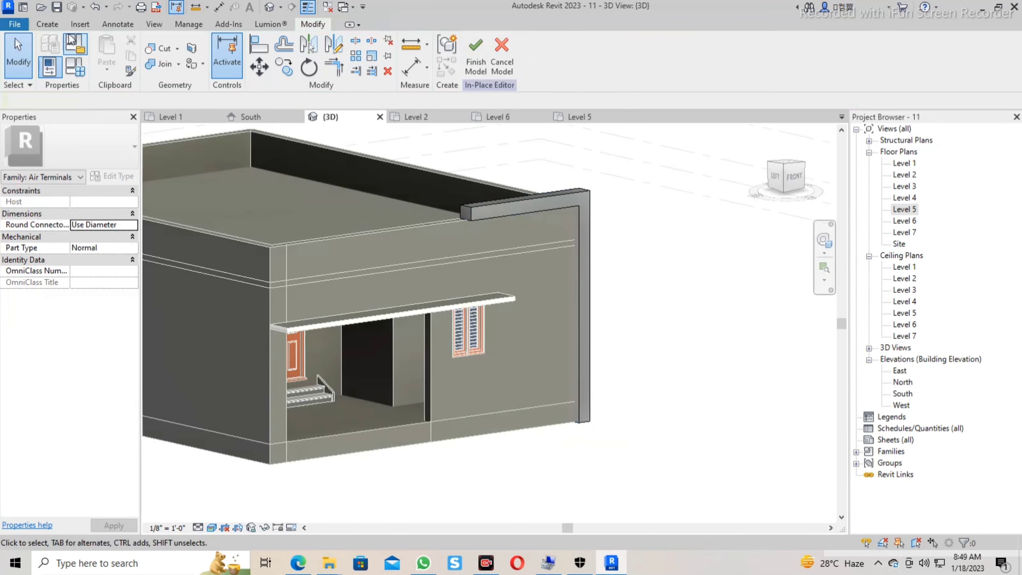
# Start a wall-based extrusion and sketch a rectangle over the right facade, stretched to ground.
pyautogui.click(47, 24)
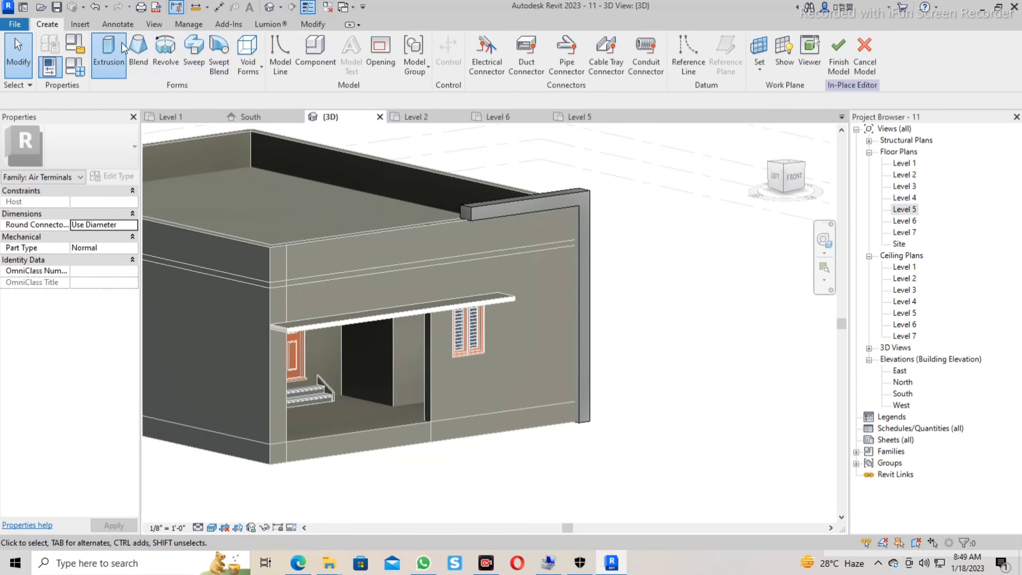
pyautogui.click(108, 53)
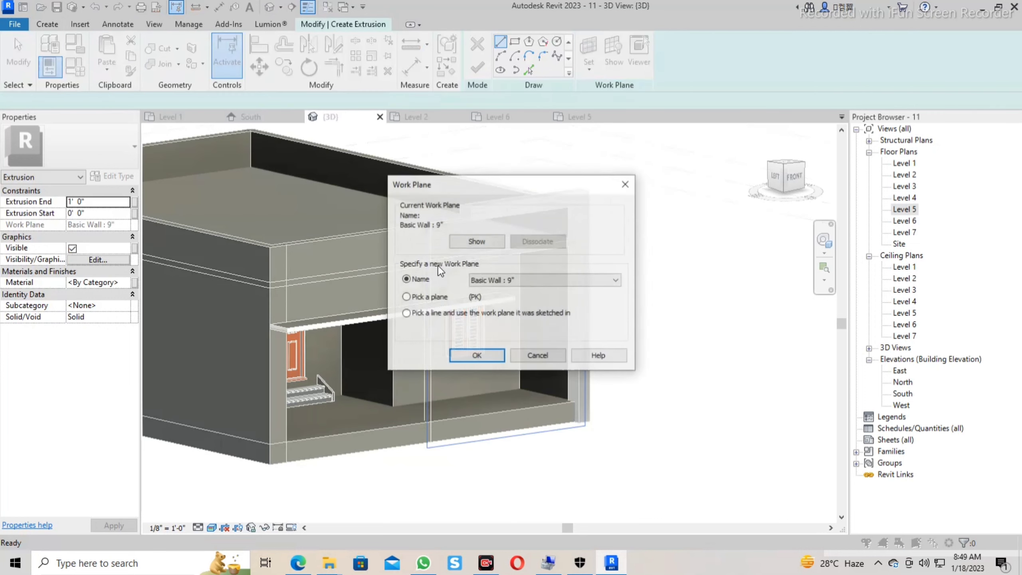
pyautogui.click(496, 356)
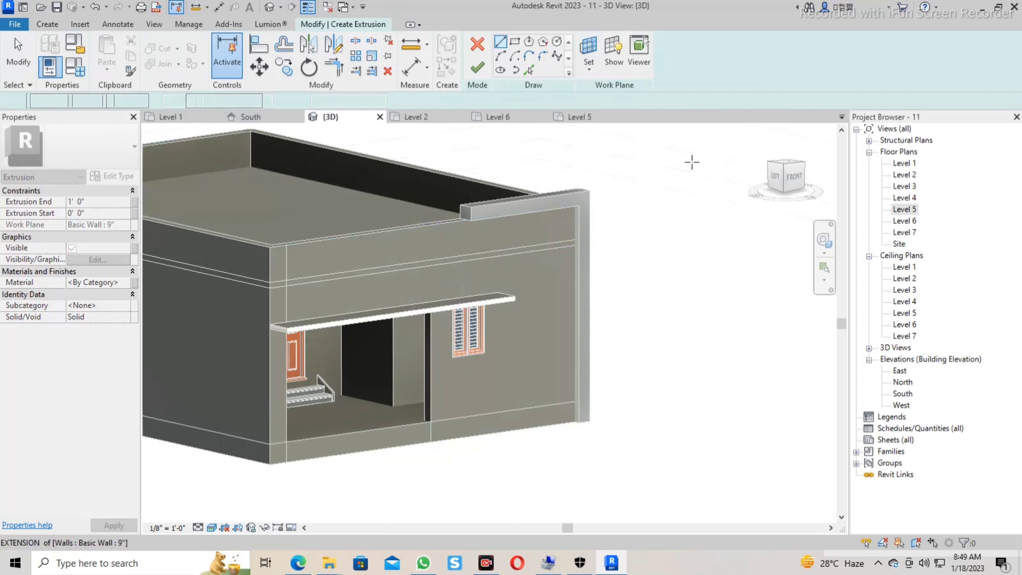
pyautogui.click(515, 42)
pyautogui.keyDown('shift'); pyautogui.moveTo(322, 298); pyautogui.dragTo(526, 312, button='middle'); pyautogui.keyUp('shift')
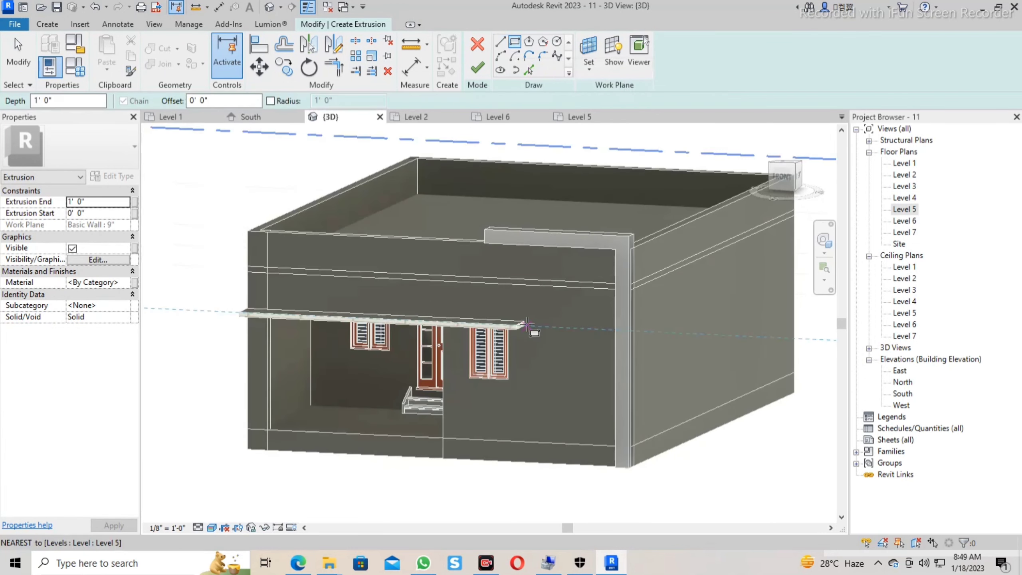
pyautogui.click(524, 324)
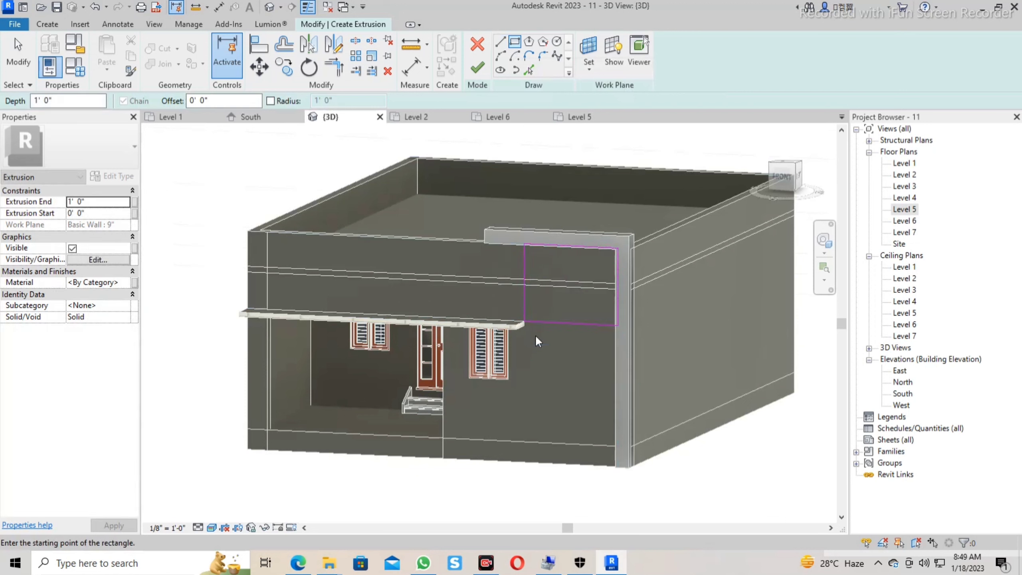
pyautogui.press('Escape')
pyautogui.press('Escape')
pyautogui.moveTo(561, 326); pyautogui.dragTo(553, 466)
pyautogui.moveTo(488, 500)
pyautogui.keyDown('shift'); pyautogui.mouseDown(button='middle')
pyautogui.moveTo(562, 504)
pyautogui.moveTo(294, 324)
pyautogui.mouseUp(button='middle'); pyautogui.keyUp('shift')
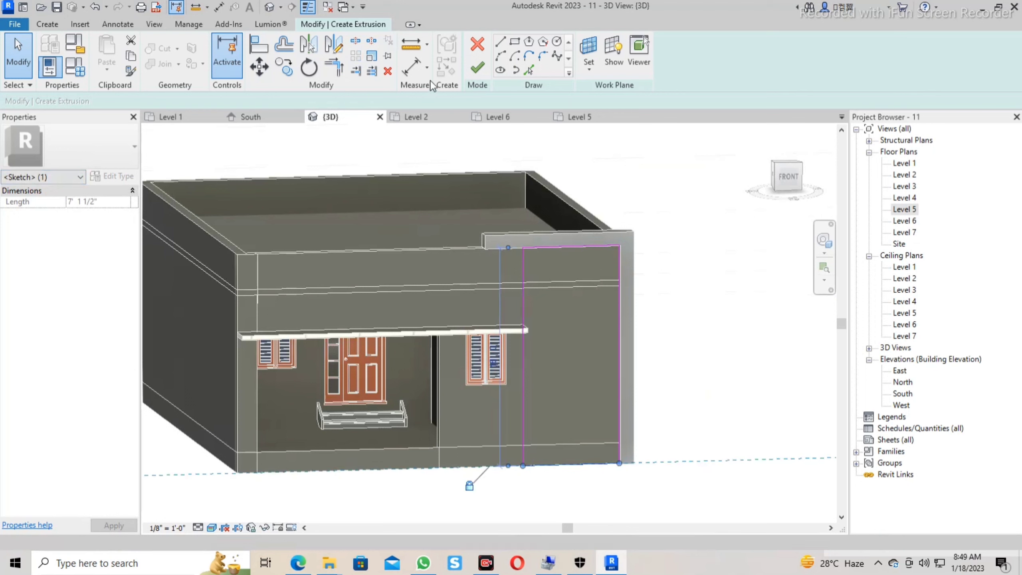
# Finish the wide panel with a 0' 1" extrusion end and review it from several angles.
pyautogui.click(478, 69)
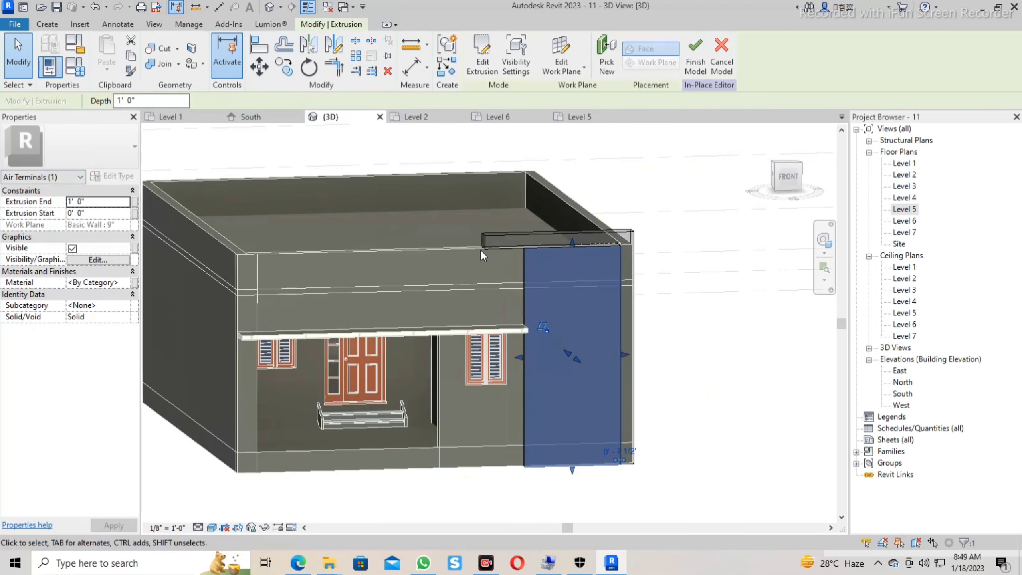
pyautogui.click(84, 205)
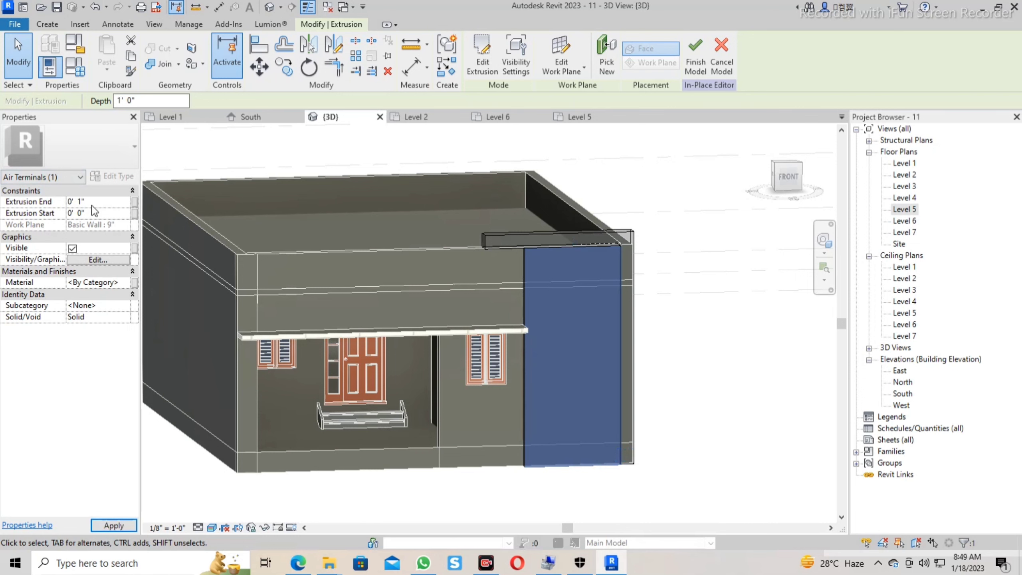
pyautogui.click(696, 347)
pyautogui.moveTo(708, 370)
pyautogui.keyDown('shift'); pyautogui.mouseDown(button='middle')
pyautogui.moveTo(803, 377)
pyautogui.moveTo(590, 322)
pyautogui.mouseUp(button='middle'); pyautogui.keyUp('shift')
pyautogui.keyDown('shift'); pyautogui.moveTo(694, 358); pyautogui.dragTo(598, 349, button='middle'); pyautogui.keyUp('shift')
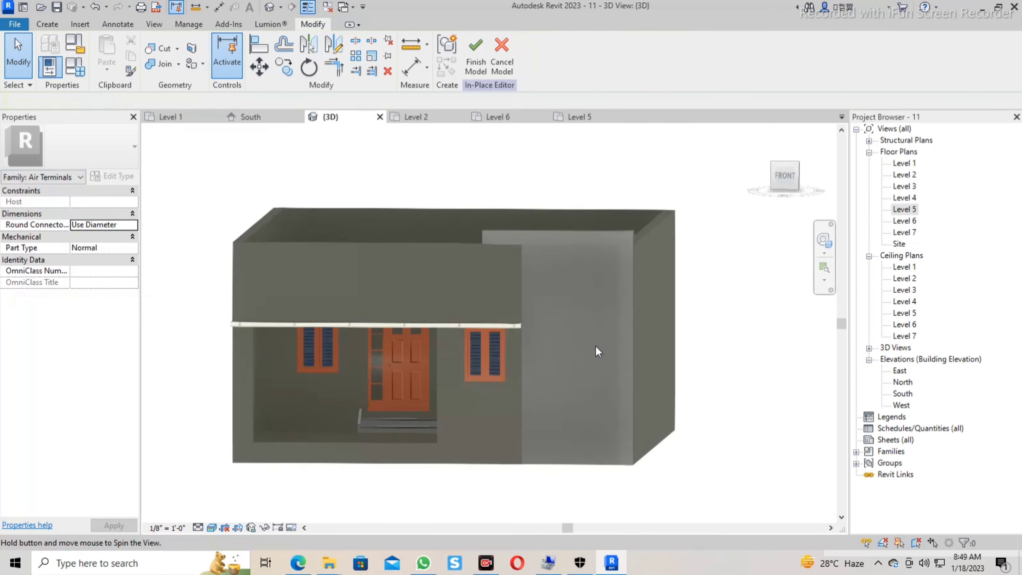
pyautogui.keyDown('shift'); pyautogui.moveTo(392, 365); pyautogui.dragTo(619, 381, button='middle'); pyautogui.keyUp('shift')
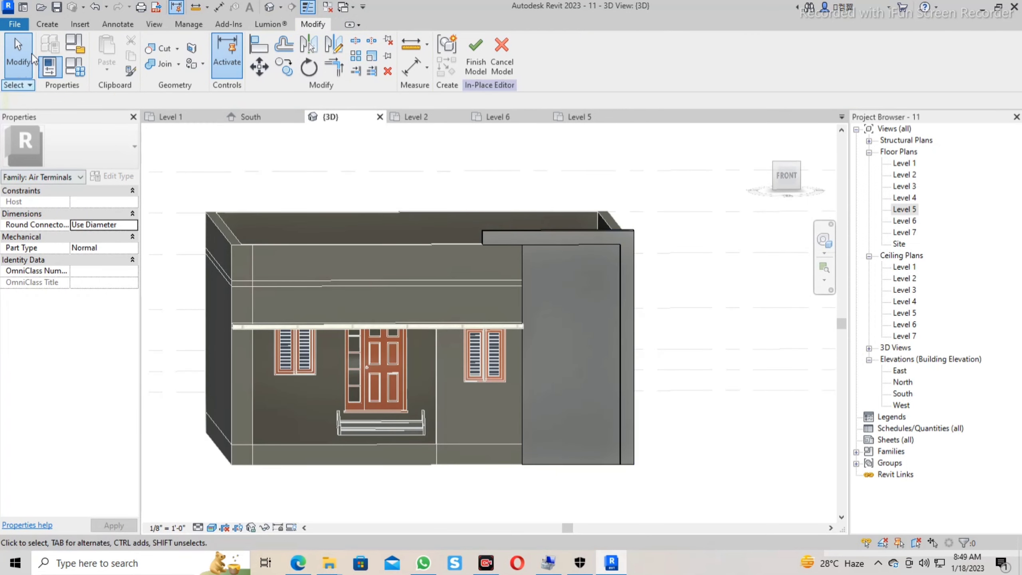
# Start a void extrusion with its work plane picked on the new panel's face.
pyautogui.click(52, 22)
pyautogui.click(248, 61)
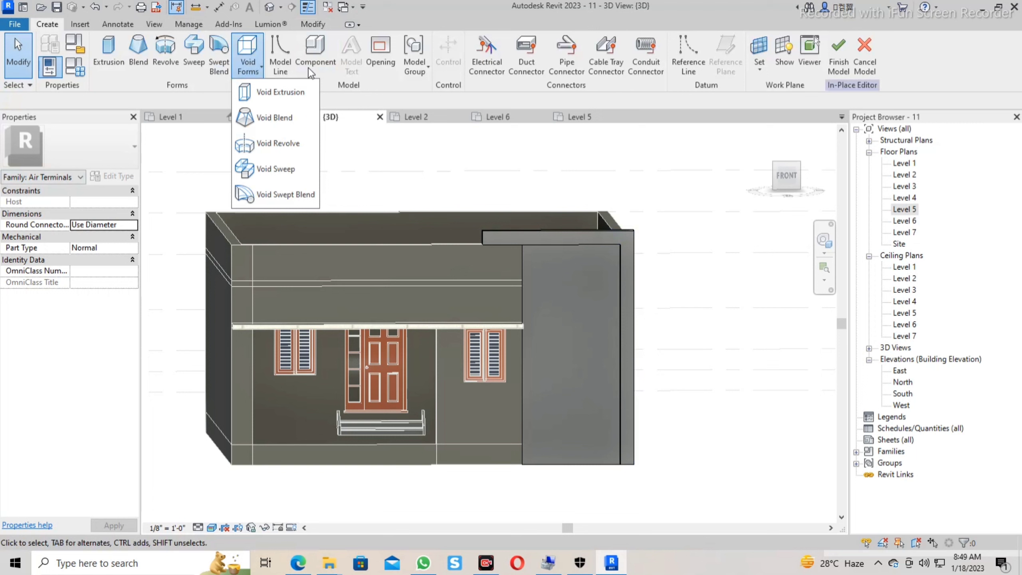
pyautogui.click(245, 93)
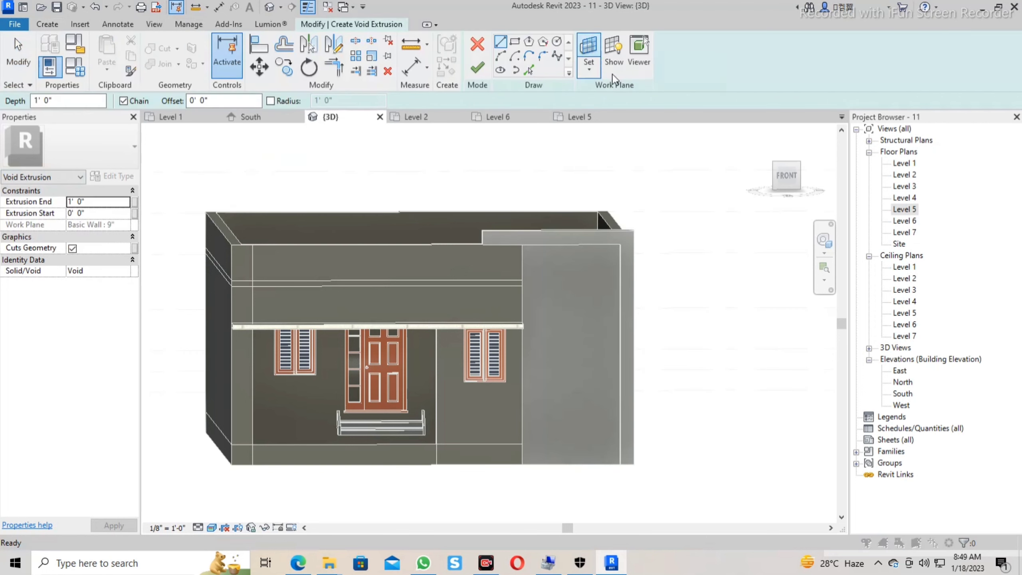
pyautogui.click(589, 51)
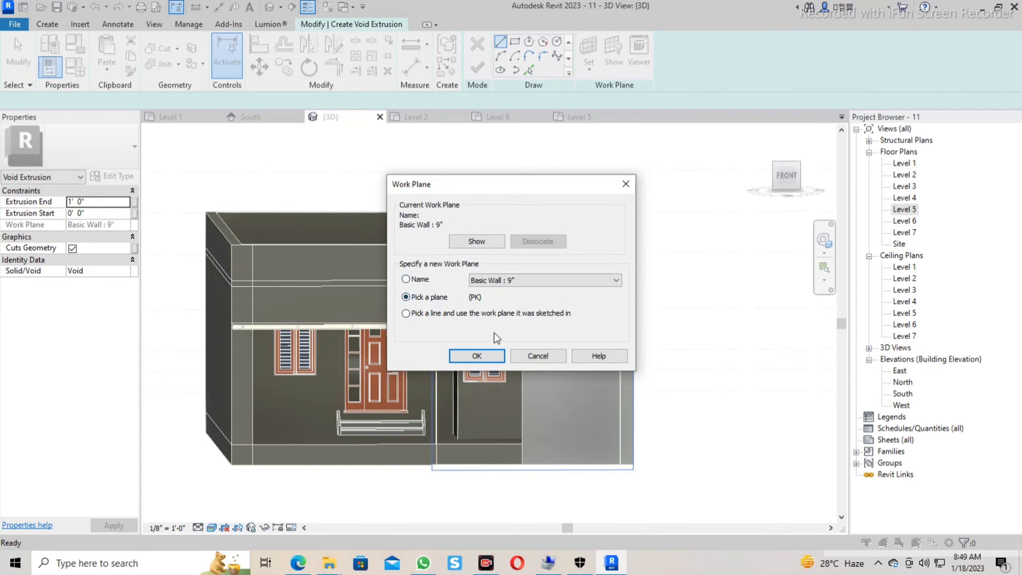
pyautogui.click(477, 356)
pyautogui.scroll(2, 522, 277)
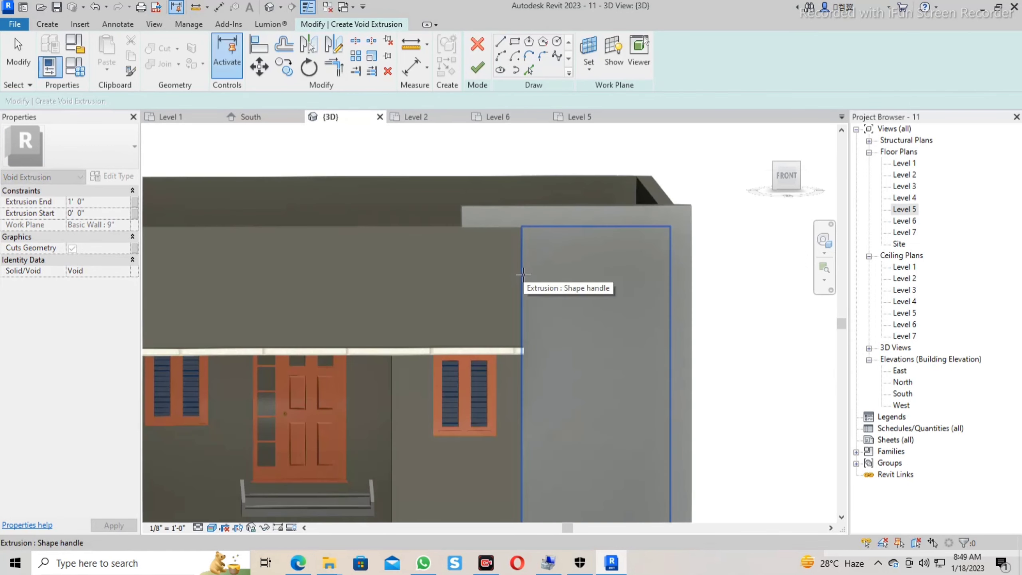
pyautogui.click(522, 276)
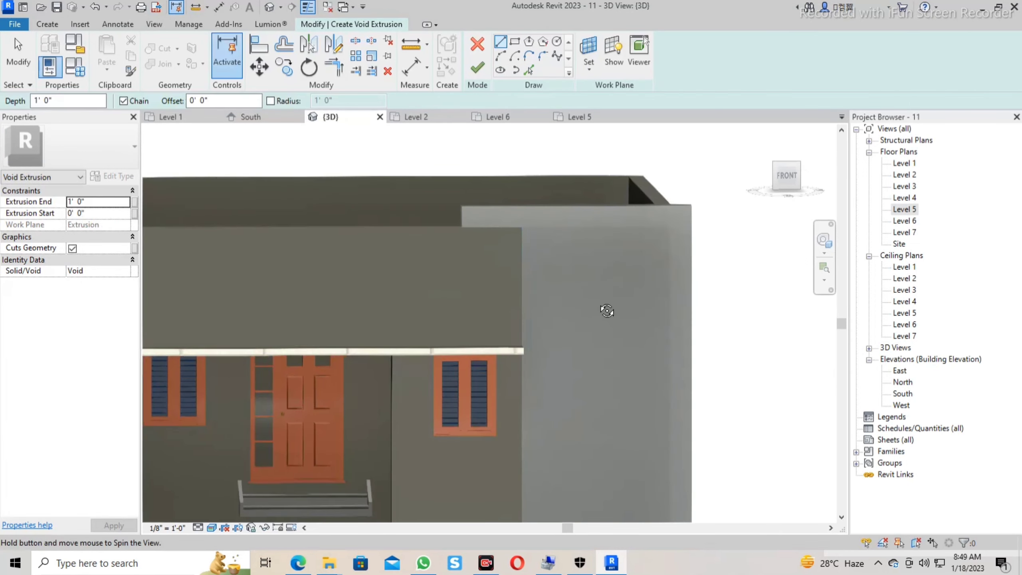
# Sketch the void outline lines across the panel's upper part, including an 11 edge.
pyautogui.keyDown('shift'); pyautogui.moveTo(605, 308); pyautogui.dragTo(507, 239, button='middle'); pyautogui.keyUp('shift')
pyautogui.scroll(2, 506, 239)
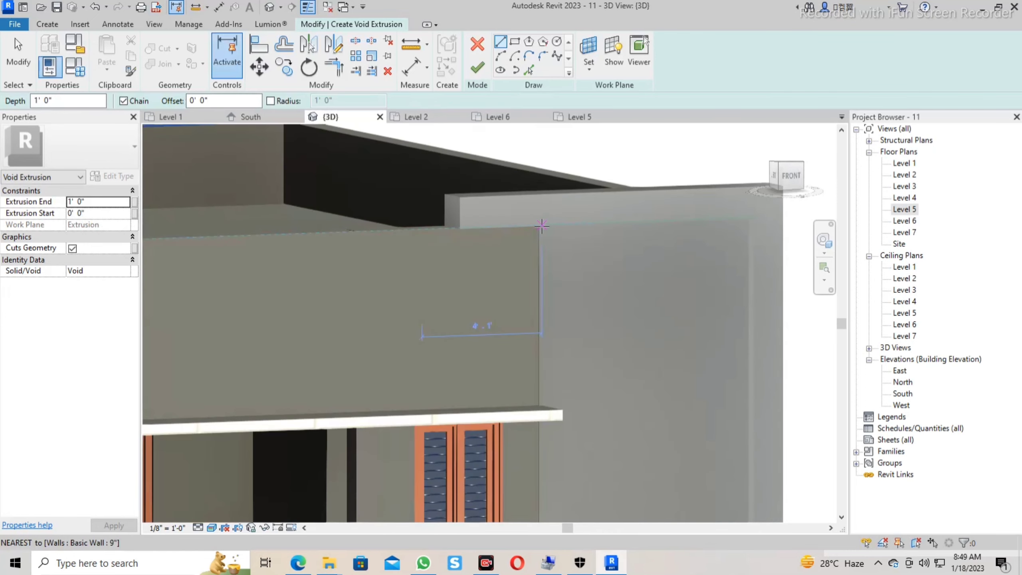
pyautogui.click(540, 225)
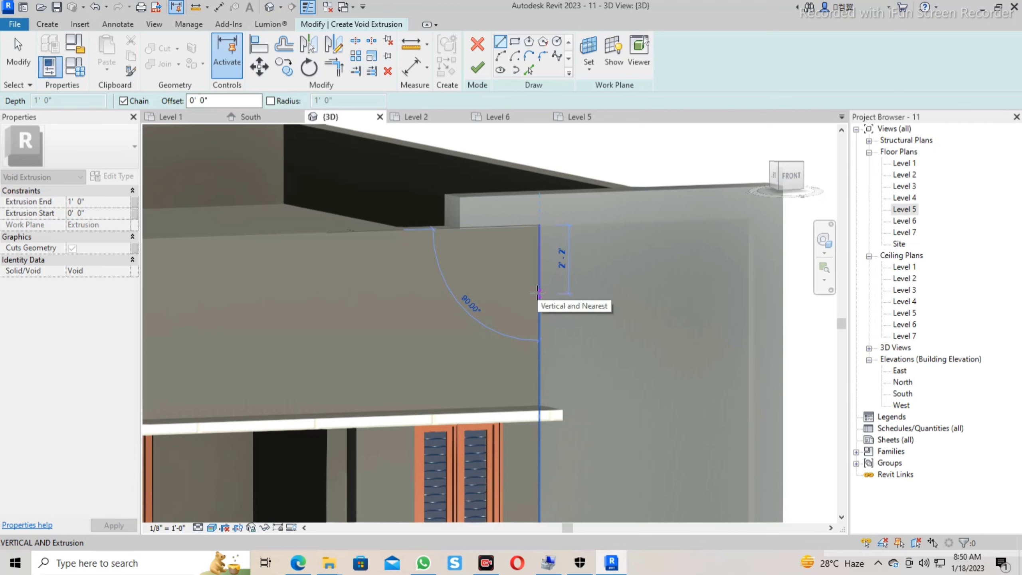
pyautogui.click(540, 287)
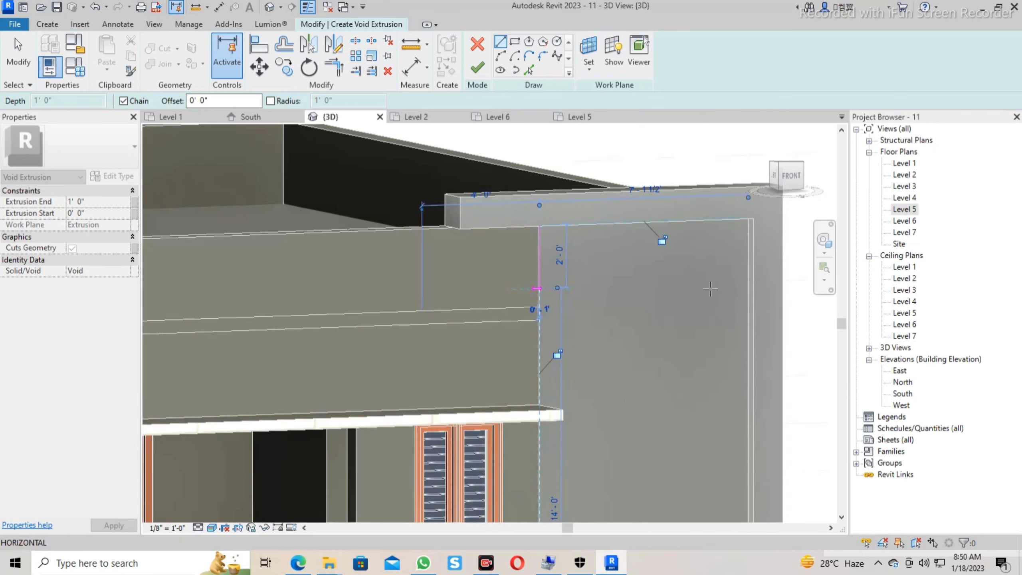
pyautogui.click(741, 297)
pyautogui.keyDown('shift'); pyautogui.moveTo(741, 297); pyautogui.dragTo(756, 314, button='middle'); pyautogui.keyUp('shift')
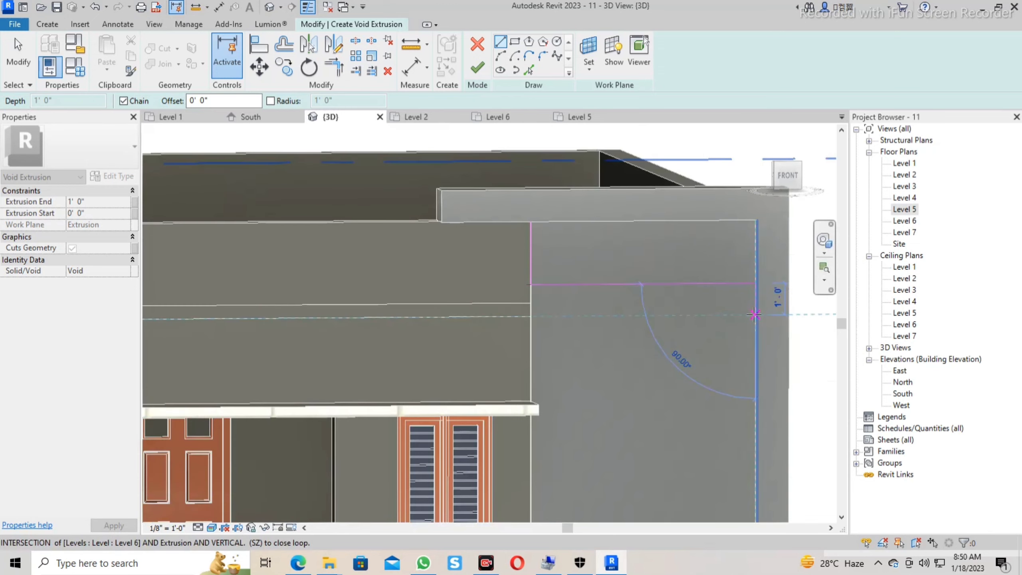
pyautogui.write('1')
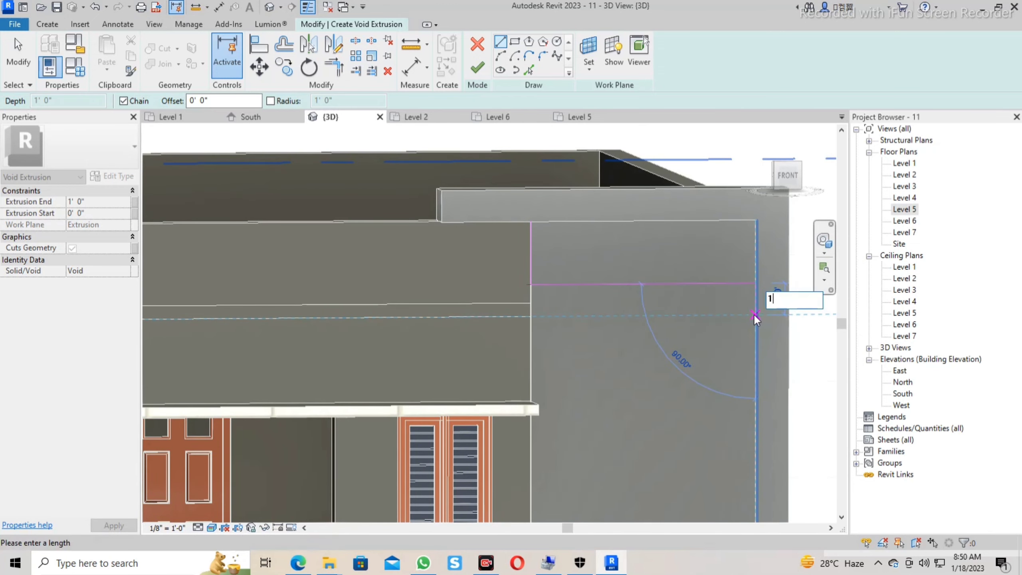
pyautogui.write('1')
pyautogui.press('Return')
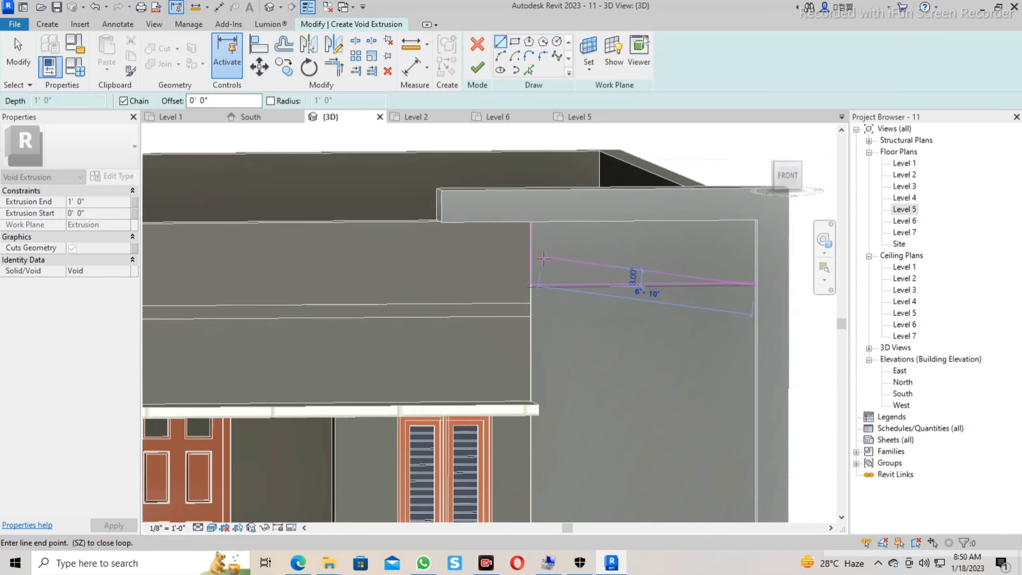
pyautogui.scroll(3, 538, 276)
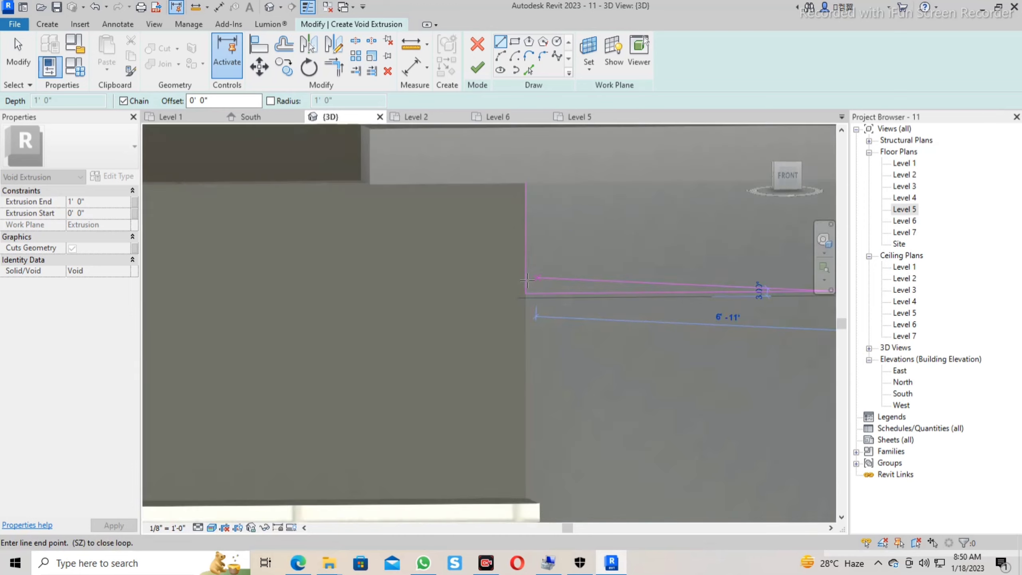
pyautogui.click(524, 299)
pyautogui.scroll(5, 525, 300)
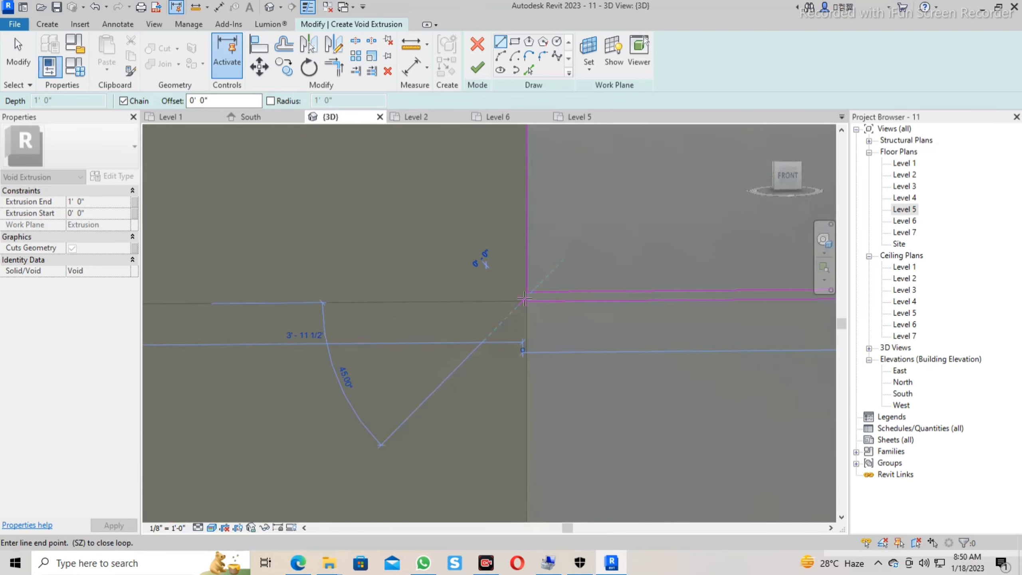
pyautogui.press('Escape')
pyautogui.press('Escape')
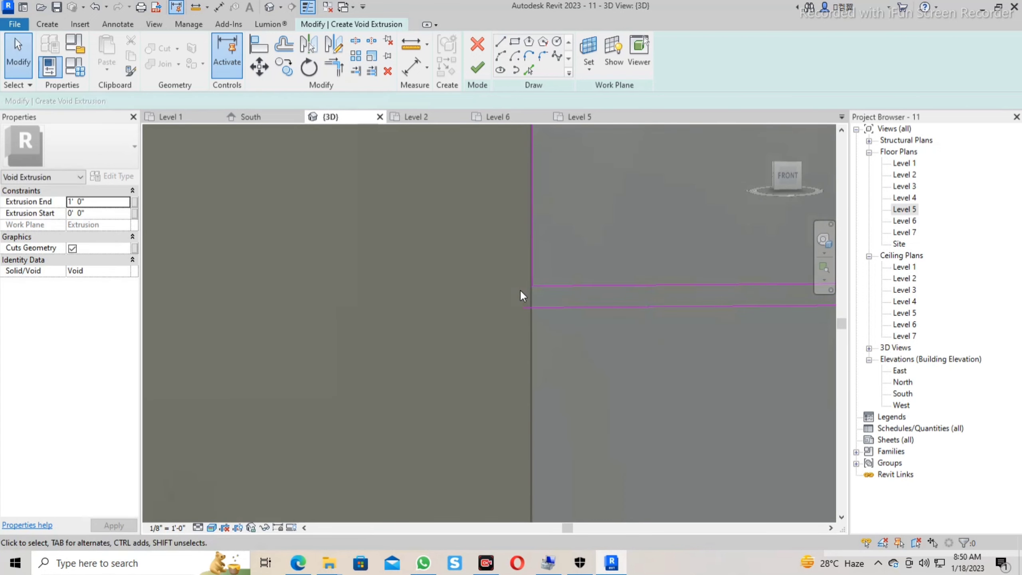
# Trim the void sketch's vertical and horizontal lines to a corner and delete the extra vertical line.
pyautogui.press('t')
pyautogui.press('r')
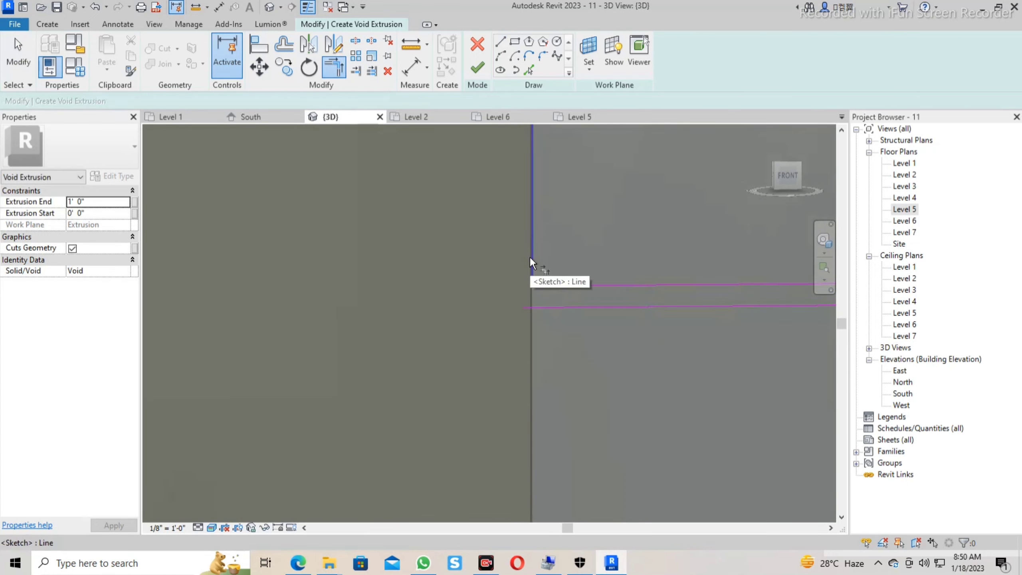
pyautogui.click(531, 263)
pyautogui.press('Escape')
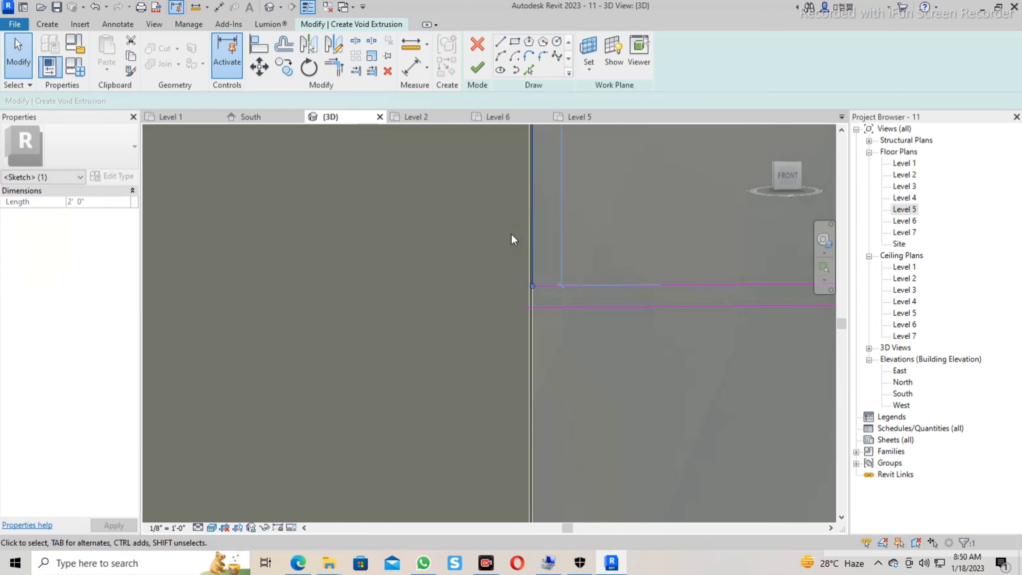
pyautogui.press('Delete')
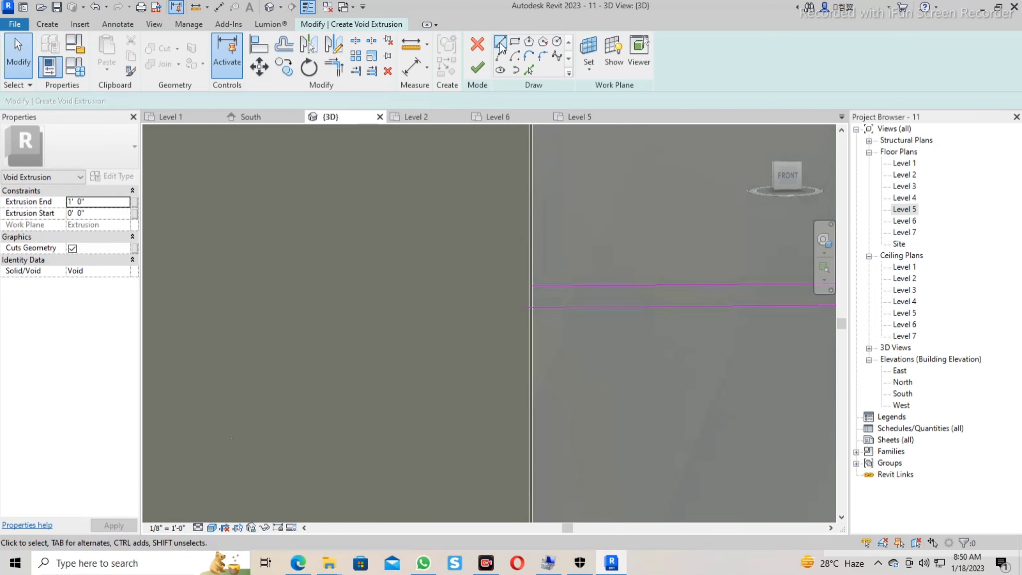
# Trim the bottom sketch line's overhang to close the void outline's corner.
pyautogui.click(501, 45)
pyautogui.click(532, 287)
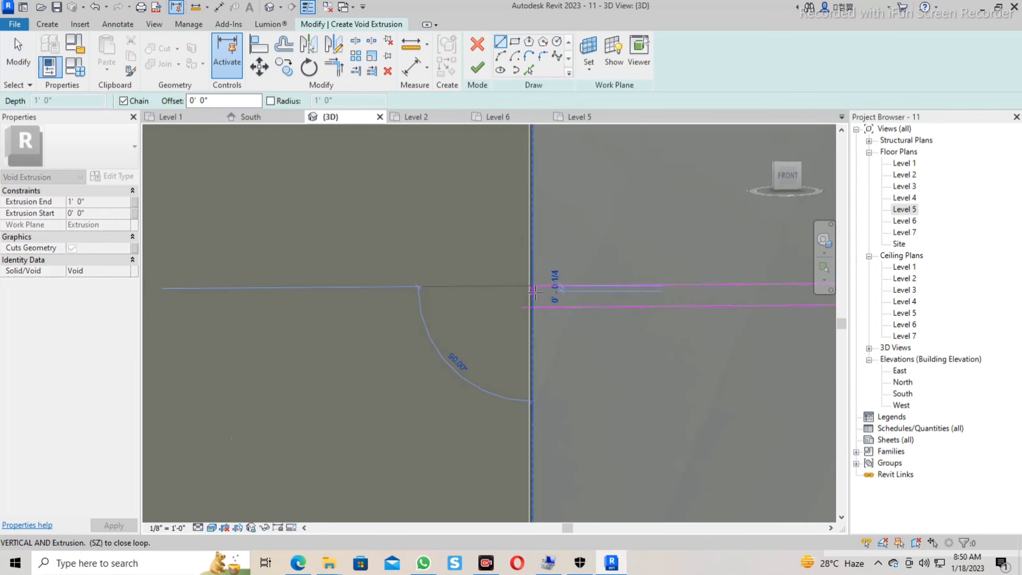
pyautogui.press('Escape')
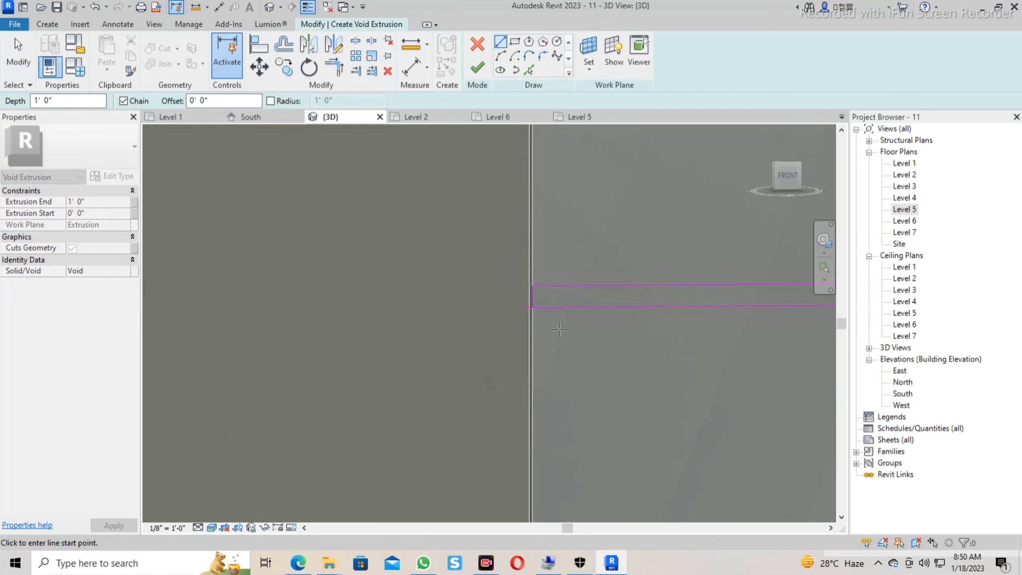
pyautogui.press('t')
pyautogui.press('r')
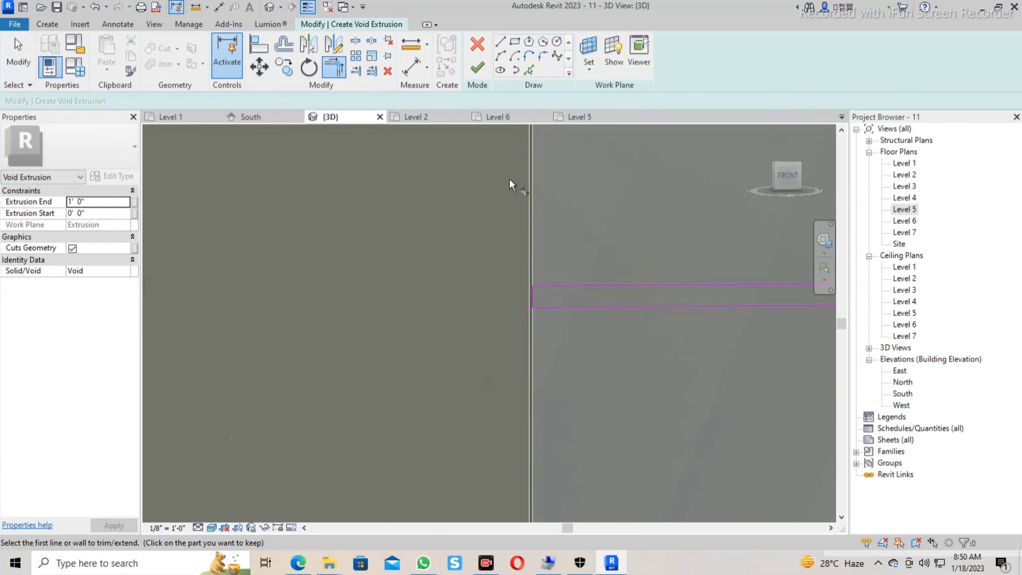
pyautogui.click(543, 305)
pyautogui.scroll(-5, 612, 341)
pyautogui.moveTo(319, 347); pyautogui.dragTo(397, 349, button='middle')
pyautogui.press('Escape')
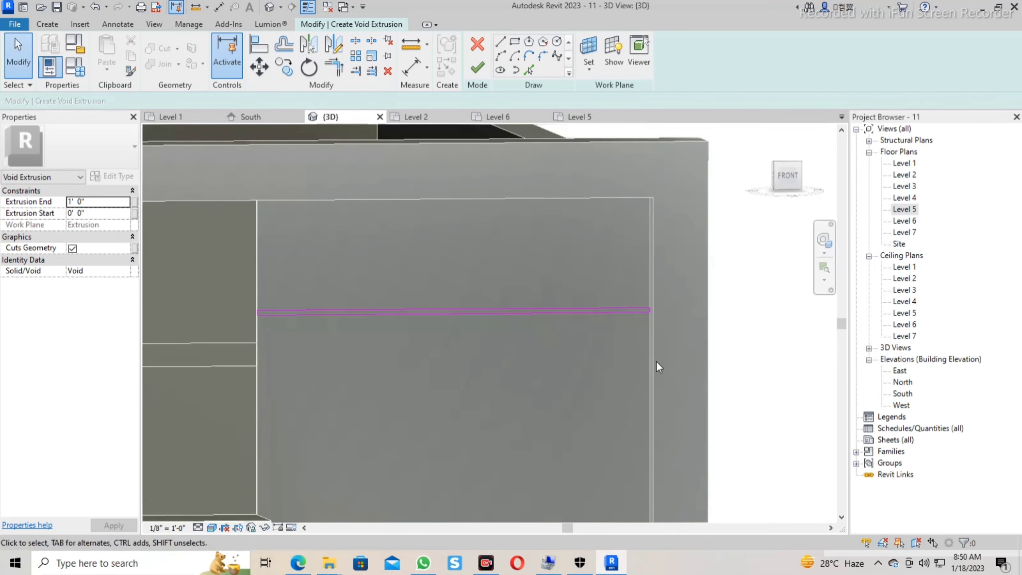
# Copy the thin groove line 8 below its midpoint to form a second groove line.
pyautogui.moveTo(495, 324); pyautogui.dragTo(225, 259)
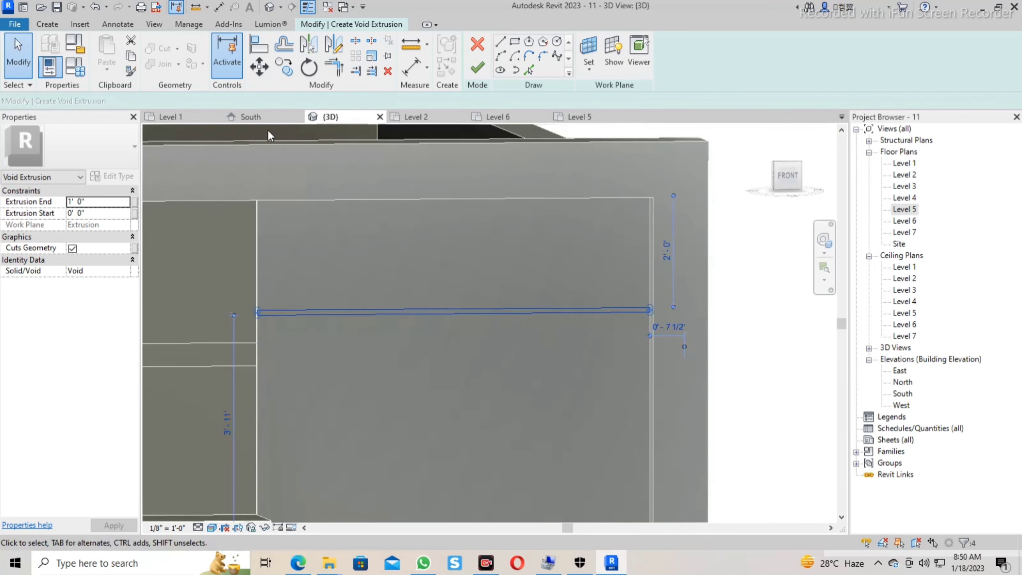
pyautogui.click(284, 66)
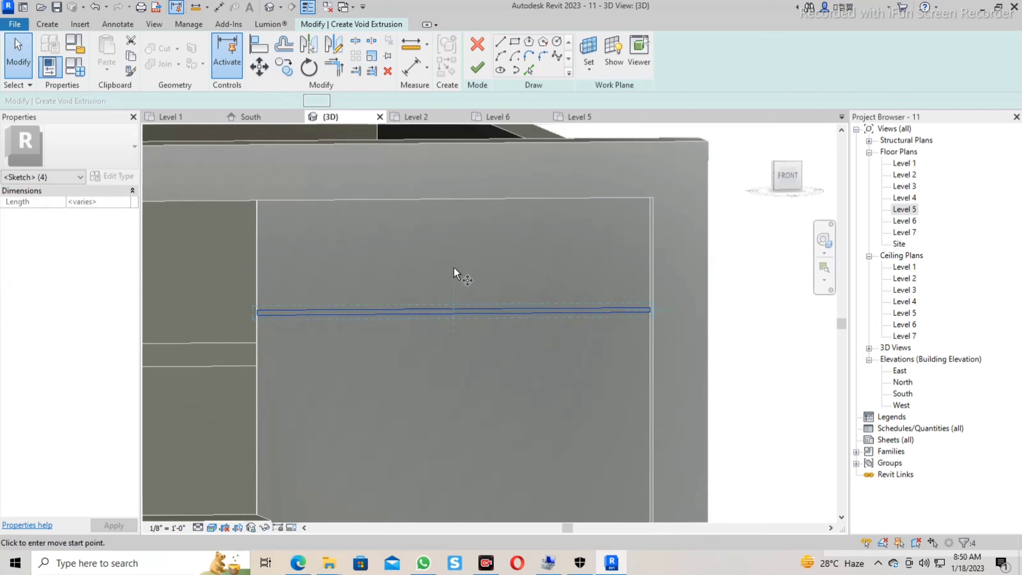
pyautogui.click(451, 309)
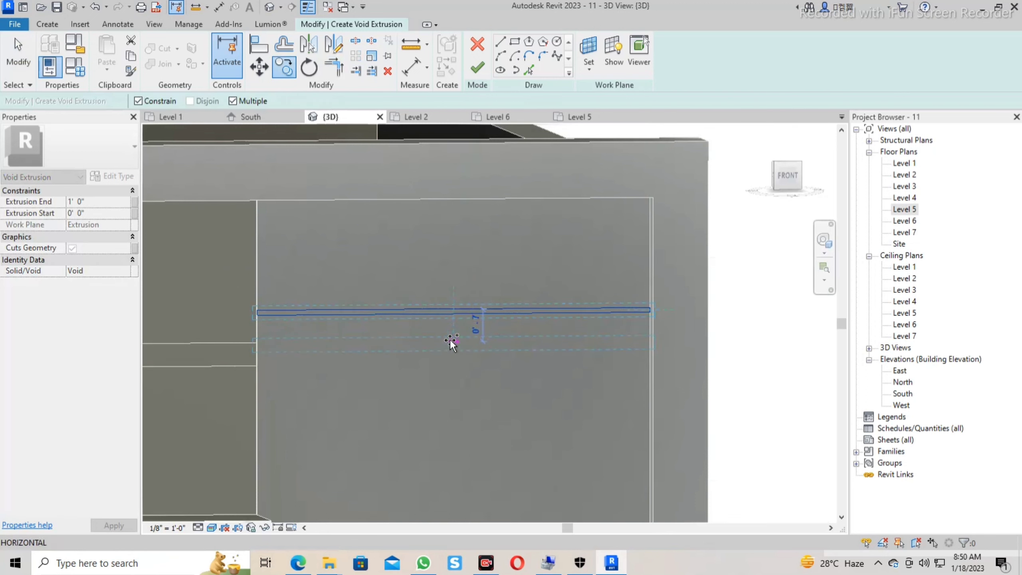
pyautogui.write('6')
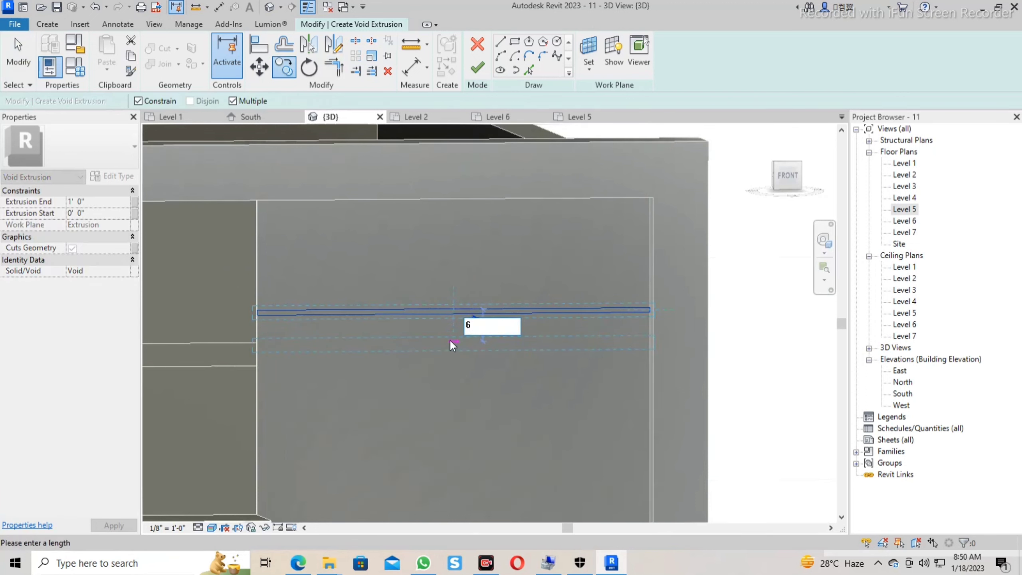
pyautogui.press('Return')
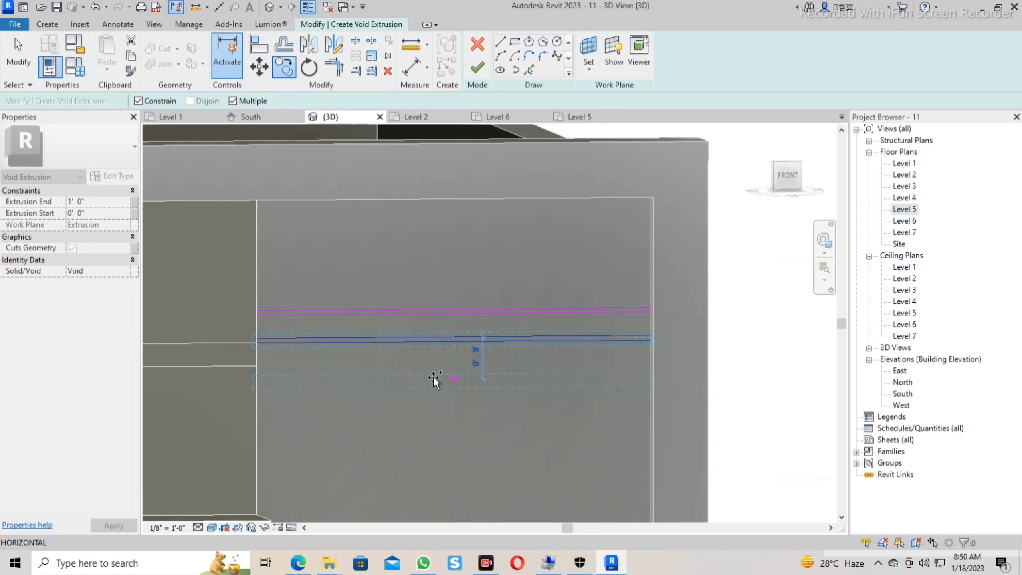
pyautogui.press('Escape')
pyautogui.press('Escape')
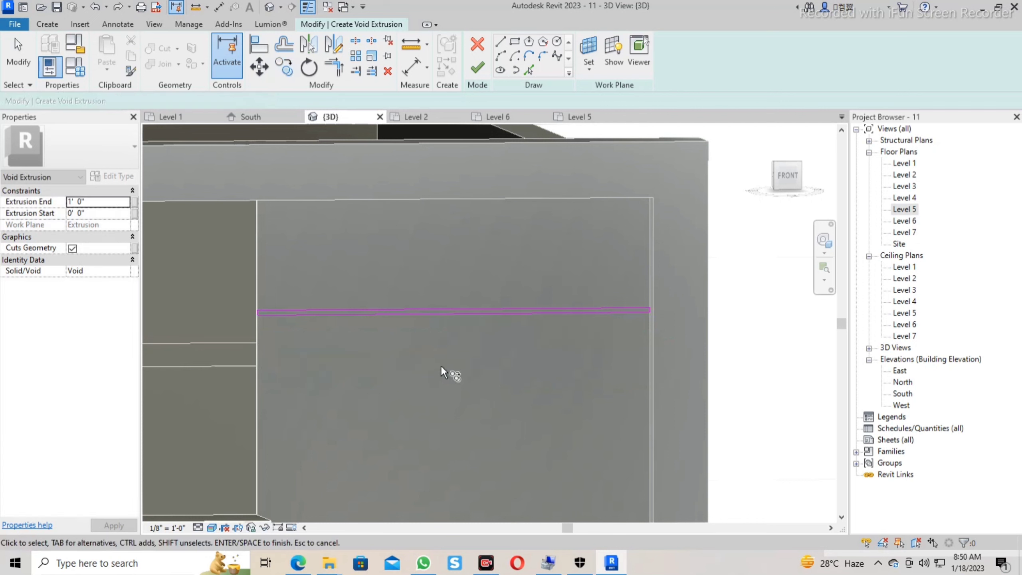
pyautogui.moveTo(668, 351); pyautogui.dragTo(229, 255)
pyautogui.click(284, 66)
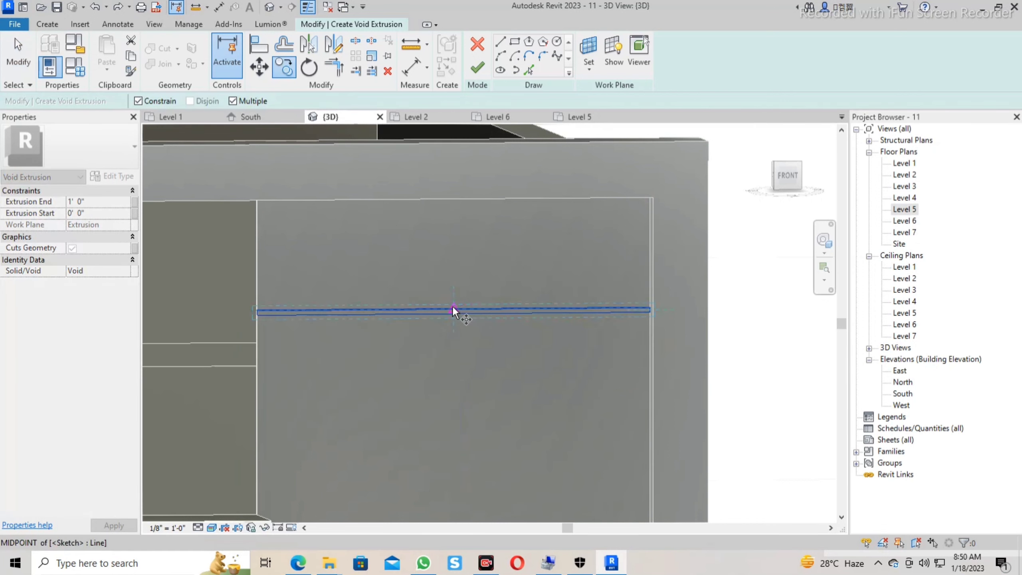
pyautogui.click(463, 311)
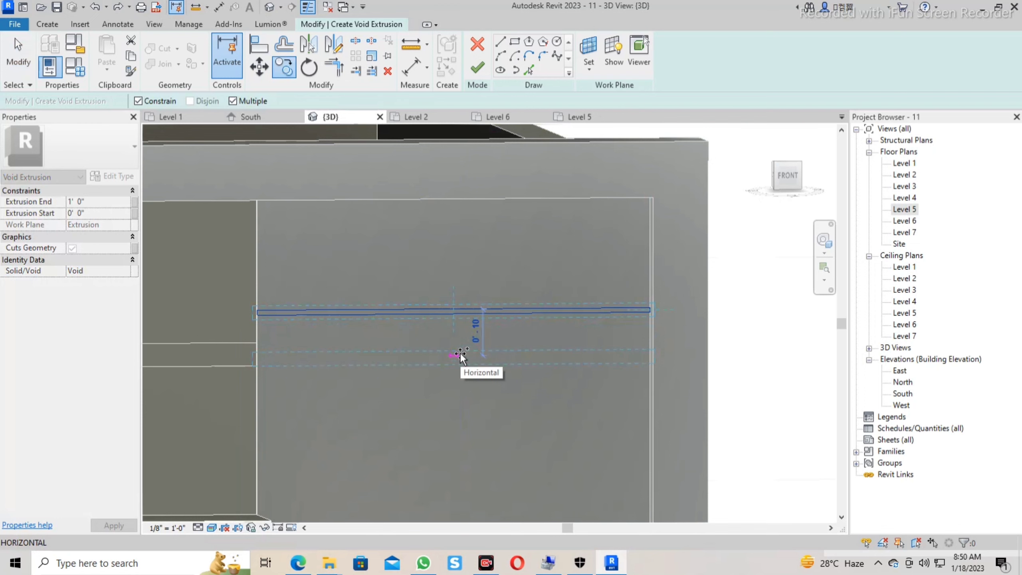
pyautogui.write('8')
pyautogui.press('Return')
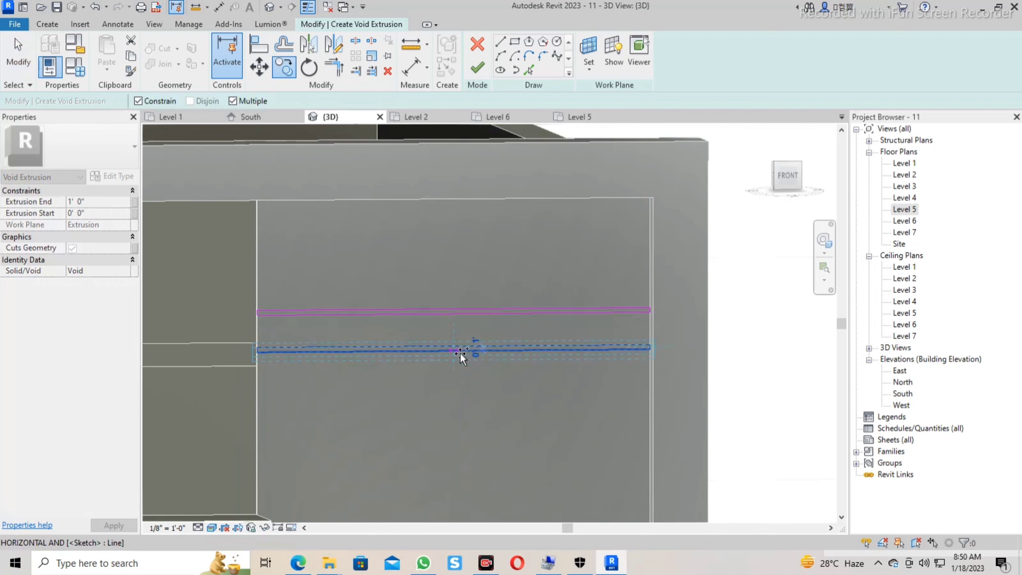
pyautogui.press('Escape')
# Copy the pair of groove lines down the panel at distances 1 3 and 2.
pyautogui.scroll(-3, 555, 405)
pyautogui.moveTo(565, 416); pyautogui.dragTo(609, 367, button='middle')
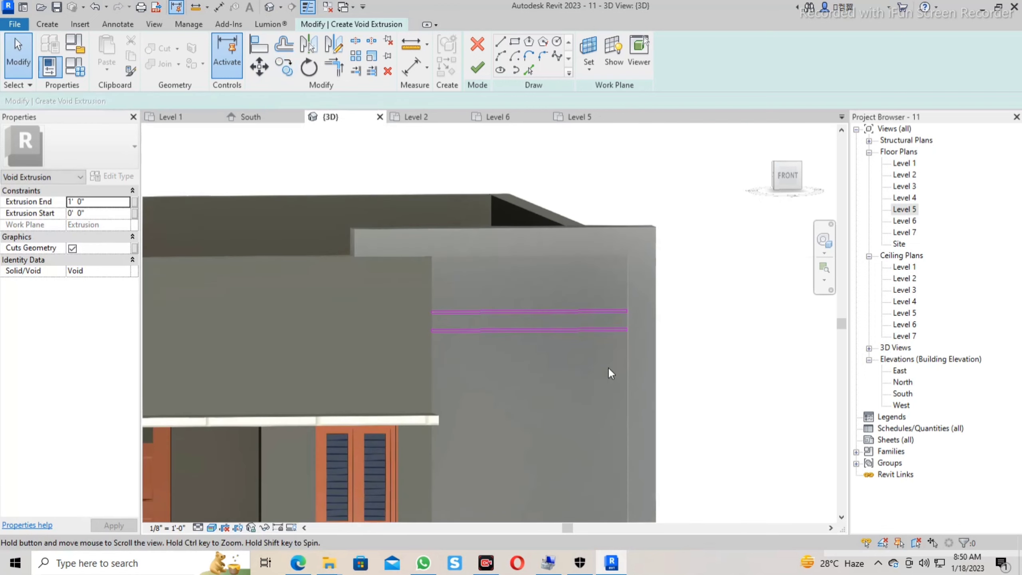
pyautogui.moveTo(647, 402); pyautogui.dragTo(372, 274)
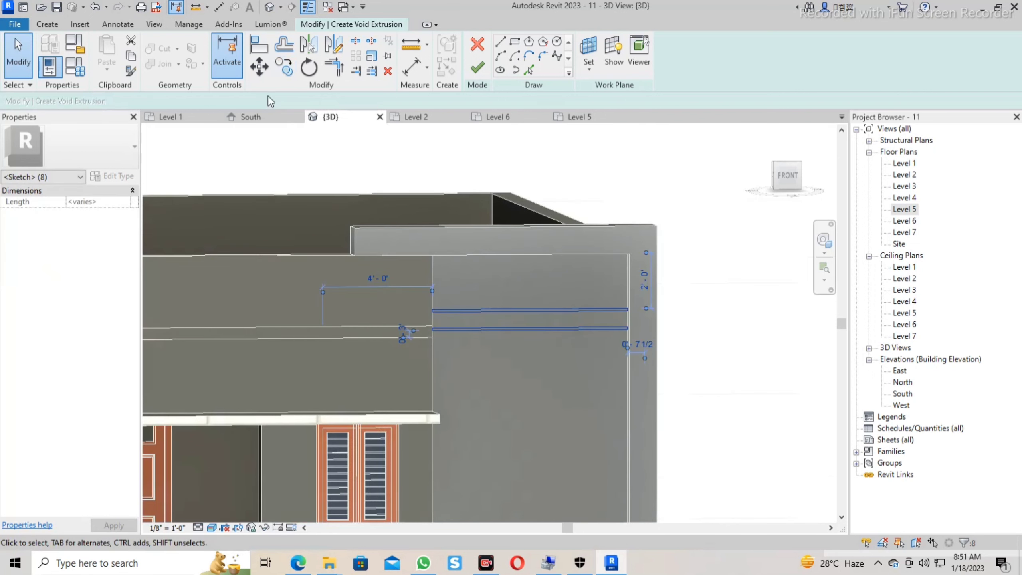
pyautogui.click(284, 69)
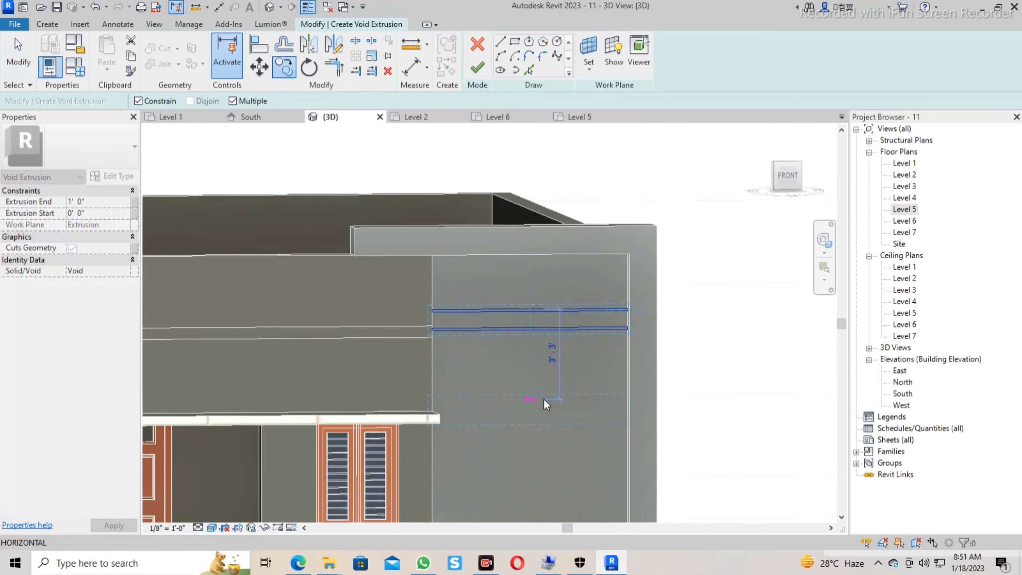
pyautogui.write('1 3')
pyautogui.press('Return')
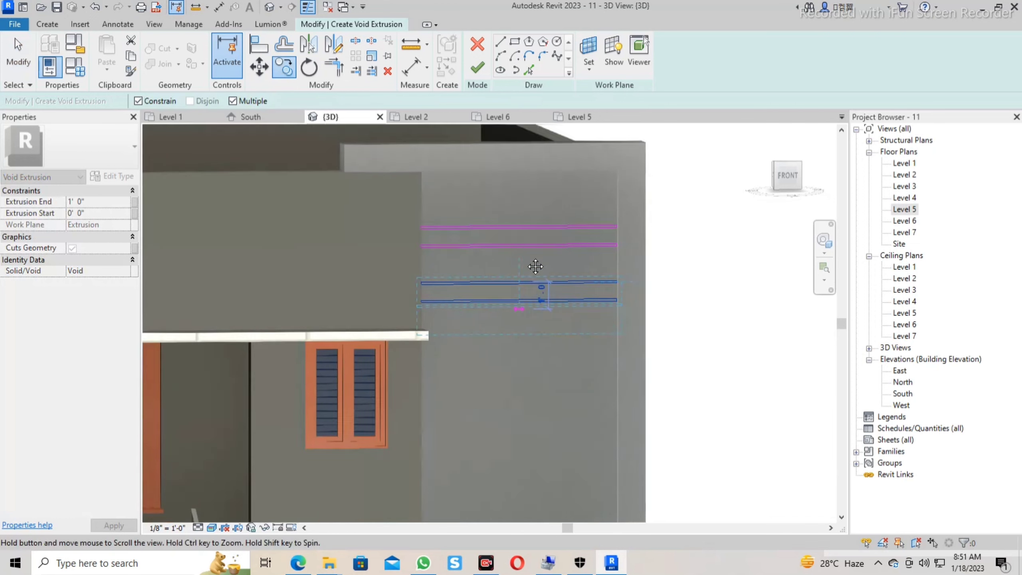
pyautogui.moveTo(541, 398); pyautogui.dragTo(524, 307, button='middle')
pyautogui.write('2')
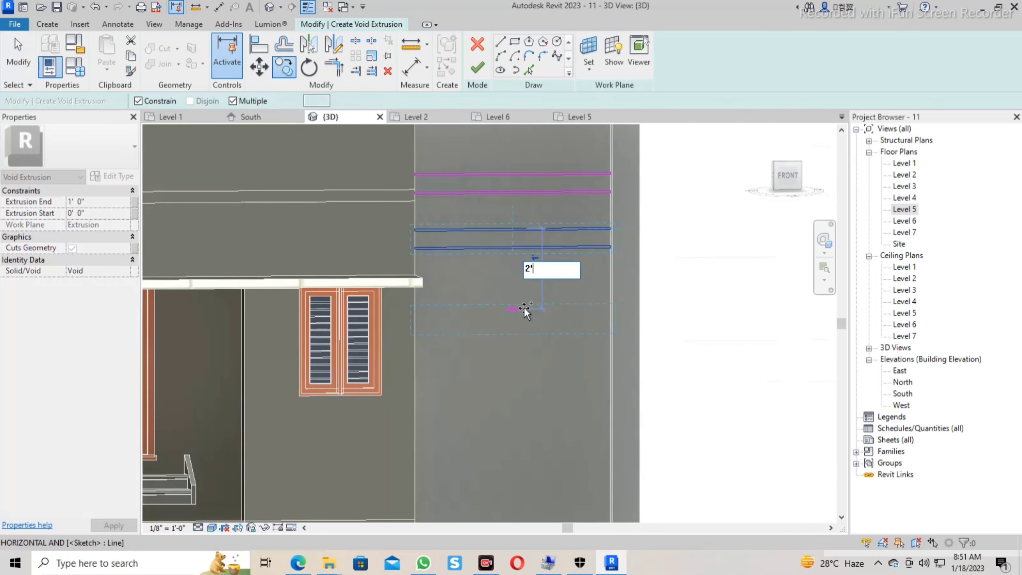
pyautogui.press('Return')
pyautogui.moveTo(568, 353); pyautogui.dragTo(596, 418, button='middle')
pyautogui.press('Escape')
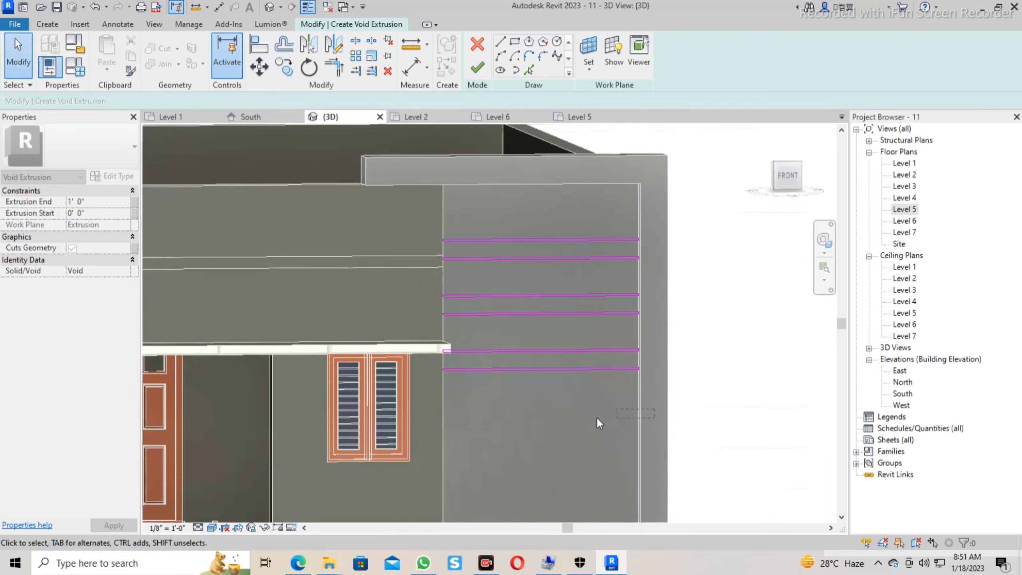
# Copy the six groove lines twice, each 6' further down the panel, reaching below its base.
pyautogui.moveTo(654, 409); pyautogui.dragTo(325, 225)
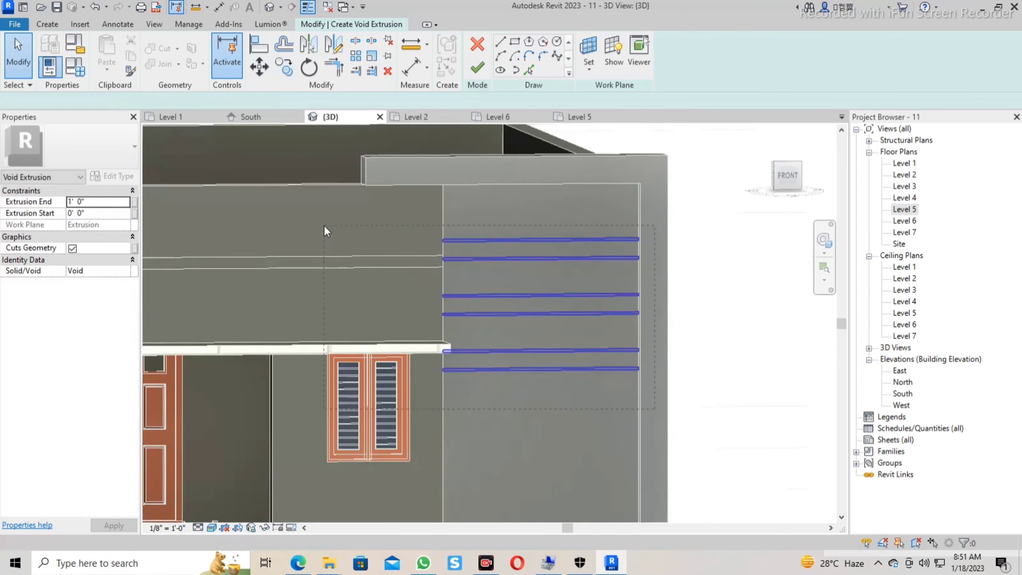
pyautogui.click(284, 67)
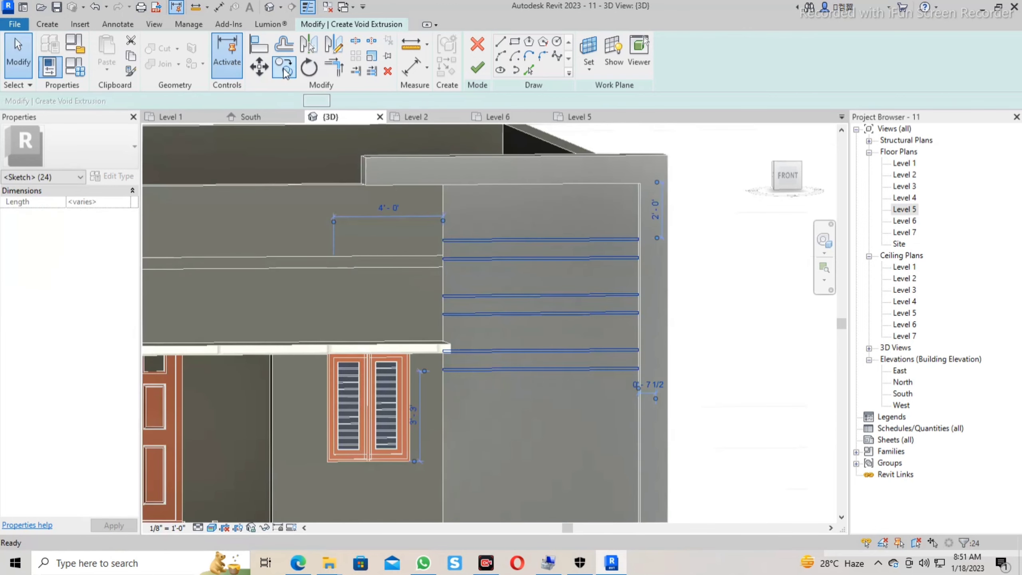
pyautogui.click(543, 238)
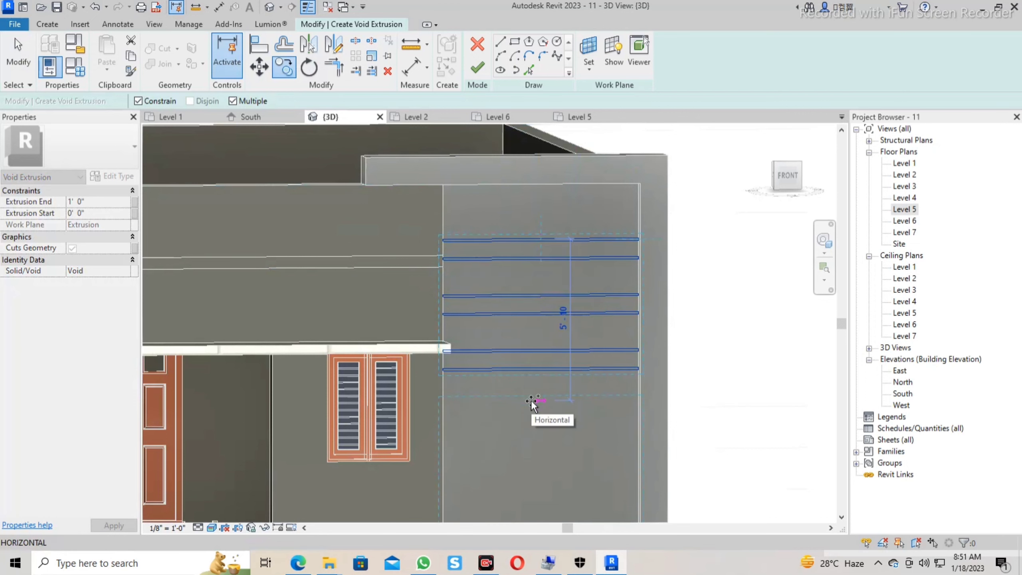
pyautogui.write("6'")
pyautogui.press('Return')
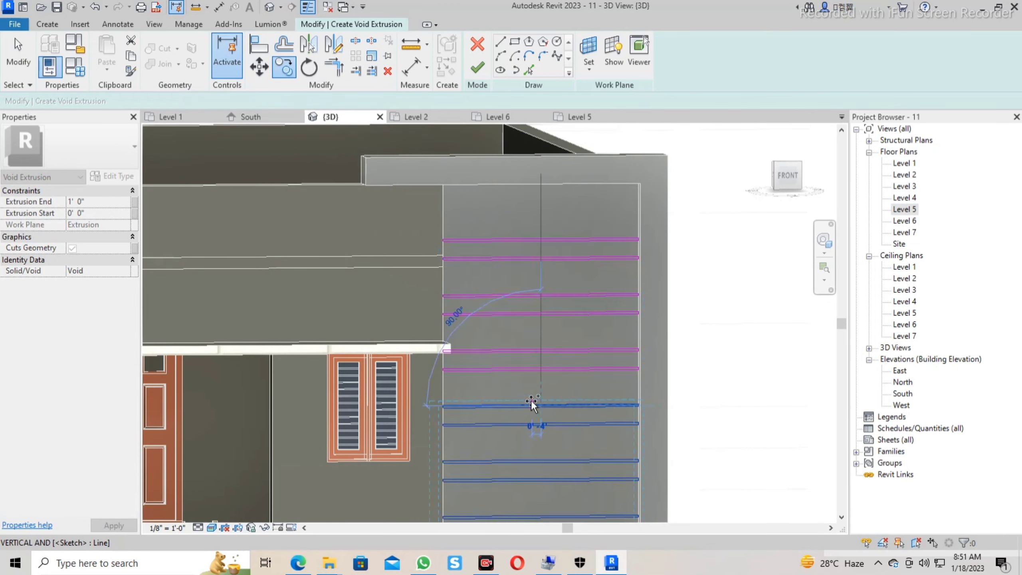
pyautogui.moveTo(533, 396); pyautogui.dragTo(503, 236, button='middle')
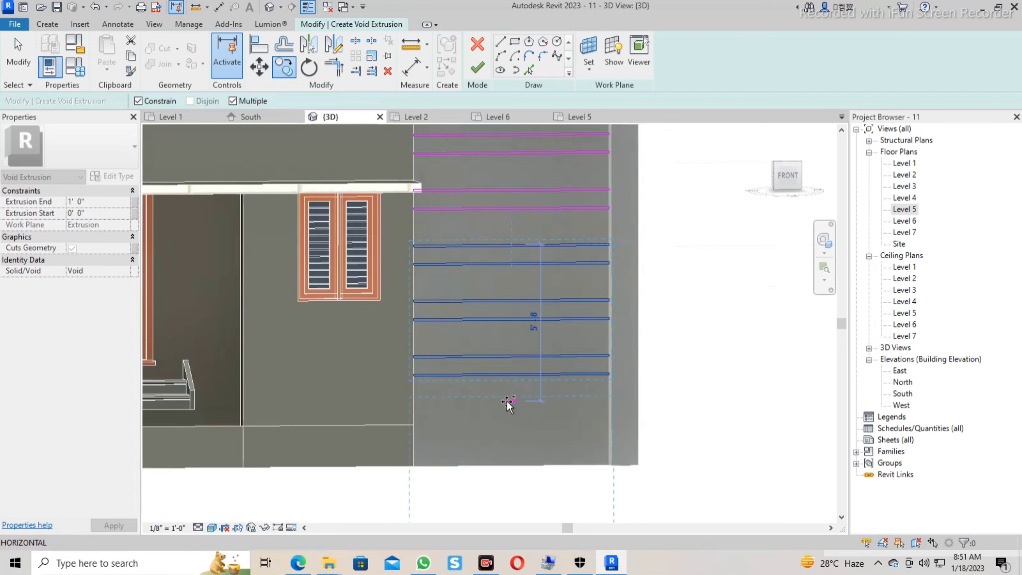
pyautogui.write('6')
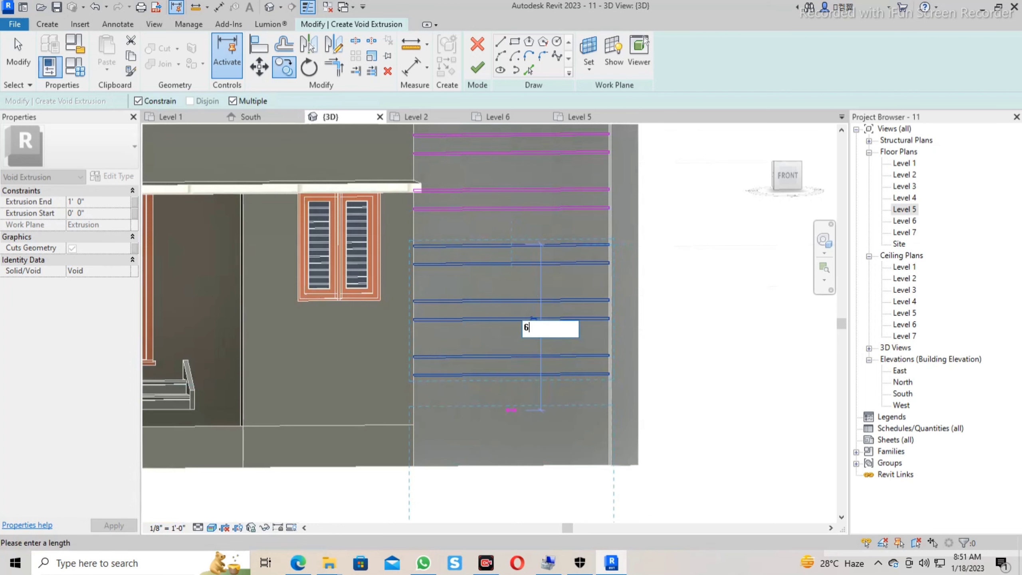
pyautogui.write("'")
pyautogui.press('Return')
pyautogui.moveTo(641, 434); pyautogui.dragTo(644, 315, button='middle')
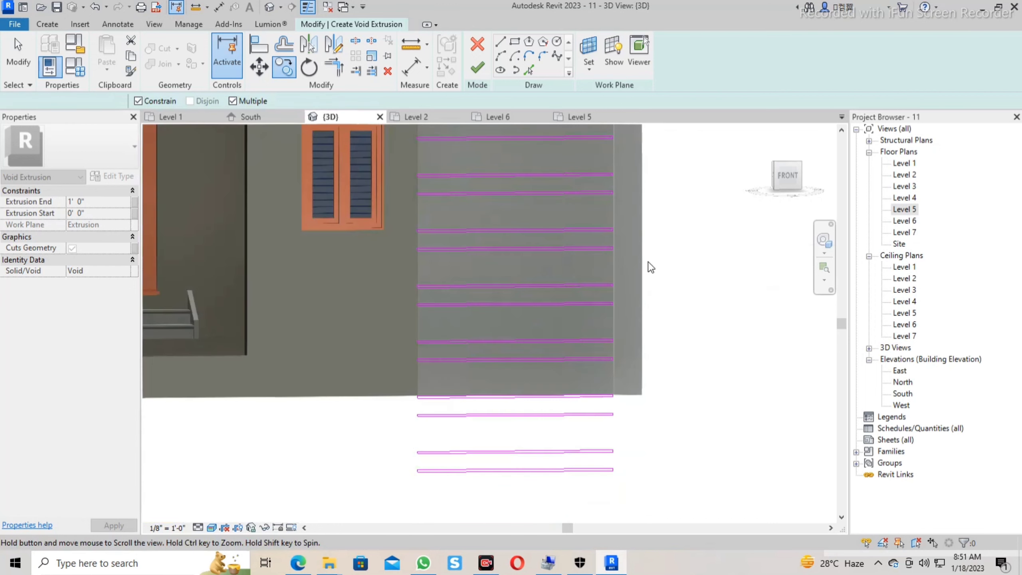
pyautogui.press('Escape')
pyautogui.moveTo(661, 510); pyautogui.dragTo(369, 352)
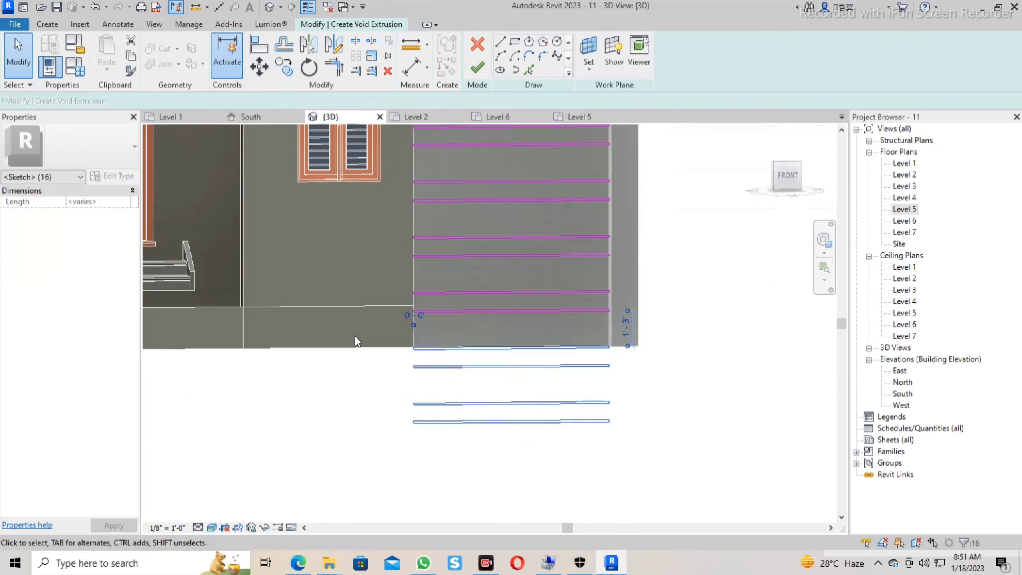
pyautogui.press('Delete')
pyautogui.scroll(-2, 463, 350)
pyautogui.scroll(-2, 592, 315)
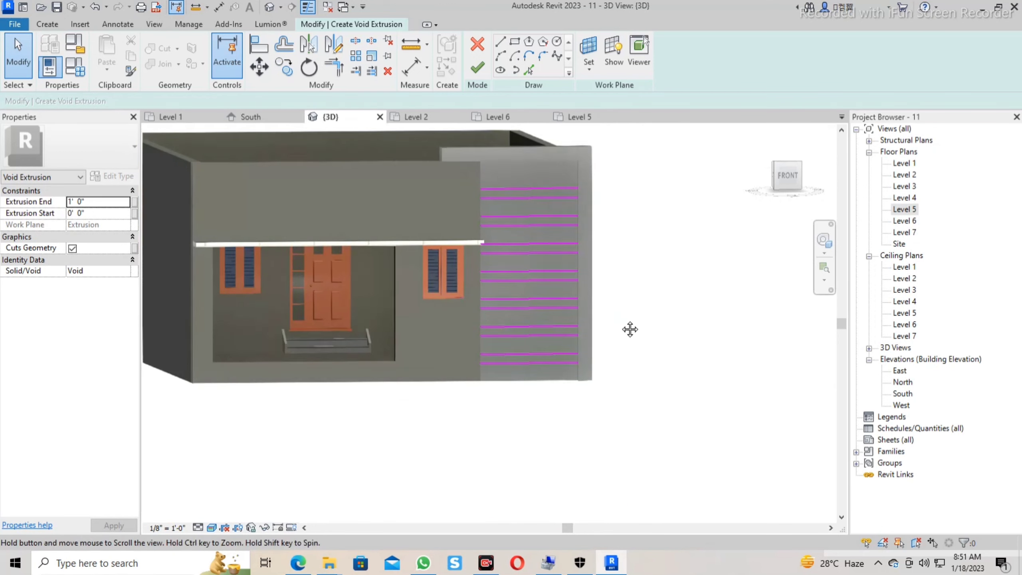
pyautogui.moveTo(630, 328); pyautogui.dragTo(493, 321, button='middle')
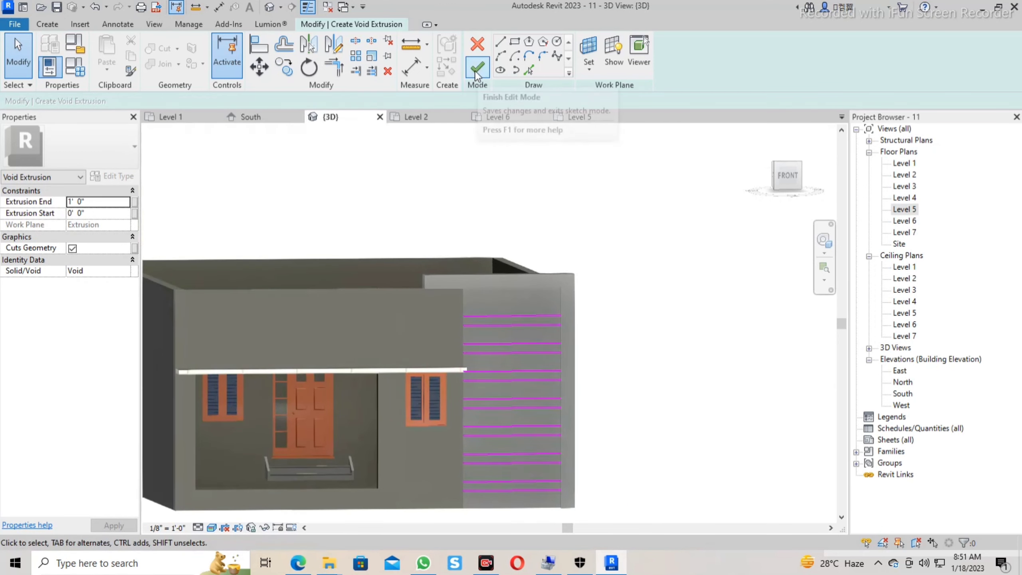
pyautogui.click(92, 203)
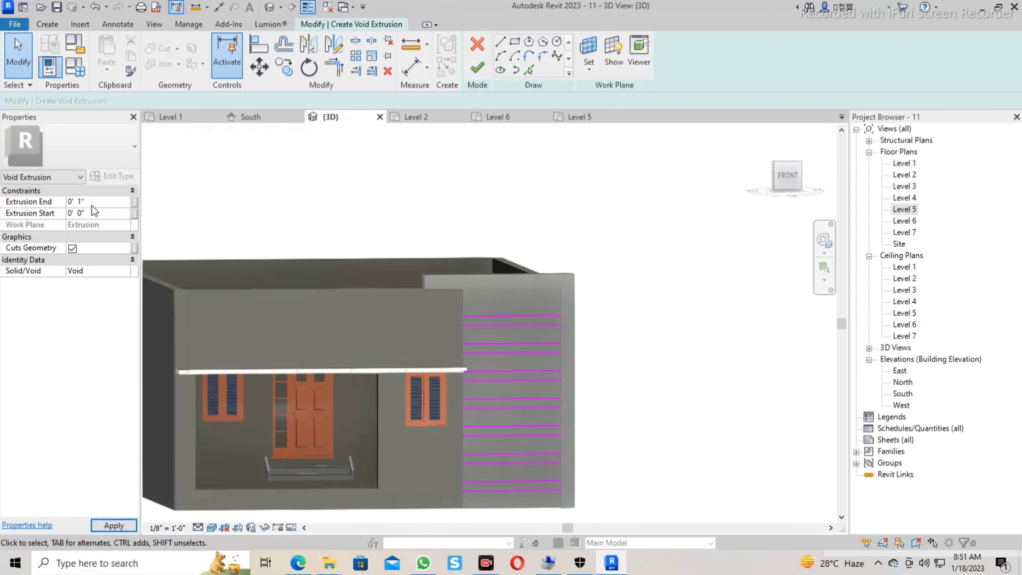
pyautogui.click(478, 68)
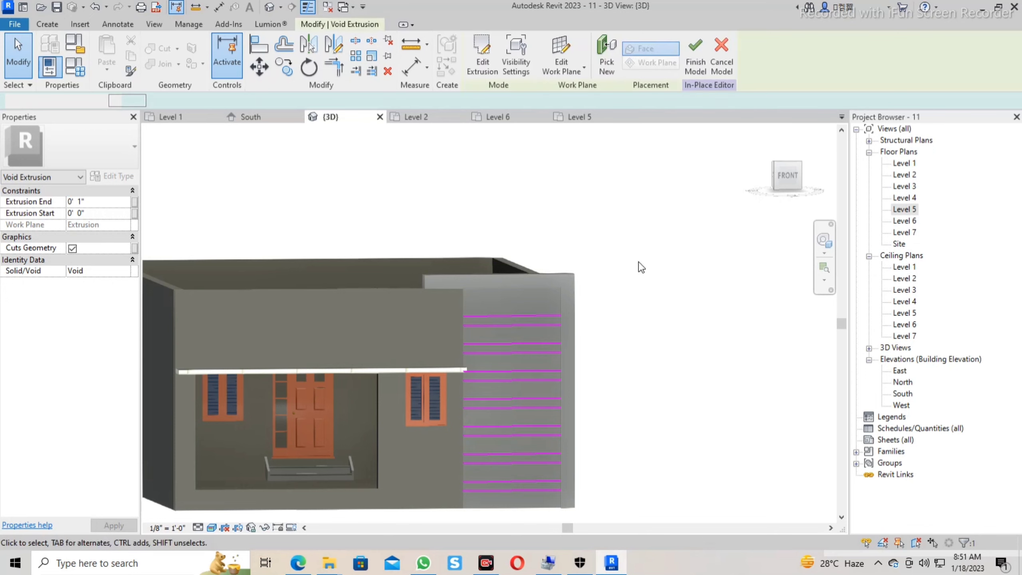
pyautogui.scroll(3, 457, 320)
pyautogui.scroll(2, 374, 307)
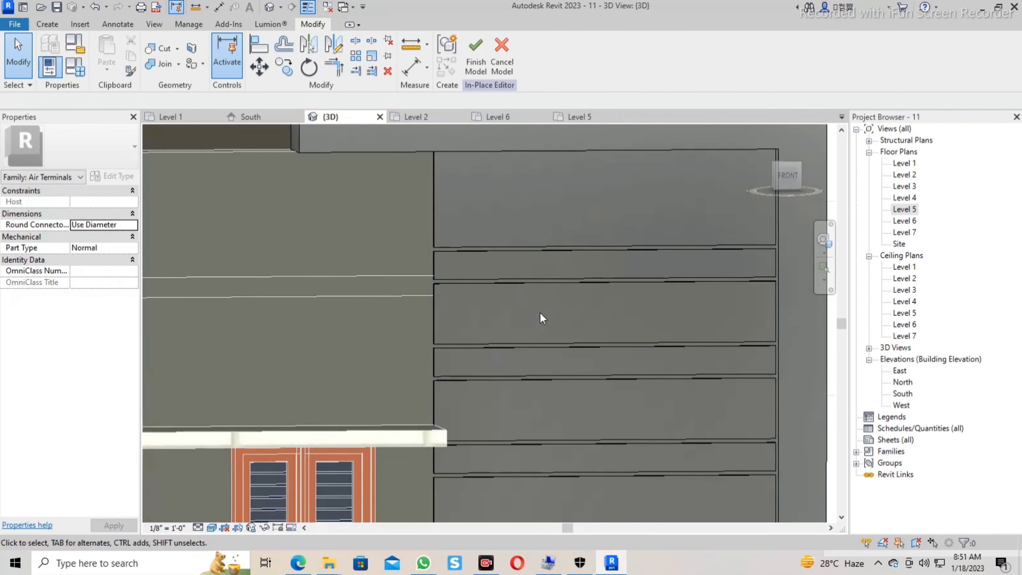
pyautogui.scroll(-5, 544, 384)
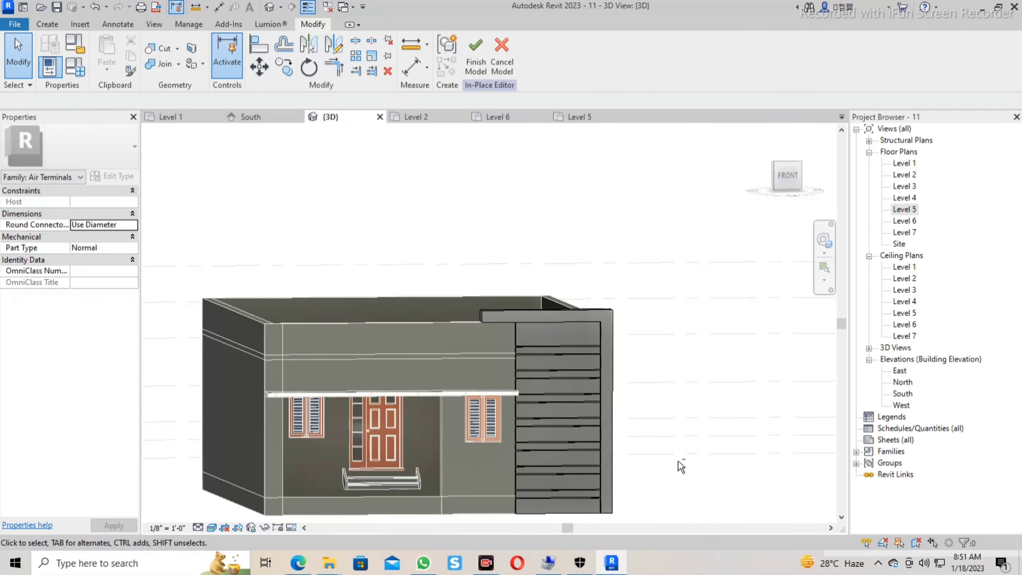
pyautogui.keyDown('shift'); pyautogui.moveTo(679, 461); pyautogui.dragTo(662, 466, button='middle'); pyautogui.keyUp('shift')
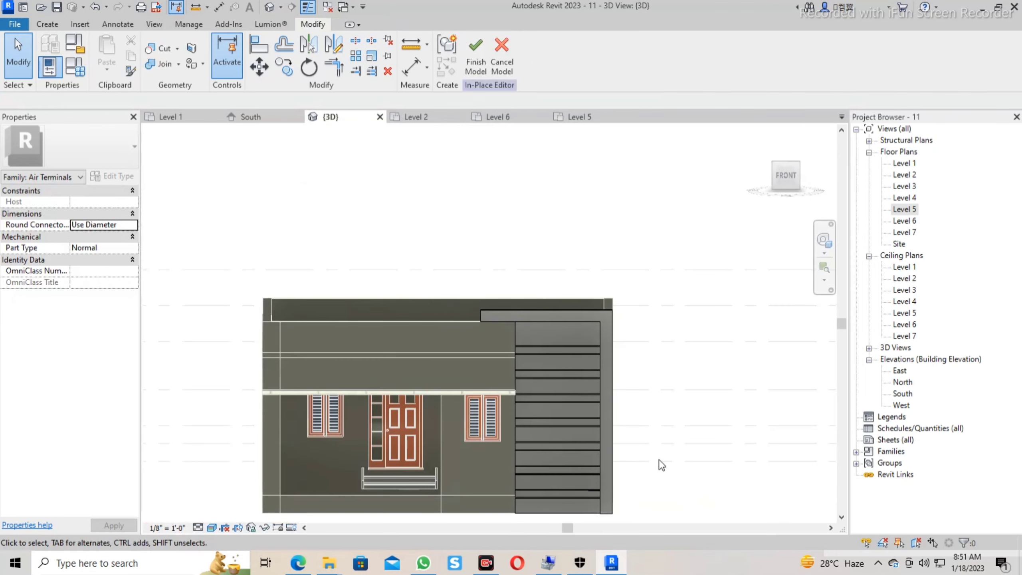
pyautogui.keyDown('shift'); pyautogui.moveTo(657, 436); pyautogui.dragTo(631, 442, button='middle'); pyautogui.keyUp('shift')
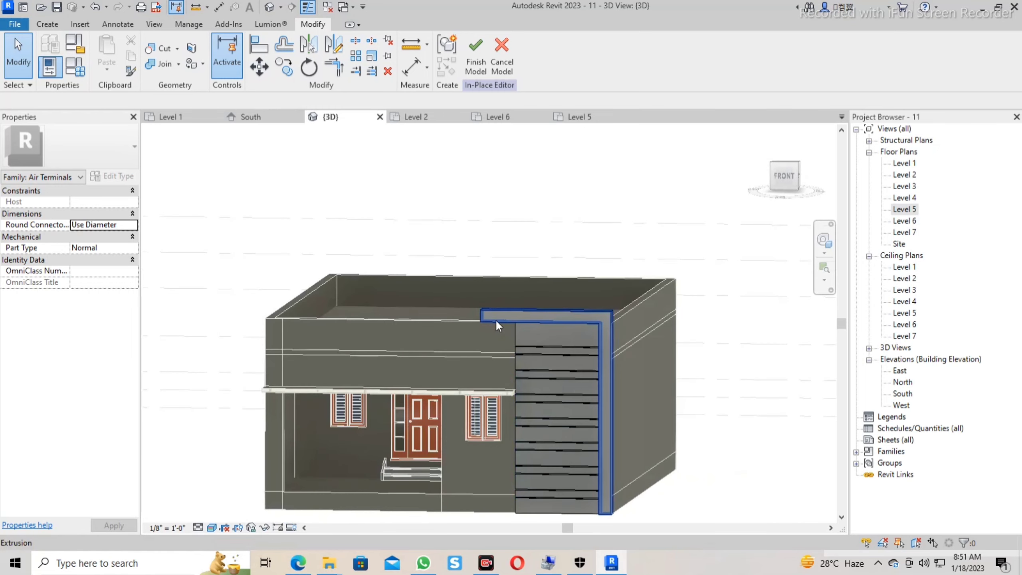
pyautogui.keyDown('shift'); pyautogui.moveTo(511, 458); pyautogui.dragTo(502, 346, button='middle'); pyautogui.keyUp('shift')
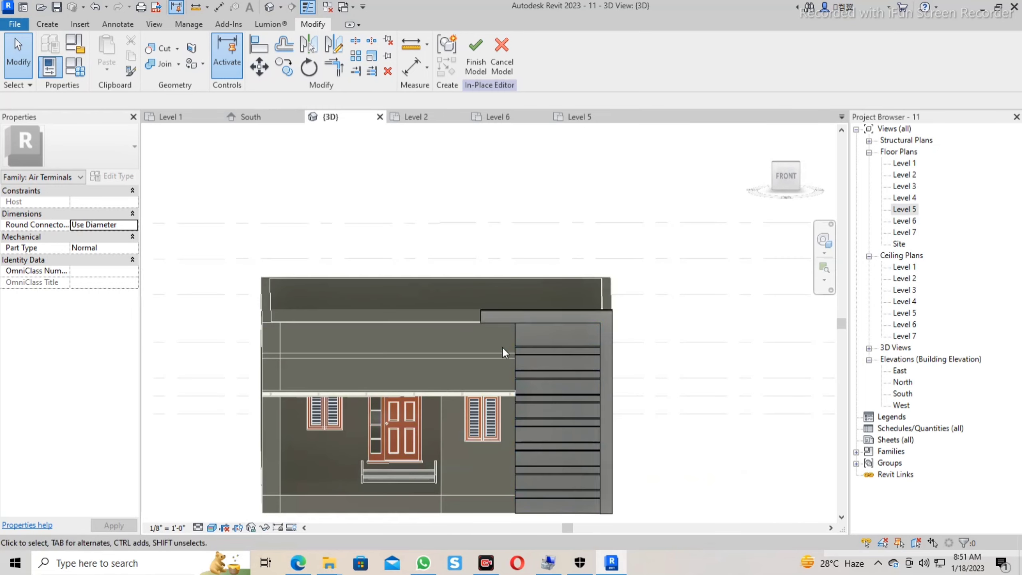
pyautogui.click(497, 327)
# Stretch the frame extrusion's top band further left over the front wall.
pyautogui.scroll(1, 463, 312)
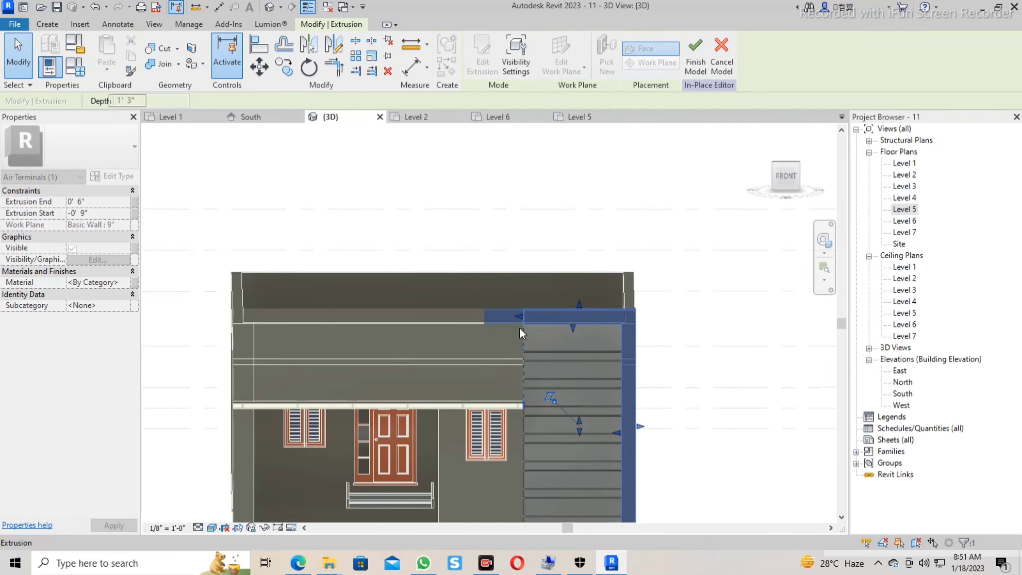
pyautogui.press('Escape')
pyautogui.moveTo(691, 347)
pyautogui.mouseDown(button='middle')
pyautogui.moveTo(686, 333)
pyautogui.moveTo(710, 354)
pyautogui.moveTo(692, 351)
pyautogui.mouseUp(button='middle')
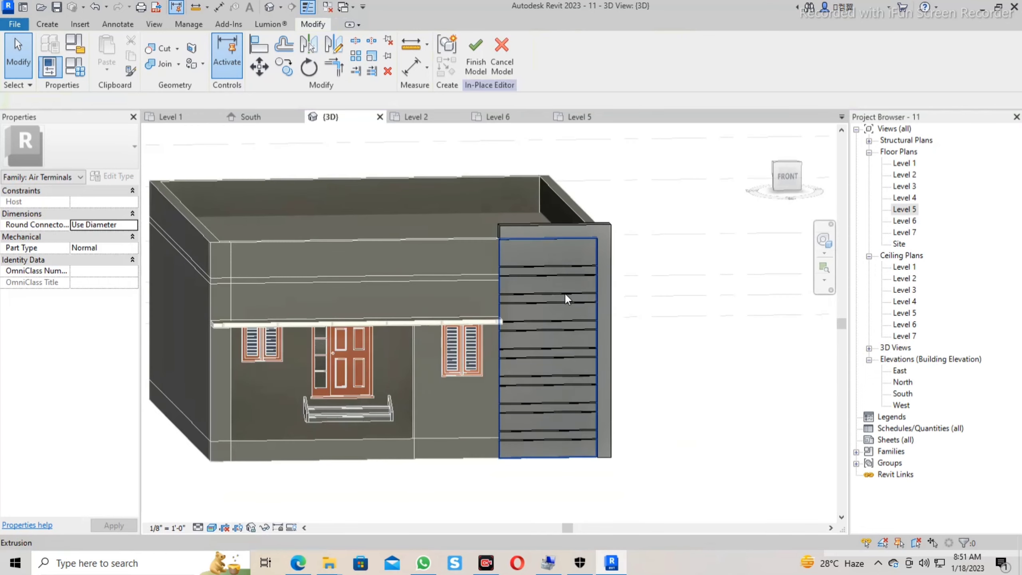
pyautogui.keyDown('shift'); pyautogui.moveTo(488, 435); pyautogui.dragTo(480, 437, button='middle'); pyautogui.keyUp('shift')
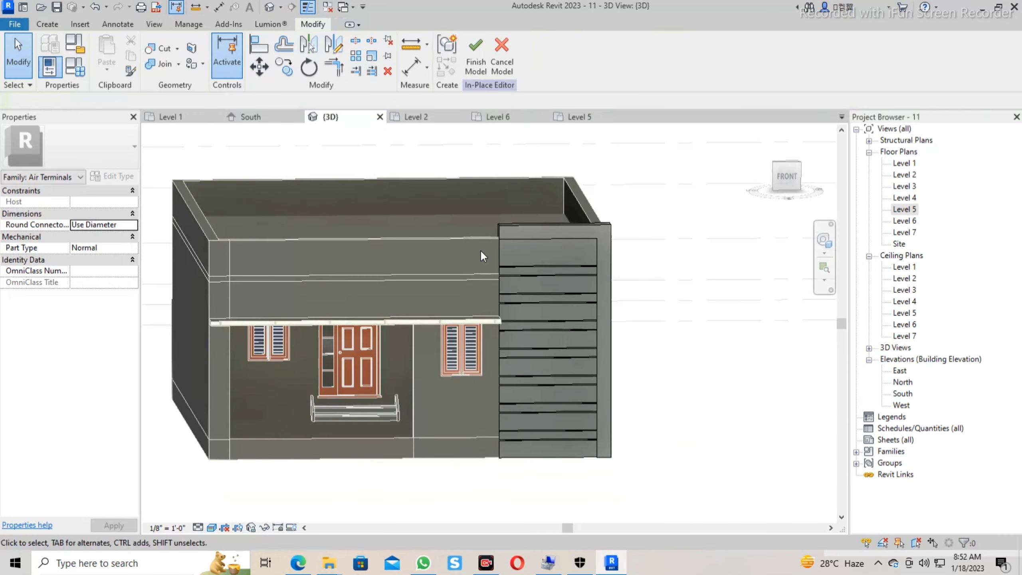
pyautogui.click(491, 233)
pyautogui.moveTo(492, 233); pyautogui.dragTo(474, 230)
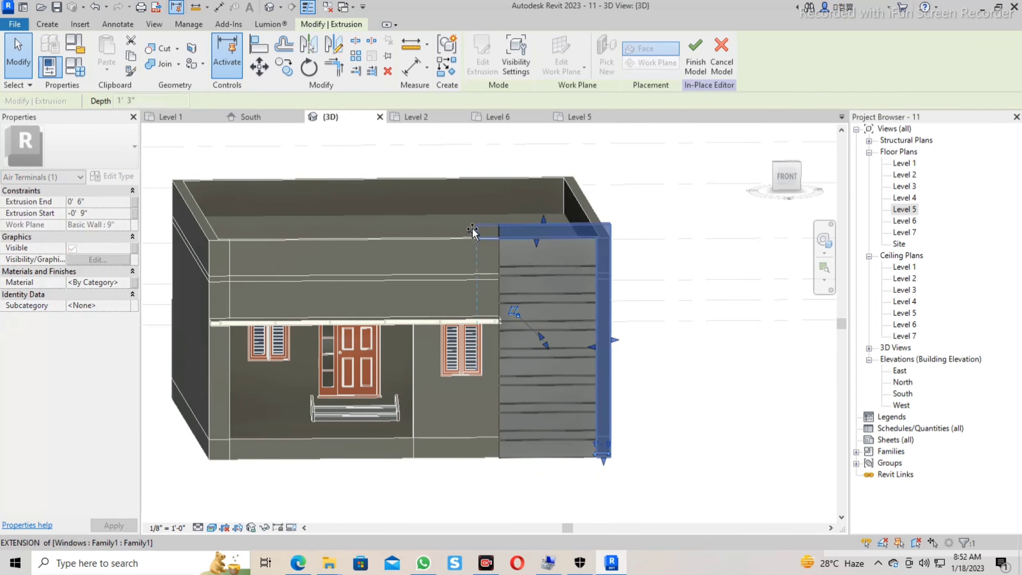
pyautogui.click(439, 254)
pyautogui.keyDown('shift'); pyautogui.moveTo(439, 262); pyautogui.dragTo(421, 341, button='middle'); pyautogui.keyUp('shift')
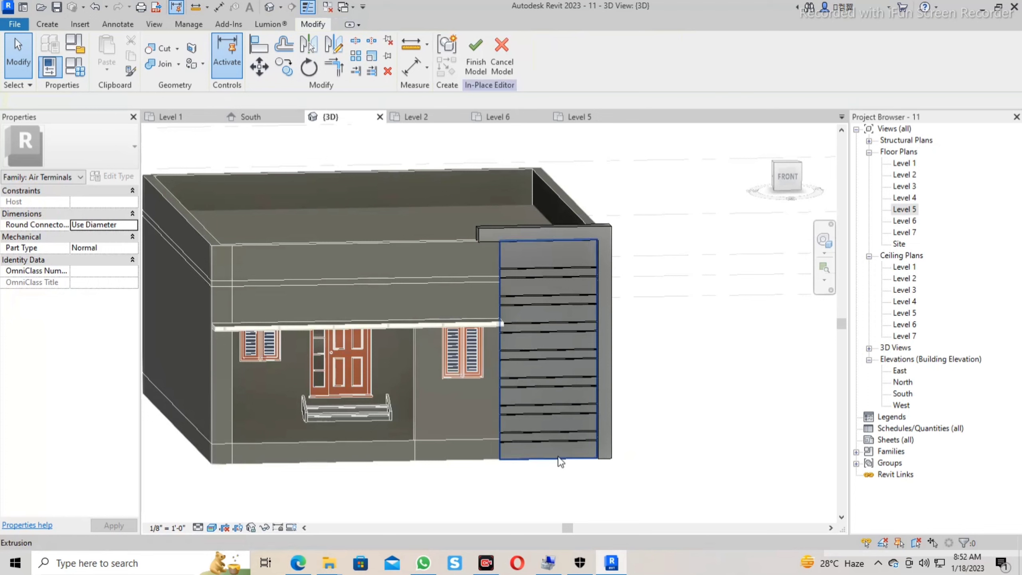
pyautogui.keyDown('shift'); pyautogui.moveTo(447, 423); pyautogui.dragTo(402, 419, button='middle'); pyautogui.keyUp('shift')
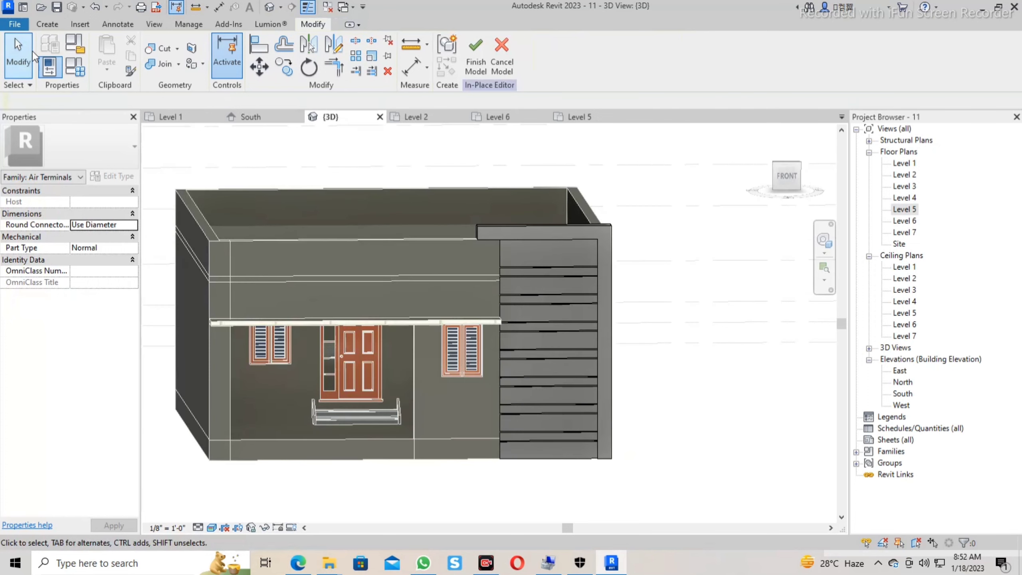
pyautogui.click(47, 24)
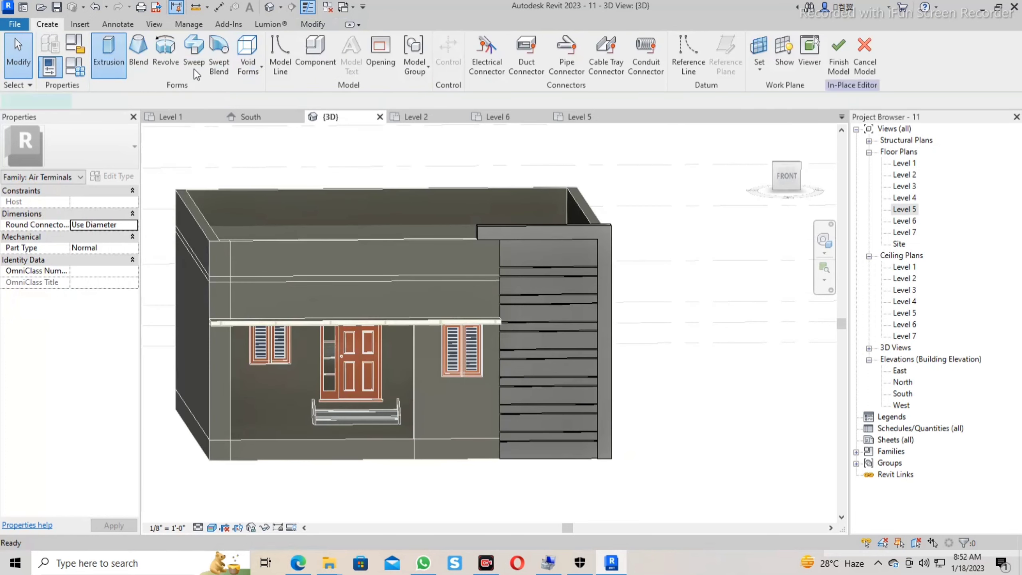
# Sketch a rectangle on the wall face over the panel's lower right and extrude it 0' 3".
pyautogui.click(108, 53)
pyautogui.click(514, 42)
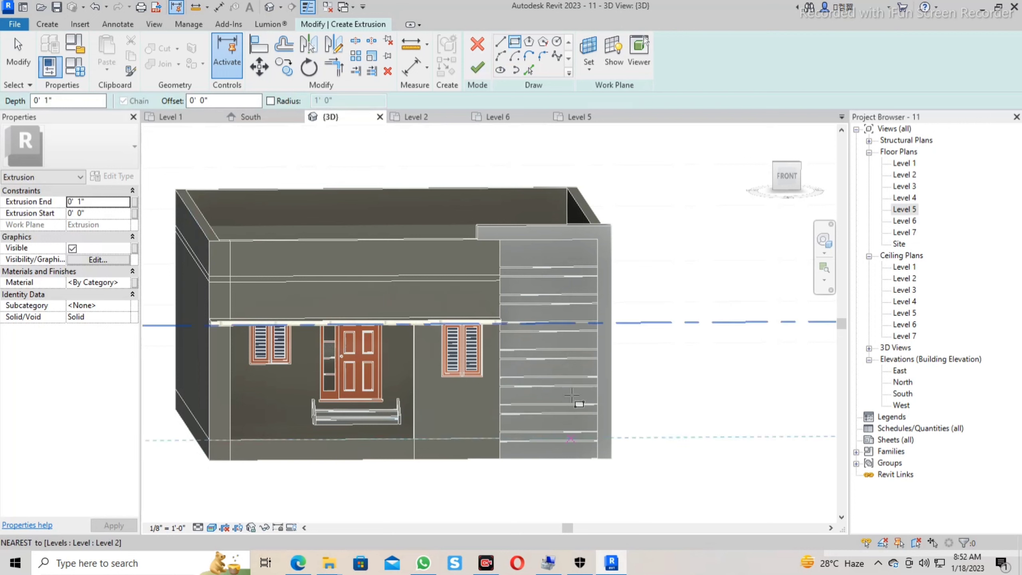
pyautogui.click(580, 47)
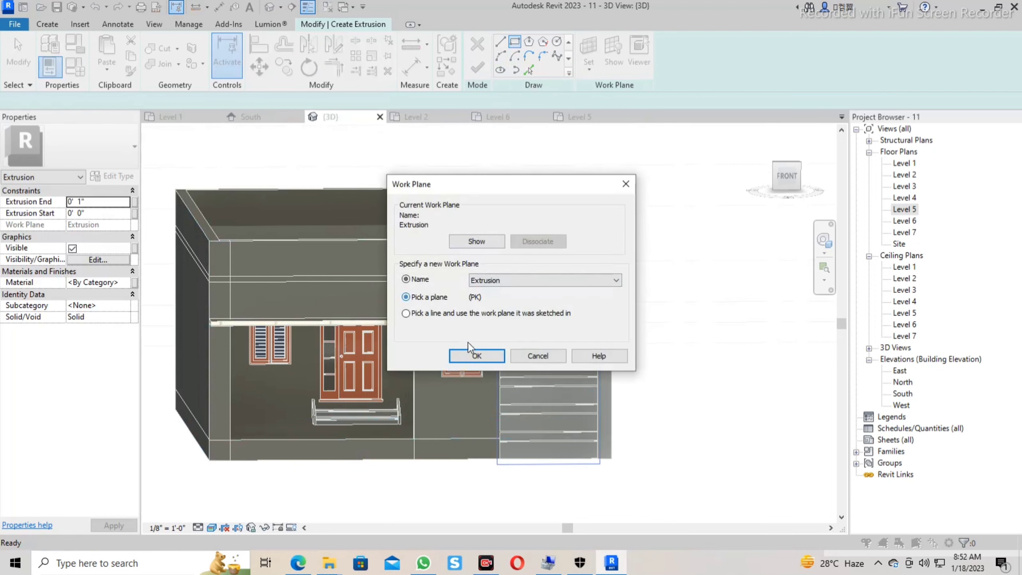
pyautogui.click(476, 356)
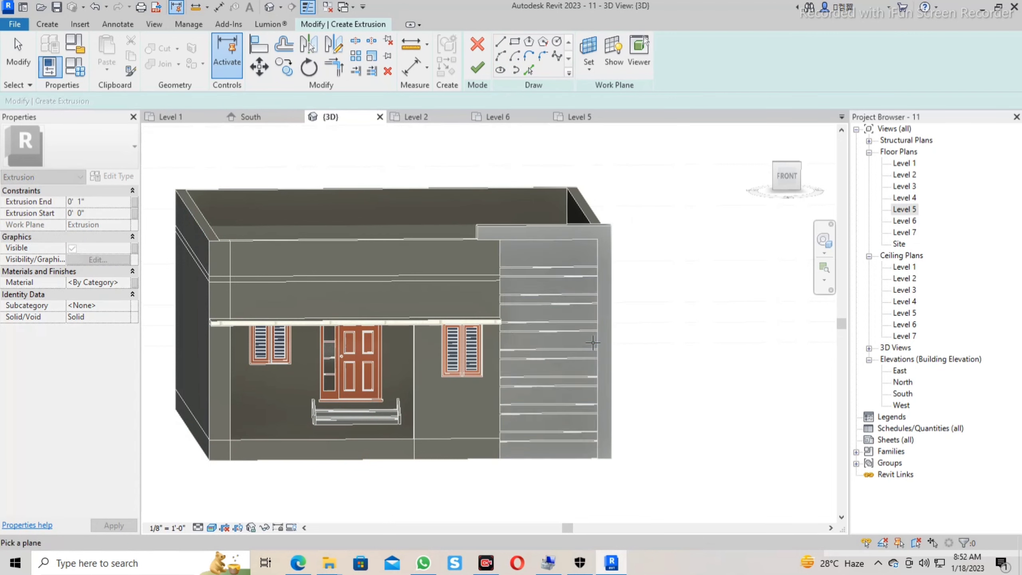
pyautogui.click(331, 139)
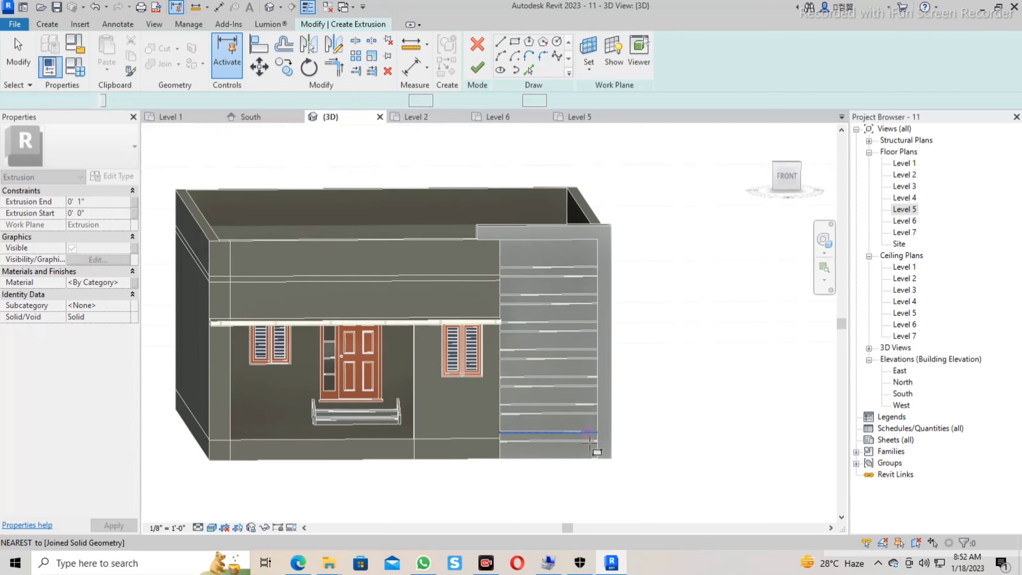
pyautogui.click(598, 458)
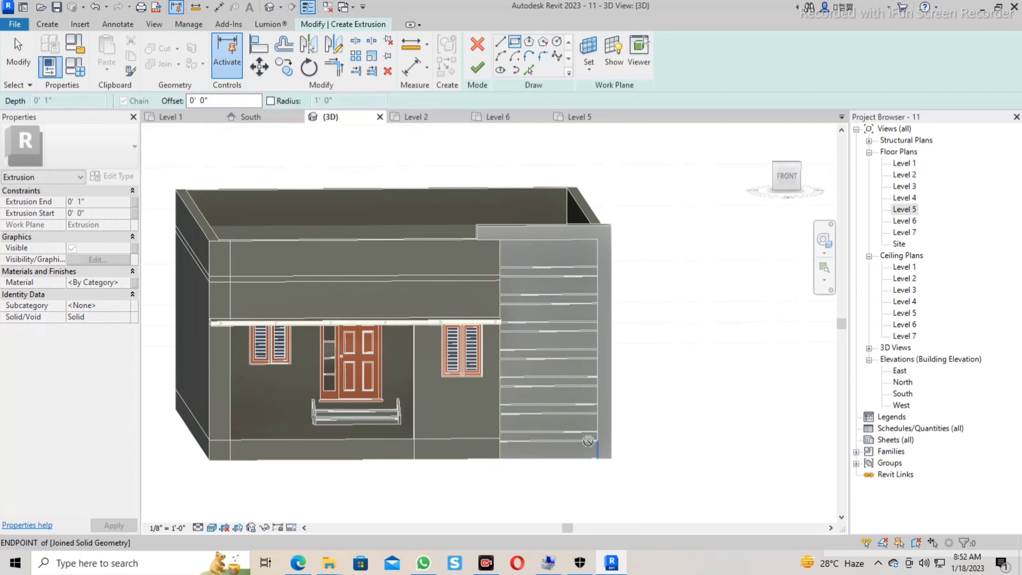
pyautogui.click(550, 330)
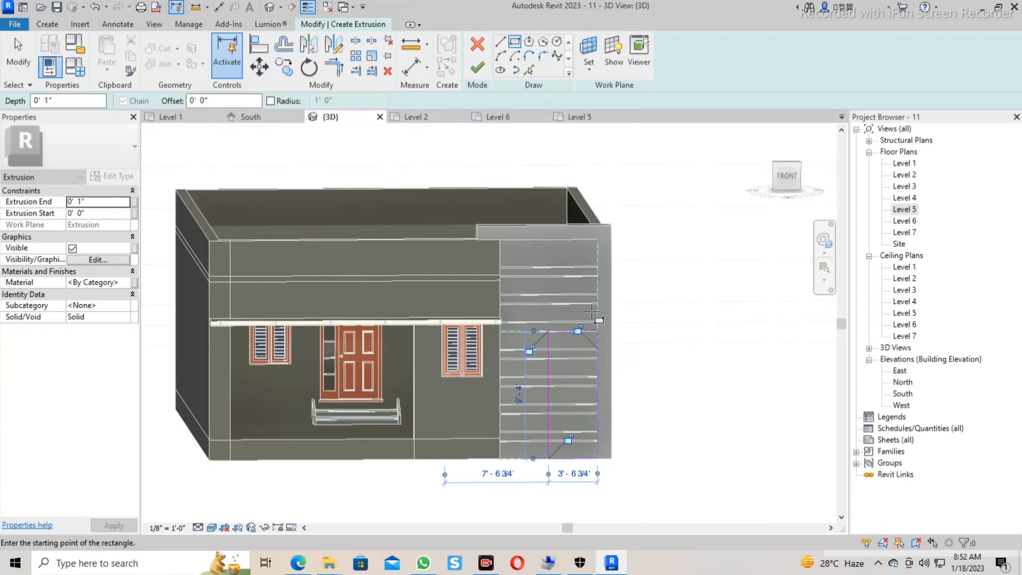
pyautogui.press('Escape')
pyautogui.press('Escape')
pyautogui.click(104, 202)
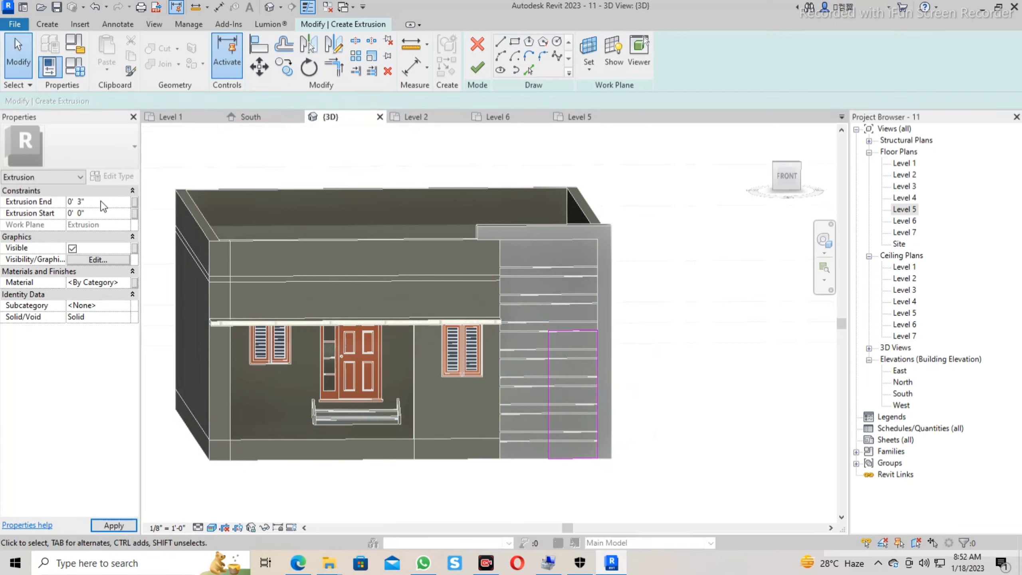
pyautogui.press('Return')
pyautogui.click(475, 73)
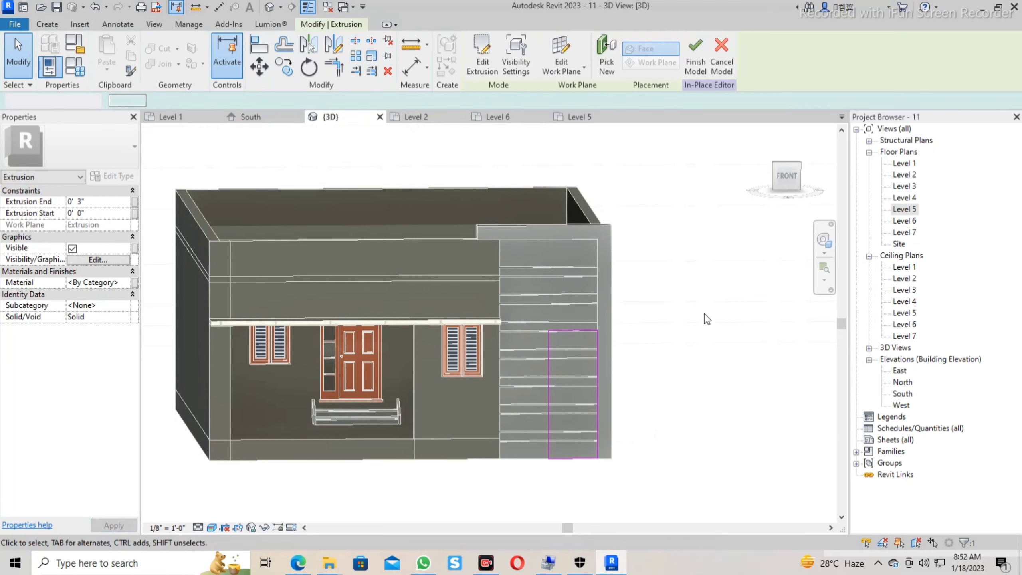
# Drag the new block's top edge up and back down so it stays level with the canopy.
pyautogui.moveTo(714, 327)
pyautogui.keyDown('shift'); pyautogui.mouseDown(button='middle')
pyautogui.moveTo(634, 333)
pyautogui.moveTo(678, 347)
pyautogui.moveTo(597, 343)
pyautogui.mouseUp(button='middle'); pyautogui.keyUp('shift')
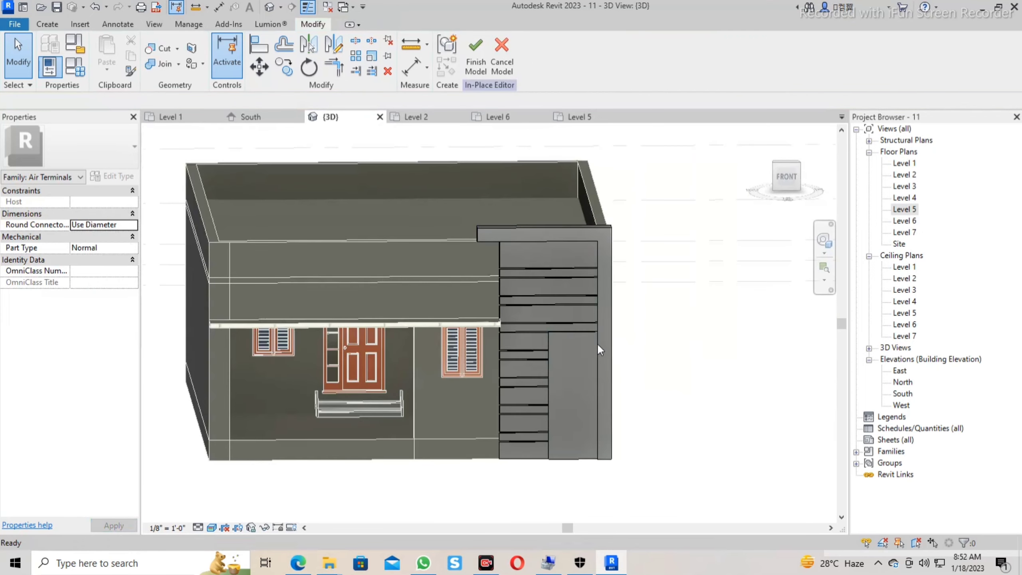
pyautogui.click(579, 334)
pyautogui.moveTo(575, 329); pyautogui.dragTo(572, 322)
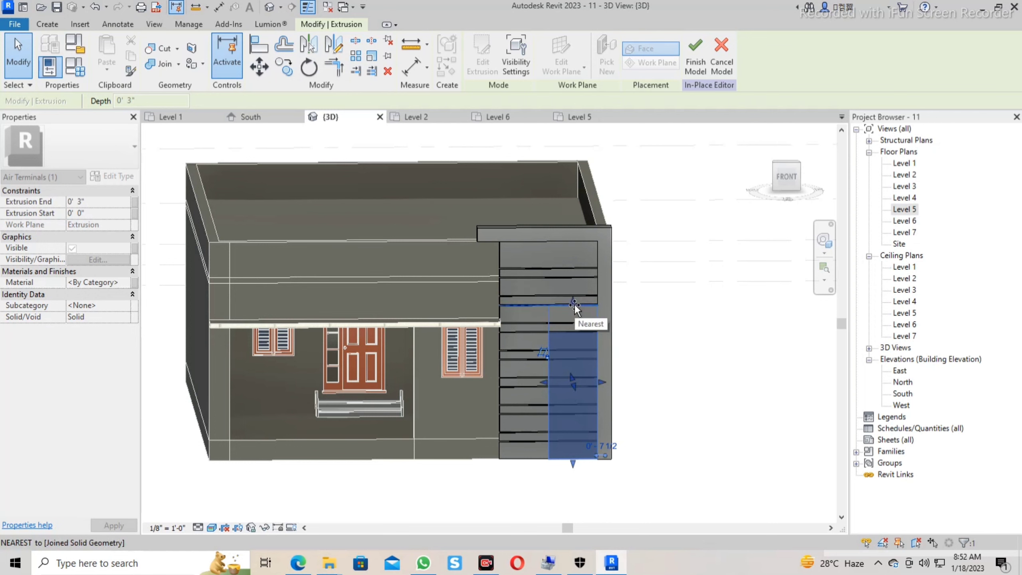
pyautogui.moveTo(577, 297); pyautogui.dragTo(581, 334)
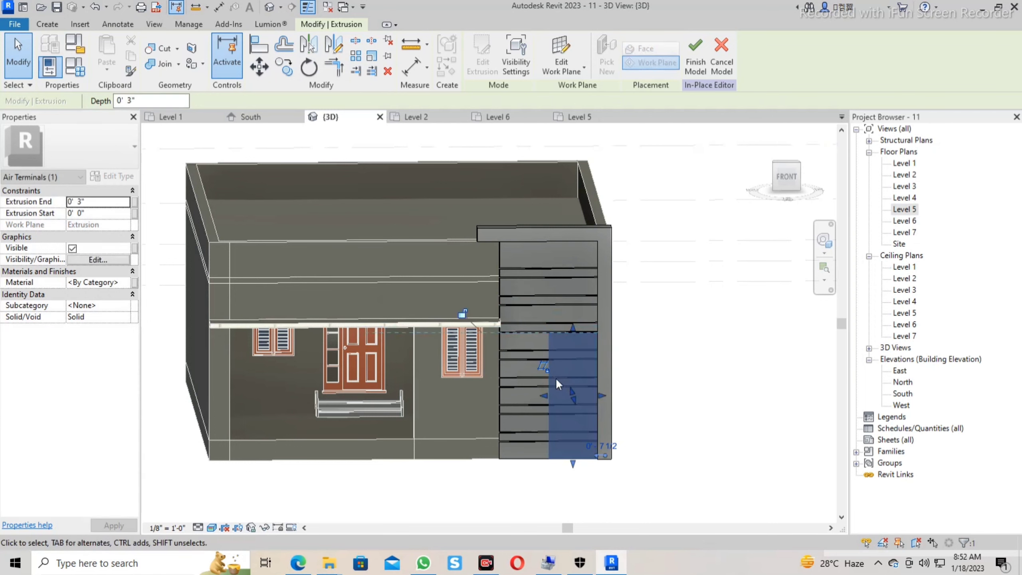
pyautogui.click(447, 418)
pyautogui.moveTo(449, 453)
pyautogui.keyDown('shift'); pyautogui.mouseDown(button='middle')
pyautogui.moveTo(429, 419)
pyautogui.moveTo(409, 412)
pyautogui.moveTo(425, 413)
pyautogui.moveTo(431, 396)
pyautogui.moveTo(449, 413)
pyautogui.moveTo(398, 402)
pyautogui.mouseUp(button='middle'); pyautogui.keyUp('shift')
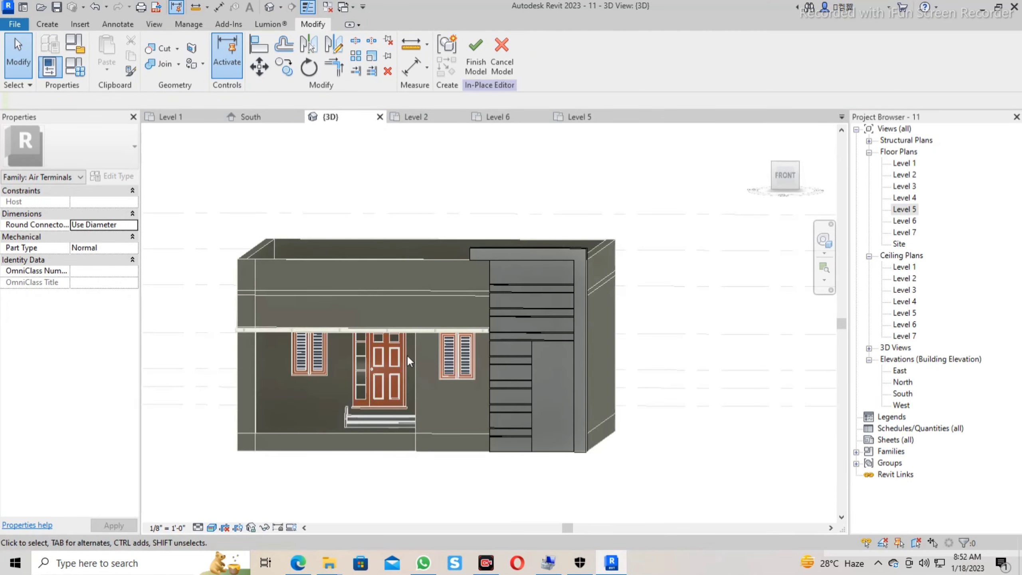
pyautogui.keyDown('shift'); pyautogui.moveTo(444, 440); pyautogui.dragTo(431, 435, button='middle'); pyautogui.keyUp('shift')
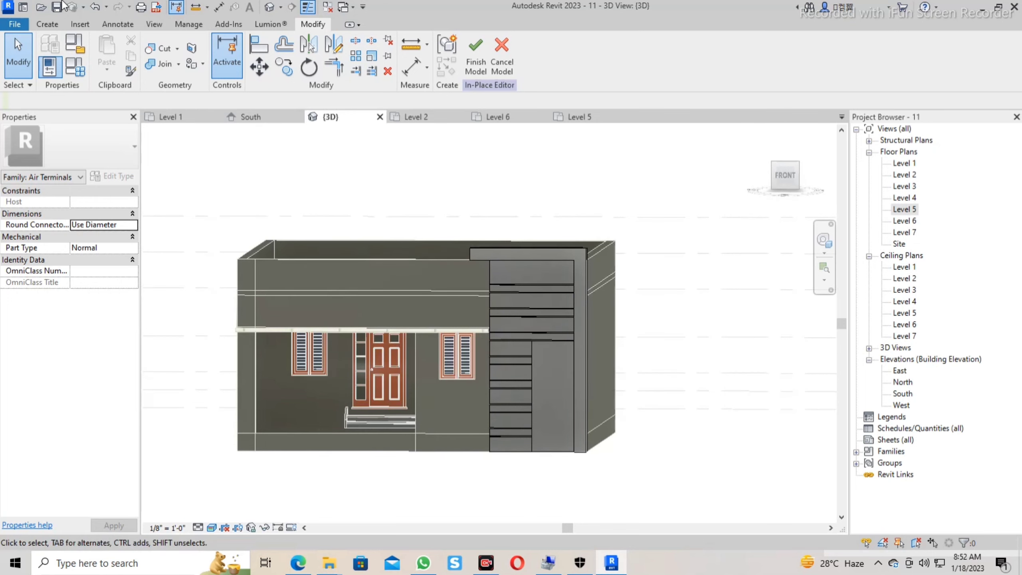
pyautogui.click(47, 24)
# Start another rectangle extrusion, then finish edit mode without sketching and orbit toward the canopy.
pyautogui.click(100, 59)
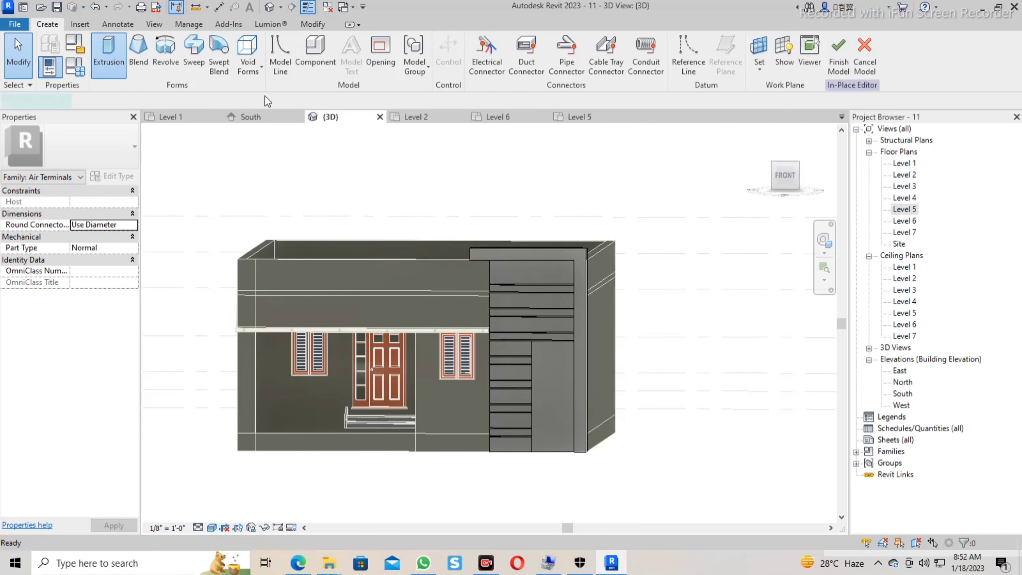
pyautogui.click(514, 44)
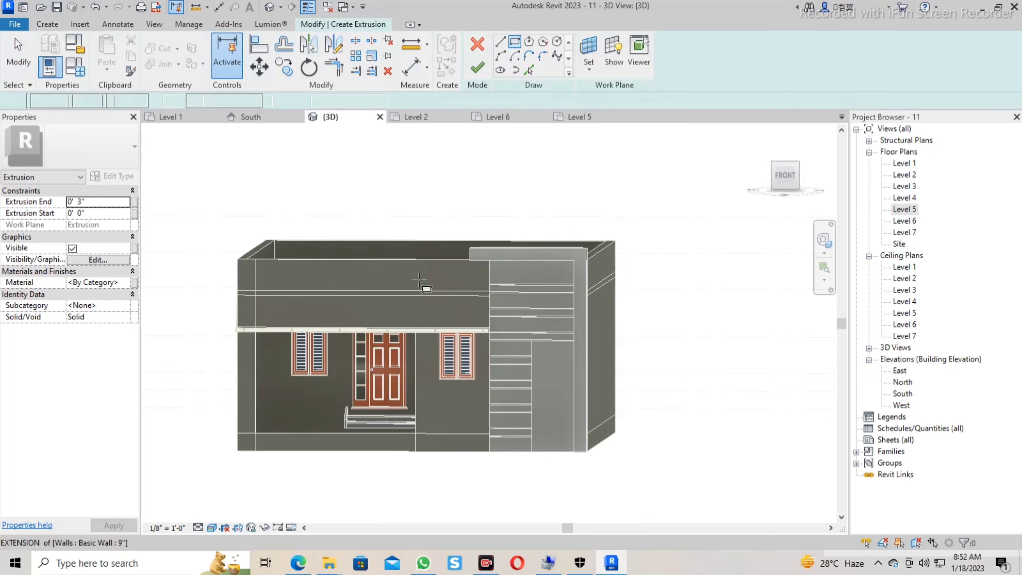
pyautogui.keyDown('shift'); pyautogui.moveTo(415, 331); pyautogui.dragTo(435, 347, button='middle'); pyautogui.keyUp('shift')
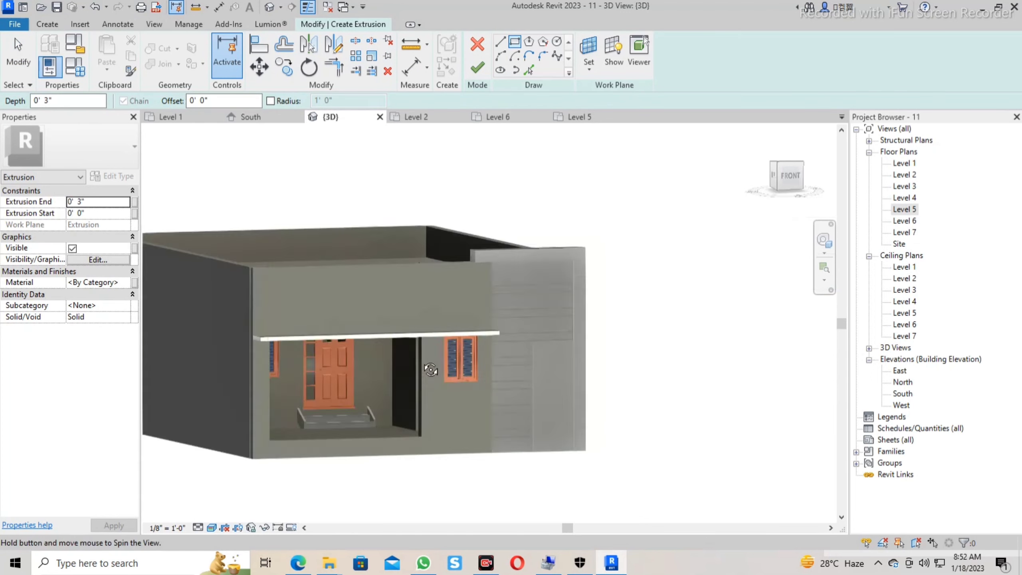
pyautogui.scroll(5, 491, 334)
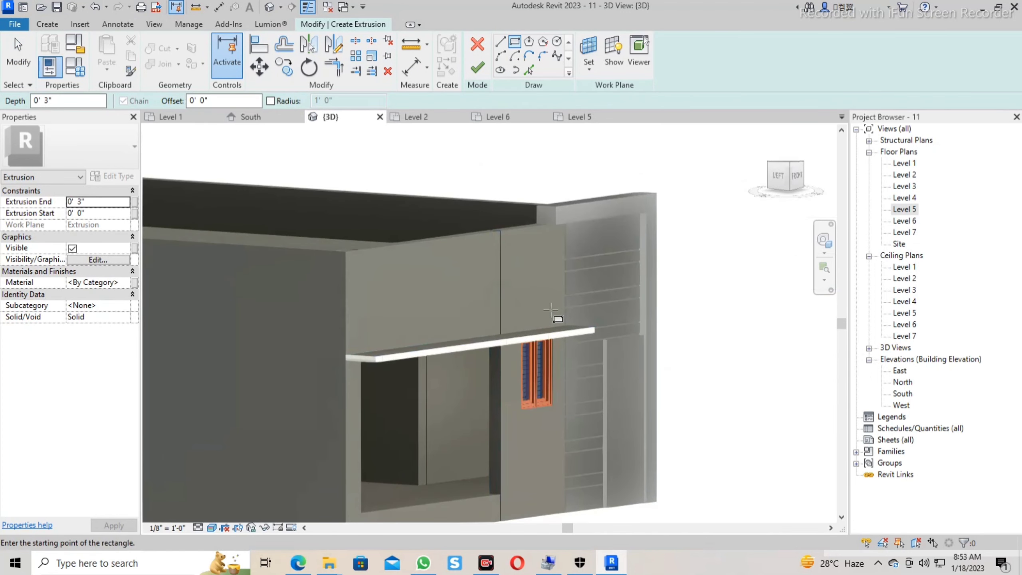
pyautogui.press('Escape')
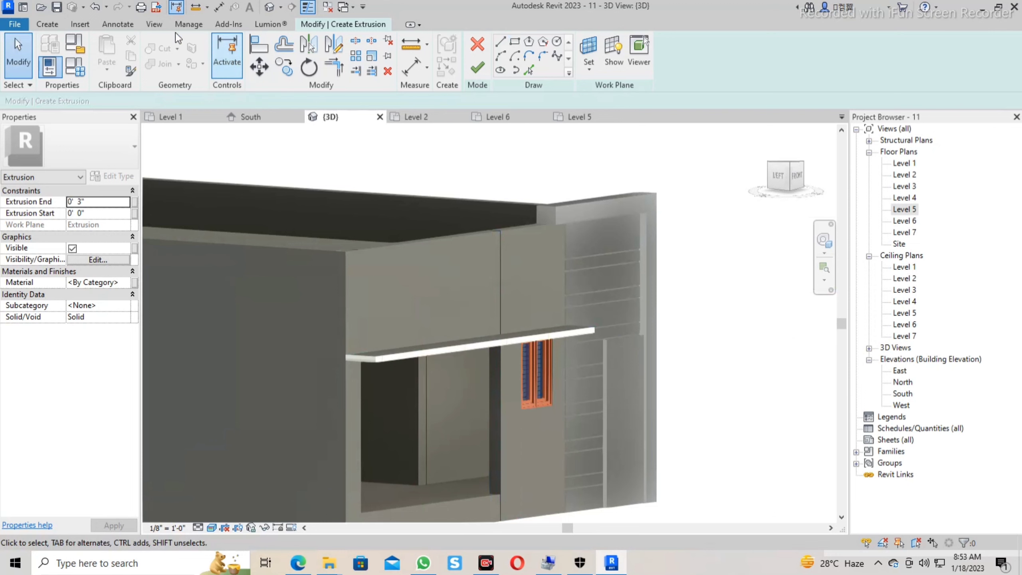
pyautogui.click(478, 49)
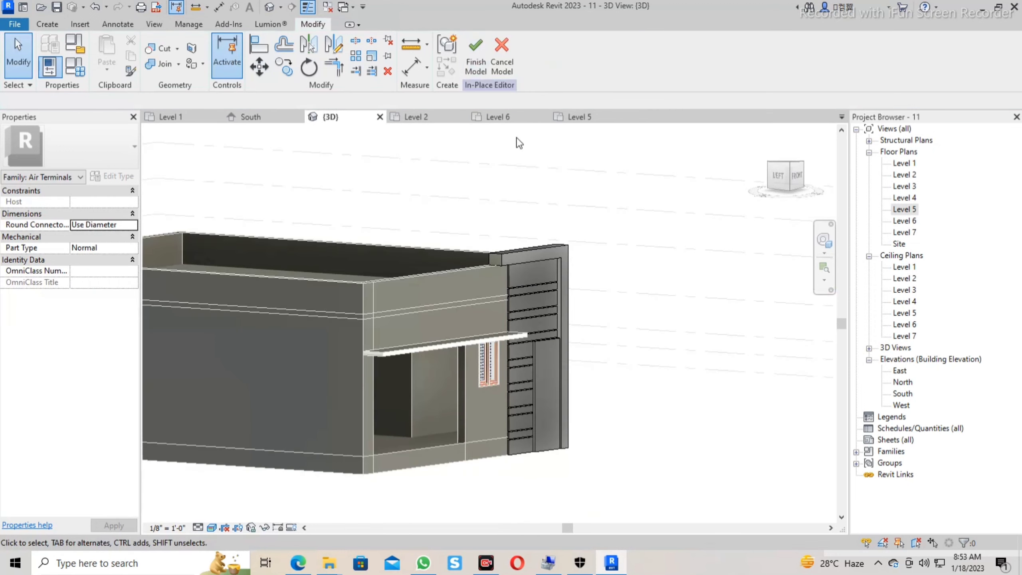
pyautogui.scroll(3, 598, 336)
pyautogui.keyDown('shift'); pyautogui.moveTo(582, 337); pyautogui.dragTo(689, 338, button='middle'); pyautogui.keyUp('shift')
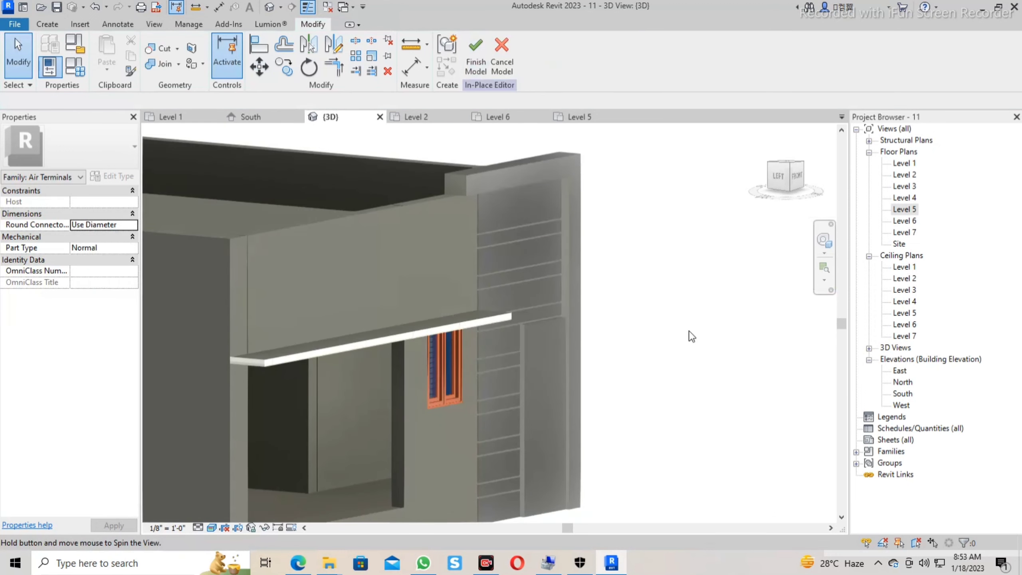
pyautogui.click(46, 25)
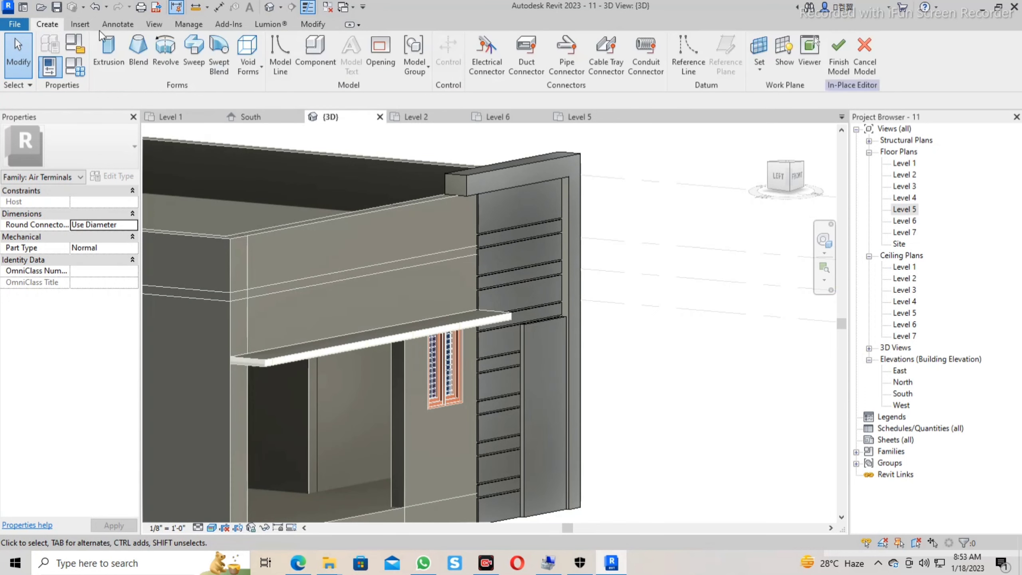
# Create a sweep whose path is picked along the canopy slab's front edge.
pyautogui.click(193, 54)
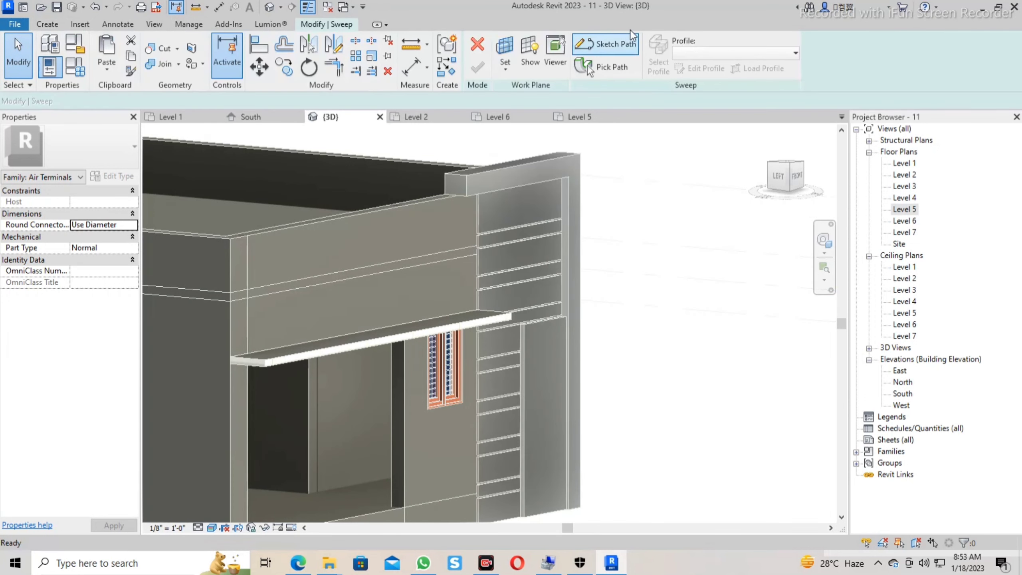
pyautogui.click(587, 64)
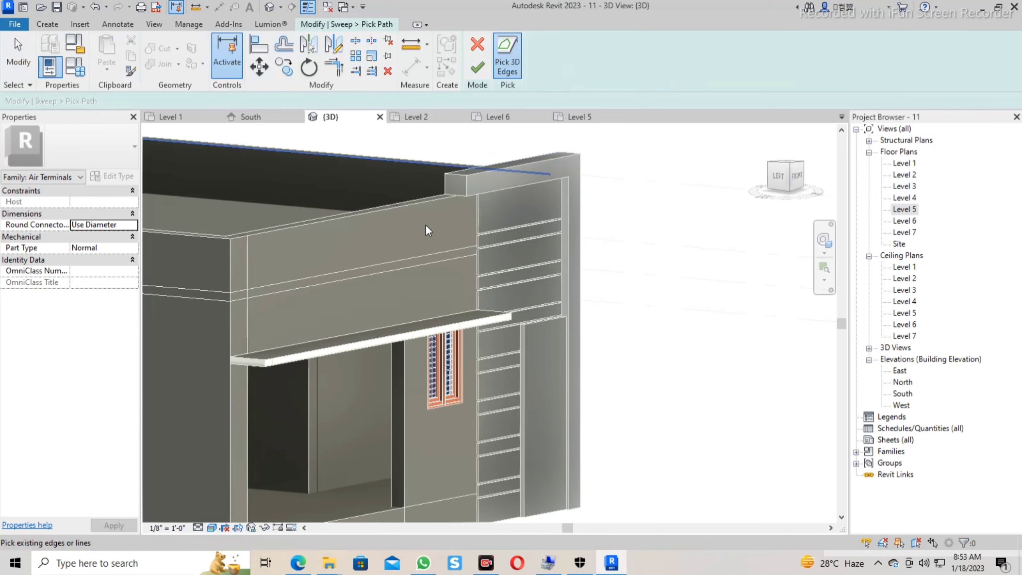
pyautogui.scroll(3, 251, 363)
pyautogui.click(255, 362)
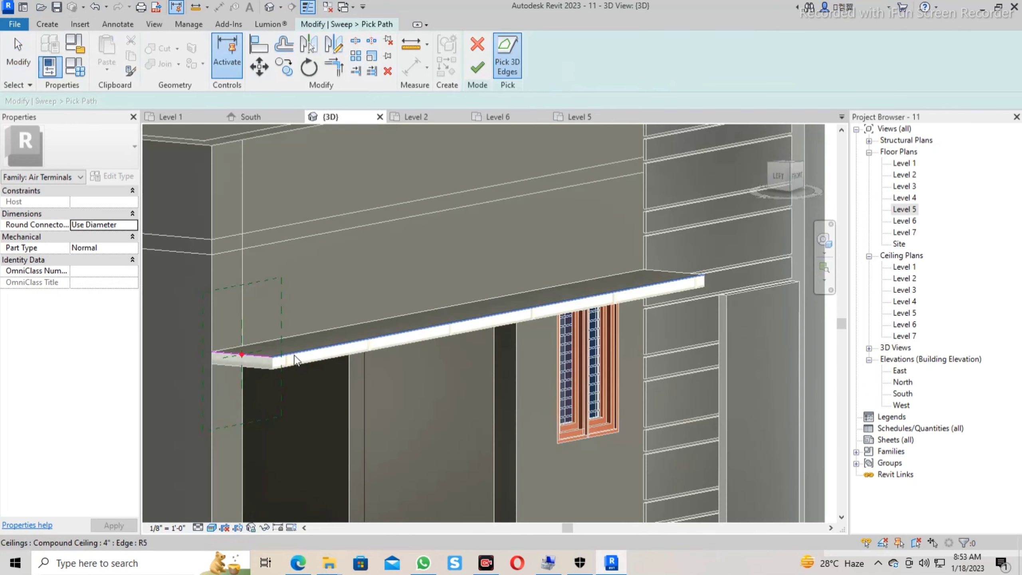
pyautogui.moveTo(532, 374)
pyautogui.keyDown('shift'); pyautogui.mouseDown(button='middle')
pyautogui.moveTo(338, 403)
pyautogui.moveTo(604, 235)
pyautogui.moveTo(599, 255)
pyautogui.mouseUp(button='middle'); pyautogui.keyUp('shift')
pyautogui.moveTo(383, 347)
pyautogui.keyDown('shift'); pyautogui.mouseDown(button='middle')
pyautogui.moveTo(609, 354)
pyautogui.moveTo(534, 365)
pyautogui.moveTo(633, 308)
pyautogui.moveTo(707, 289)
pyautogui.mouseUp(button='middle'); pyautogui.keyUp('shift')
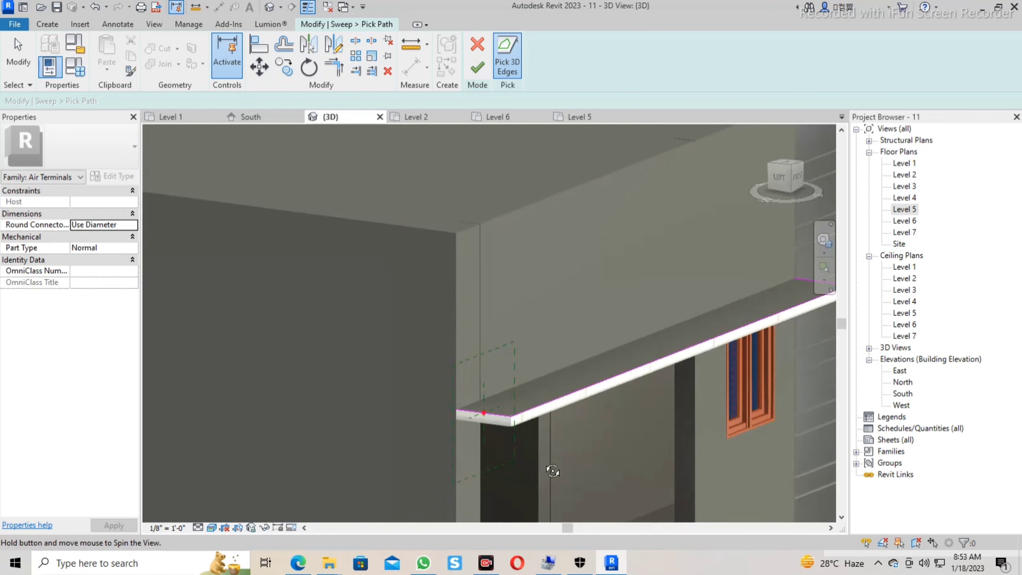
pyautogui.moveTo(475, 485); pyautogui.dragTo(548, 470, button='middle')
pyautogui.scroll(3, 484, 387)
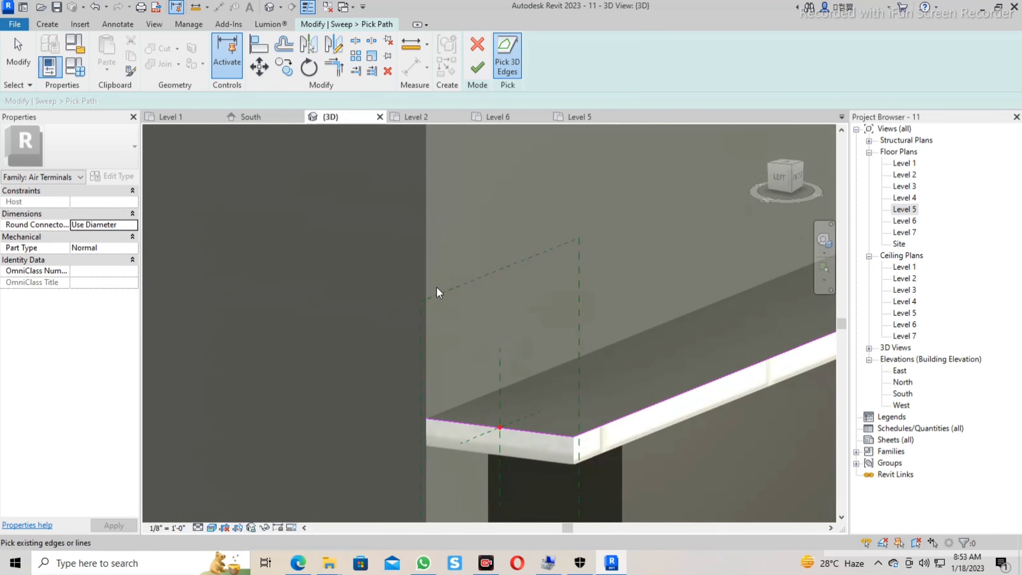
pyautogui.click(481, 78)
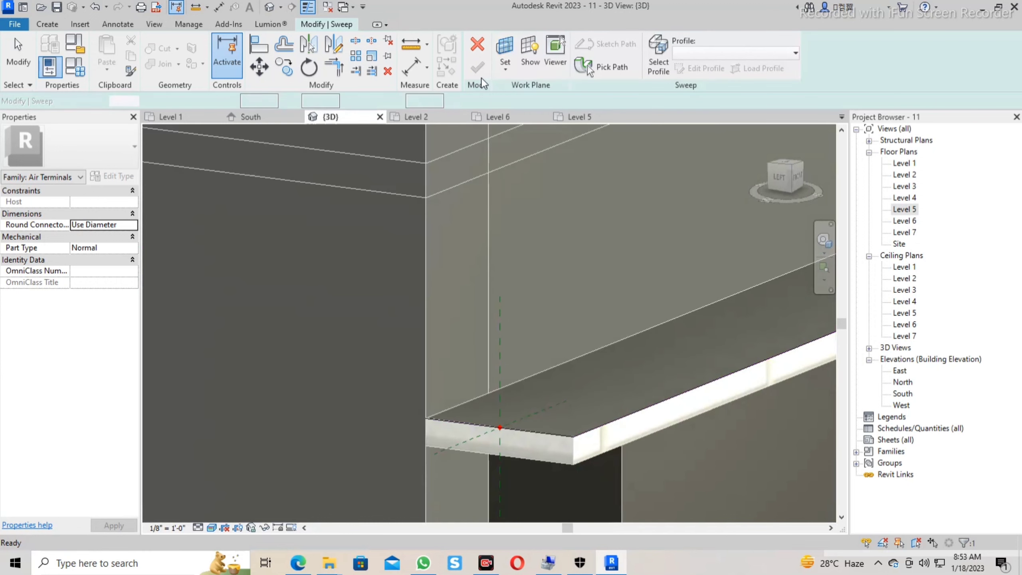
# Begin the sweep profile at the slab corner with typed segment lengths 2, 2 and 1.
pyautogui.click(688, 69)
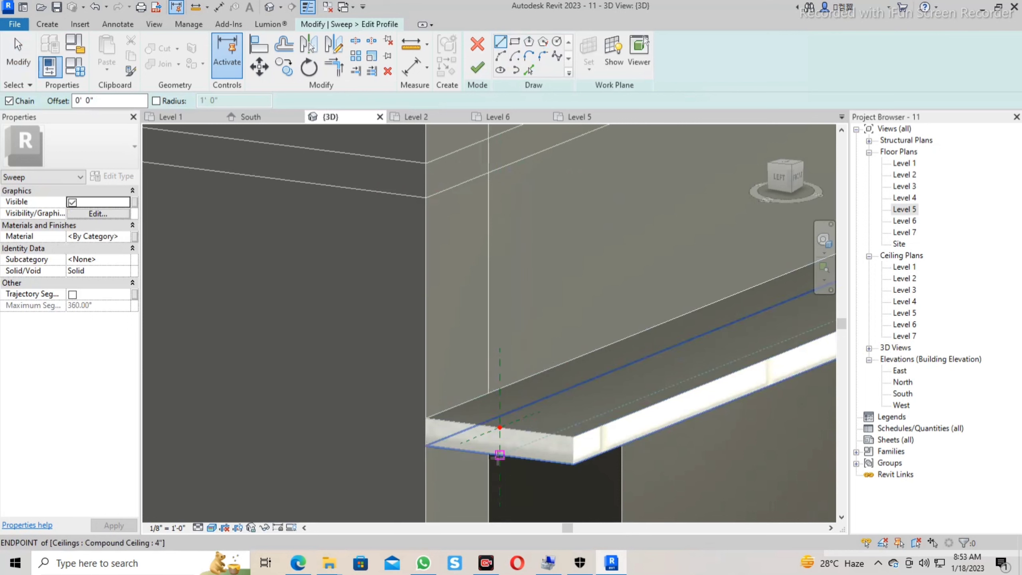
pyautogui.click(500, 455)
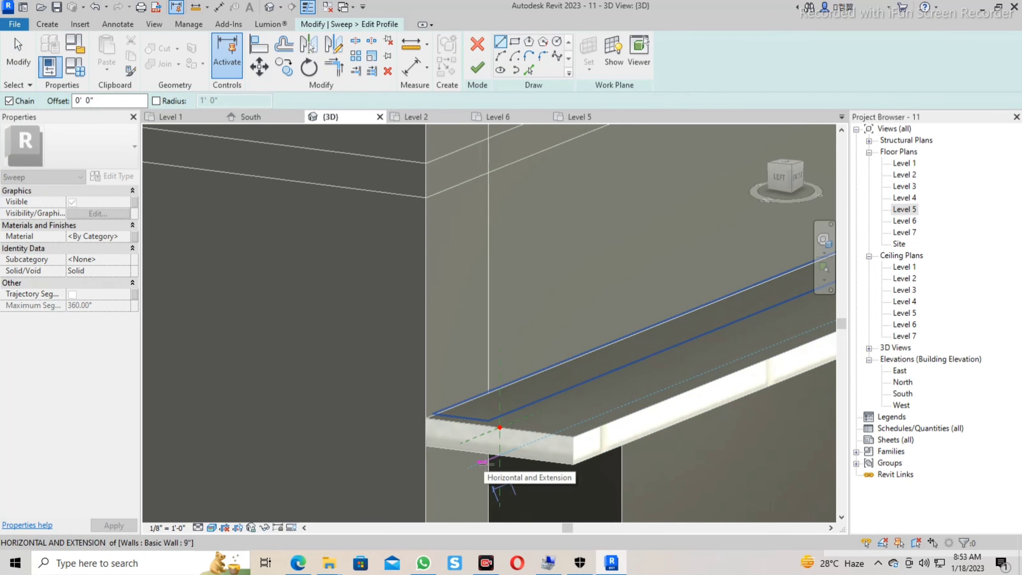
pyautogui.scroll(2, 491, 457)
pyautogui.scroll(1, 497, 460)
pyautogui.scroll(1, 499, 460)
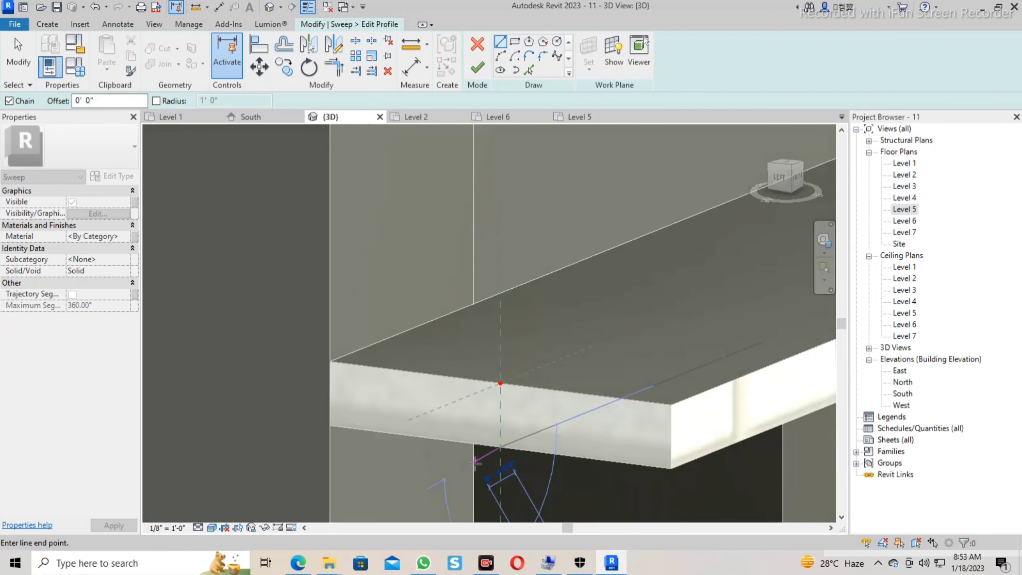
pyautogui.write('2')
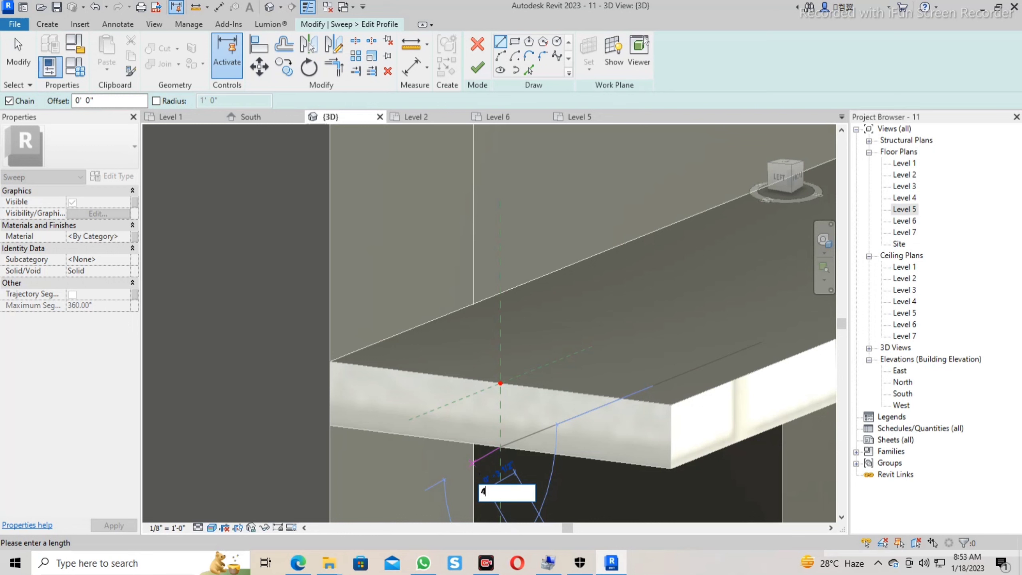
pyautogui.write('2')
pyautogui.press('Return')
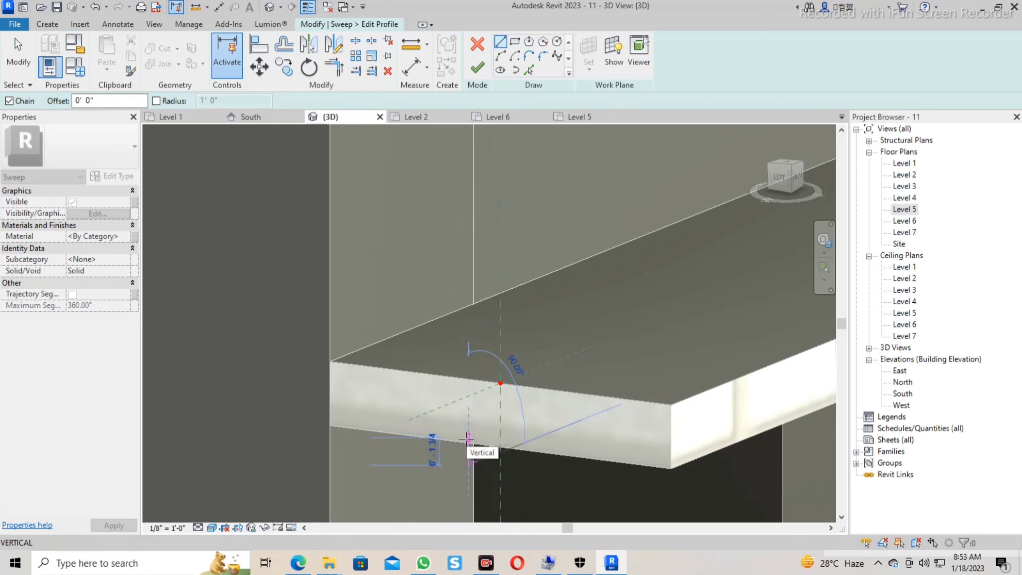
pyautogui.write('1')
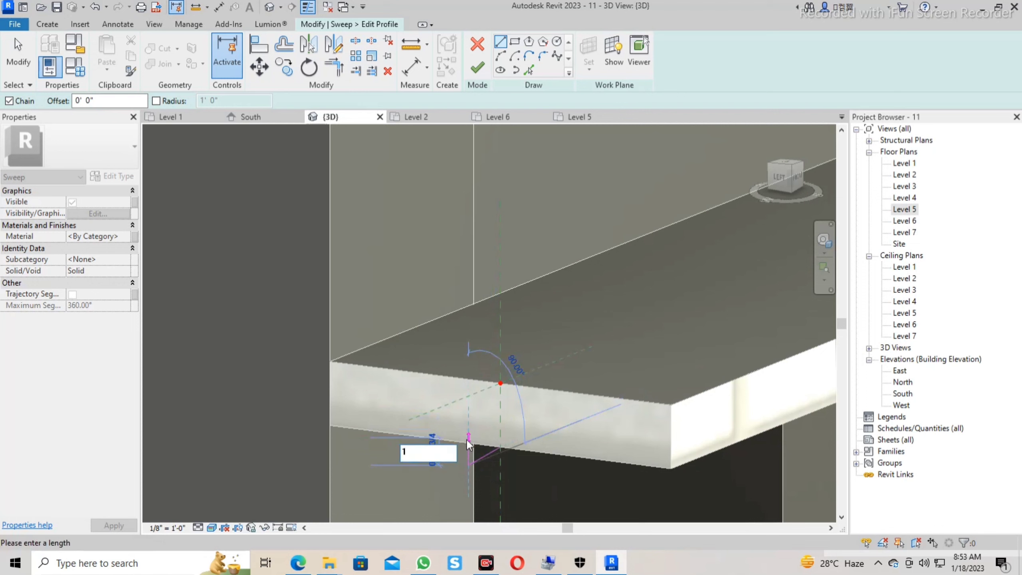
pyautogui.press('Return')
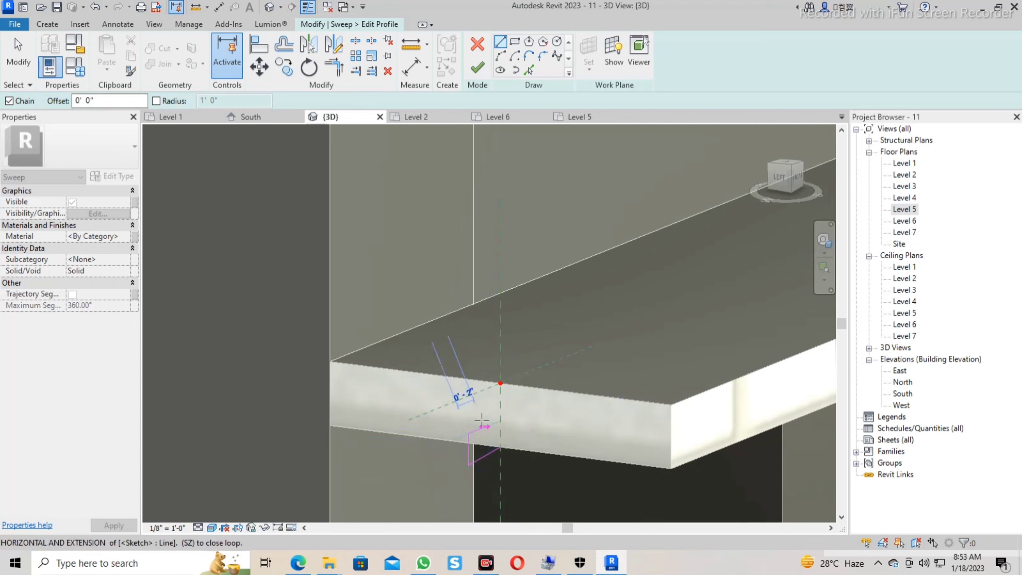
pyautogui.press('Escape')
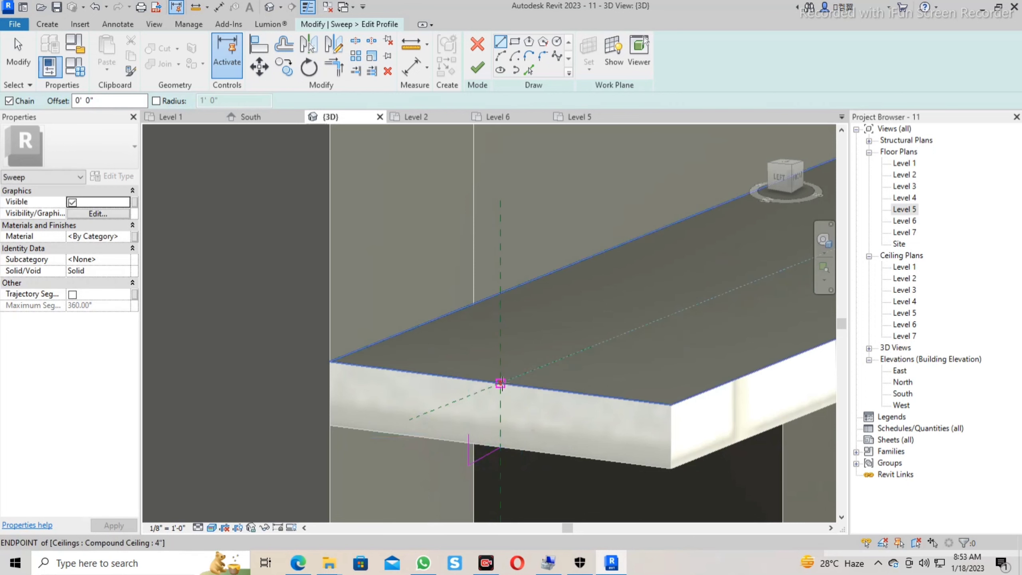
# Draw the stepped profile from the corner point with 1, 0 2 and 0'-2 segments, closing it back.
pyautogui.click(501, 382)
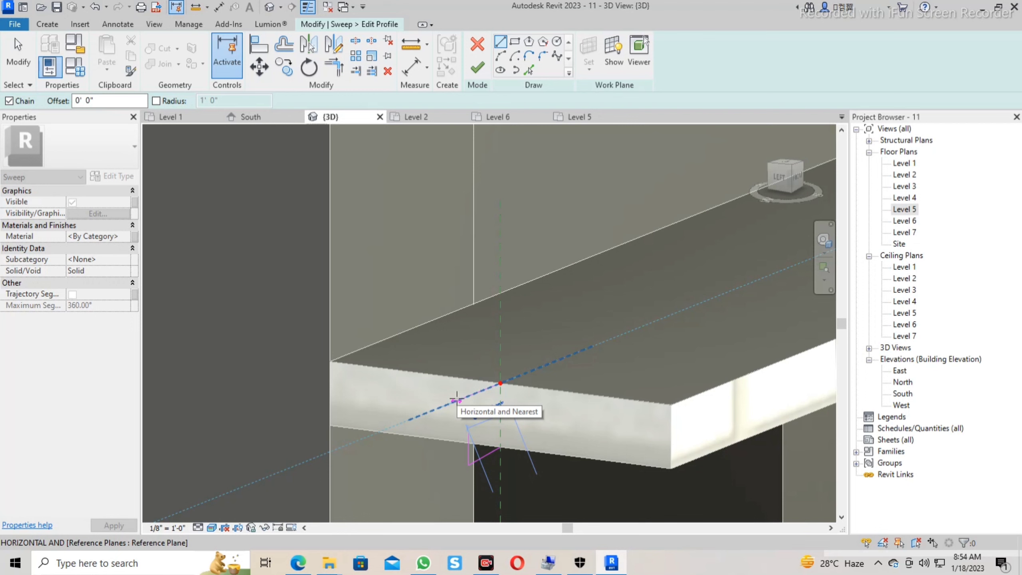
pyautogui.write('41')
pyautogui.press('Return')
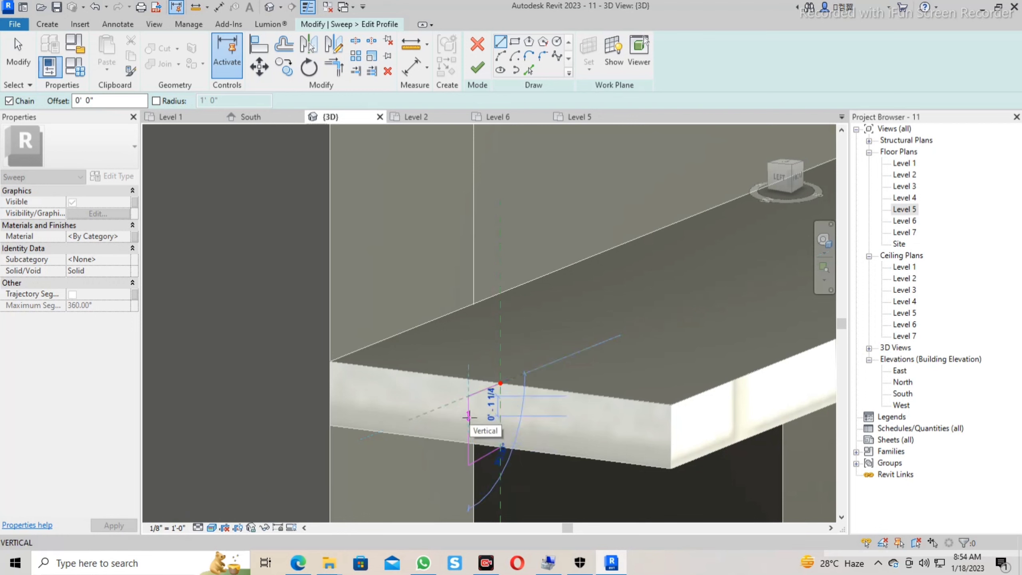
pyautogui.write('0 2')
pyautogui.press('Return')
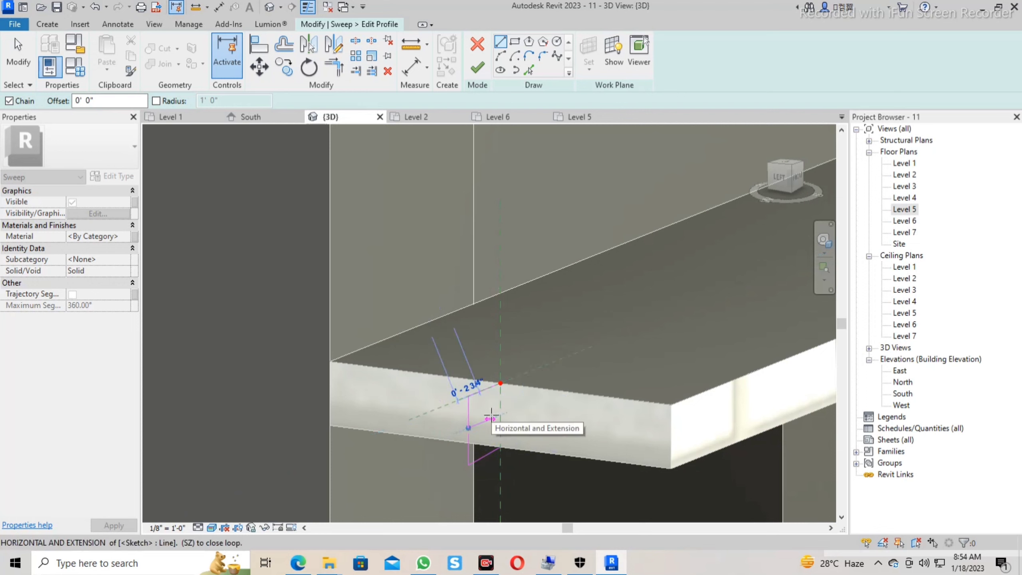
pyautogui.write("0' - 2")
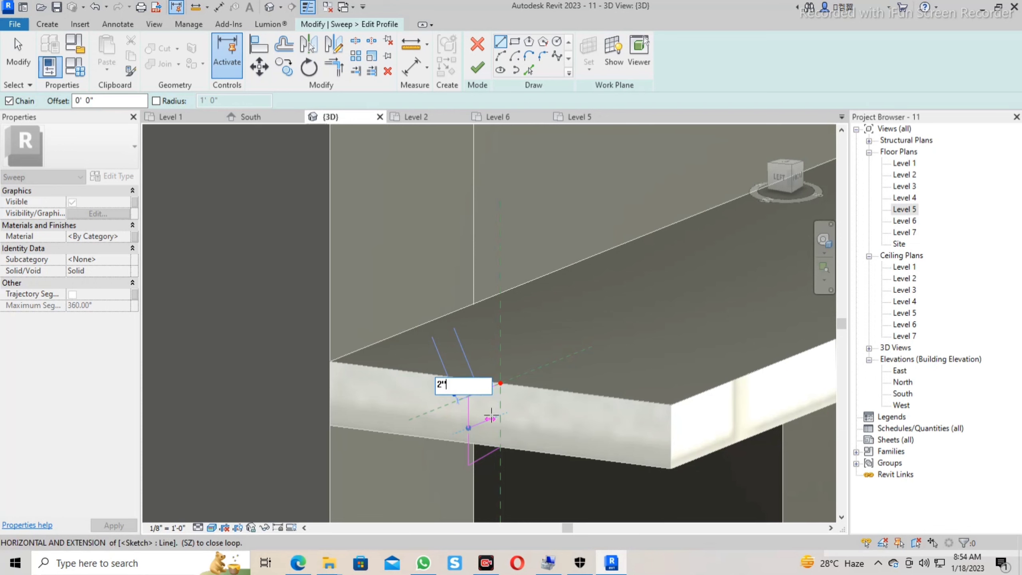
pyautogui.press('Return')
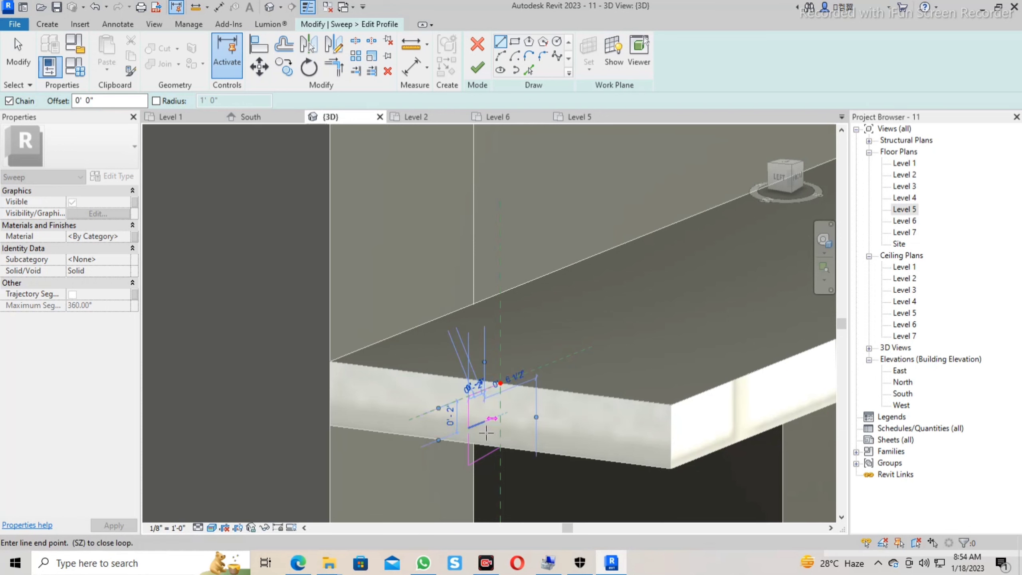
pyautogui.scroll(1, 479, 423)
pyautogui.scroll(1, 475, 447)
pyautogui.scroll(1, 496, 453)
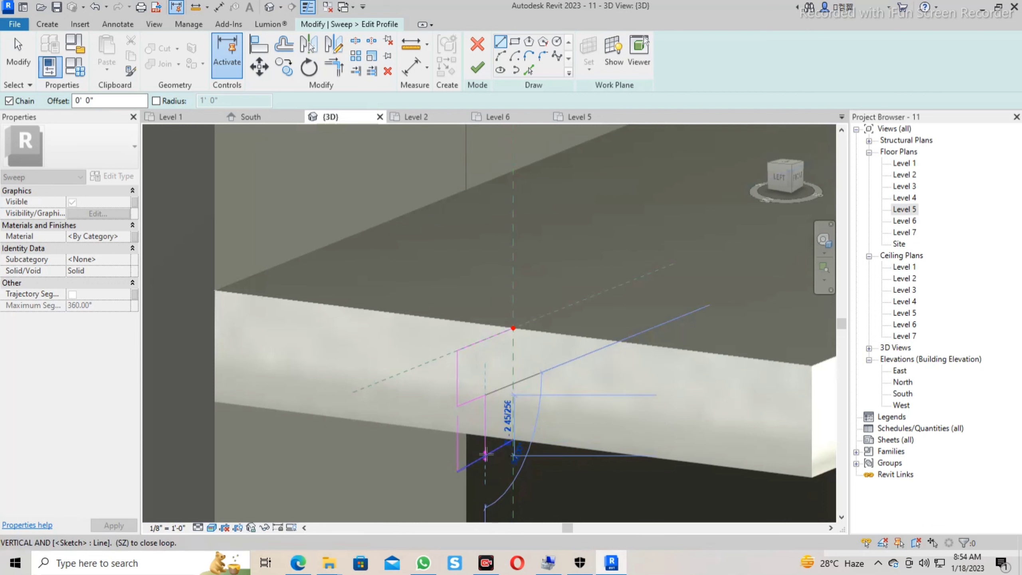
pyautogui.click(486, 454)
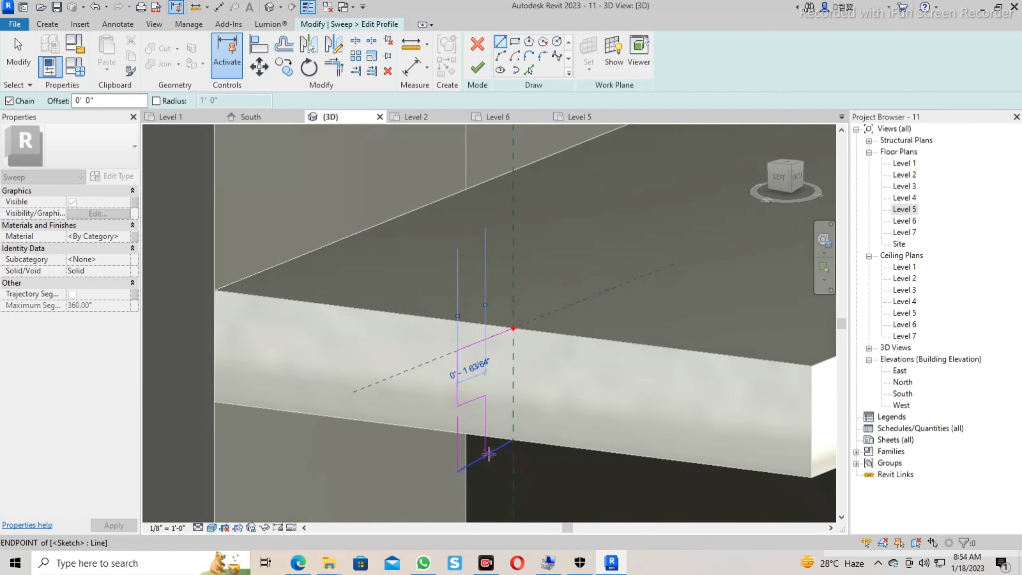
pyautogui.click(514, 440)
pyautogui.click(513, 329)
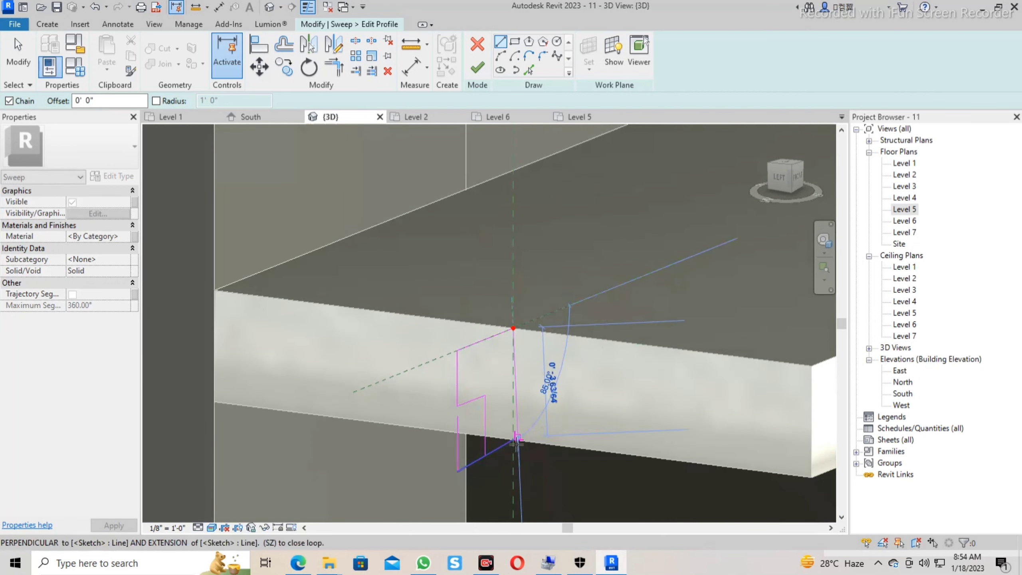
pyautogui.press('Escape')
pyautogui.press('Escape')
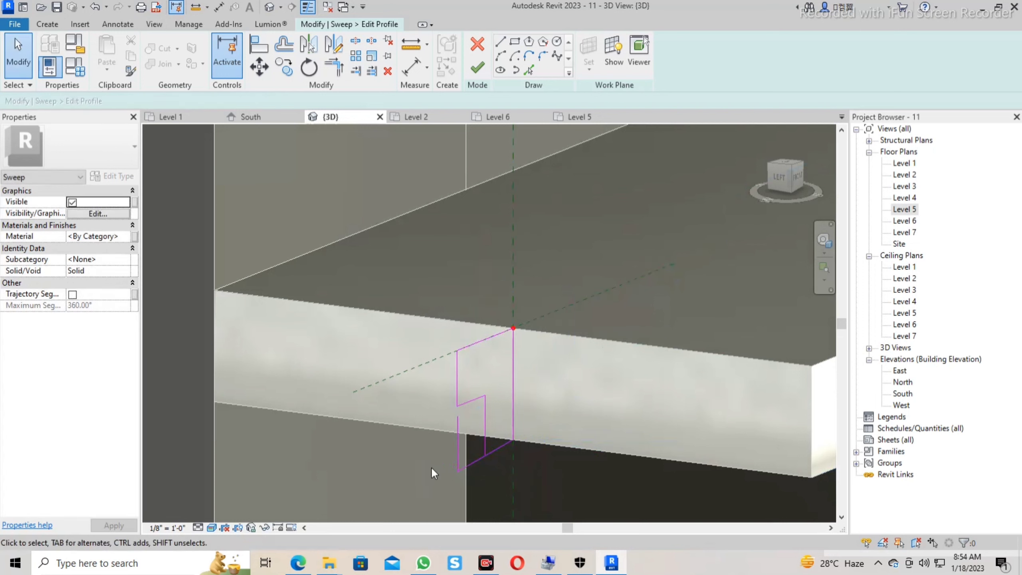
# Trim the bottom profile line to the vertical, delete the stray line, and complete the sweep.
pyautogui.press('t')
pyautogui.press('r')
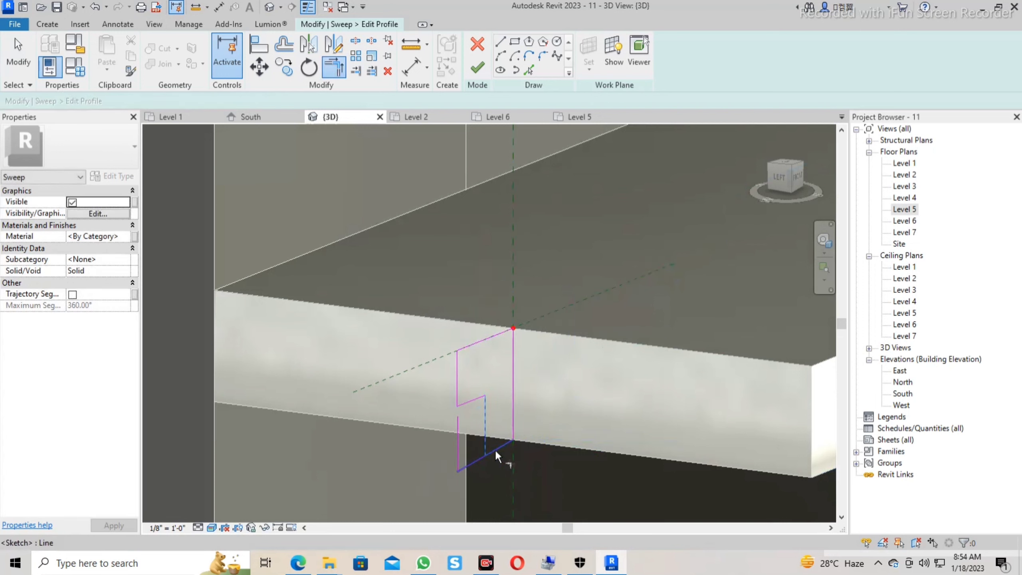
pyautogui.click(495, 451)
pyautogui.press('Escape')
pyautogui.press('Escape')
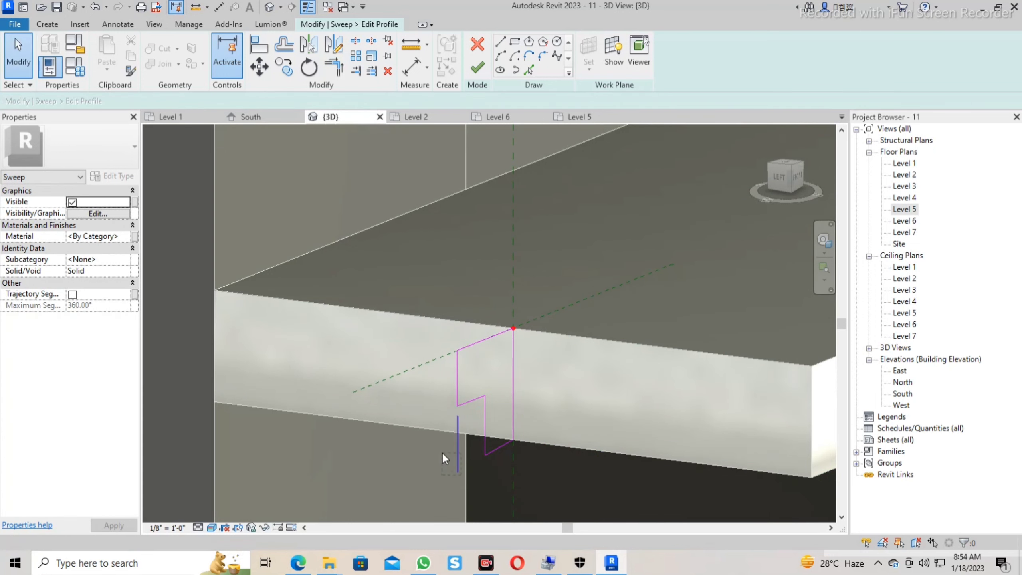
pyautogui.click(442, 452)
pyautogui.press('Delete')
pyautogui.scroll(-1, 504, 452)
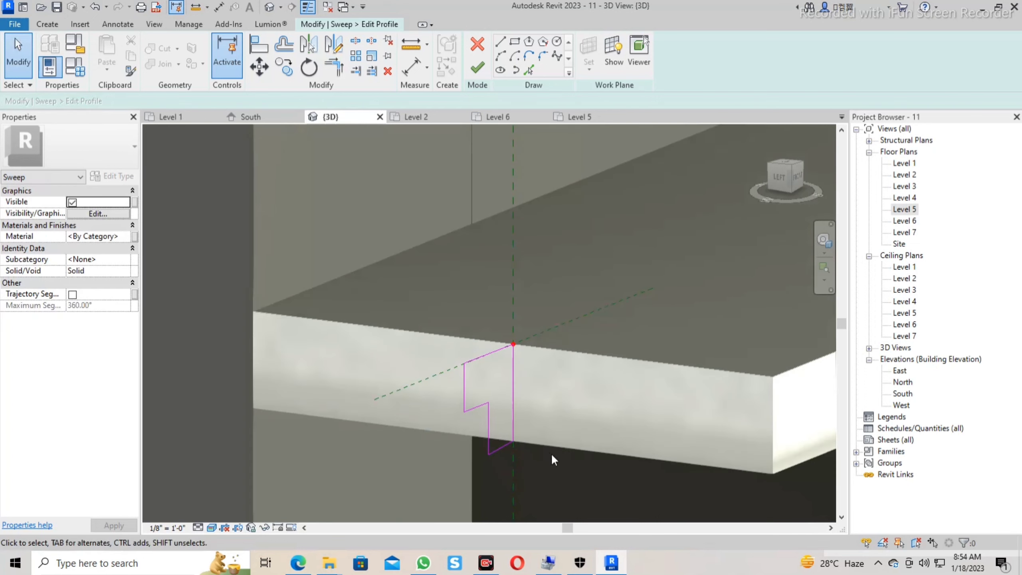
pyautogui.moveTo(557, 452); pyautogui.dragTo(549, 415, button='middle')
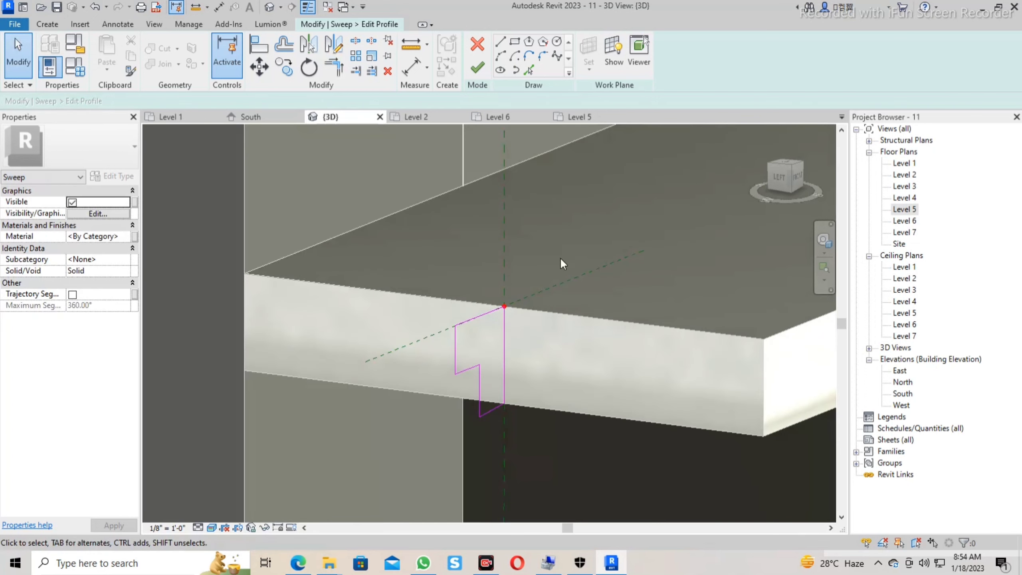
pyautogui.click(482, 74)
# Deselect the finished canopy sweep and orbit the view to face the house front.
pyautogui.scroll(-3, 502, 251)
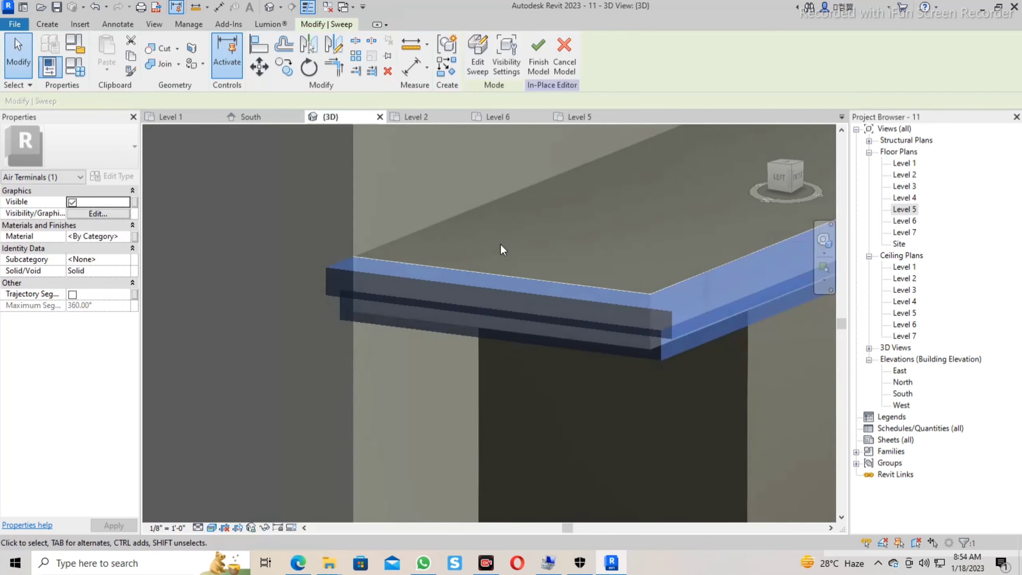
pyautogui.moveTo(502, 251)
pyautogui.keyDown('shift'); pyautogui.mouseDown(button='middle')
pyautogui.moveTo(672, 360)
pyautogui.moveTo(618, 343)
pyautogui.moveTo(645, 350)
pyautogui.moveTo(626, 505)
pyautogui.mouseUp(button='middle'); pyautogui.keyUp('shift')
pyautogui.scroll(-3, 646, 350)
pyautogui.click(697, 491)
pyautogui.scroll(3, 171, 366)
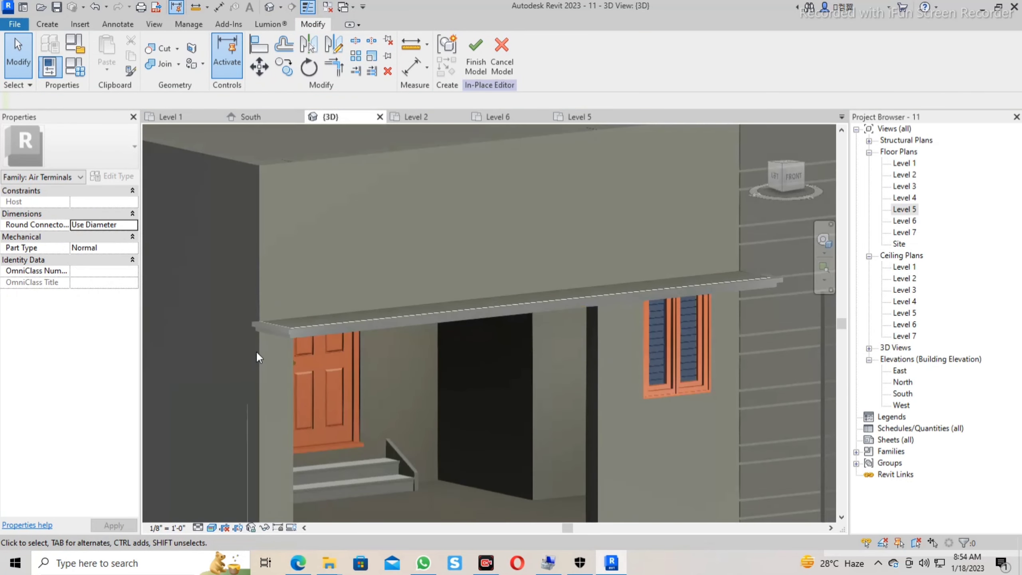
pyautogui.scroll(1, 256, 351)
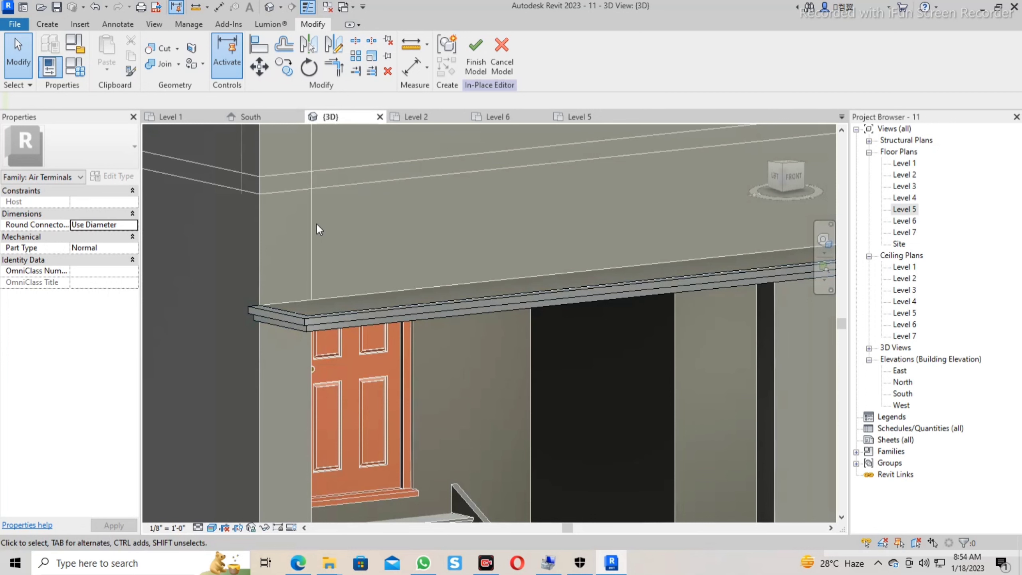
pyautogui.scroll(-3, 349, 399)
pyautogui.moveTo(449, 420)
pyautogui.keyDown('shift'); pyautogui.mouseDown(button='middle')
pyautogui.moveTo(424, 413)
pyautogui.moveTo(493, 459)
pyautogui.moveTo(529, 399)
pyautogui.moveTo(611, 473)
pyautogui.moveTo(513, 450)
pyautogui.moveTo(489, 407)
pyautogui.moveTo(532, 459)
pyautogui.moveTo(495, 467)
pyautogui.moveTo(543, 495)
pyautogui.mouseUp(button='middle'); pyautogui.keyUp('shift')
pyautogui.scroll(-2, 413, 411)
pyautogui.scroll(-1, 425, 424)
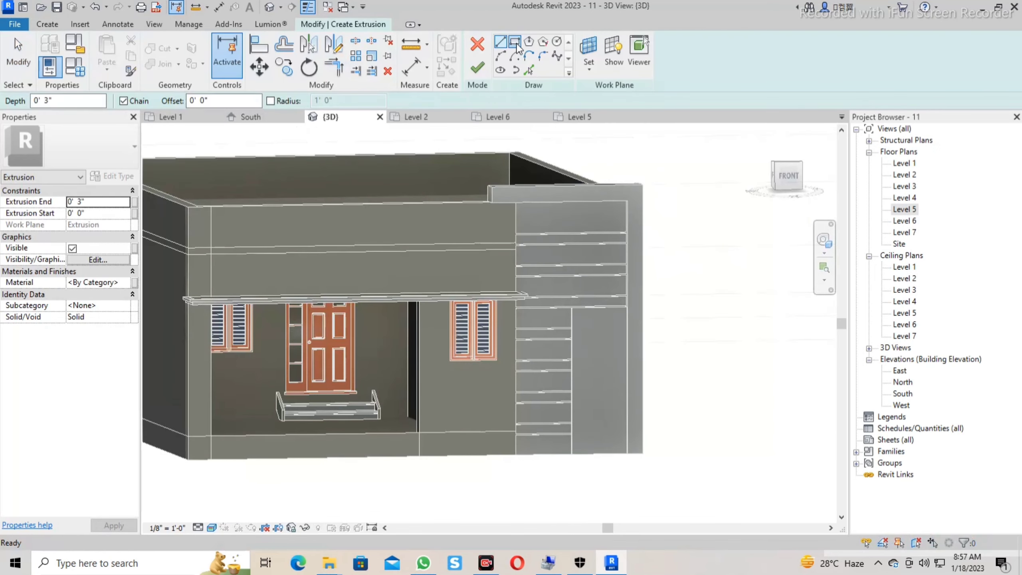
# Sketch the tall panel rectangle from wall base to top, plus the window opening rectangle.
pyautogui.click(517, 45)
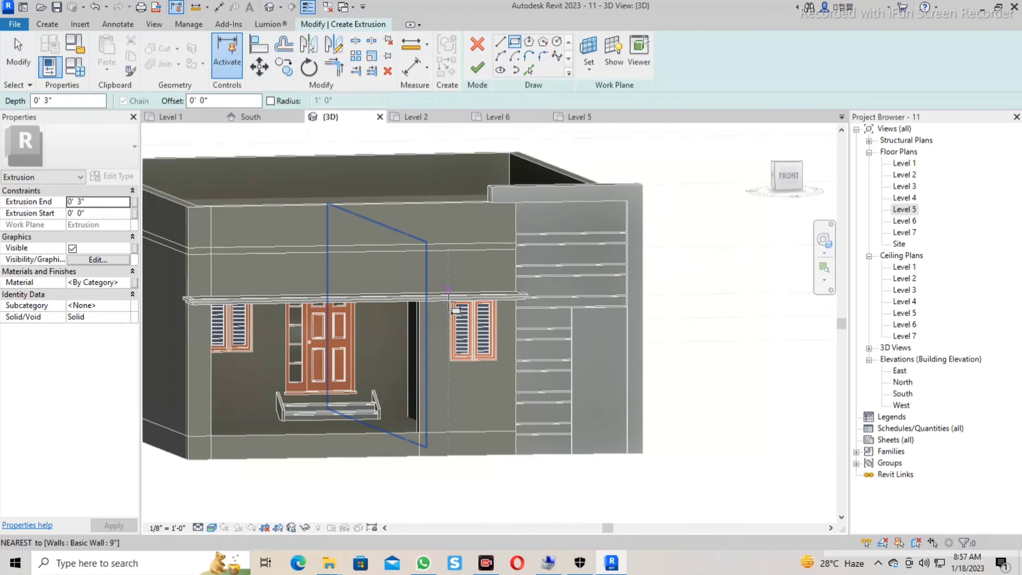
pyautogui.click(425, 450)
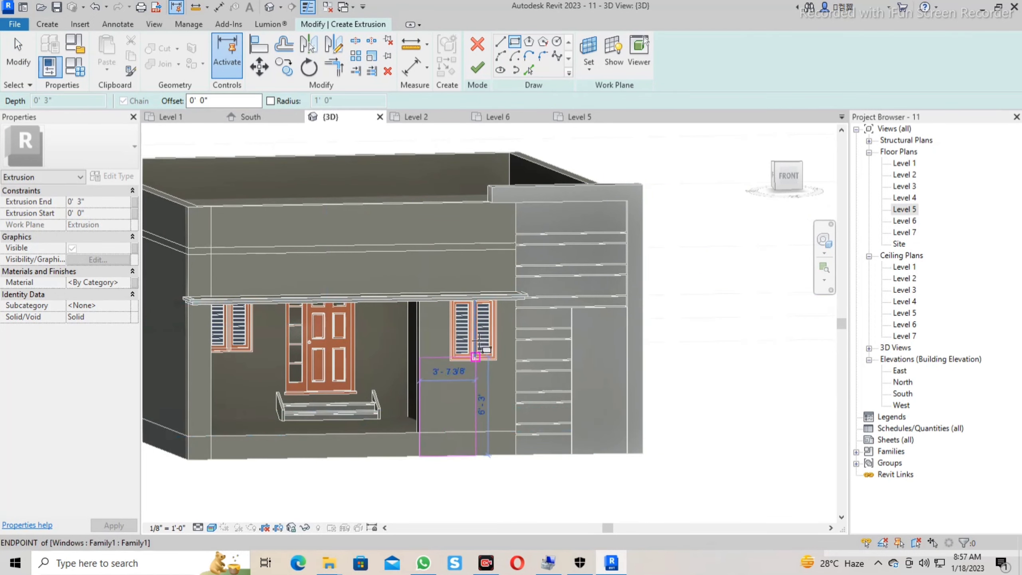
pyautogui.click(516, 202)
pyautogui.scroll(2, 487, 354)
pyautogui.scroll(2, 488, 355)
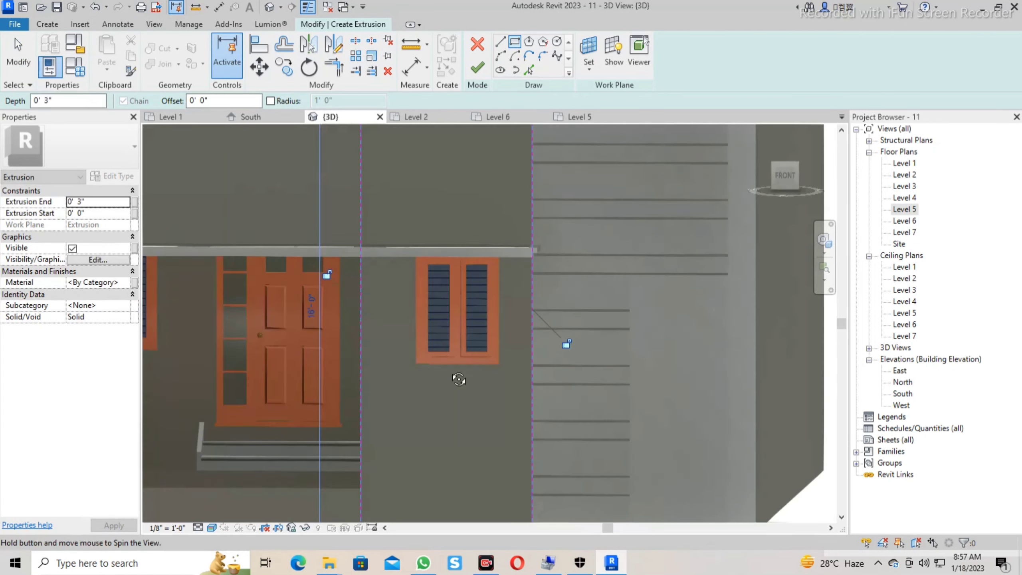
pyautogui.scroll(2, 430, 371)
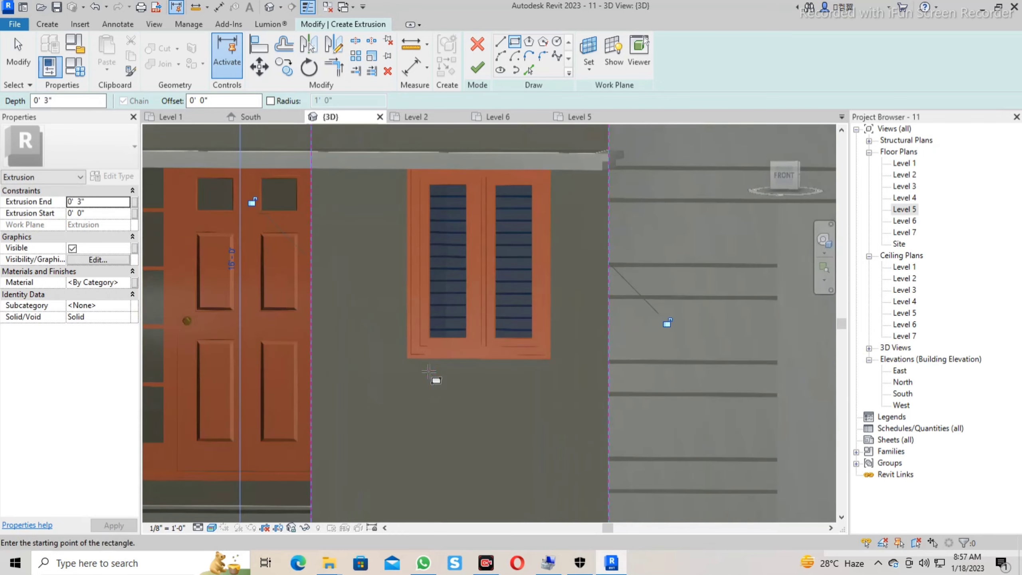
pyautogui.click(405, 357)
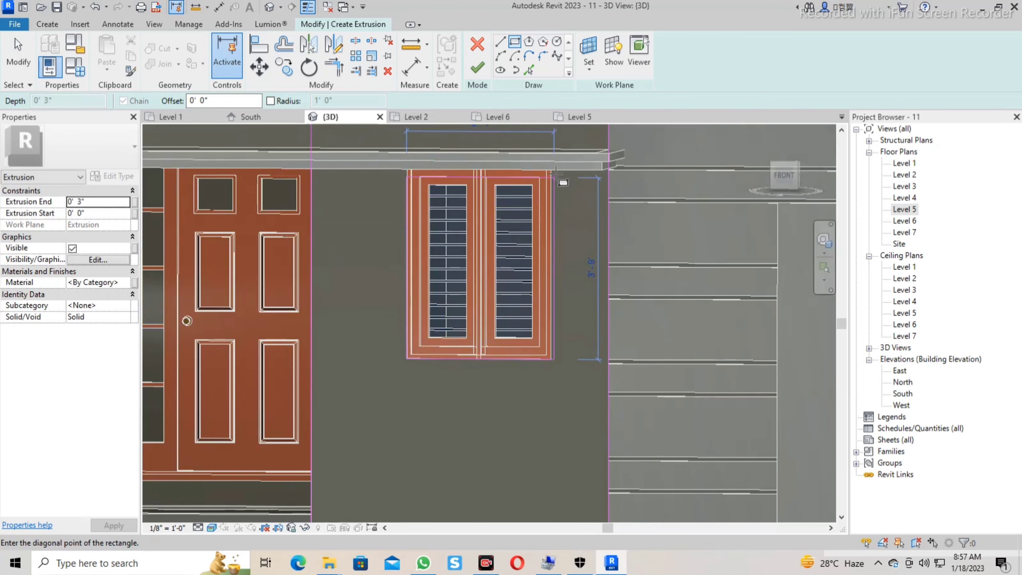
pyautogui.keyDown('shift'); pyautogui.moveTo(551, 165); pyautogui.dragTo(548, 144, button='middle'); pyautogui.keyUp('shift')
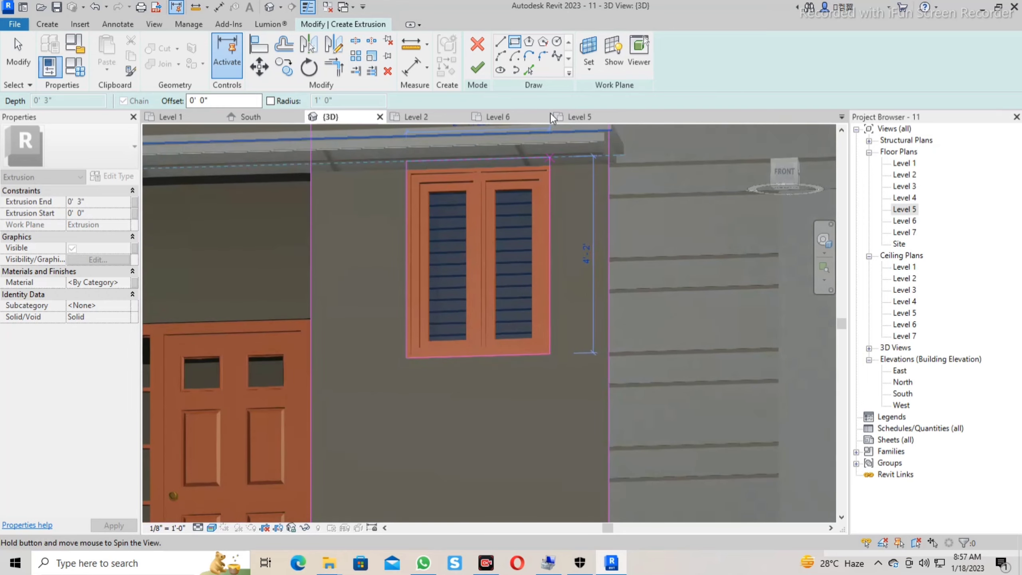
pyautogui.click(549, 166)
# Set the extrusion from -0' 9" to 0' 3" and finish the panel.
pyautogui.moveTo(577, 245)
pyautogui.keyDown('shift'); pyautogui.mouseDown(button='middle')
pyautogui.moveTo(428, 435)
pyautogui.moveTo(510, 355)
pyautogui.mouseUp(button='middle'); pyautogui.keyUp('shift')
pyautogui.scroll(-5, 429, 435)
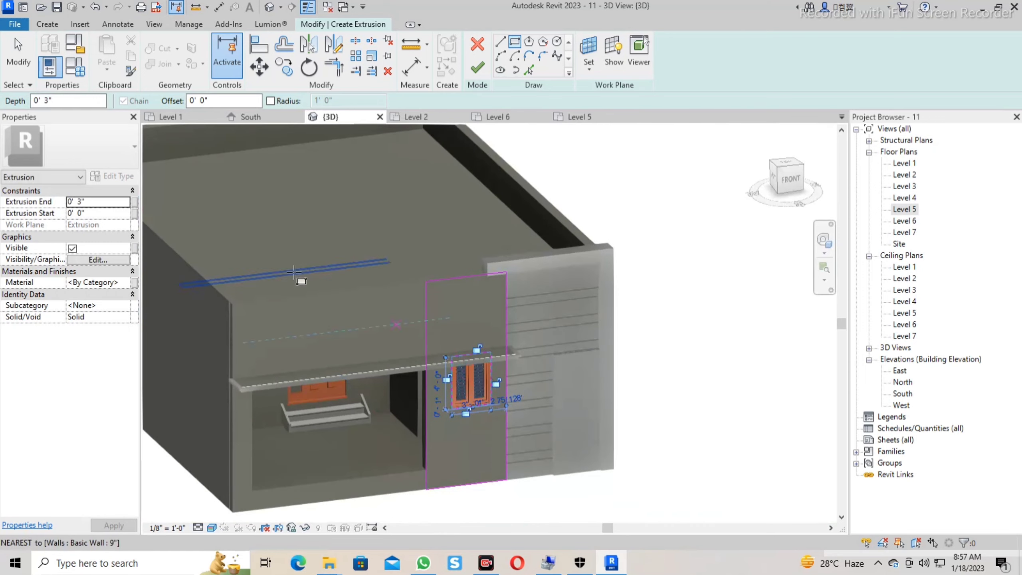
pyautogui.click(100, 202)
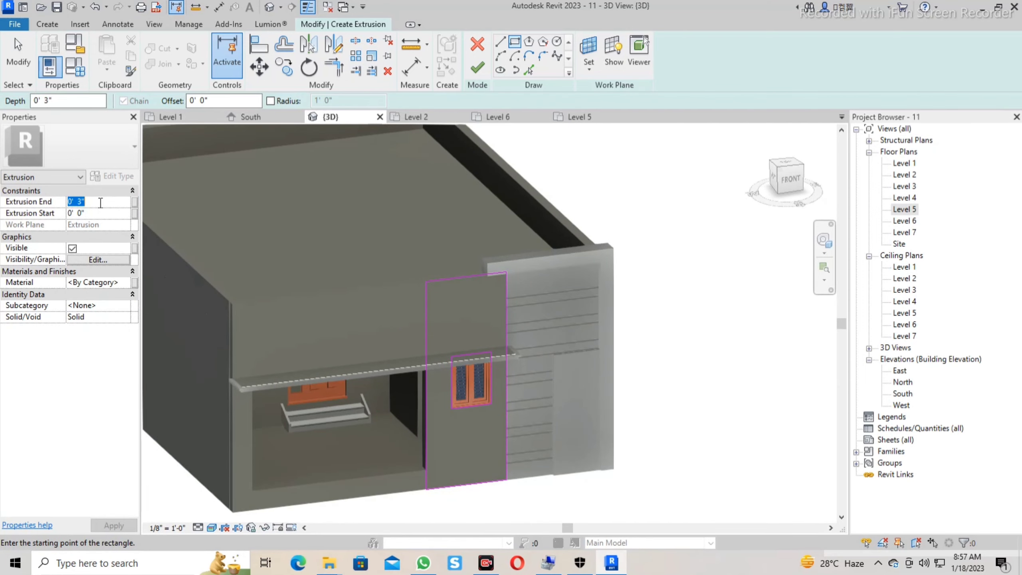
pyautogui.press('Return')
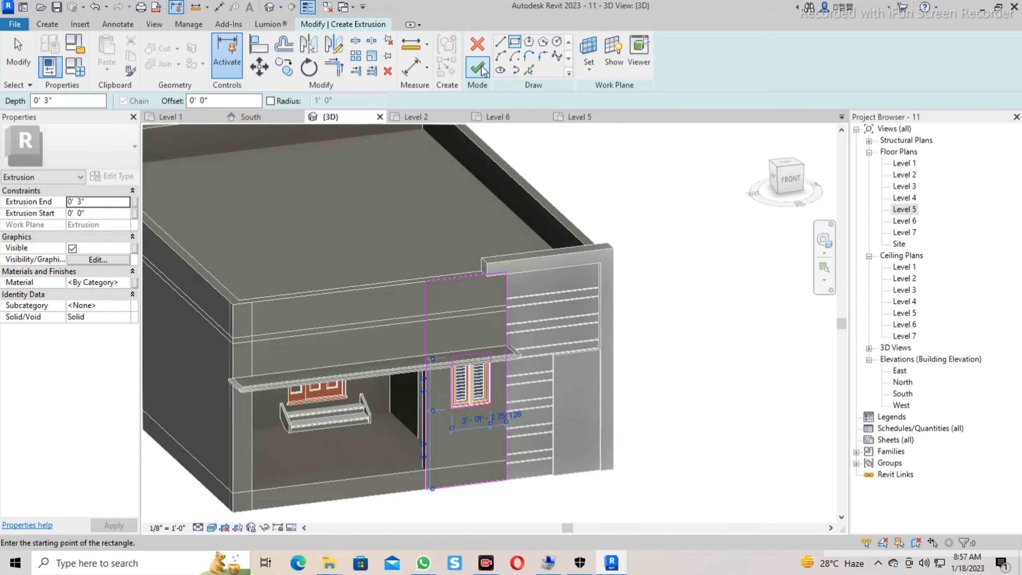
pyautogui.click(104, 213)
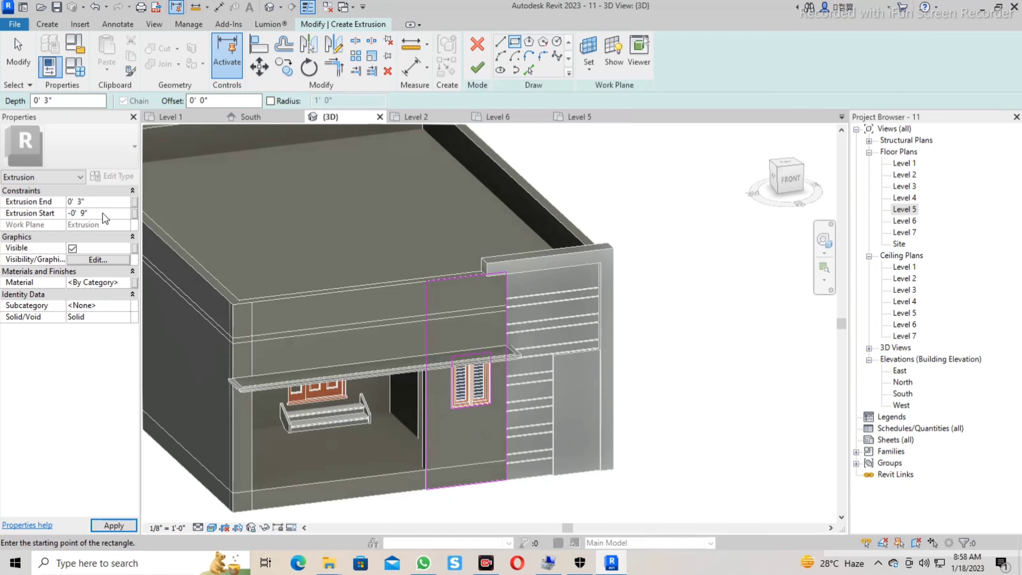
pyautogui.click(477, 68)
pyautogui.click(706, 335)
pyautogui.moveTo(706, 335)
pyautogui.keyDown('shift'); pyautogui.mouseDown(button='middle')
pyautogui.moveTo(616, 258)
pyautogui.moveTo(559, 308)
pyautogui.moveTo(616, 338)
pyautogui.moveTo(449, 281)
pyautogui.mouseUp(button='middle'); pyautogui.keyUp('shift')
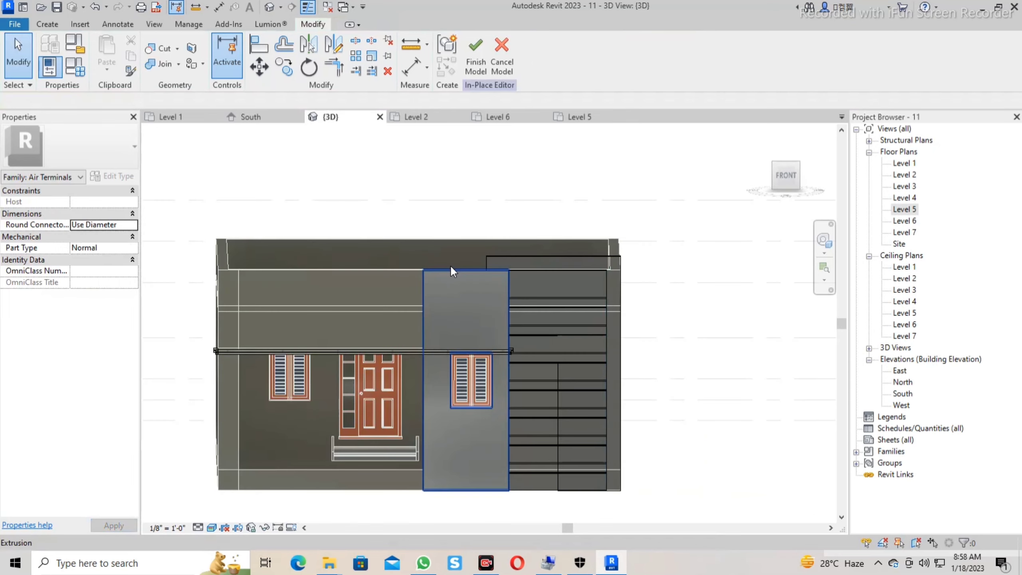
# Raise the new window panel's top above the parapet using its shape handle.
pyautogui.click(450, 266)
pyautogui.moveTo(466, 274); pyautogui.dragTo(463, 245)
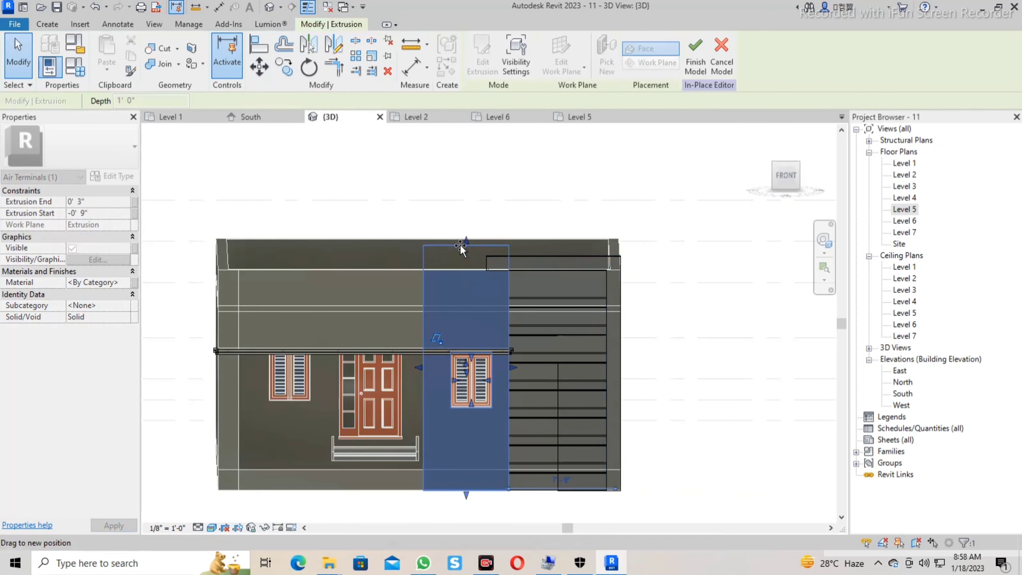
pyautogui.press('Escape')
pyautogui.moveTo(701, 341)
pyautogui.keyDown('shift'); pyautogui.mouseDown(button='middle')
pyautogui.moveTo(646, 347)
pyautogui.moveTo(734, 367)
pyautogui.mouseUp(button='middle'); pyautogui.keyUp('shift')
# Adjust the right-hand frame's top arm so it stops at the window panel.
pyautogui.click(526, 260)
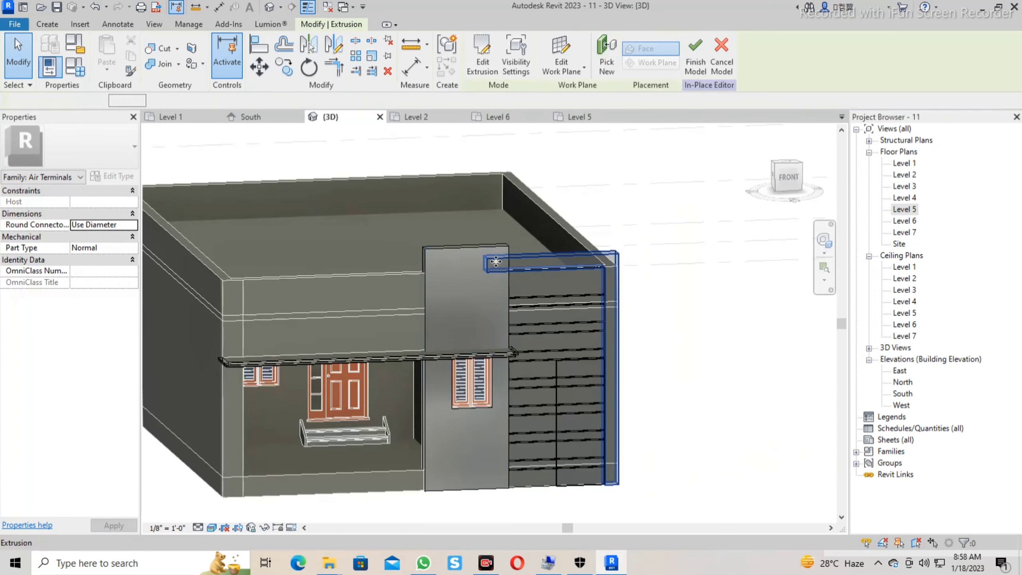
pyautogui.moveTo(482, 262); pyautogui.dragTo(425, 271)
pyautogui.click(726, 293)
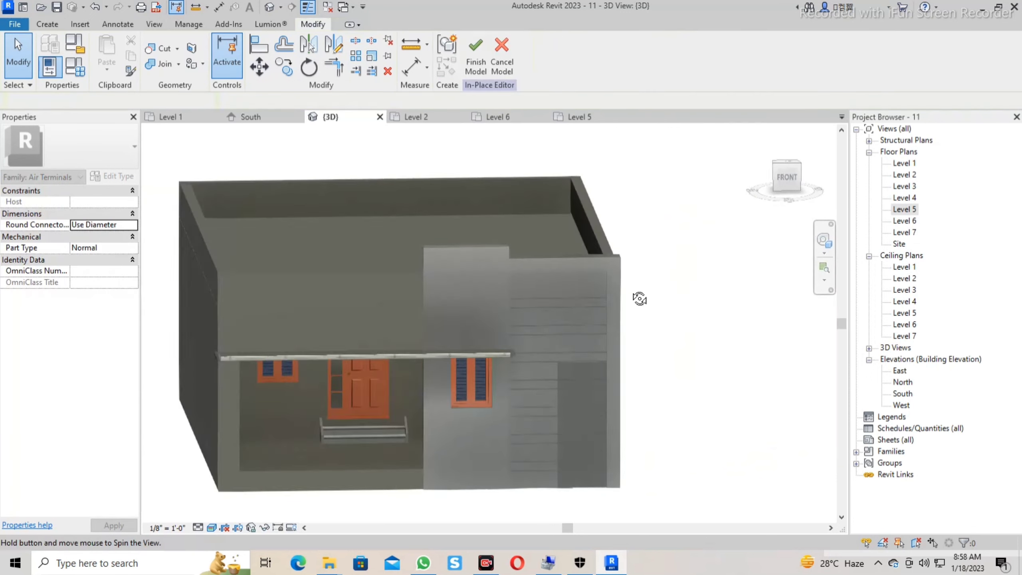
pyautogui.moveTo(726, 292)
pyautogui.keyDown('shift'); pyautogui.mouseDown(button='middle')
pyautogui.moveTo(559, 308)
pyautogui.moveTo(559, 280)
pyautogui.mouseUp(button='middle'); pyautogui.keyUp('shift')
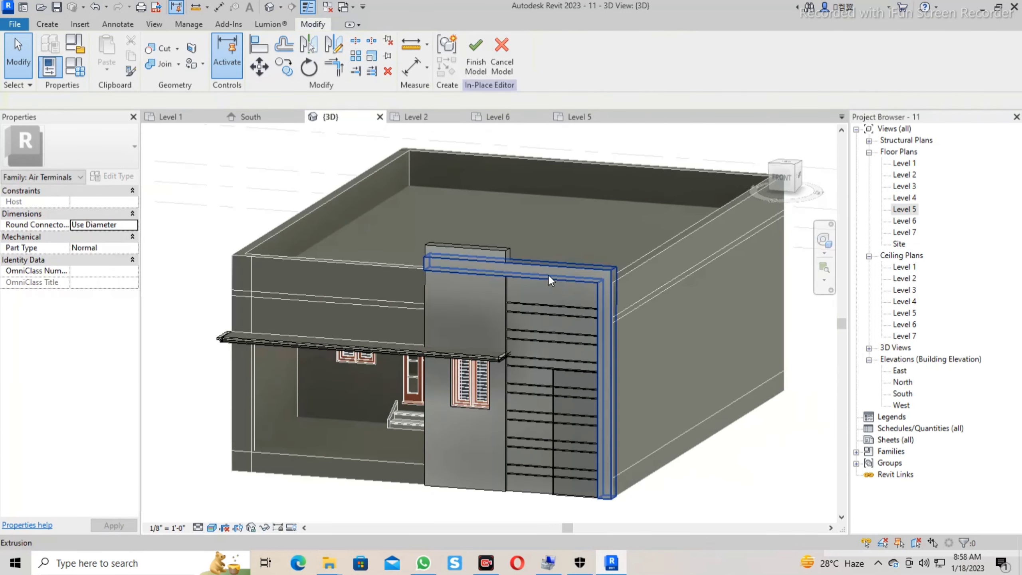
pyautogui.click(550, 280)
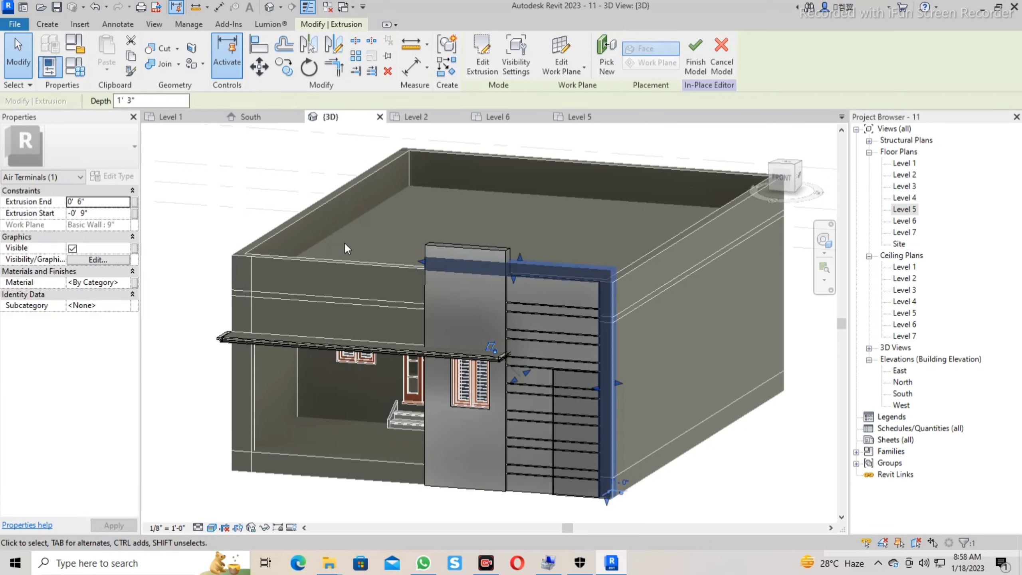
pyautogui.moveTo(420, 261)
pyautogui.mouseDown()
pyautogui.moveTo(516, 275)
pyautogui.moveTo(506, 274)
pyautogui.mouseUp()
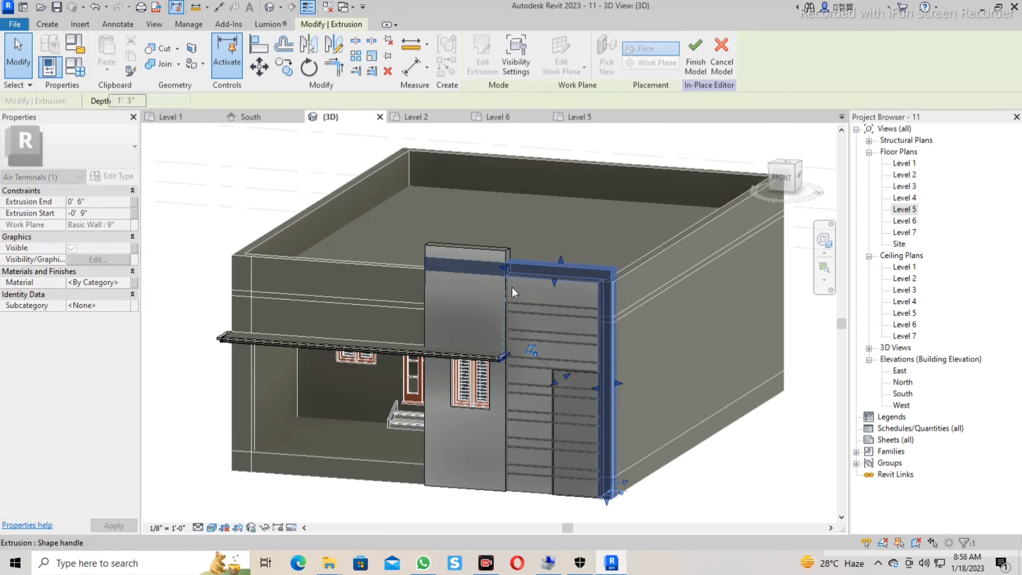
pyautogui.click(780, 490)
pyautogui.moveTo(726, 487)
pyautogui.keyDown('shift'); pyautogui.mouseDown(button='middle')
pyautogui.moveTo(786, 468)
pyautogui.moveTo(742, 454)
pyautogui.mouseUp(button='middle'); pyautogui.keyUp('shift')
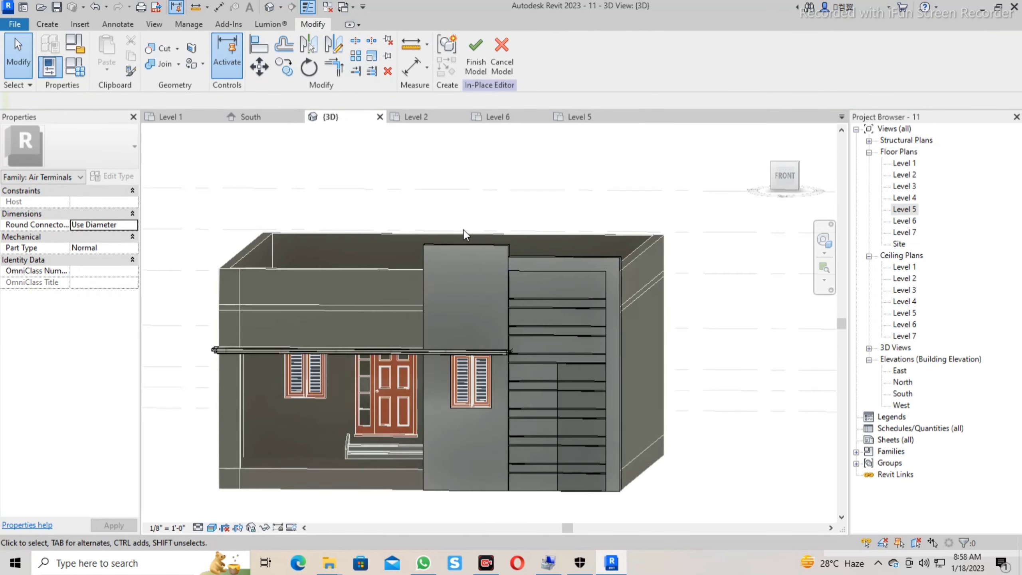
pyautogui.scroll(3, 465, 234)
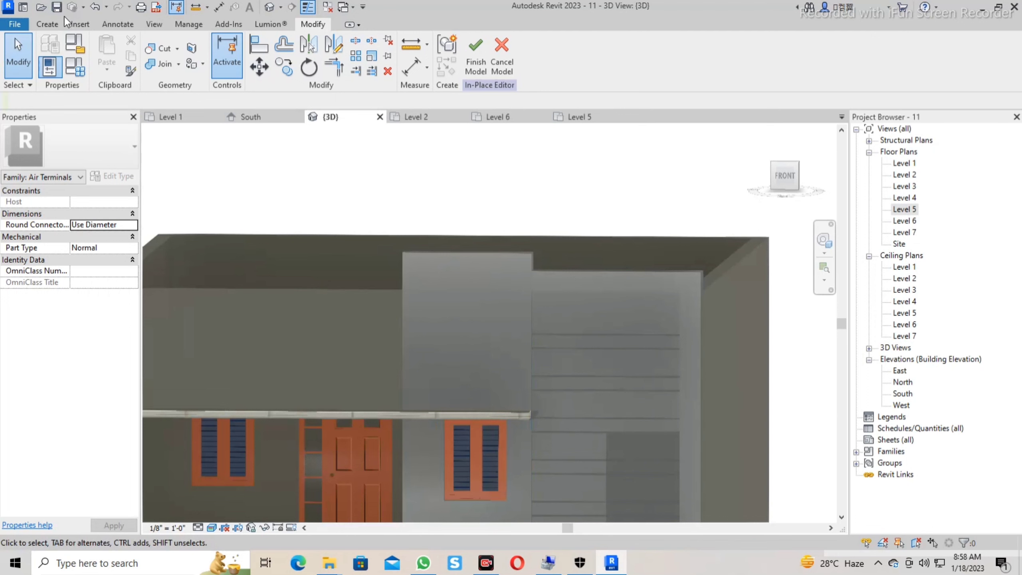
pyautogui.click(48, 25)
# Start a sweep and pick the pilaster's left and right top edges as its path.
pyautogui.click(246, 68)
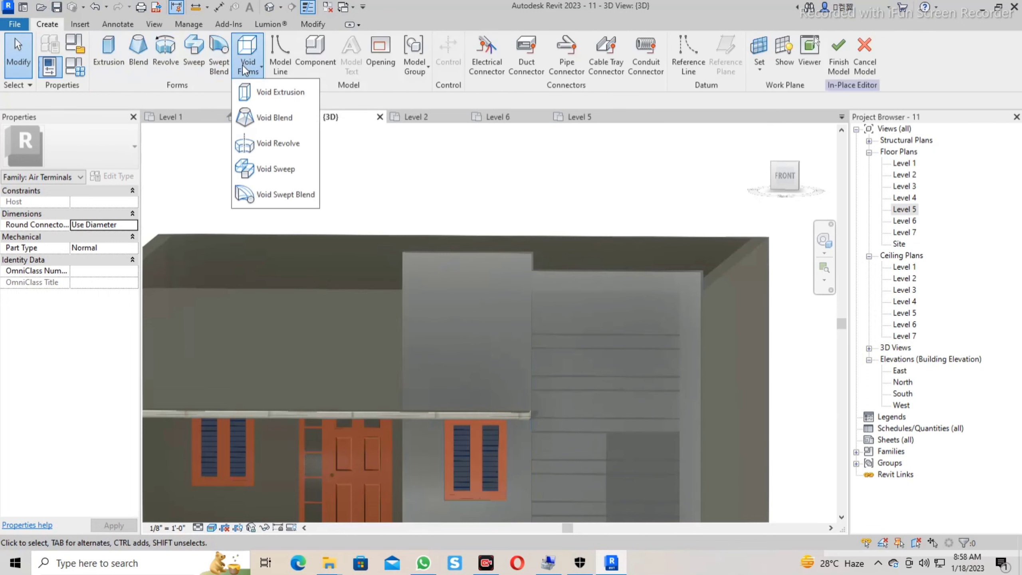
pyautogui.click(198, 58)
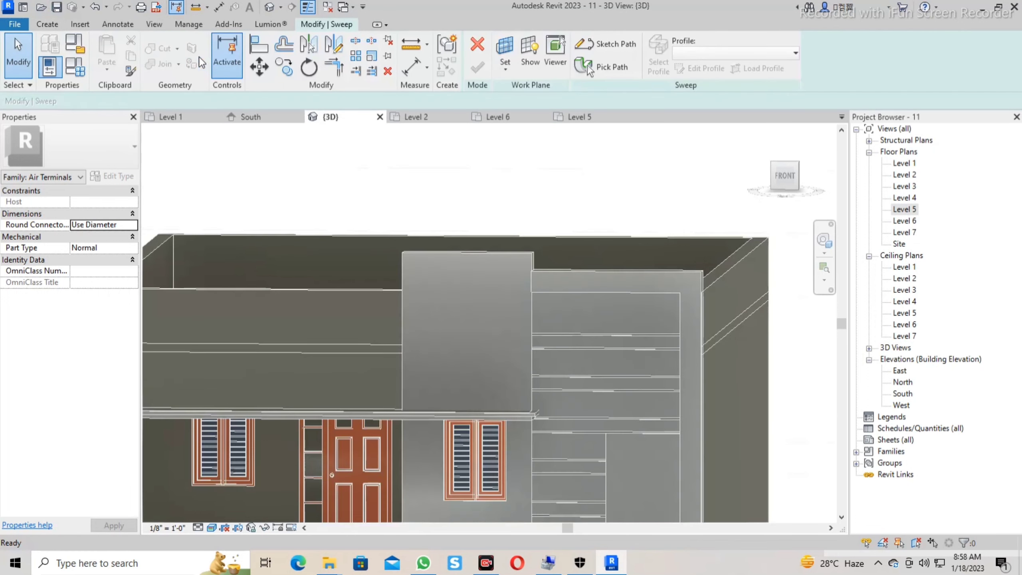
pyautogui.click(598, 67)
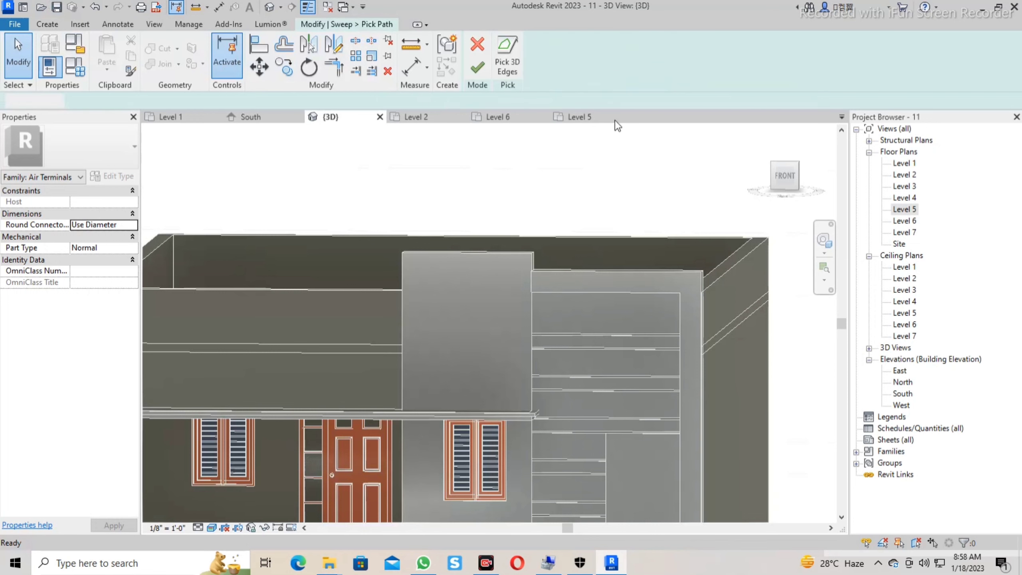
pyautogui.keyDown('shift'); pyautogui.moveTo(483, 257); pyautogui.dragTo(443, 273, button='middle'); pyautogui.keyUp('shift')
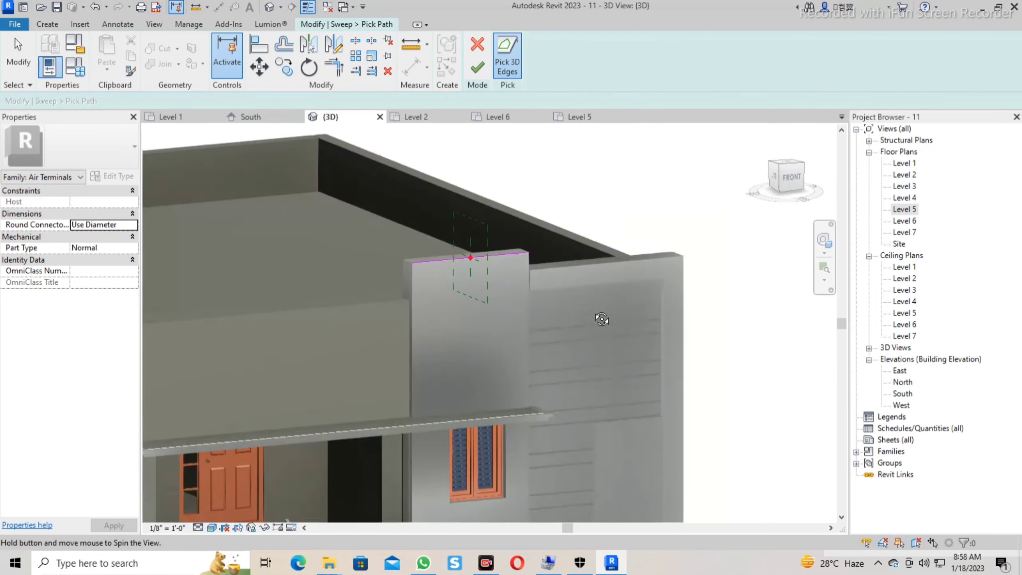
pyautogui.scroll(3, 443, 274)
pyautogui.scroll(2, 428, 278)
pyautogui.click(434, 271)
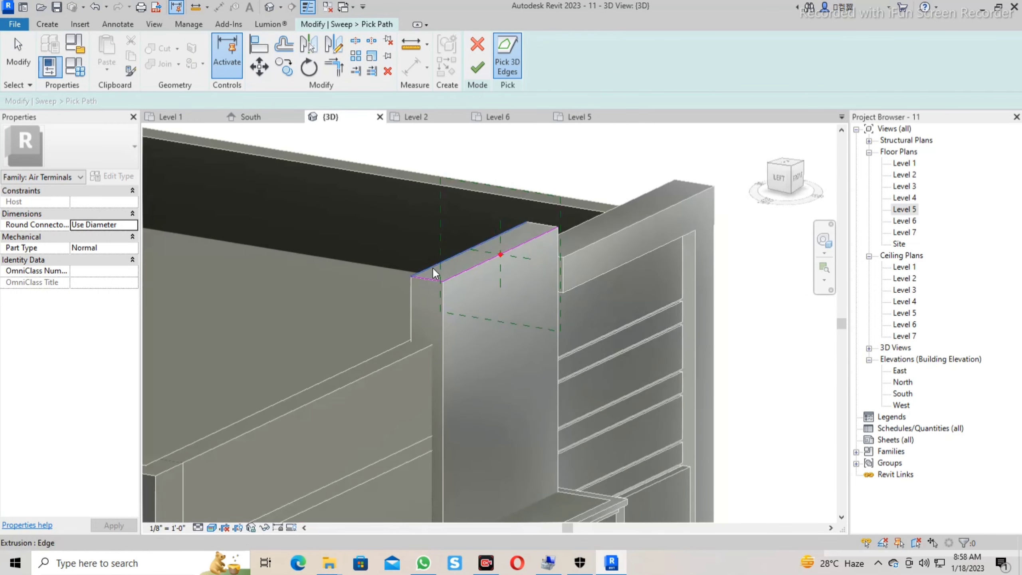
pyautogui.click(540, 226)
pyautogui.keyDown('shift'); pyautogui.moveTo(540, 226); pyautogui.dragTo(472, 231, button='middle'); pyautogui.keyUp('shift')
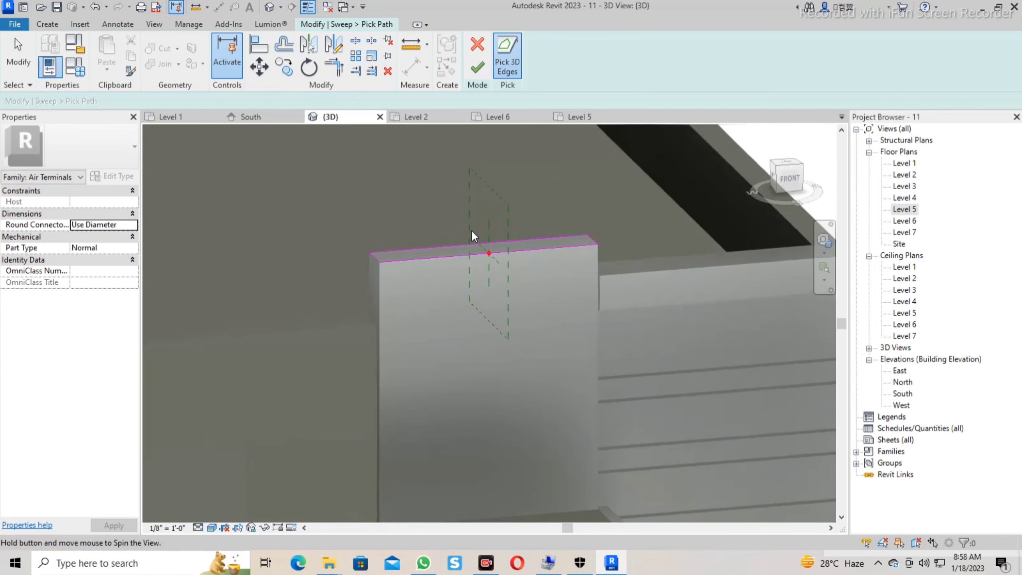
pyautogui.click(478, 64)
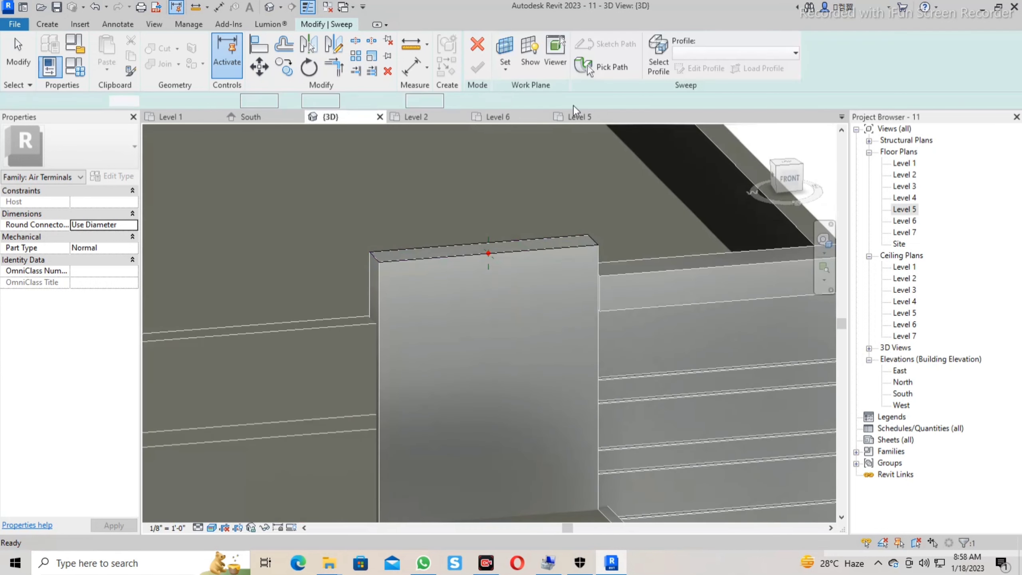
# Draw the stepped coping profile outline as a closed loop at the path point.
pyautogui.click(703, 68)
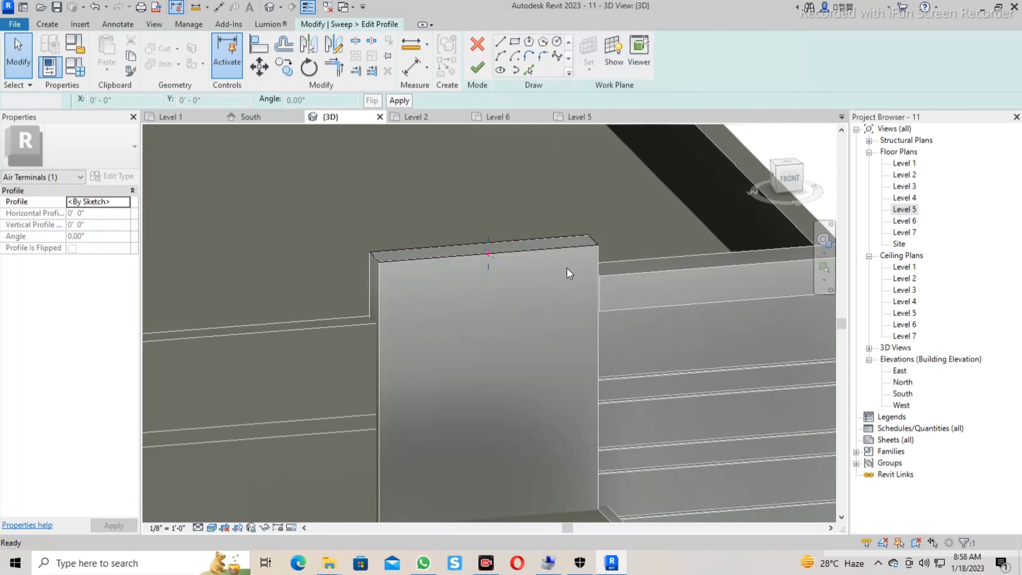
pyautogui.keyDown('shift'); pyautogui.moveTo(519, 300); pyautogui.dragTo(354, 315, button='middle'); pyautogui.keyUp('shift')
pyautogui.scroll(2, 485, 257)
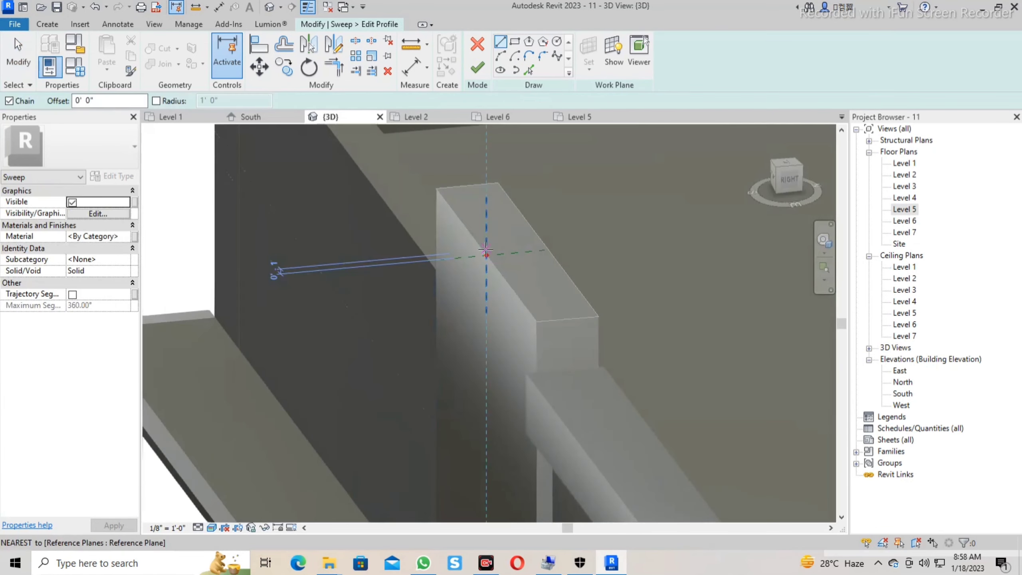
pyautogui.click(486, 254)
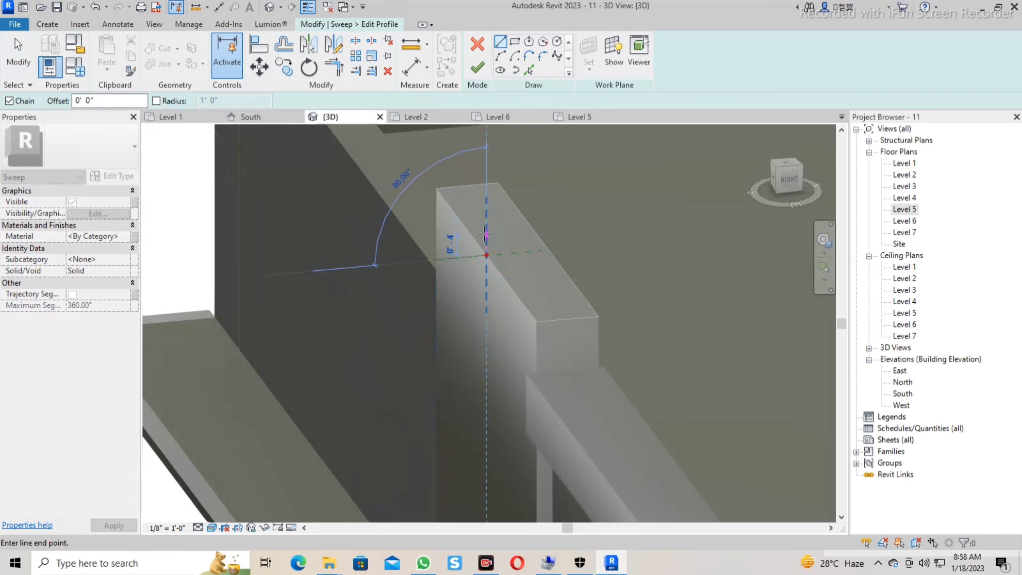
pyautogui.click(486, 234)
pyautogui.scroll(2, 451, 237)
pyautogui.scroll(1, 458, 235)
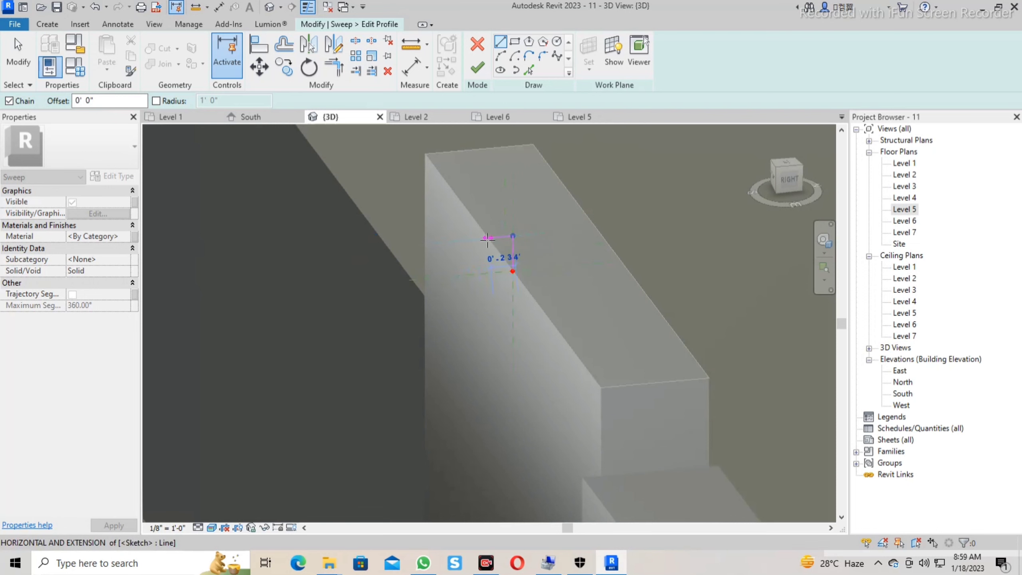
pyautogui.scroll(1, 485, 239)
pyautogui.scroll(2, 479, 238)
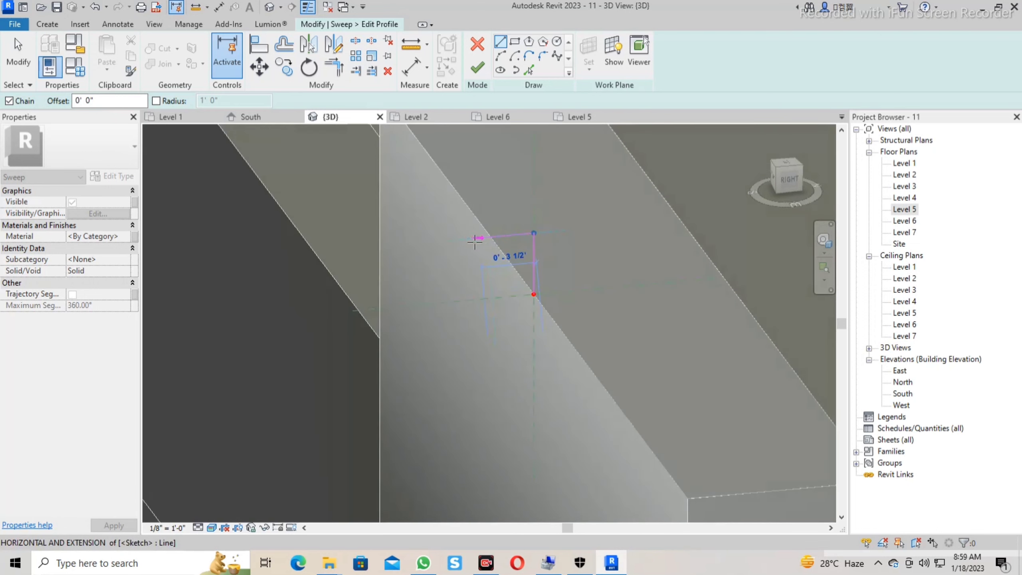
pyautogui.click(471, 238)
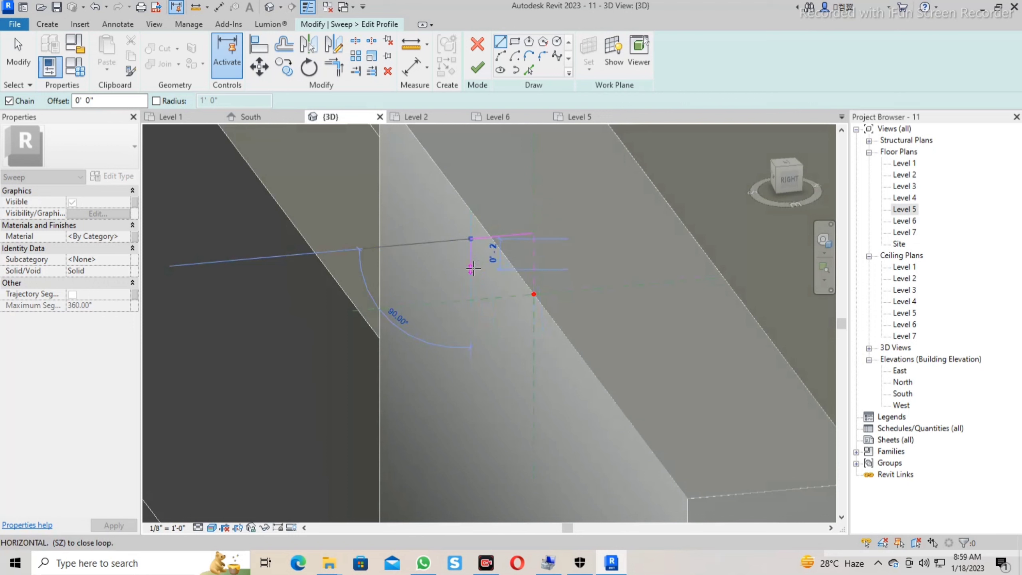
pyautogui.click(471, 270)
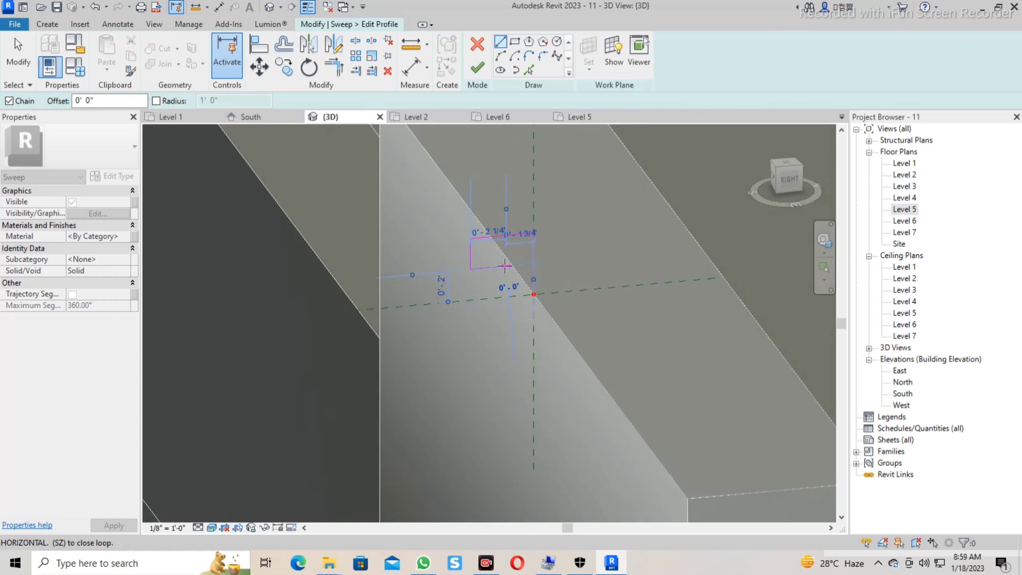
pyautogui.click(507, 266)
pyautogui.click(507, 297)
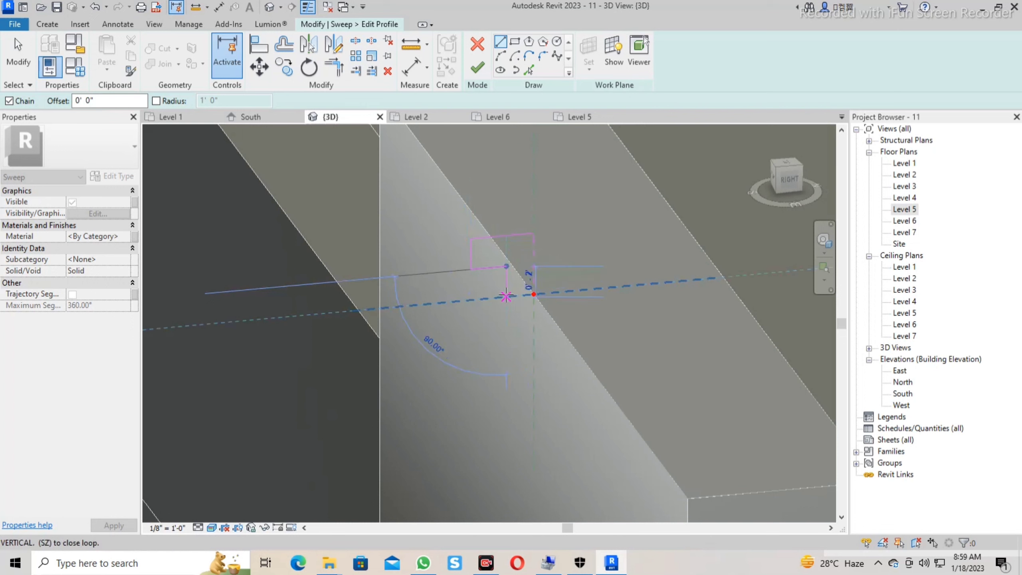
pyautogui.click(533, 294)
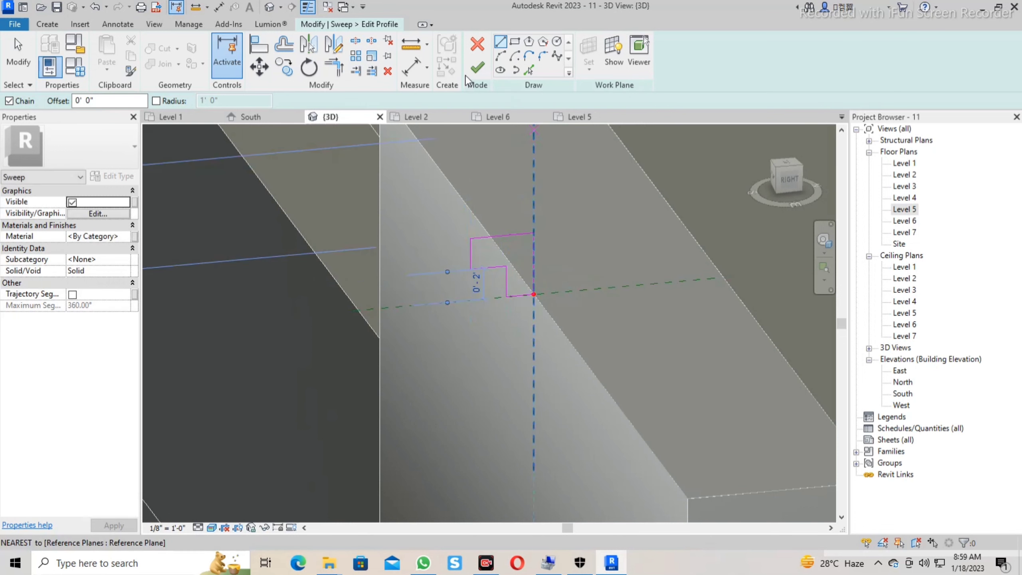
# Finish the profile and the sweep, creating the coping along the panel top.
pyautogui.click(477, 73)
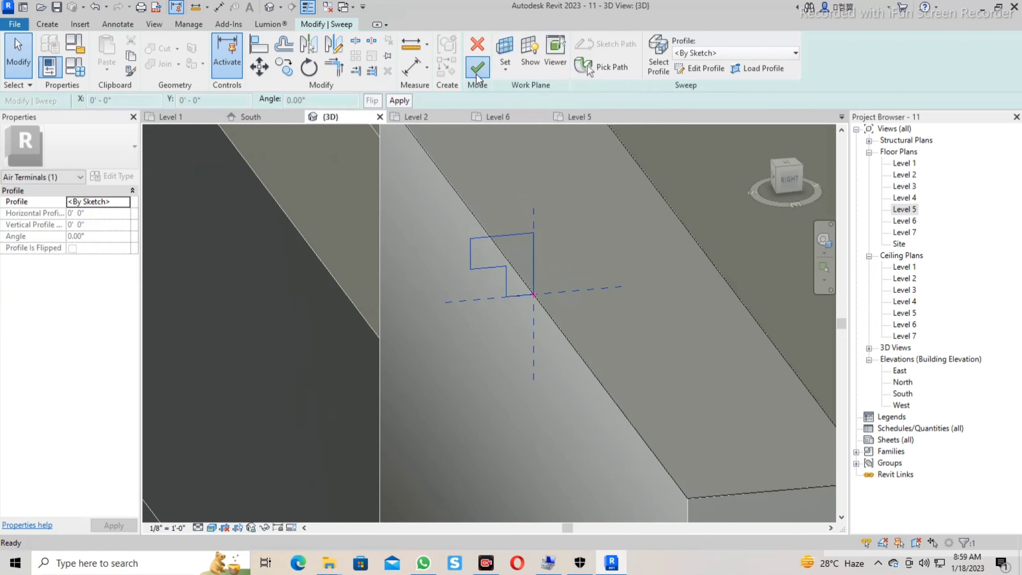
pyautogui.click(478, 70)
pyautogui.scroll(-3, 387, 364)
pyautogui.moveTo(386, 364)
pyautogui.keyDown('shift'); pyautogui.mouseDown(button='middle')
pyautogui.moveTo(784, 383)
pyautogui.moveTo(657, 246)
pyautogui.mouseUp(button='middle'); pyautogui.keyUp('shift')
pyautogui.scroll(3, 657, 247)
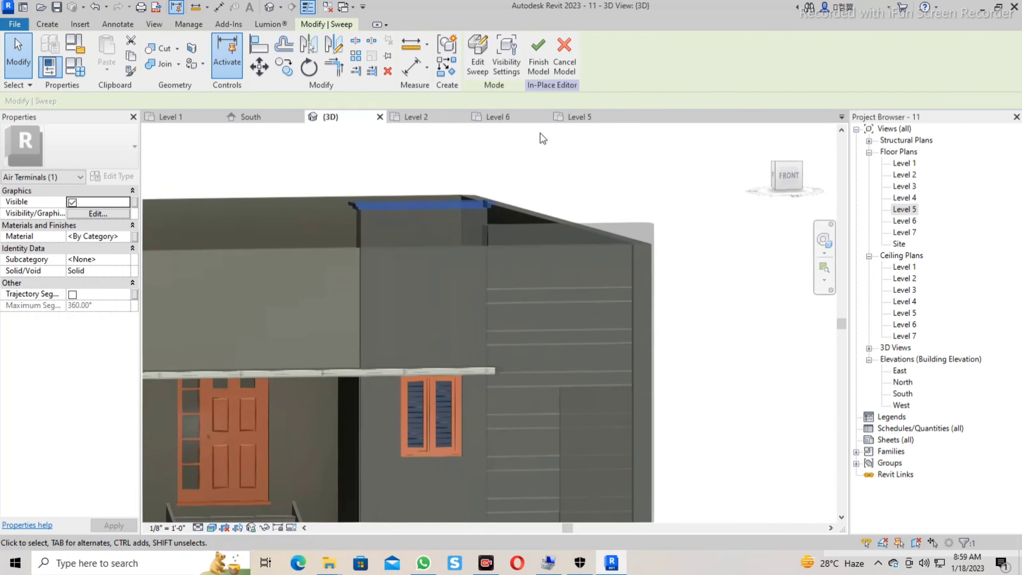
# Finish the in-place coping model and view the whole house front.
pyautogui.click(541, 62)
pyautogui.scroll(-2, 688, 292)
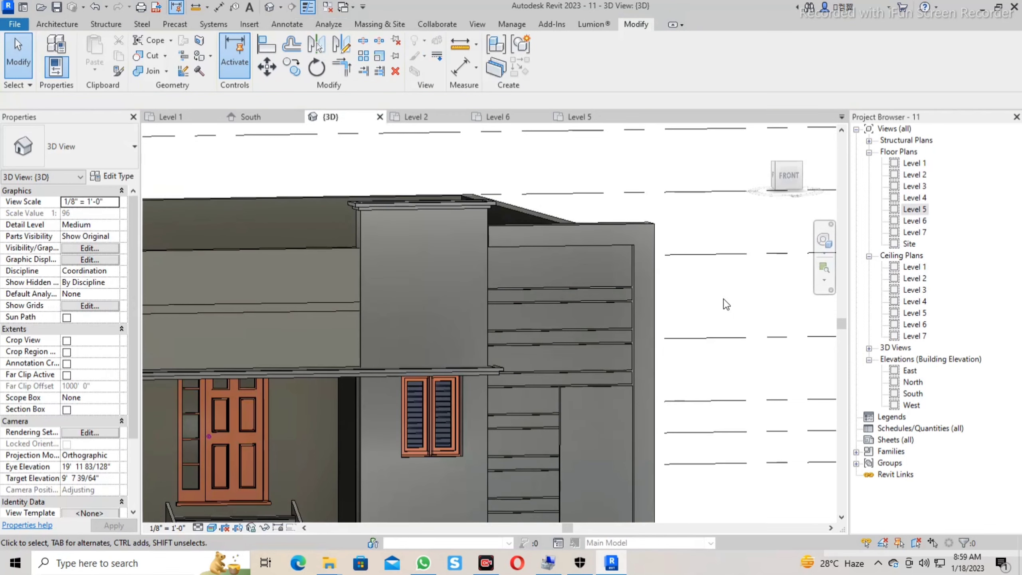
pyautogui.scroll(-2, 725, 364)
pyautogui.moveTo(688, 394)
pyautogui.keyDown('shift'); pyautogui.mouseDown(button='middle')
pyautogui.moveTo(550, 316)
pyautogui.moveTo(369, 280)
pyautogui.mouseUp(button='middle'); pyautogui.keyUp('shift')
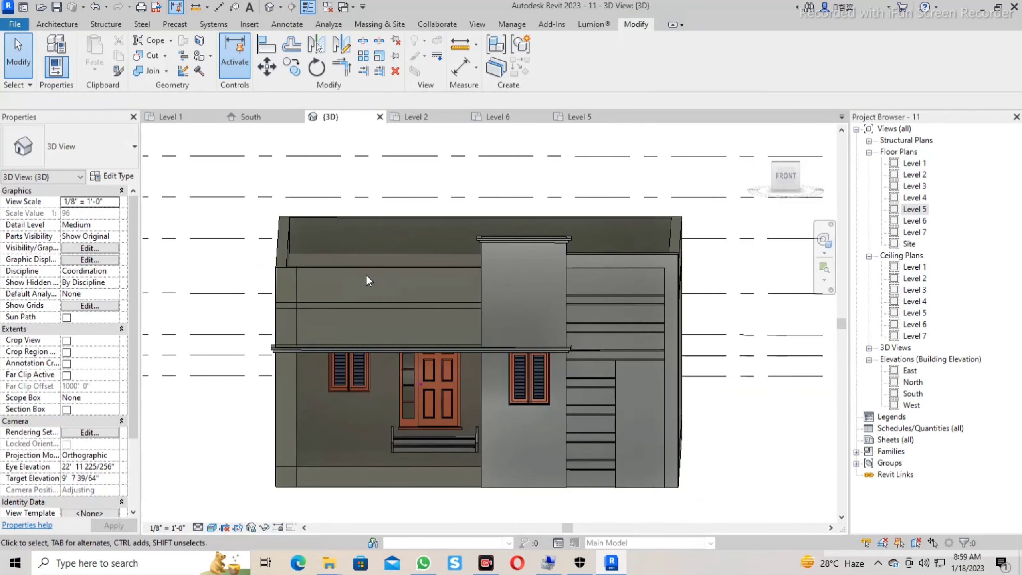
# Edit the parapet wall's profile, drawing the step's vertical drop and lower top line.
pyautogui.doubleClick(364, 270)
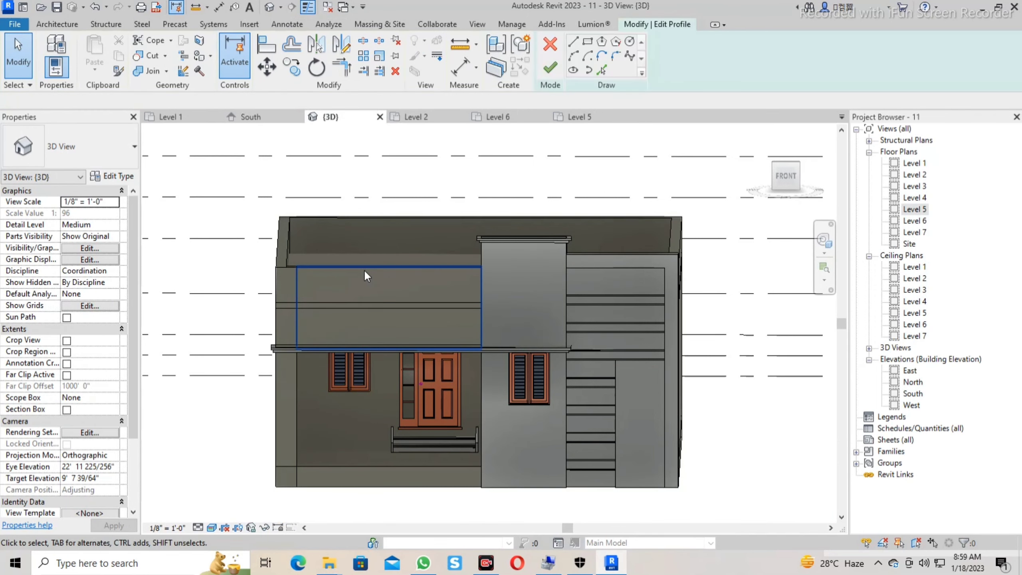
pyautogui.click(573, 41)
pyautogui.click(388, 266)
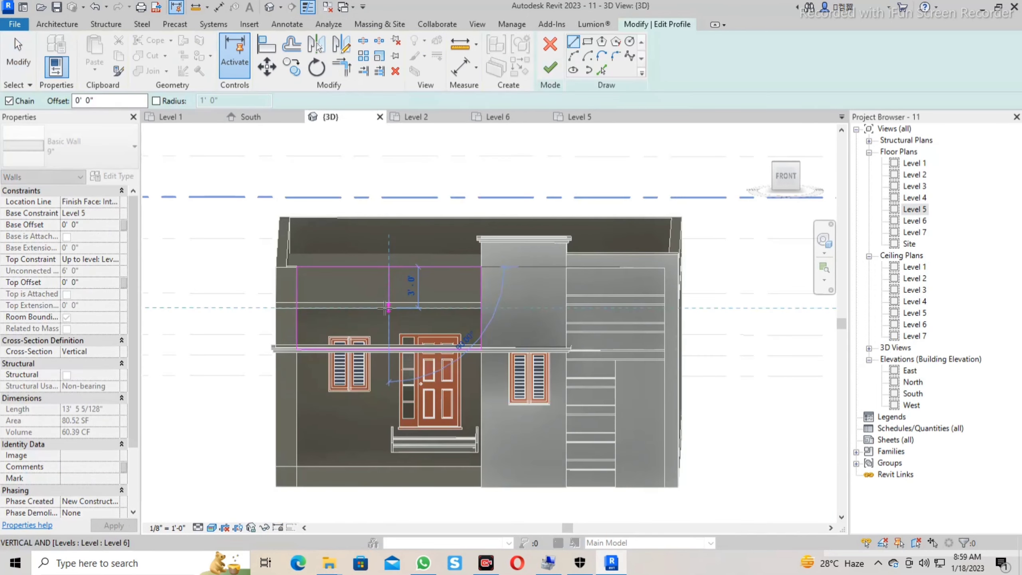
pyautogui.click(388, 302)
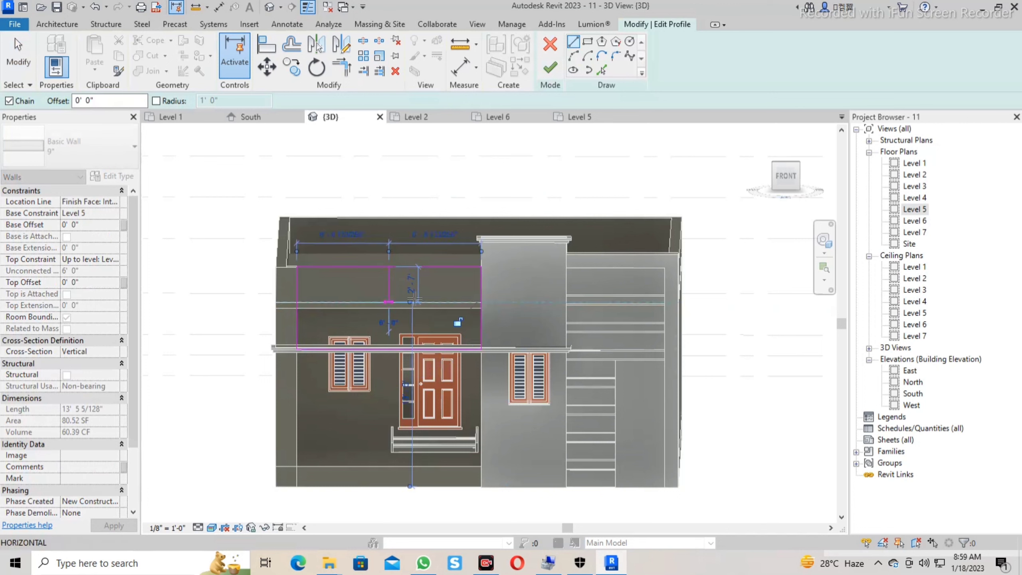
pyautogui.click(477, 303)
pyautogui.press('Escape')
pyautogui.press('Escape')
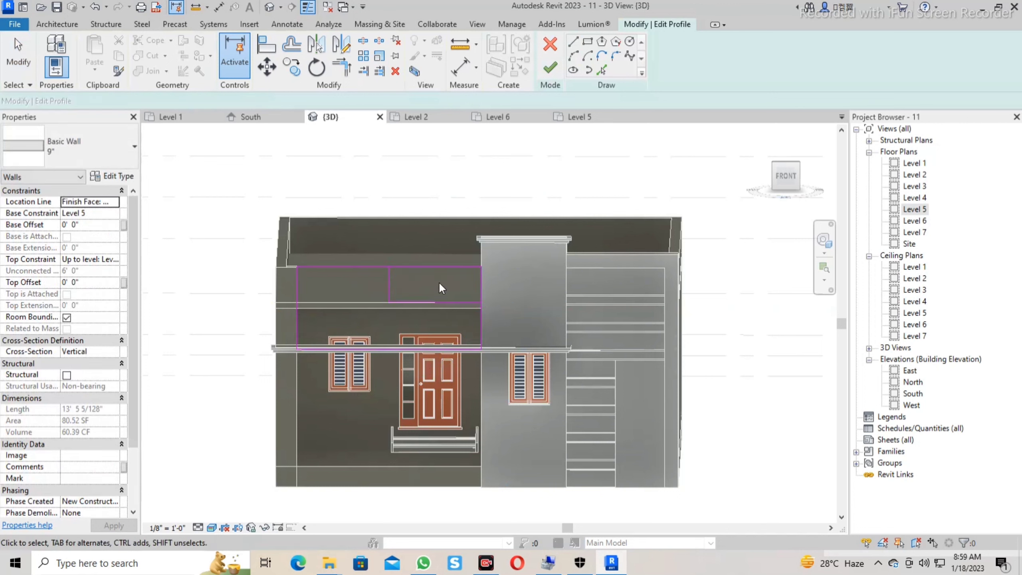
# Trim the step lines into corners with TR and finish the stepped wall profile.
pyautogui.press('t')
pyautogui.press('r')
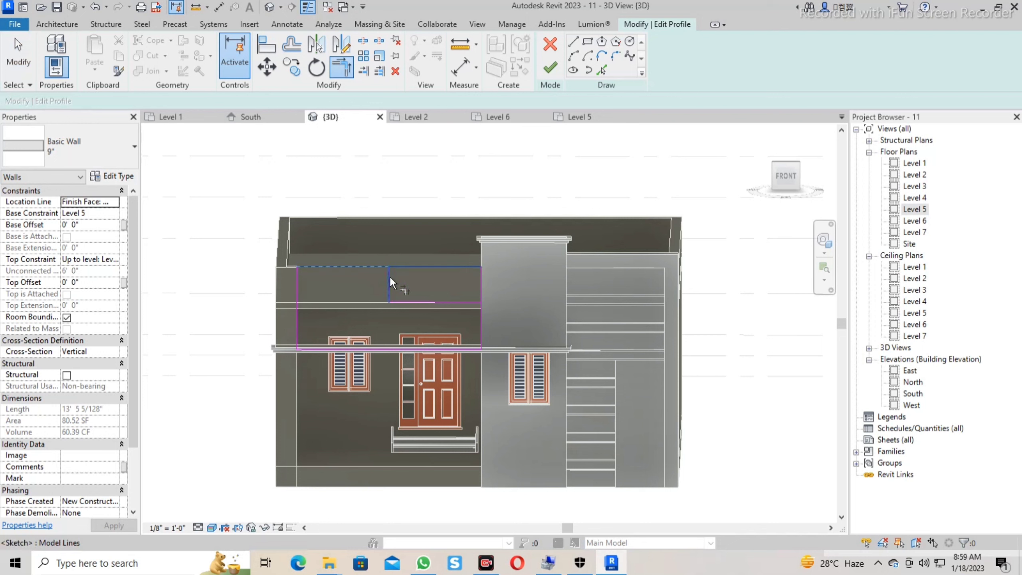
pyautogui.click(390, 275)
pyautogui.click(464, 302)
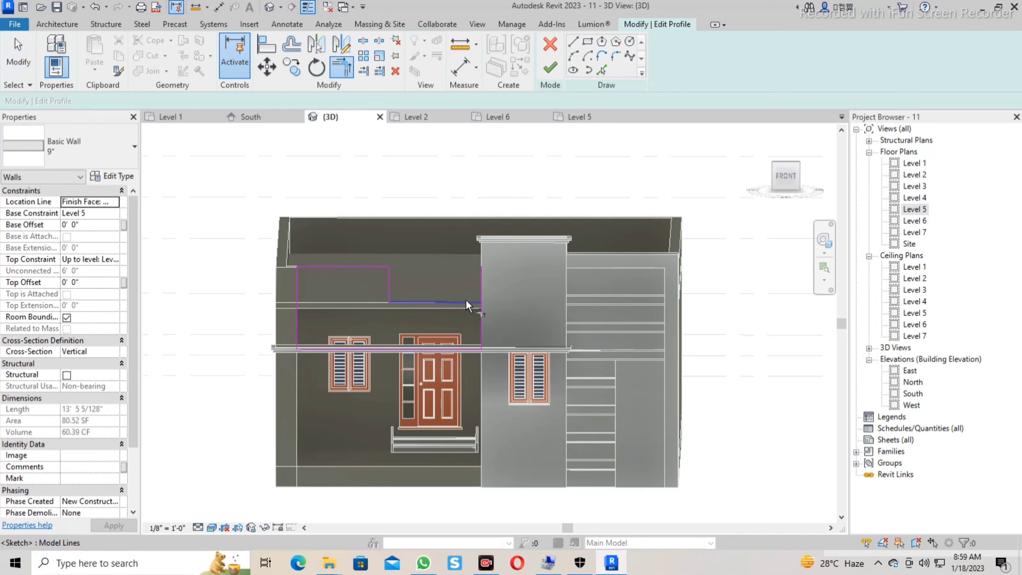
pyautogui.click(481, 317)
pyautogui.click(554, 71)
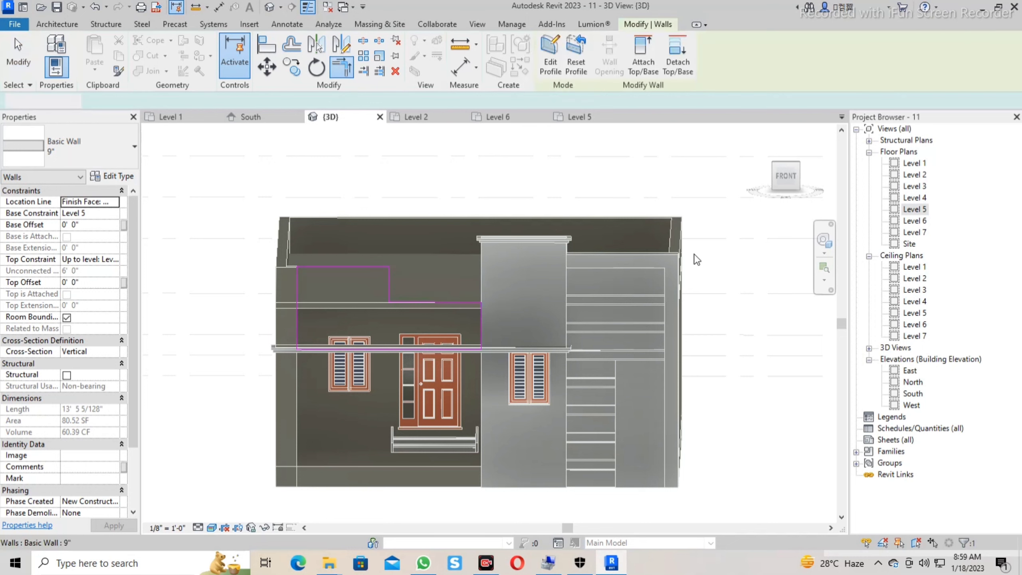
# Select the Air Terminals in-place facade panel family on the right and edit it in place.
pyautogui.click(733, 284)
pyautogui.scroll(2, 360, 310)
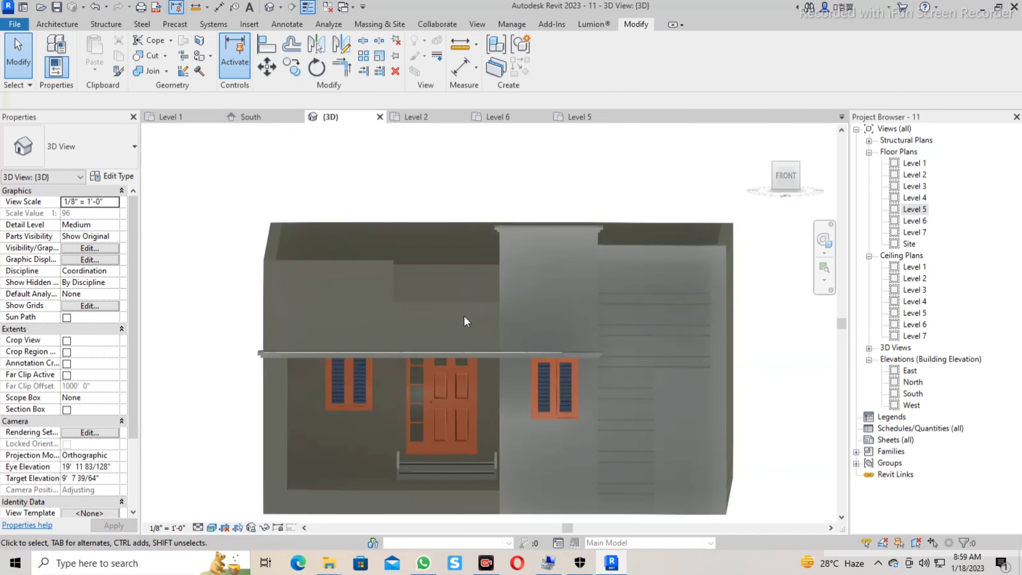
pyautogui.click(57, 23)
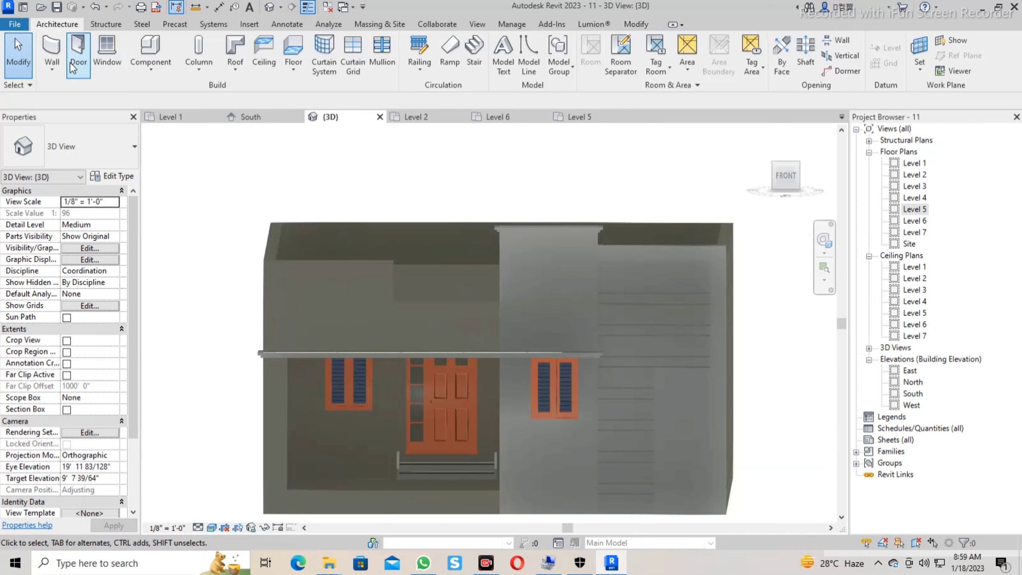
pyautogui.click(160, 76)
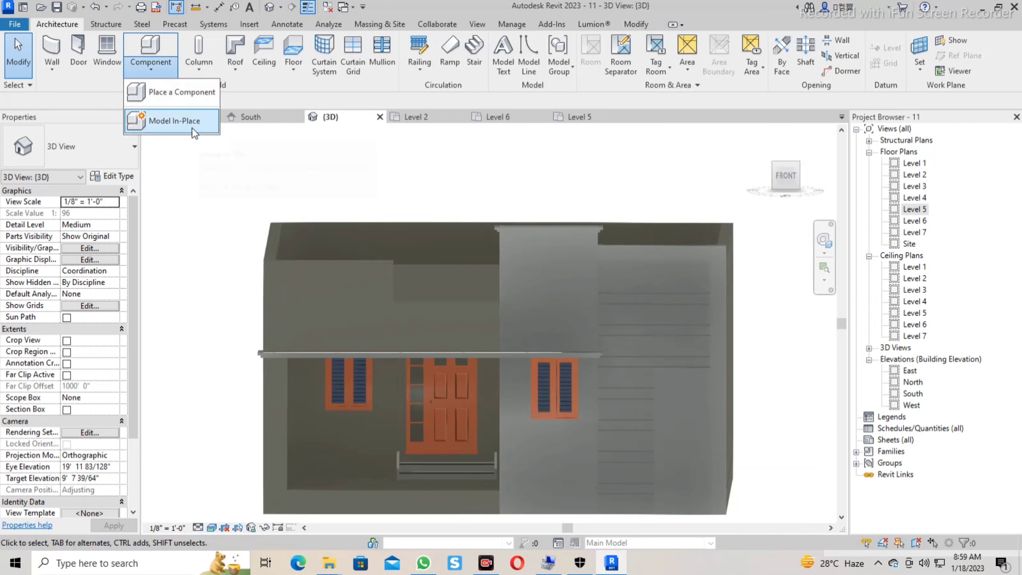
pyautogui.click(427, 177)
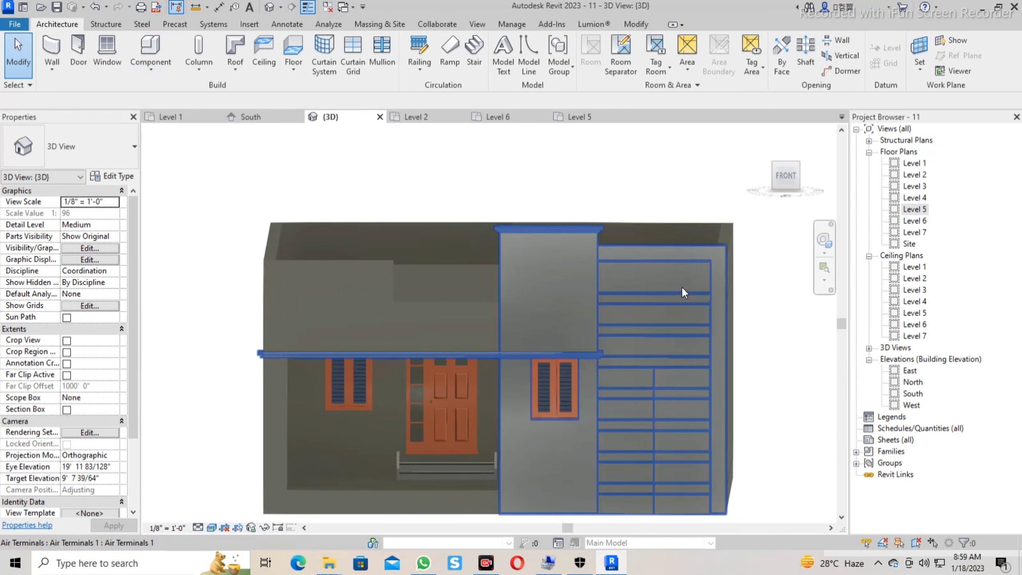
pyautogui.click(687, 296)
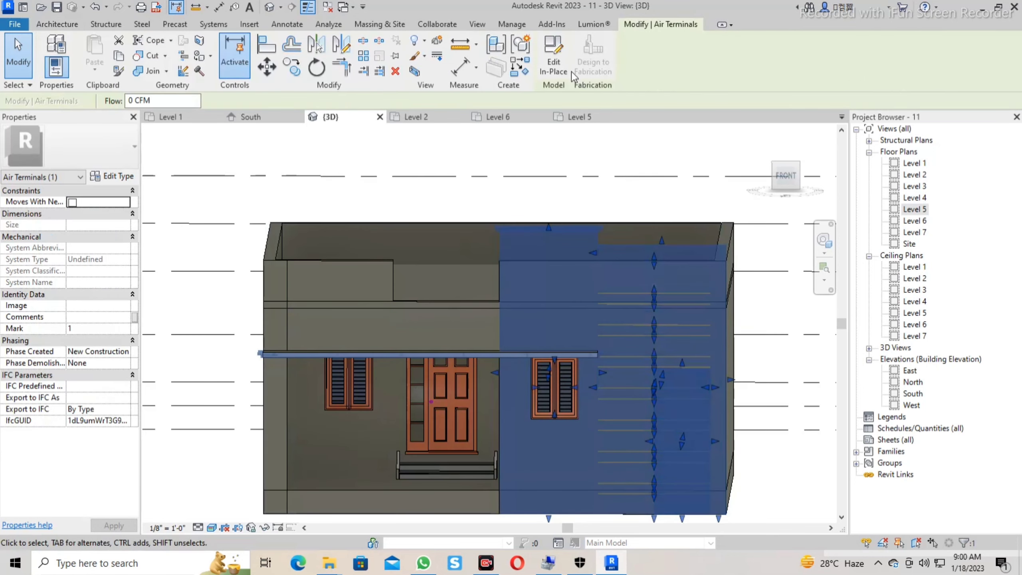
pyautogui.click(556, 54)
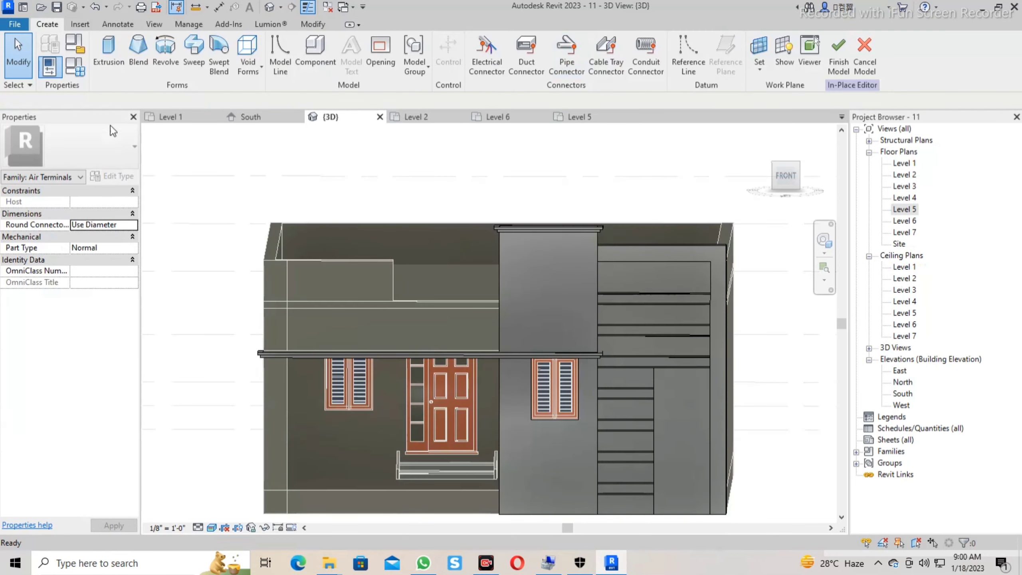
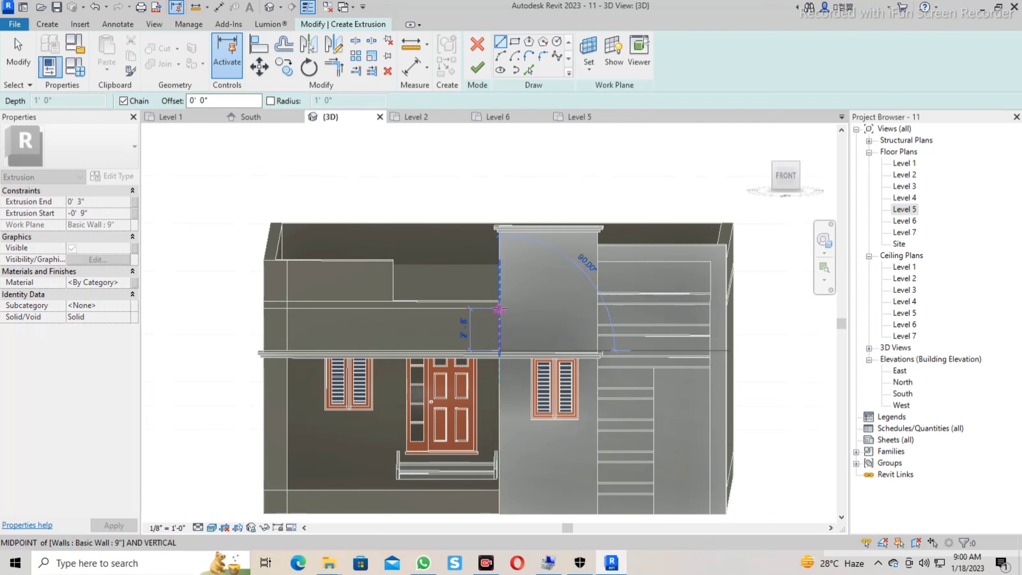
# Draw a line-chain rectangle on the left wall band above the porch canopy.
pyautogui.click(518, 403)
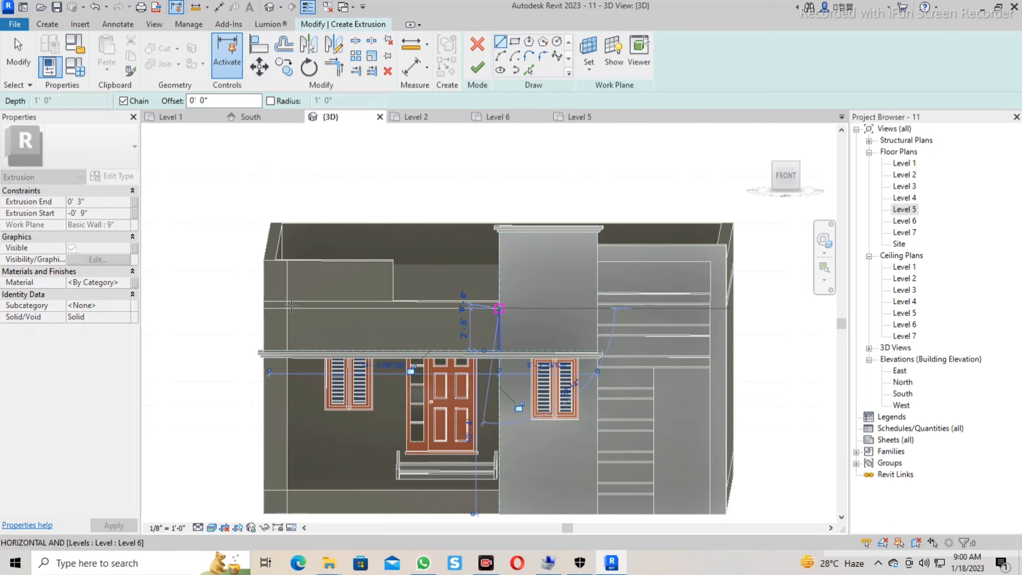
pyautogui.click(499, 308)
pyautogui.click(264, 308)
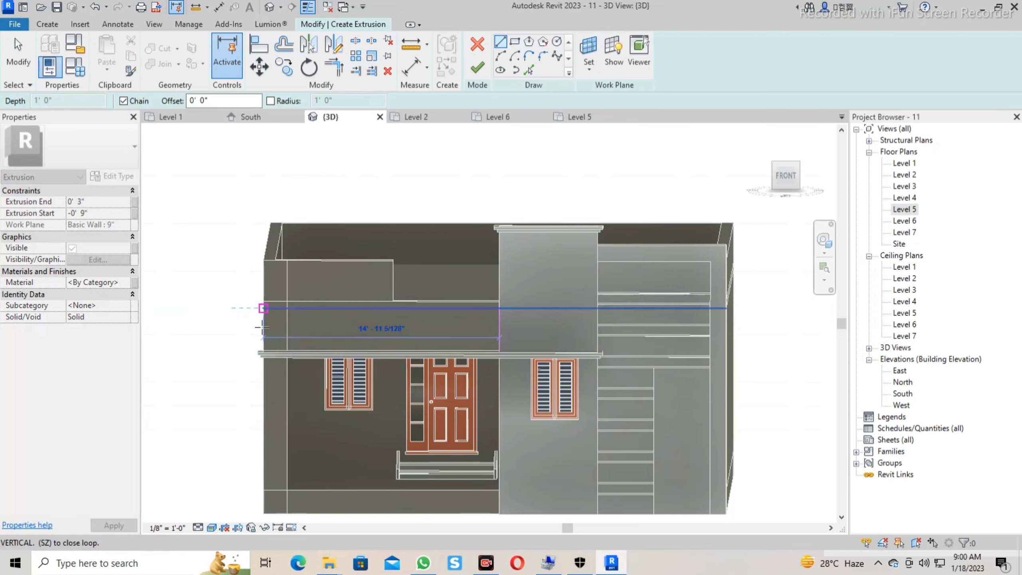
pyautogui.click(262, 350)
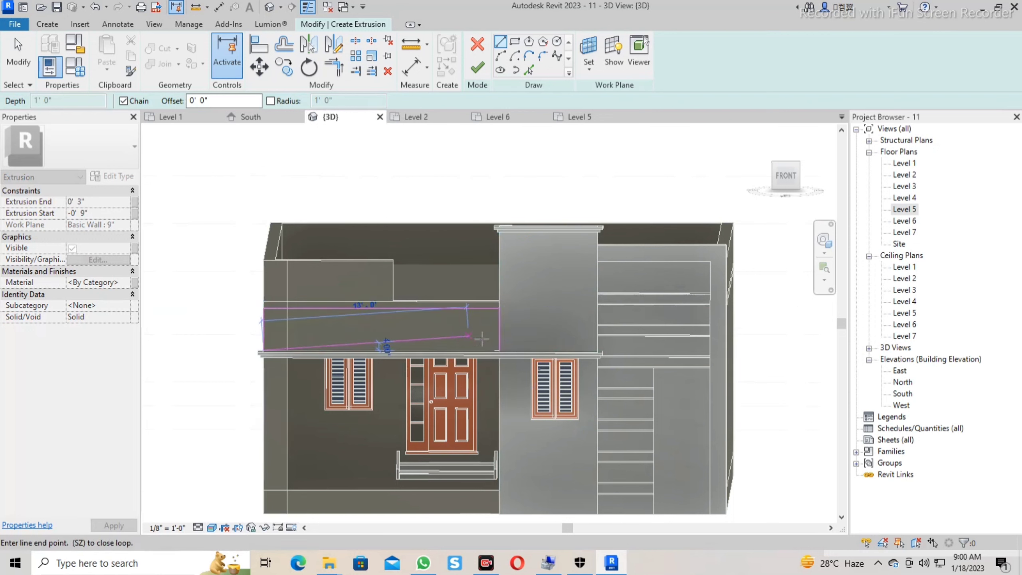
pyautogui.click(494, 350)
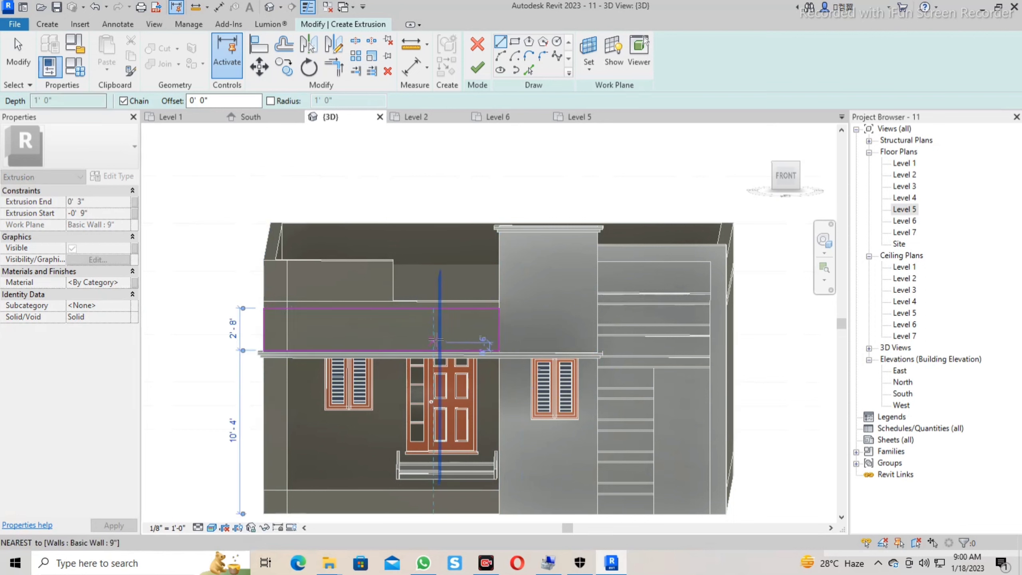
pyautogui.press('Escape')
pyautogui.press('Escape')
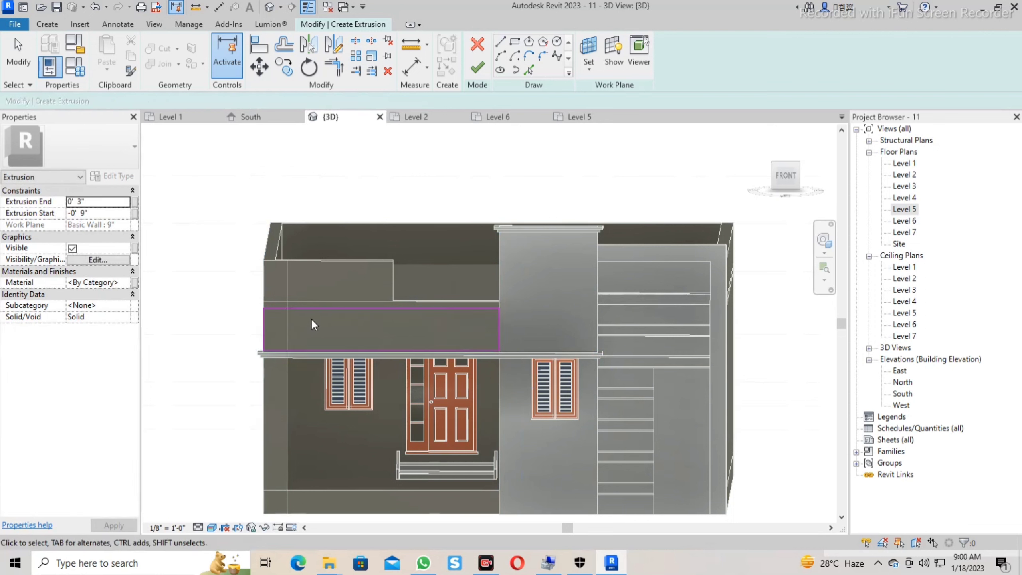
# Set the rectangle's height dimension to 2.5 feet.
pyautogui.click(485, 349)
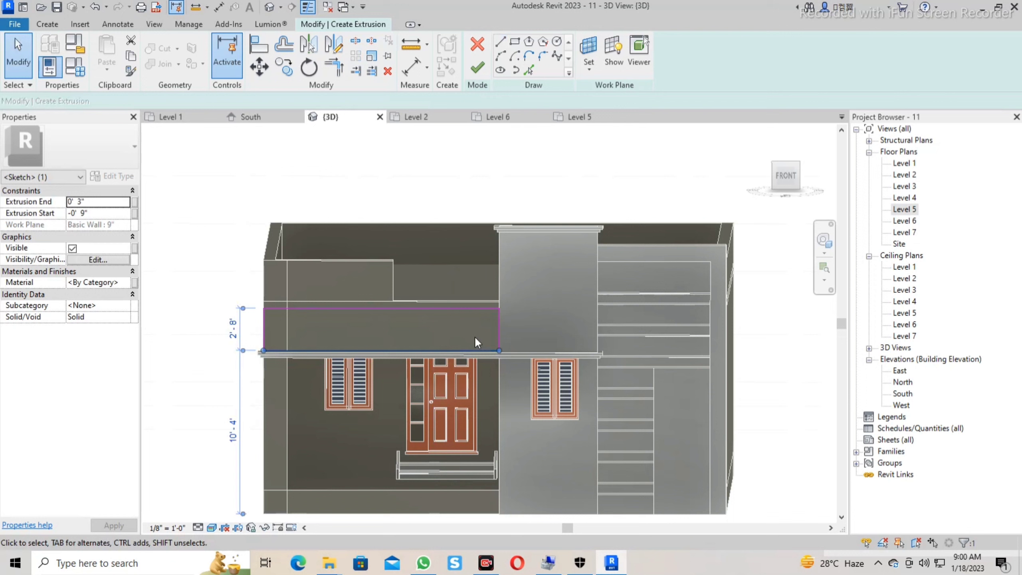
pyautogui.click(229, 329)
pyautogui.write("2.5'")
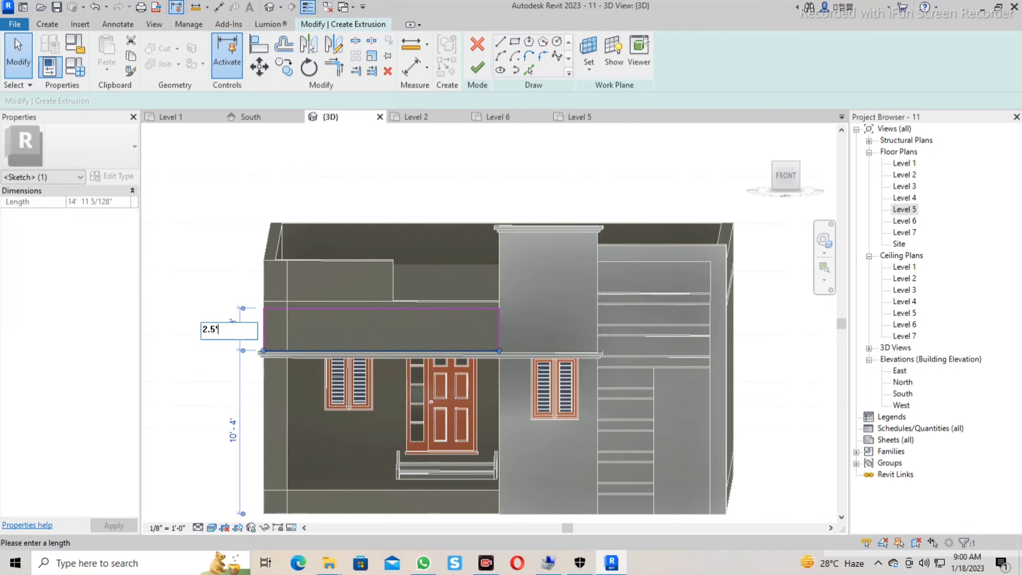
pyautogui.press('Return')
pyautogui.click(201, 338)
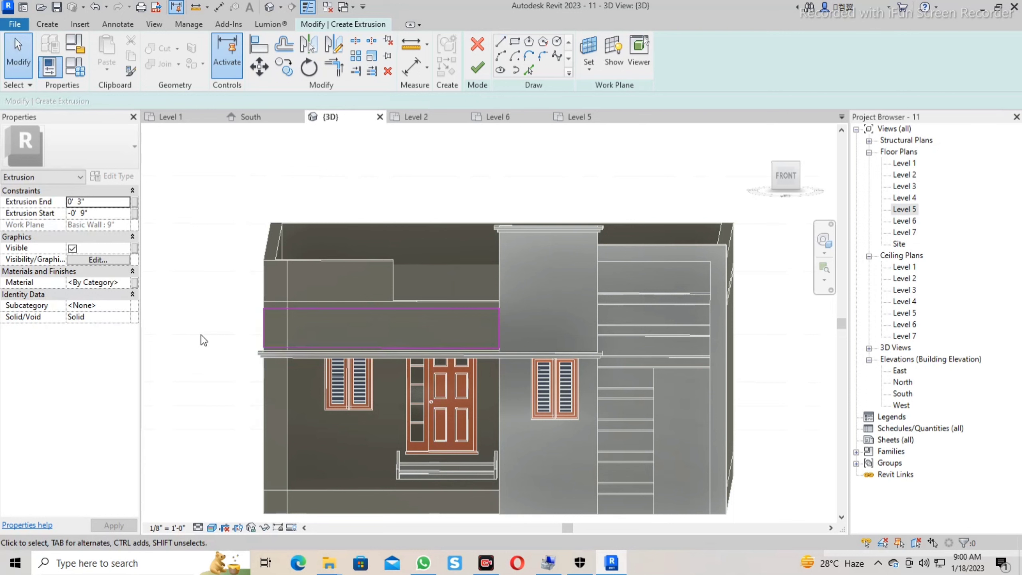
# Give the extrusion Start 0 and End 0'1", finish it, and return to a front view.
pyautogui.click(103, 203)
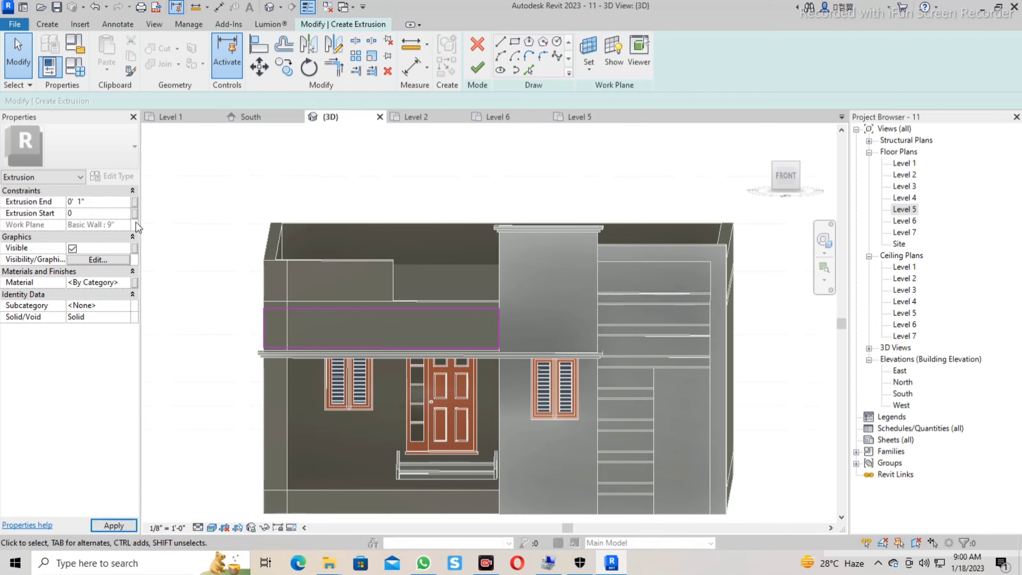
pyautogui.click(478, 68)
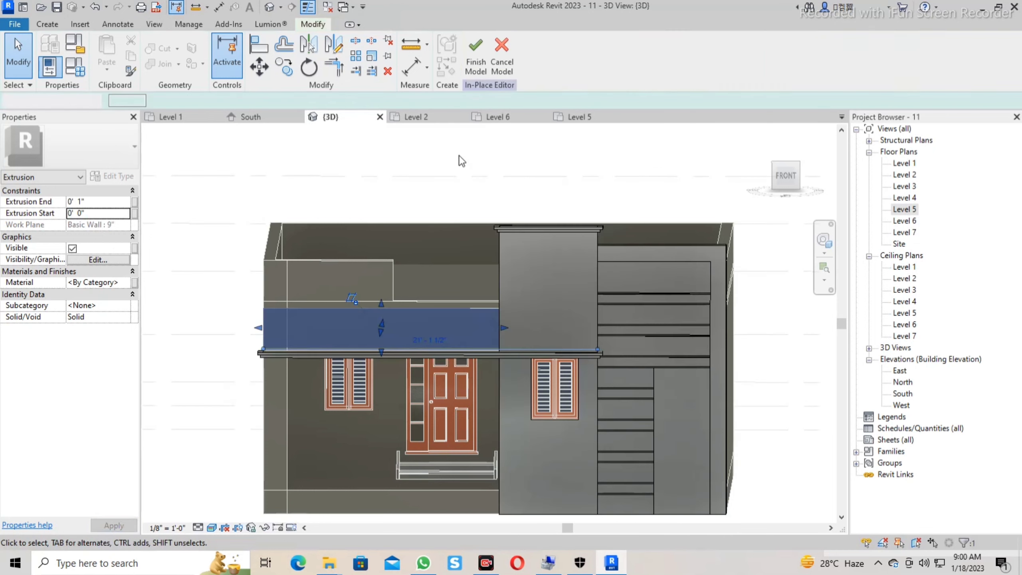
pyautogui.click(462, 161)
pyautogui.moveTo(462, 161)
pyautogui.keyDown('shift'); pyautogui.mouseDown(button='middle')
pyautogui.moveTo(472, 196)
pyautogui.moveTo(433, 212)
pyautogui.moveTo(422, 195)
pyautogui.moveTo(417, 285)
pyautogui.mouseUp(button='middle'); pyautogui.keyUp('shift')
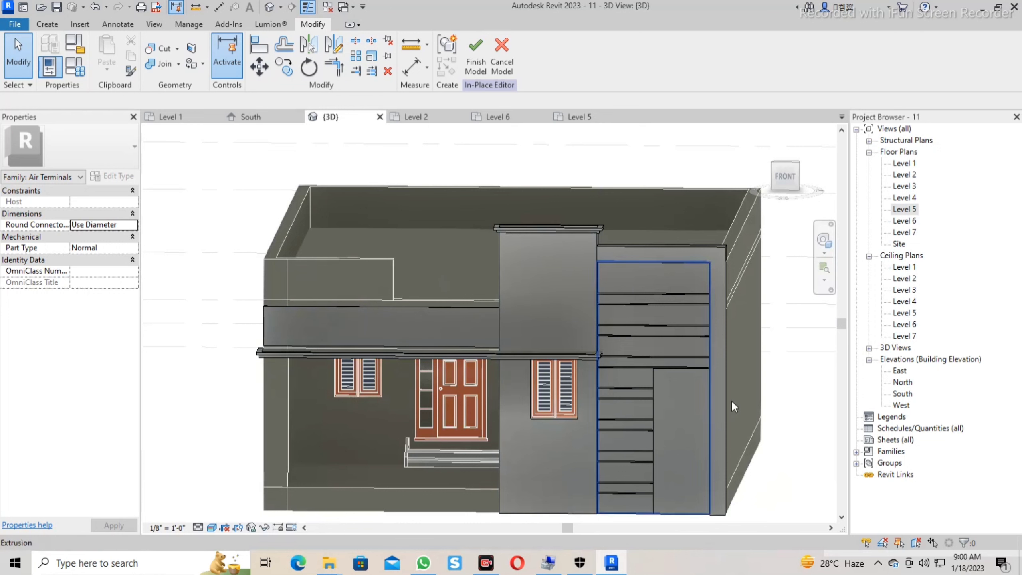
pyautogui.keyDown('shift'); pyautogui.moveTo(854, 532); pyautogui.dragTo(725, 455, button='middle'); pyautogui.keyUp('shift')
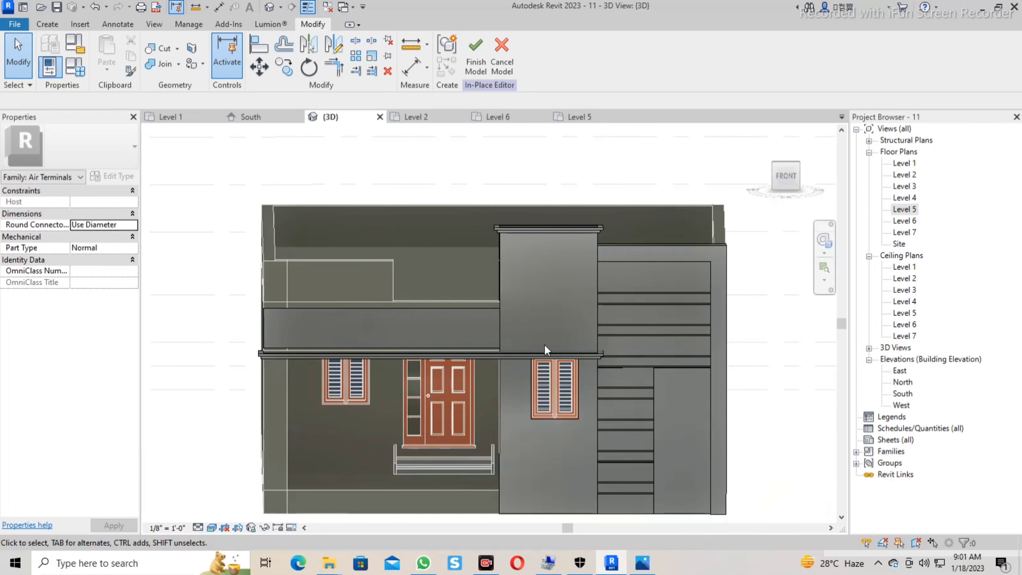
# Start a new extrusion and draw the strip's stepped edges down to the canopy.
pyautogui.click(49, 25)
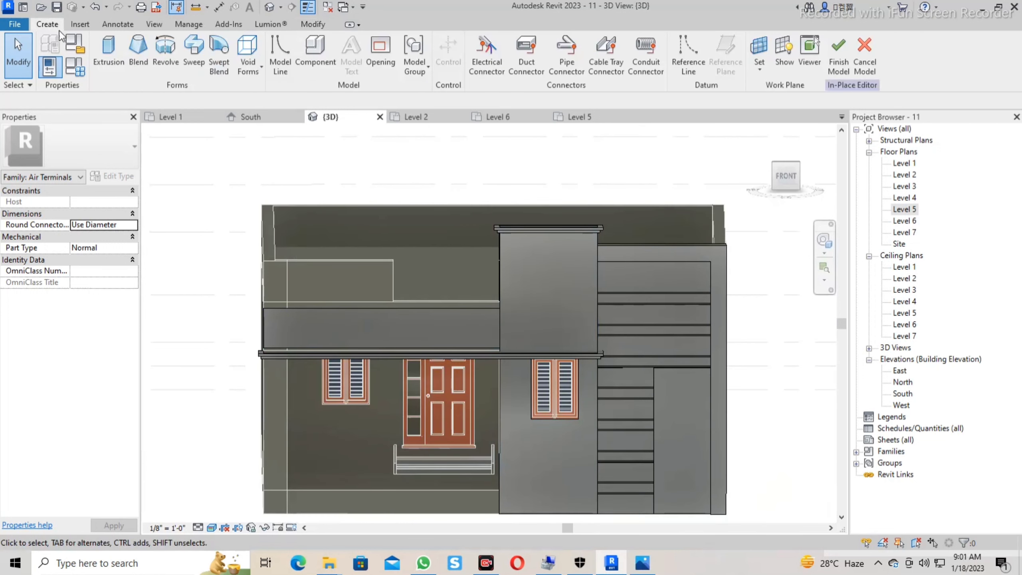
pyautogui.click(105, 51)
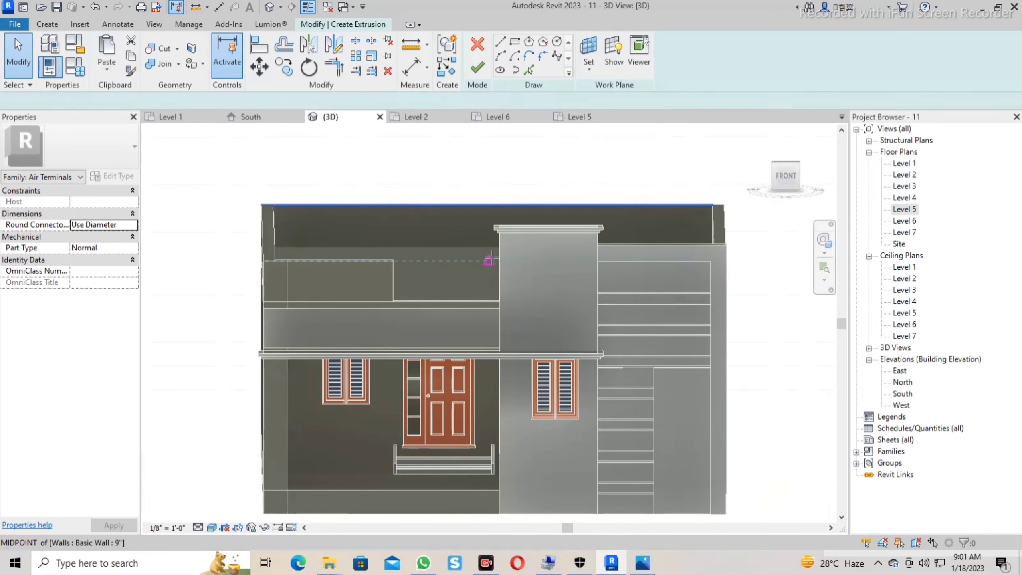
pyautogui.click(499, 260)
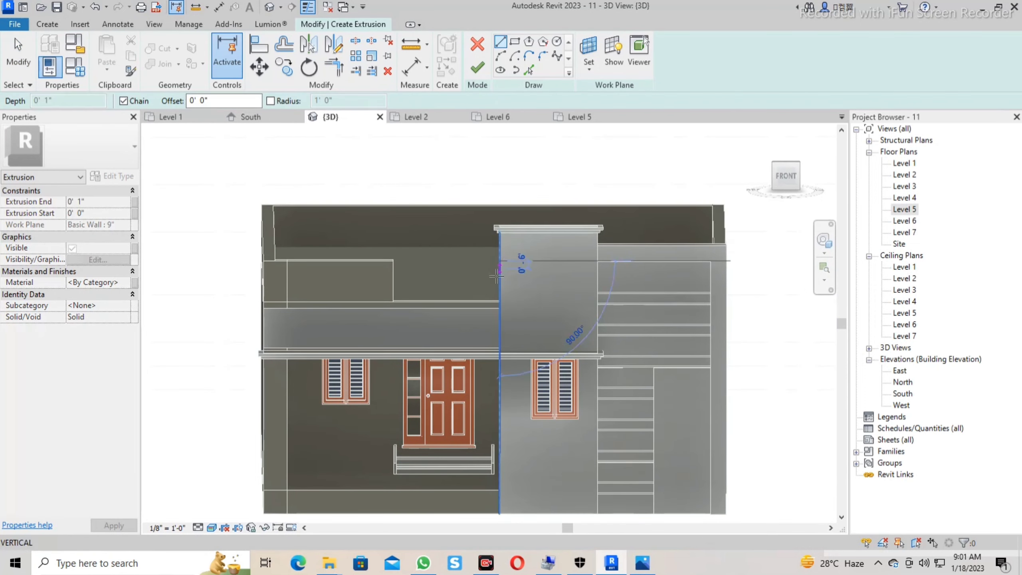
pyautogui.click(499, 348)
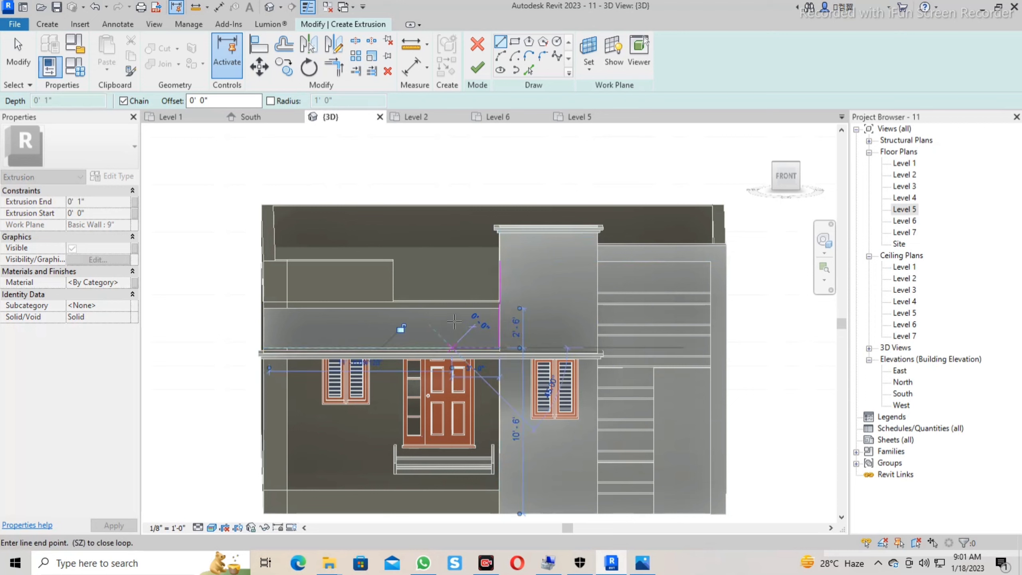
pyautogui.click(452, 347)
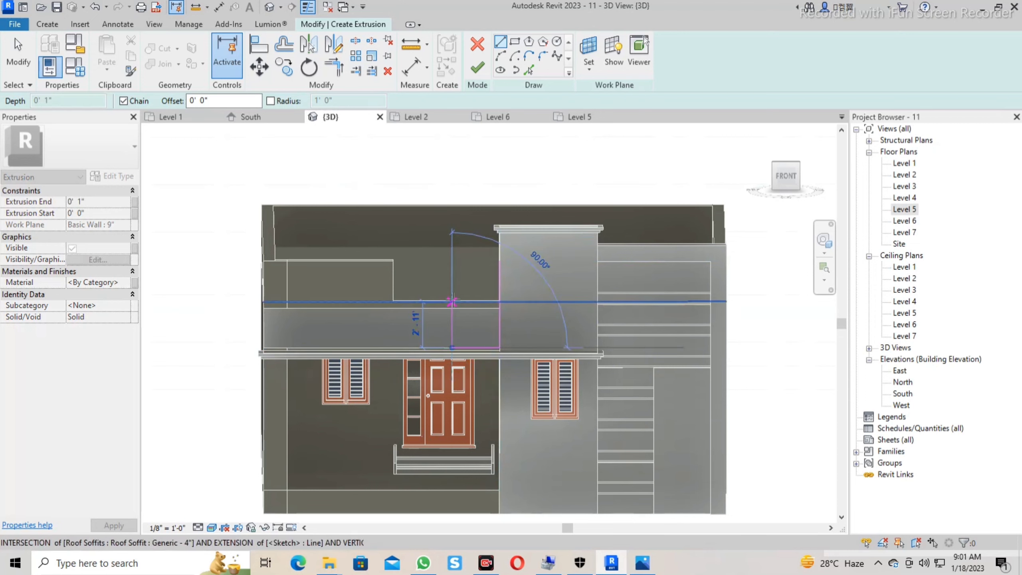
pyautogui.click(452, 301)
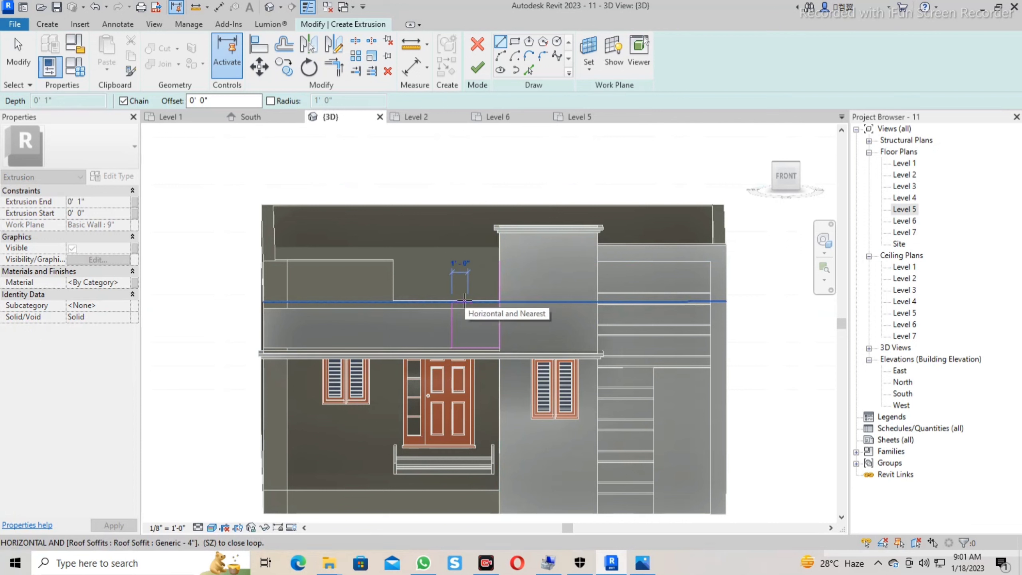
pyautogui.click(463, 301)
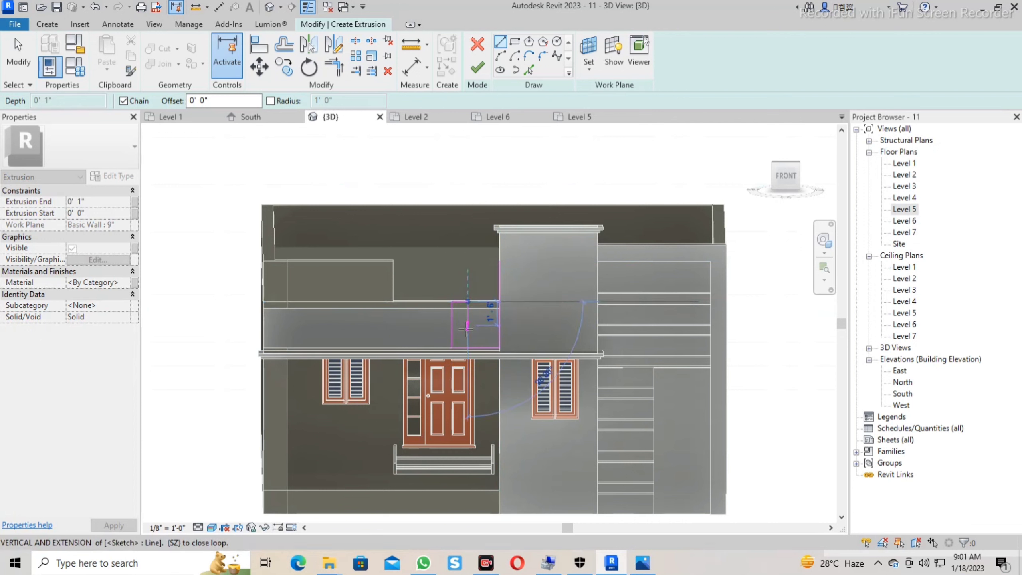
pyautogui.click(467, 333)
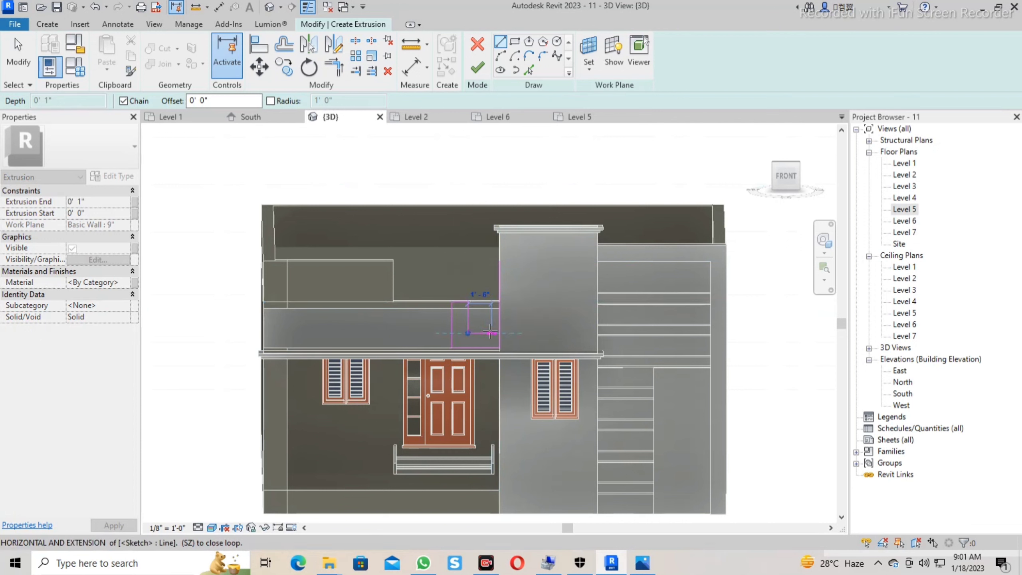
pyautogui.press('Escape')
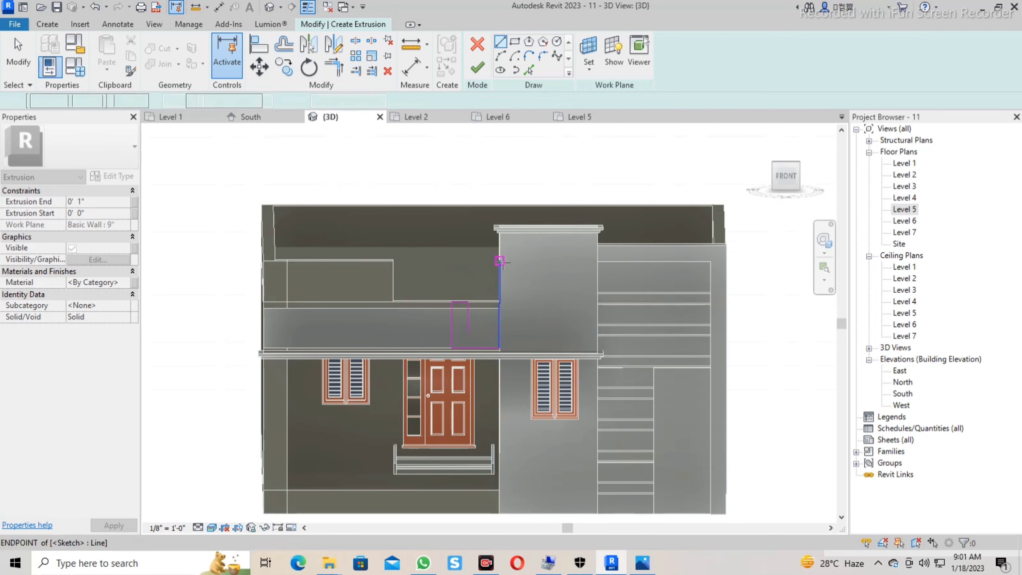
# Add the tall strip's top edge and close the outline down to the panel.
pyautogui.click(501, 261)
pyautogui.scroll(2, 491, 261)
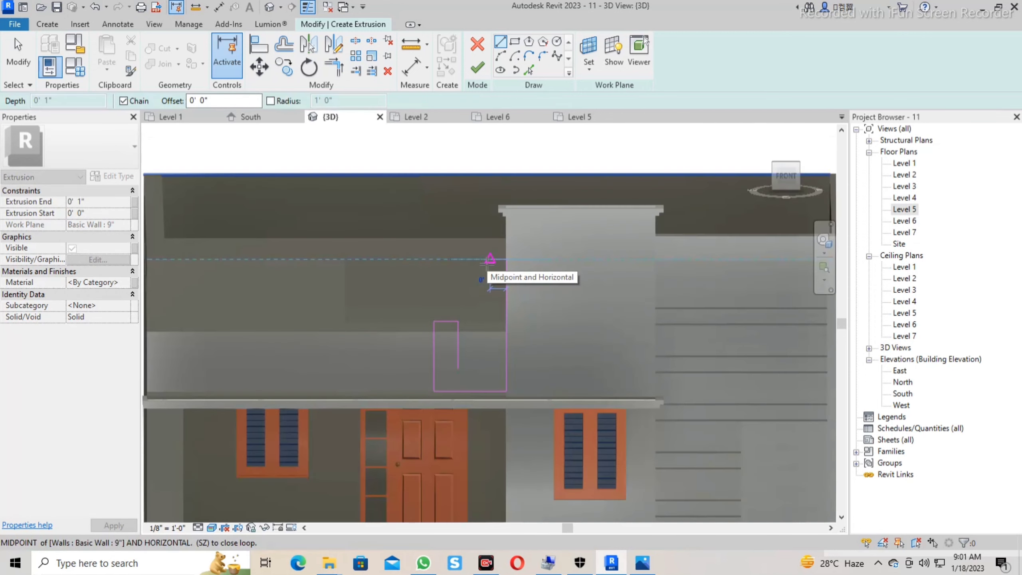
pyautogui.click(483, 260)
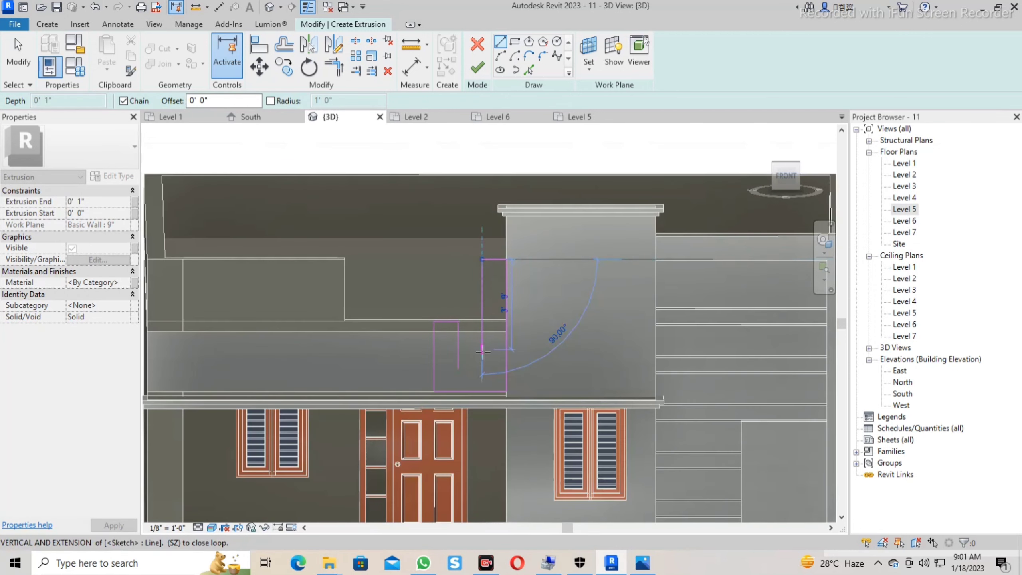
pyautogui.click(482, 369)
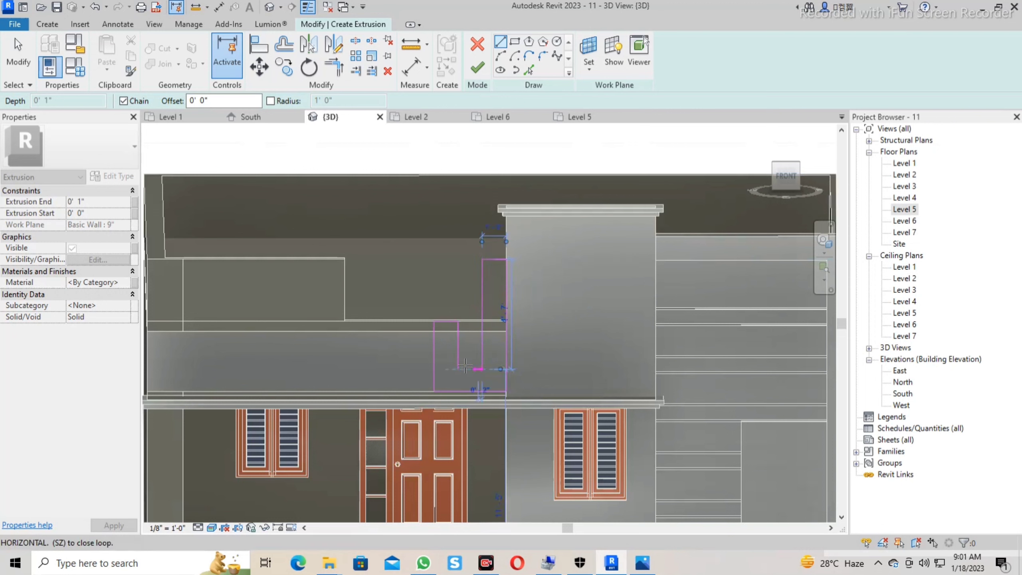
pyautogui.press('Escape')
pyautogui.press('Escape')
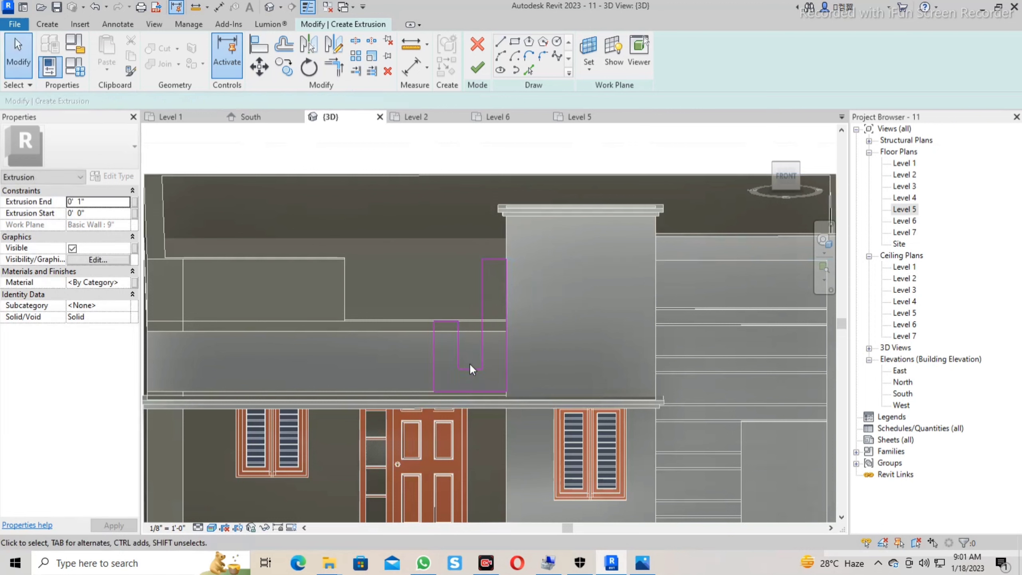
# Try resizing the tall vertical edge, dismiss the too-short error, and undo a line shift.
pyautogui.click(480, 342)
pyautogui.write('2')
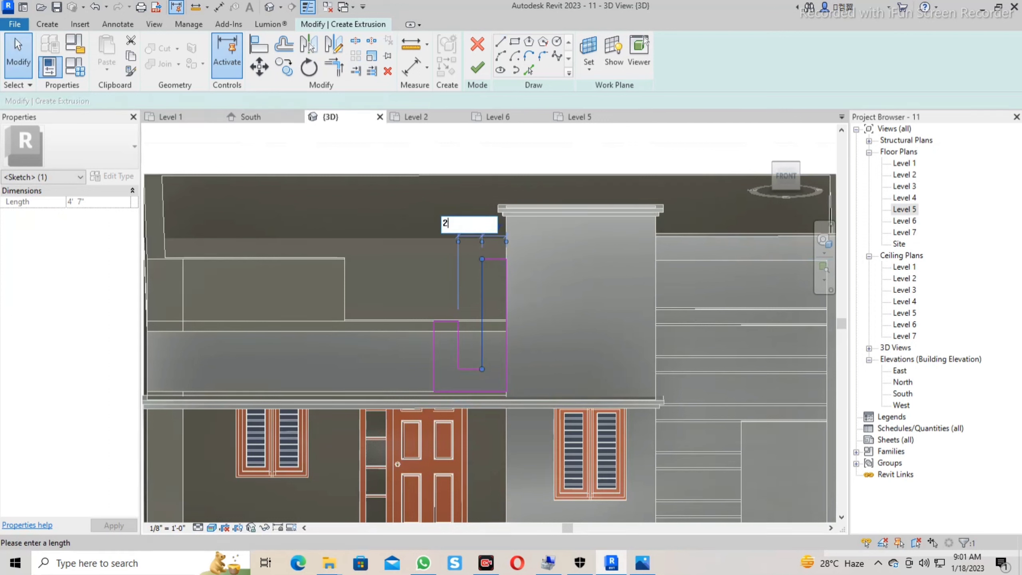
pyautogui.write("'")
pyautogui.press('Return')
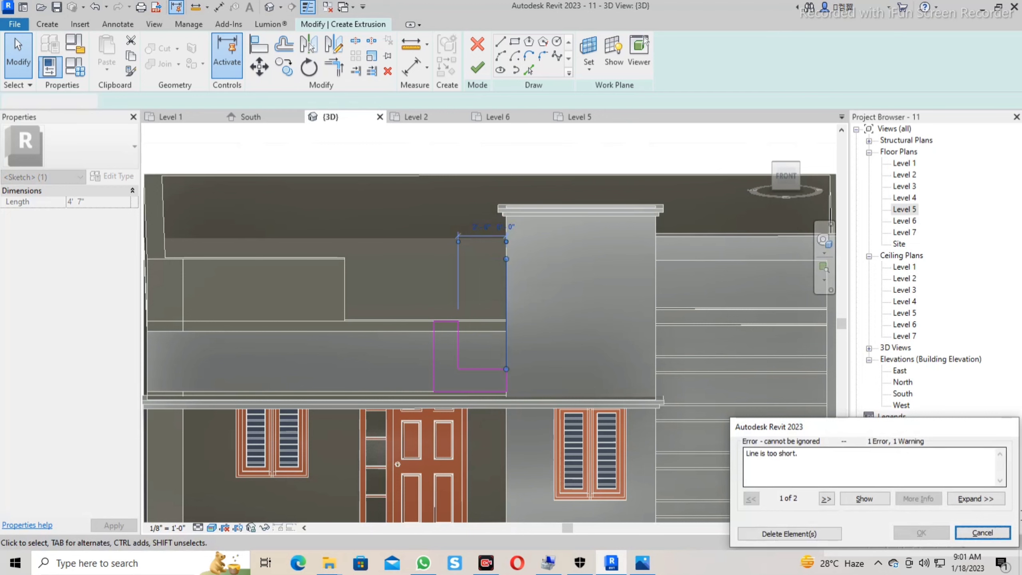
pyautogui.press('Escape')
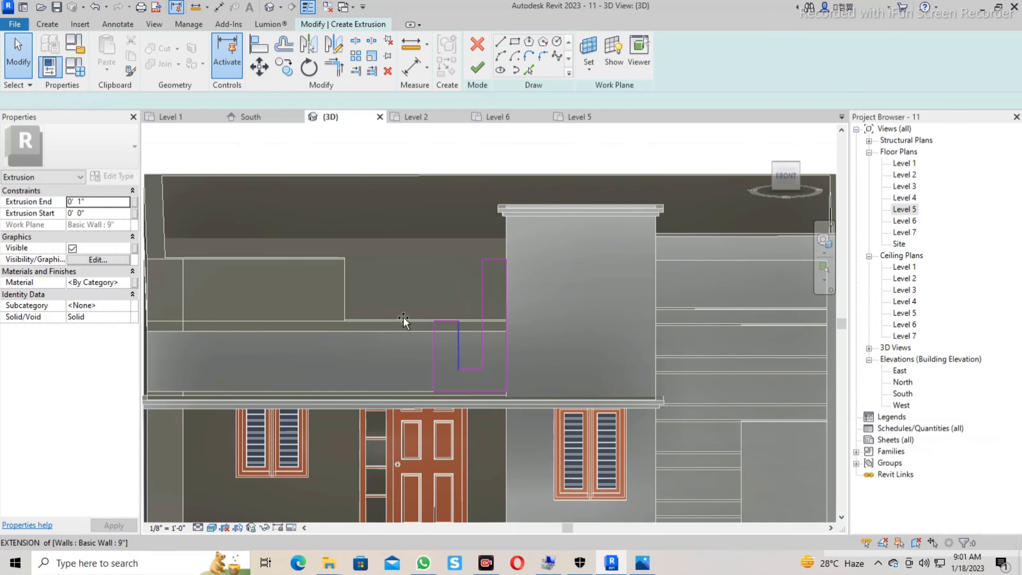
pyautogui.moveTo(458, 342); pyautogui.dragTo(452, 336)
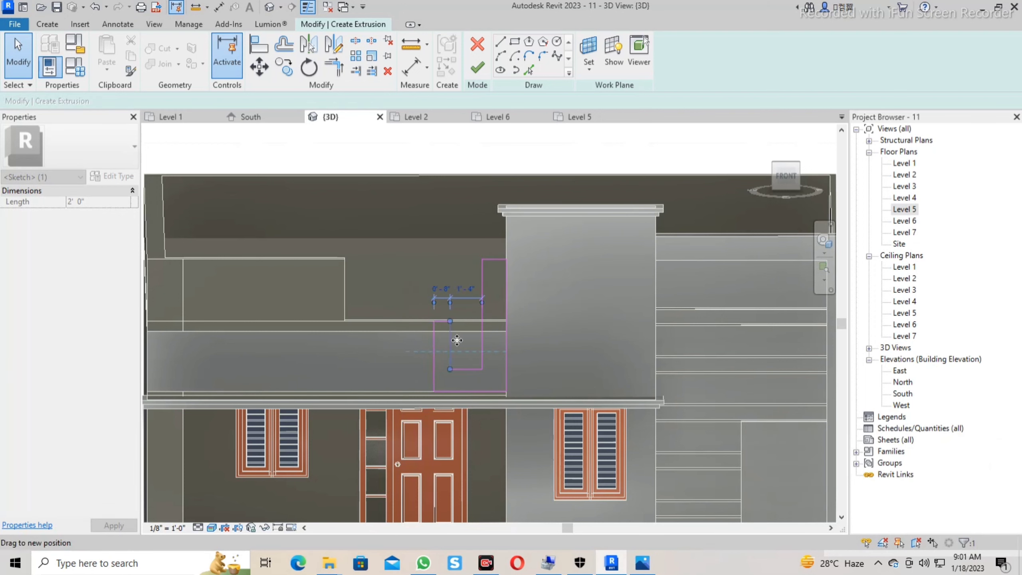
pyautogui.hotkey('ctrl', 'z')
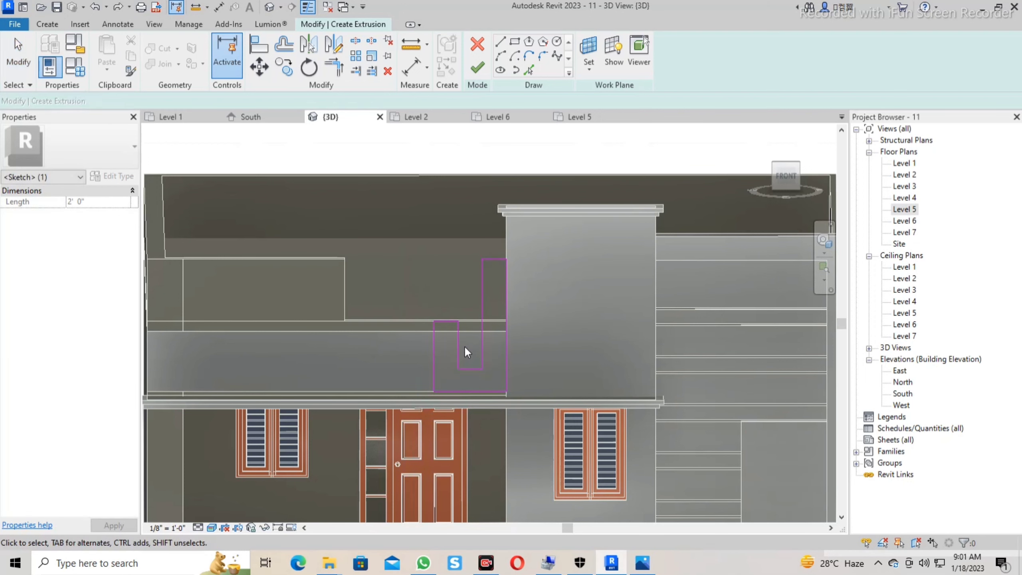
# Nudge the left leg's sketch lines left until the gap reads 1'-5".
pyautogui.moveTo(469, 353); pyautogui.dragTo(400, 316)
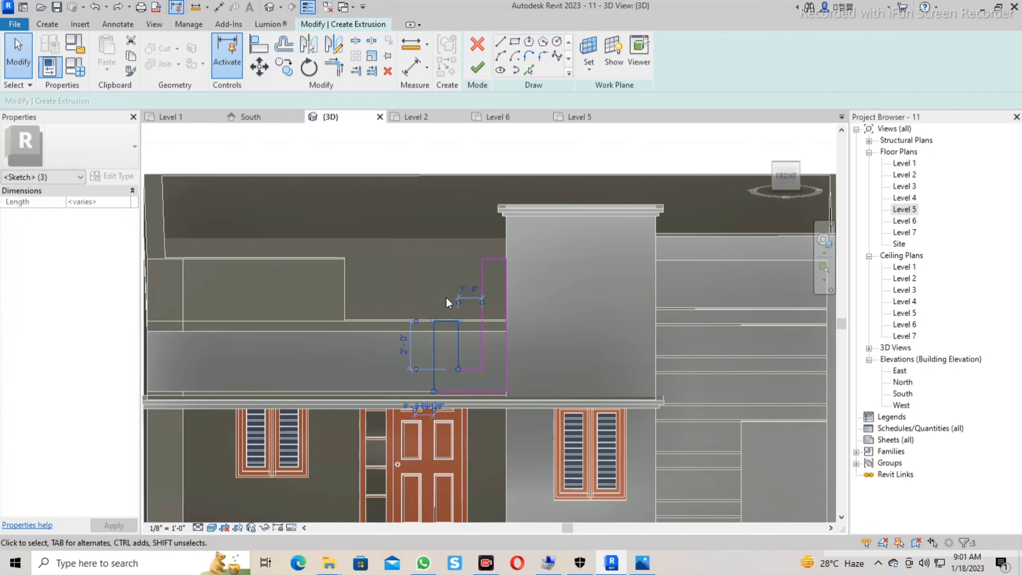
pyautogui.press('Left')
pyautogui.press('Left')
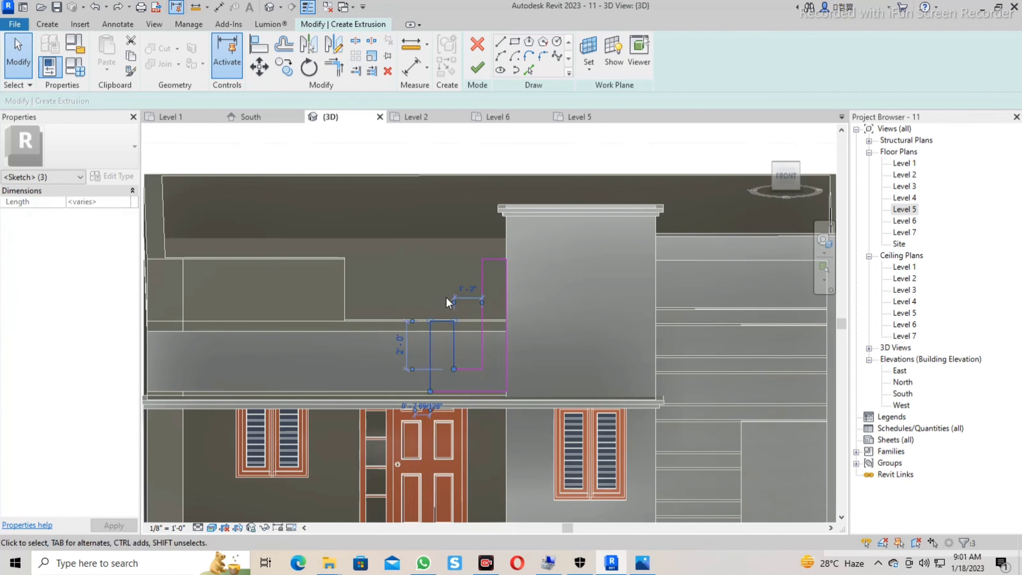
pyautogui.press('Left')
pyautogui.press('Left')
pyautogui.press('Left')
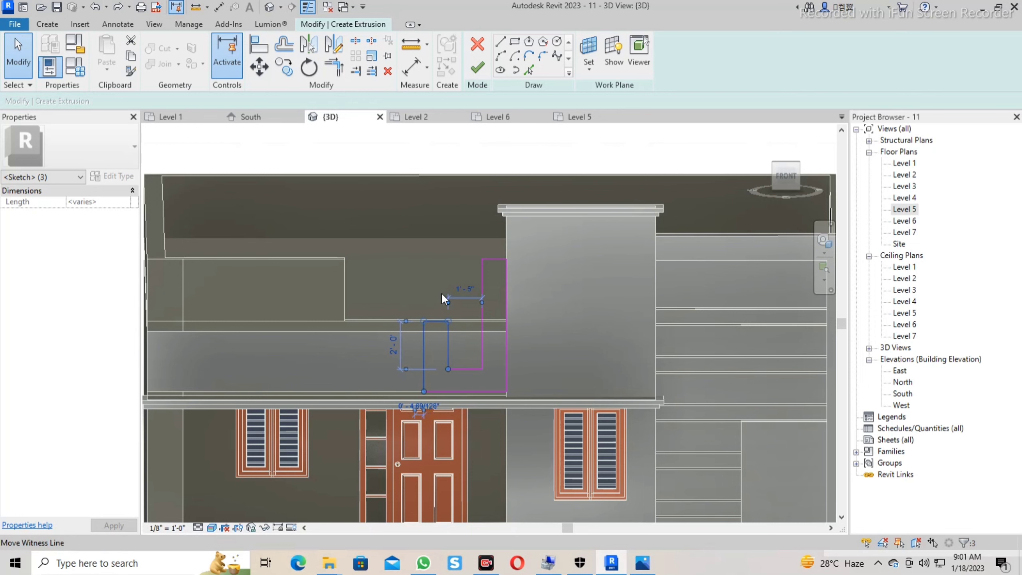
pyautogui.press('Left')
pyautogui.click(436, 274)
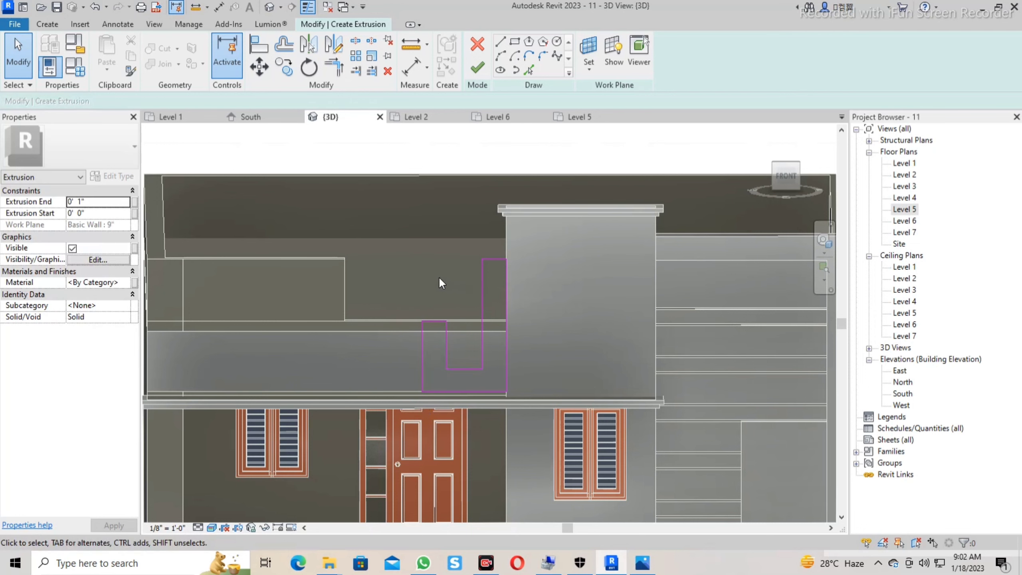
# Finish the hook-shaped sketch into a 1-inch-deep solid extrusion and inspect it.
pyautogui.keyDown('shift'); pyautogui.moveTo(449, 261); pyautogui.dragTo(456, 279, button='middle'); pyautogui.keyUp('shift')
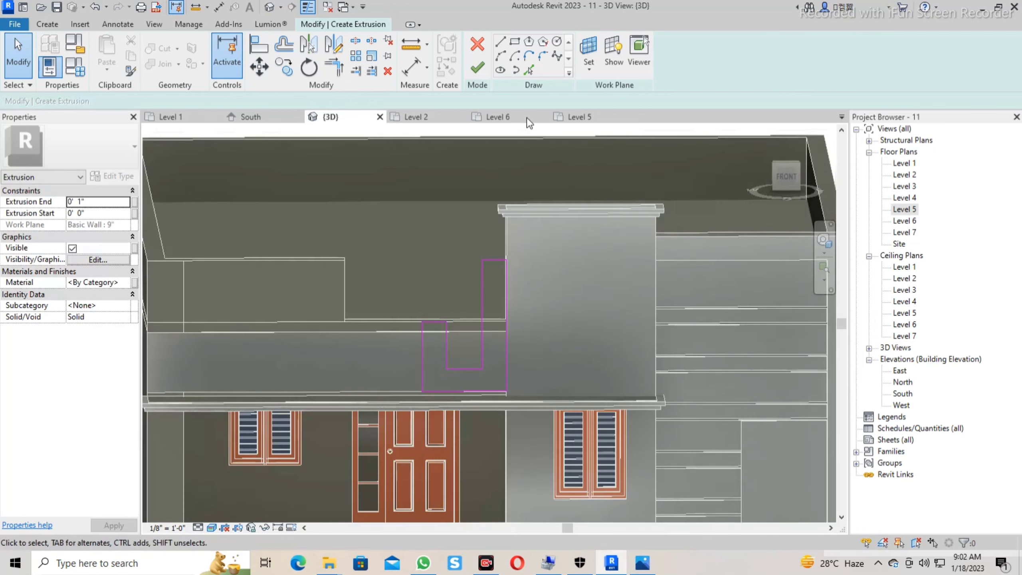
pyautogui.click(477, 68)
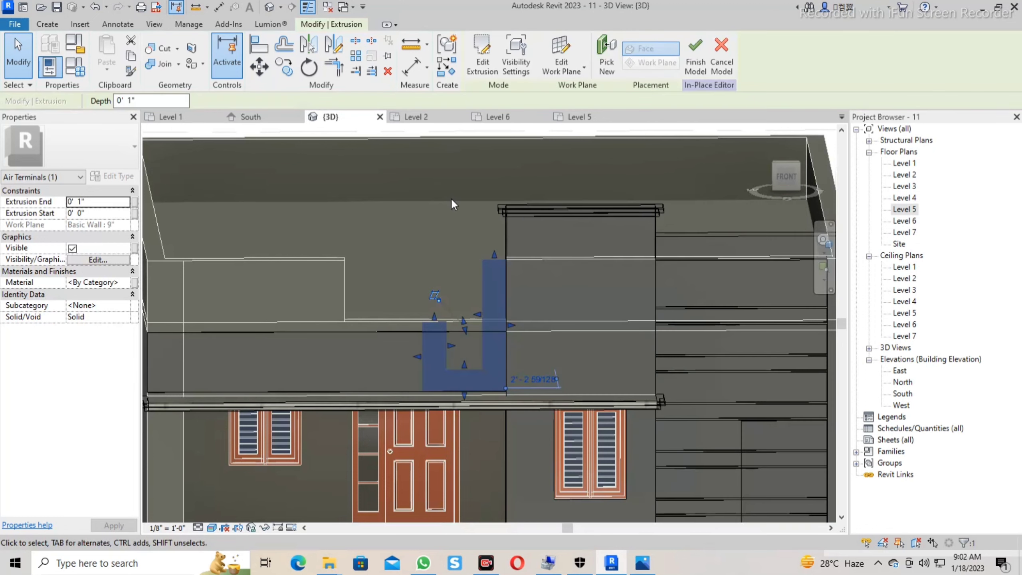
pyautogui.click(450, 198)
pyautogui.keyDown('shift'); pyautogui.moveTo(453, 265); pyautogui.dragTo(468, 258, button='middle'); pyautogui.keyUp('shift')
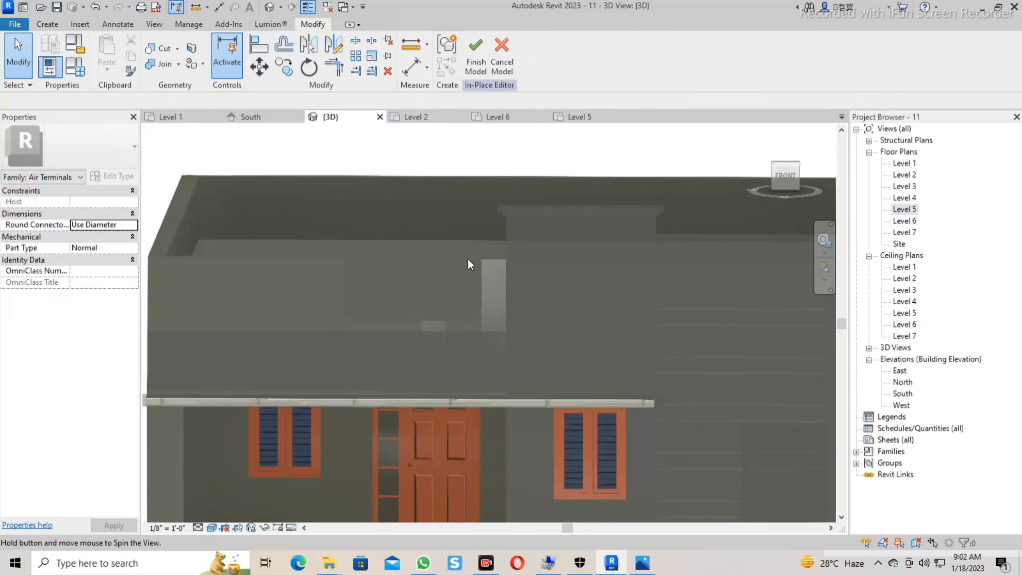
pyautogui.click(498, 262)
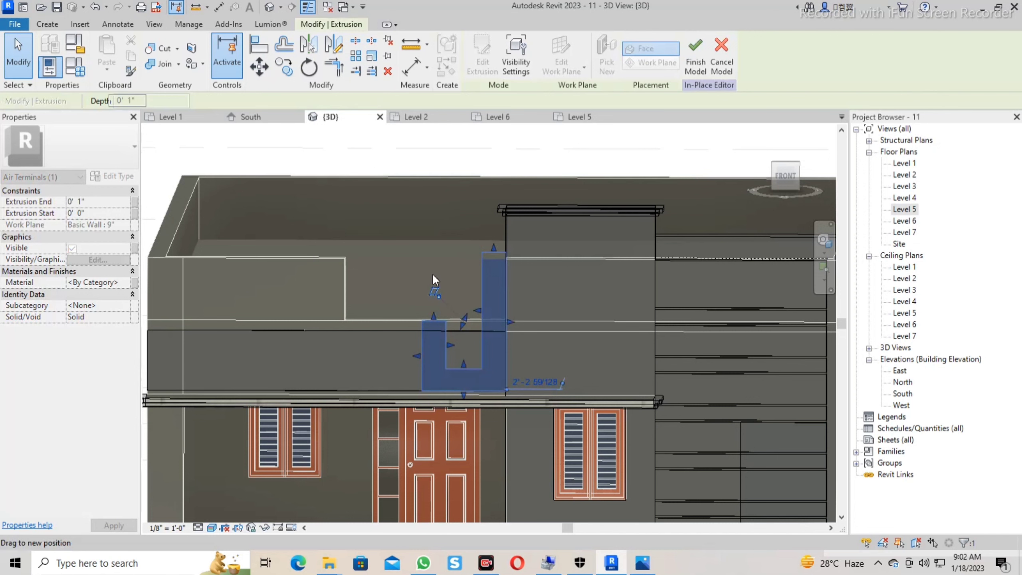
pyautogui.click(354, 348)
pyautogui.moveTo(357, 361)
pyautogui.keyDown('shift'); pyautogui.mouseDown(button='middle')
pyautogui.moveTo(370, 370)
pyautogui.moveTo(430, 338)
pyautogui.mouseUp(button='middle'); pyautogui.keyUp('shift')
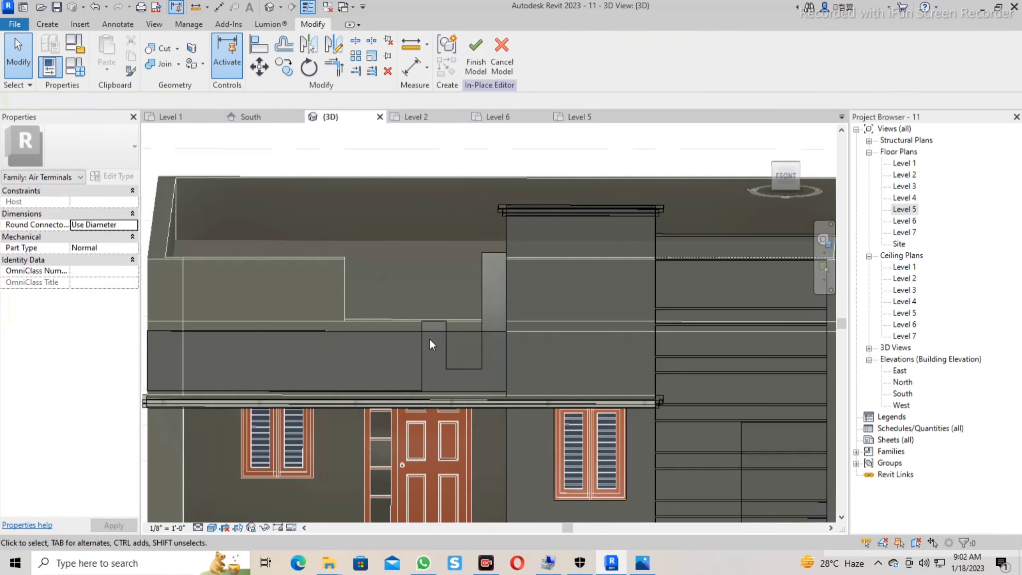
# Reopen the hook extrusion and re-host it on a newly picked work plane.
pyautogui.click(480, 303)
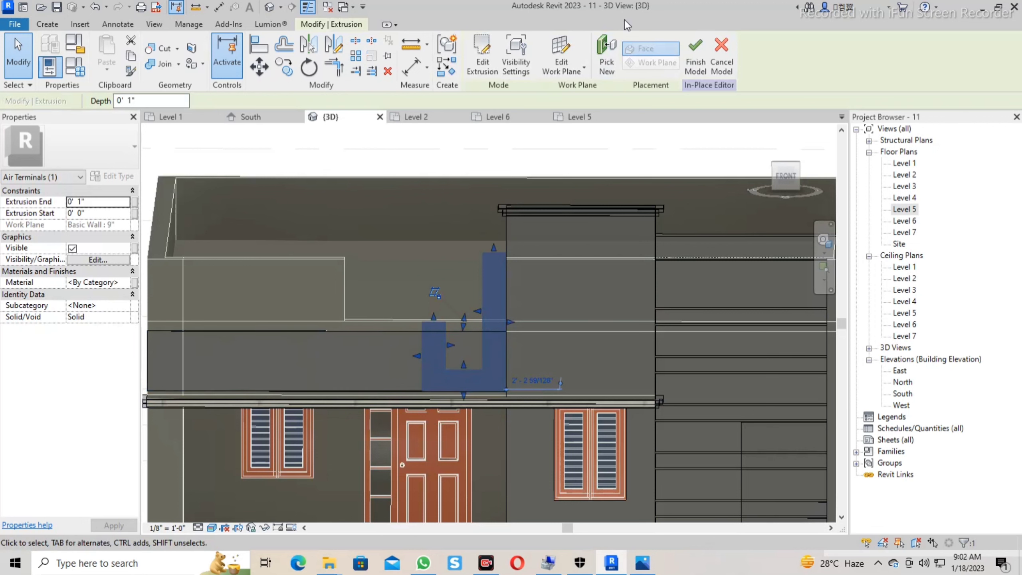
pyautogui.click(482, 56)
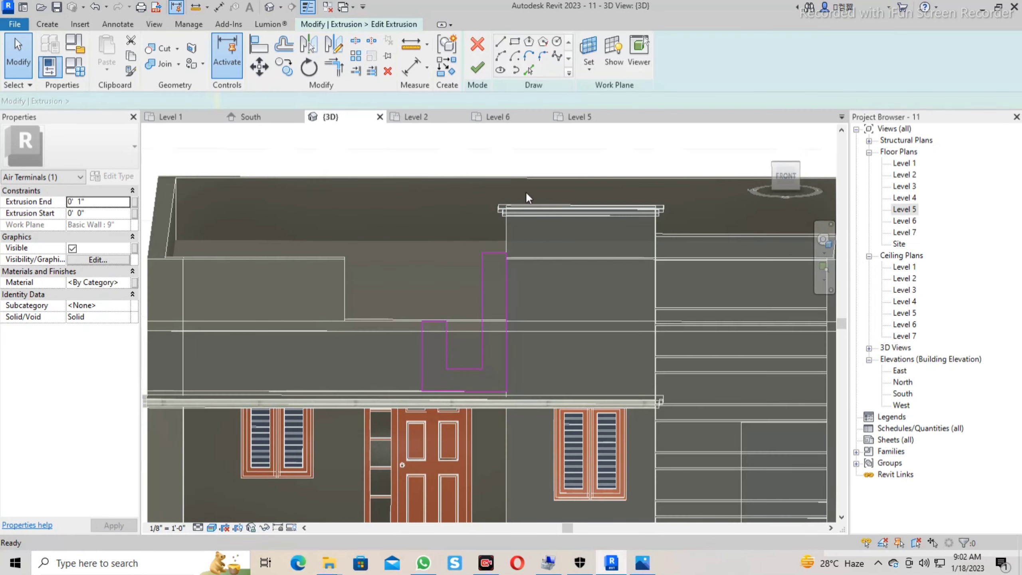
pyautogui.click(588, 48)
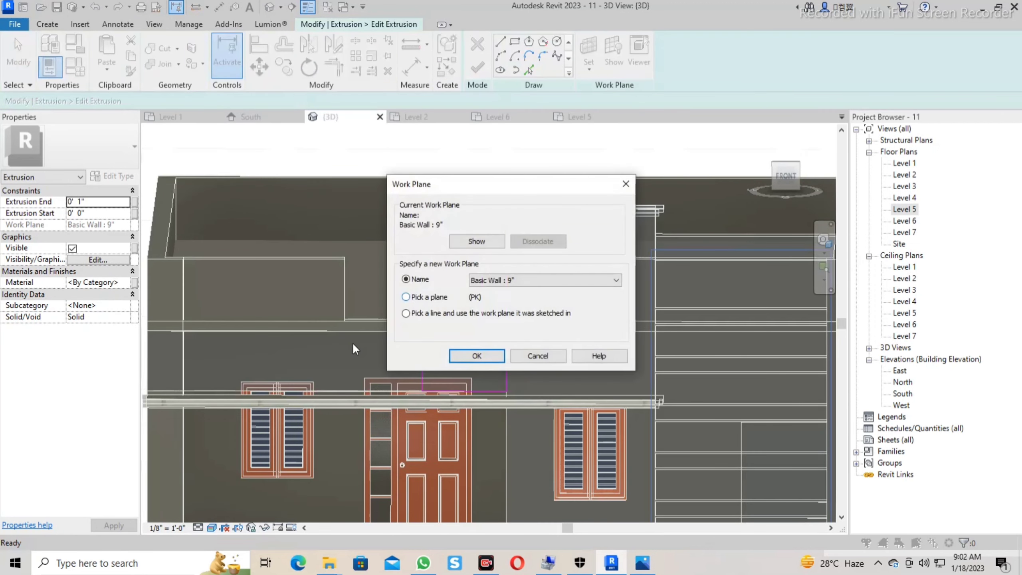
pyautogui.click(486, 356)
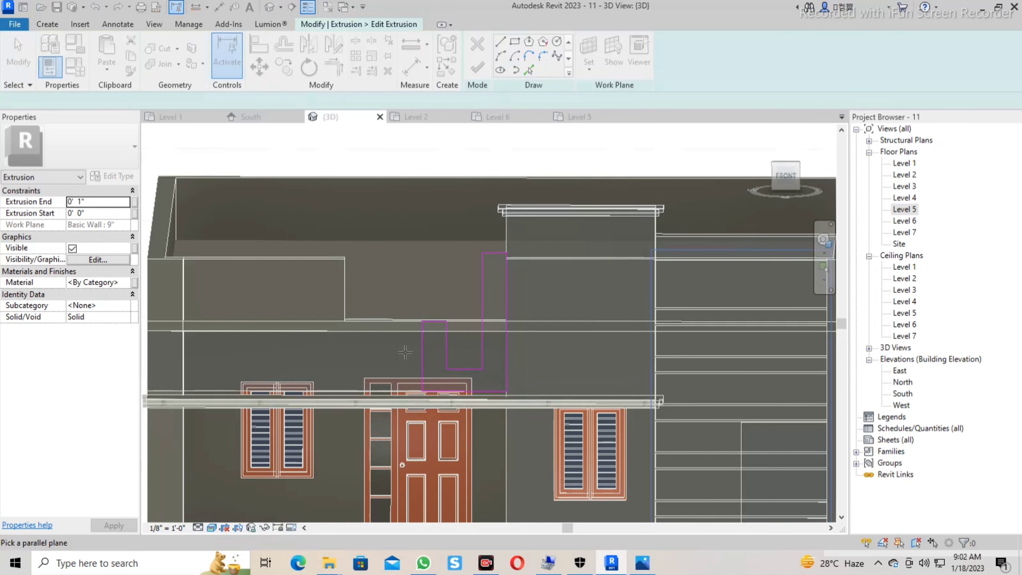
pyautogui.click(350, 353)
pyautogui.moveTo(350, 352)
pyautogui.keyDown('shift'); pyautogui.mouseDown(button='middle')
pyautogui.moveTo(422, 347)
pyautogui.moveTo(475, 411)
pyautogui.moveTo(552, 164)
pyautogui.mouseUp(button='middle'); pyautogui.keyUp('shift')
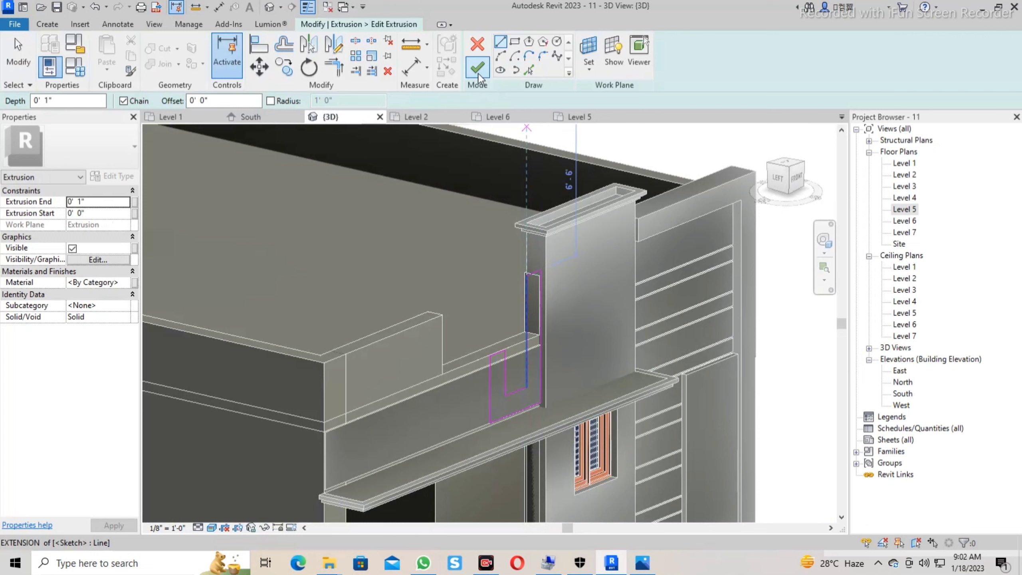
# Set the Extrusion Start to -0' 2" and finish the extrusion again.
pyautogui.click(96, 212)
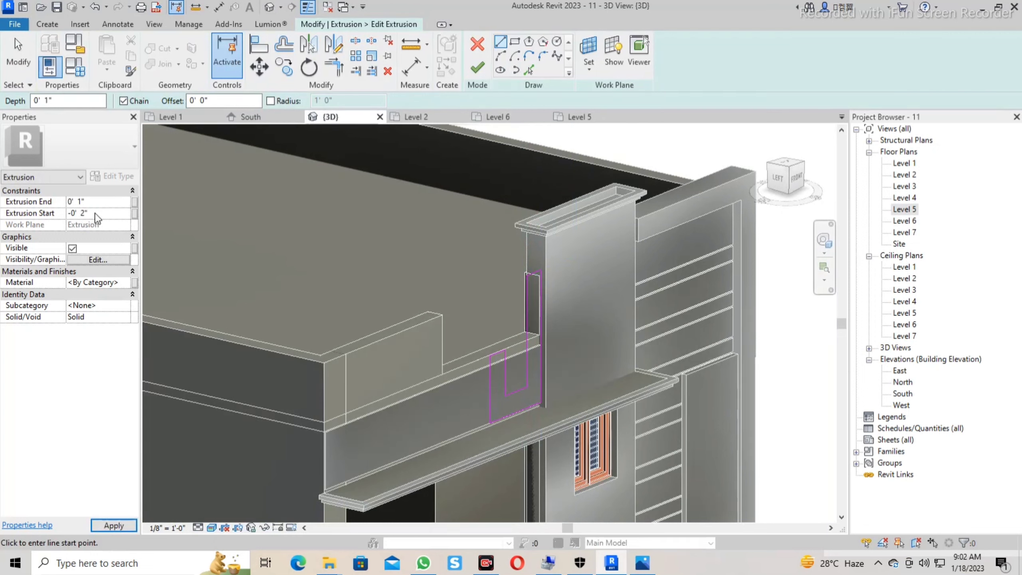
pyautogui.click(473, 71)
pyautogui.click(443, 257)
pyautogui.moveTo(457, 297)
pyautogui.keyDown('shift'); pyautogui.mouseDown(button='middle')
pyautogui.moveTo(569, 378)
pyautogui.moveTo(537, 358)
pyautogui.moveTo(389, 340)
pyautogui.moveTo(353, 306)
pyautogui.moveTo(221, 315)
pyautogui.moveTo(385, 334)
pyautogui.moveTo(275, 322)
pyautogui.moveTo(308, 332)
pyautogui.mouseUp(button='middle'); pyautogui.keyUp('shift')
pyautogui.moveTo(494, 382)
pyautogui.mouseDown(button='middle')
pyautogui.moveTo(485, 369)
pyautogui.moveTo(510, 362)
pyautogui.mouseUp(button='middle')
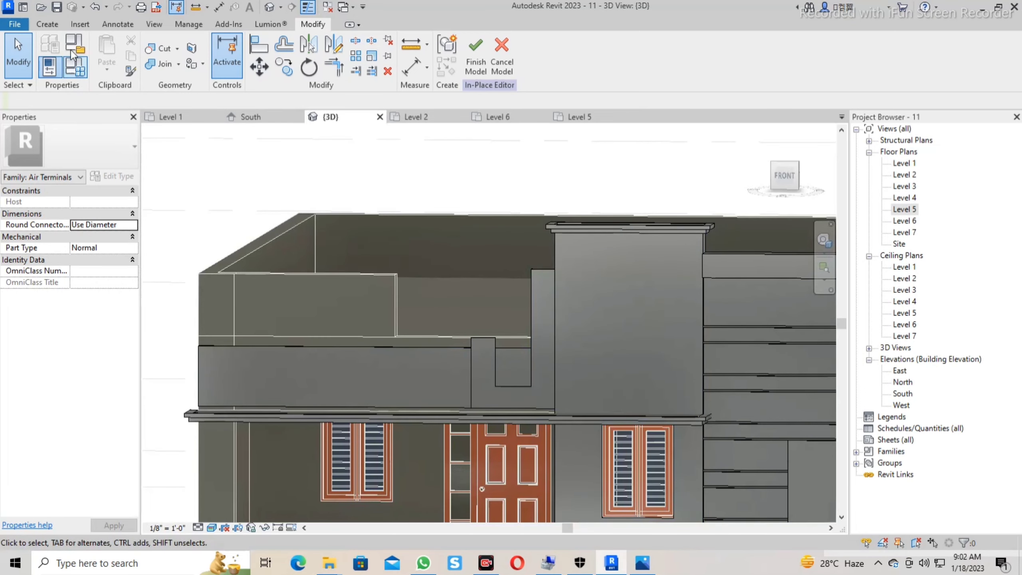
# Start a new extrusion and draw a tall rectangular strip beside the tower block.
pyautogui.click(50, 23)
pyautogui.click(107, 48)
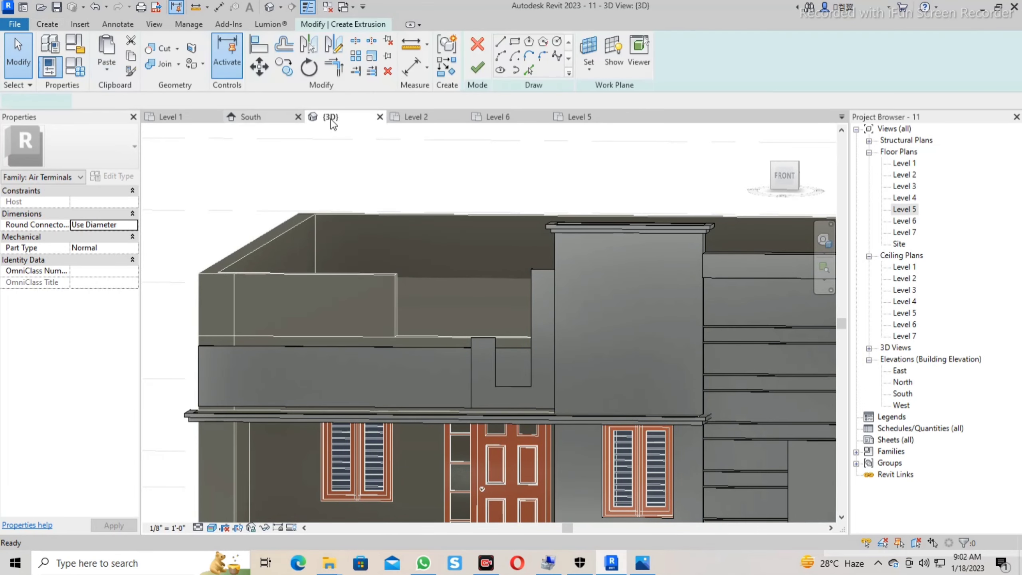
pyautogui.click(515, 41)
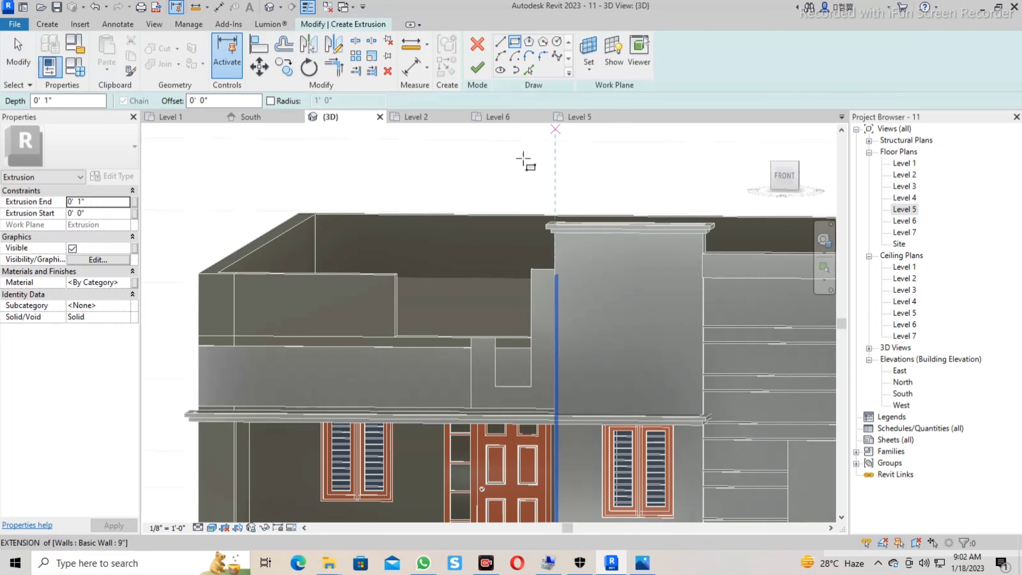
pyautogui.click(495, 386)
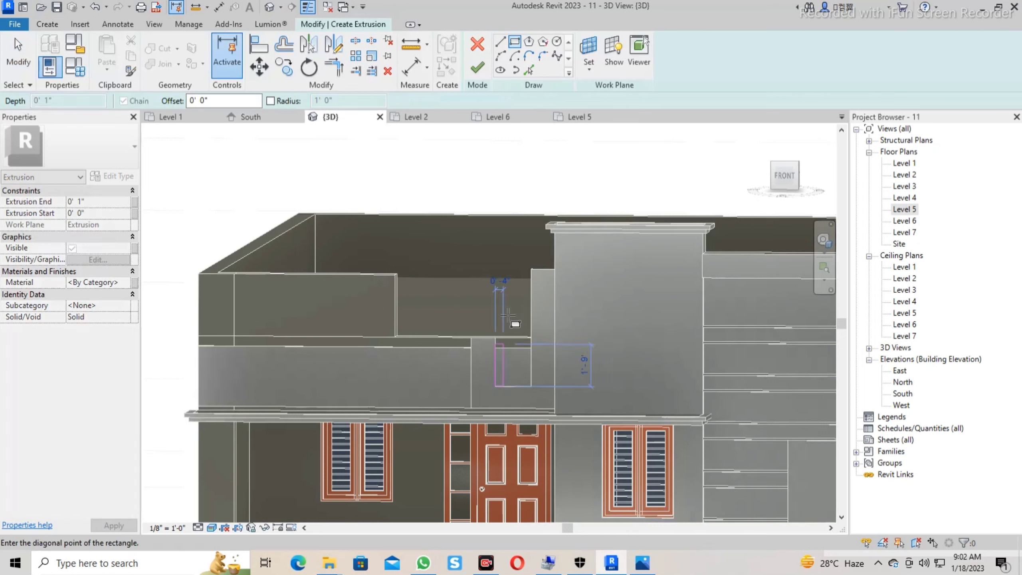
pyautogui.click(532, 270)
pyautogui.click(114, 199)
pyautogui.write('0 1/4')
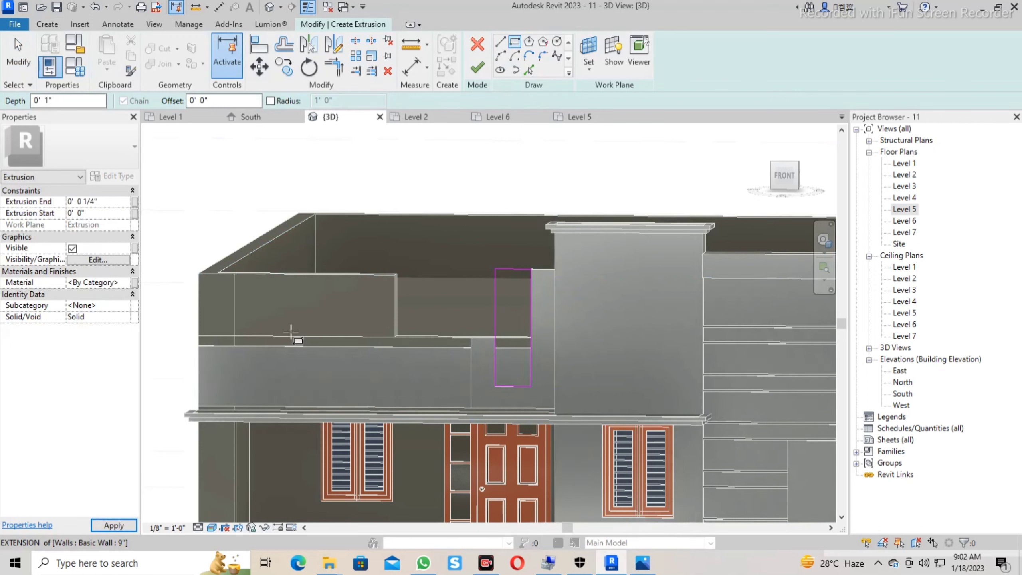
# Host the strip on a picked plane, set Extrusion Start to -0' 2", and finish it.
pyautogui.click(589, 64)
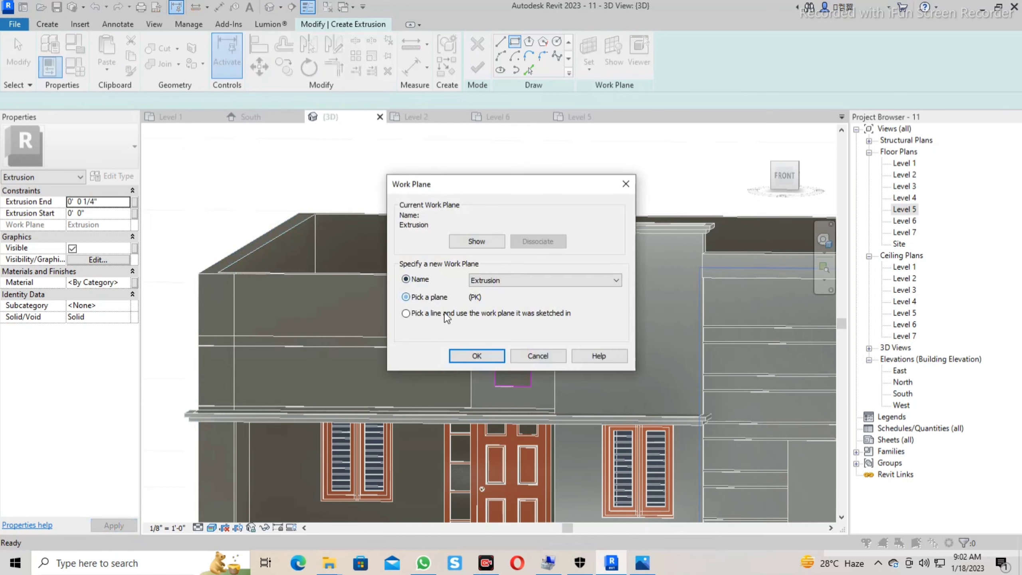
pyautogui.click(477, 356)
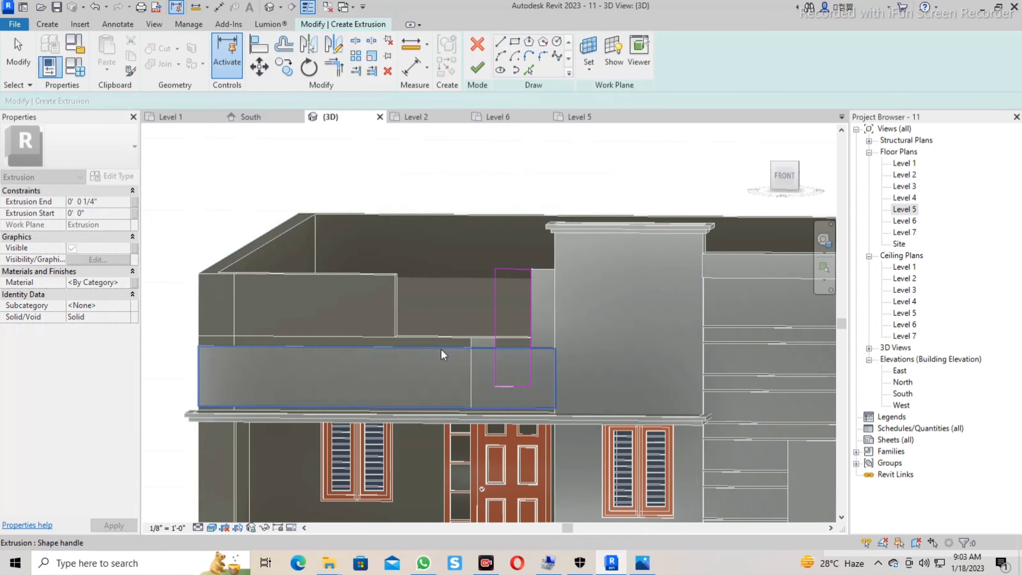
pyautogui.click(657, 334)
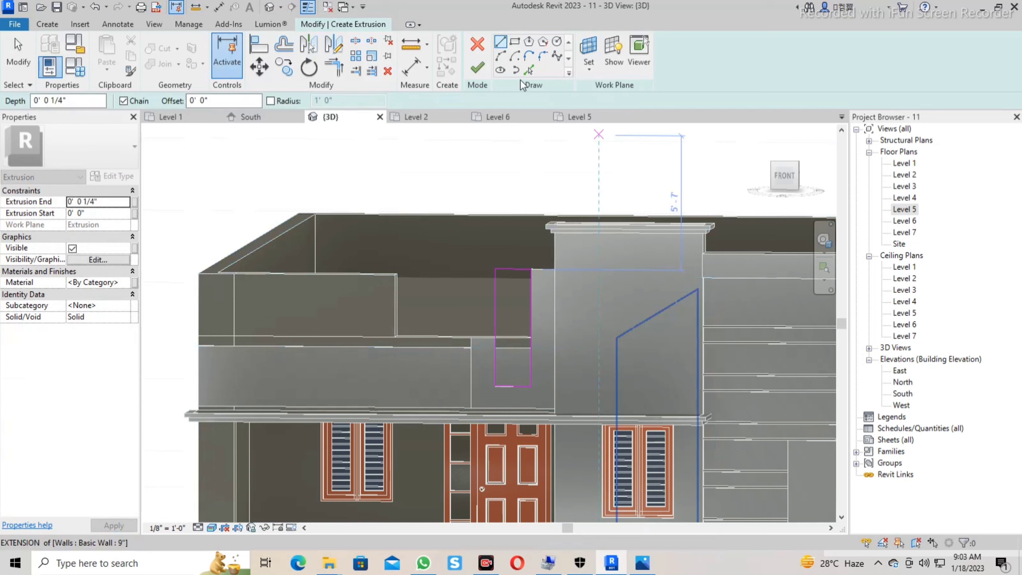
pyautogui.click(104, 213)
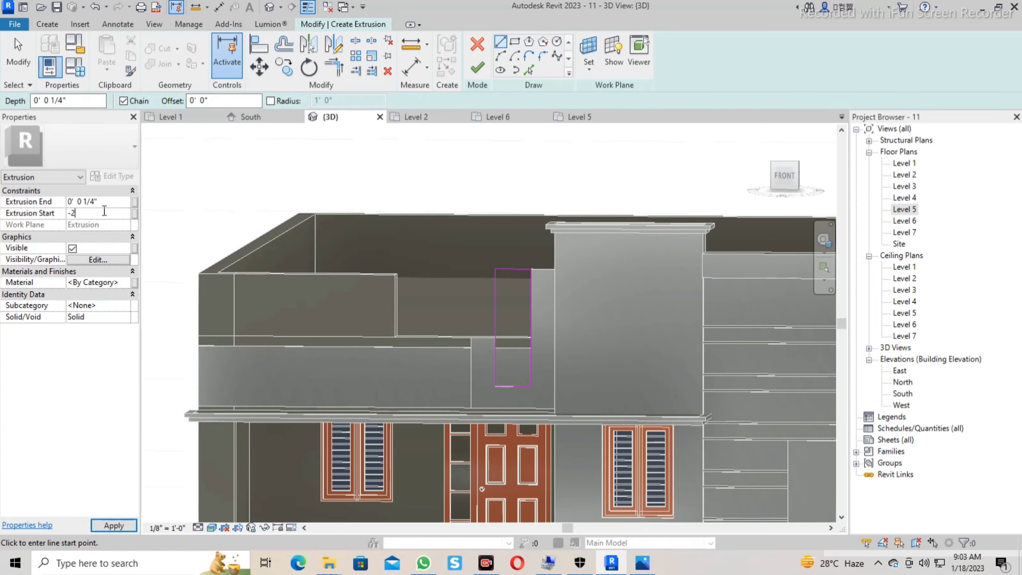
pyautogui.click(479, 68)
pyautogui.click(476, 200)
pyautogui.moveTo(475, 196)
pyautogui.keyDown('shift'); pyautogui.mouseDown(button='middle')
pyautogui.moveTo(541, 217)
pyautogui.moveTo(464, 381)
pyautogui.moveTo(338, 354)
pyautogui.moveTo(350, 361)
pyautogui.mouseUp(button='middle'); pyautogui.keyUp('shift')
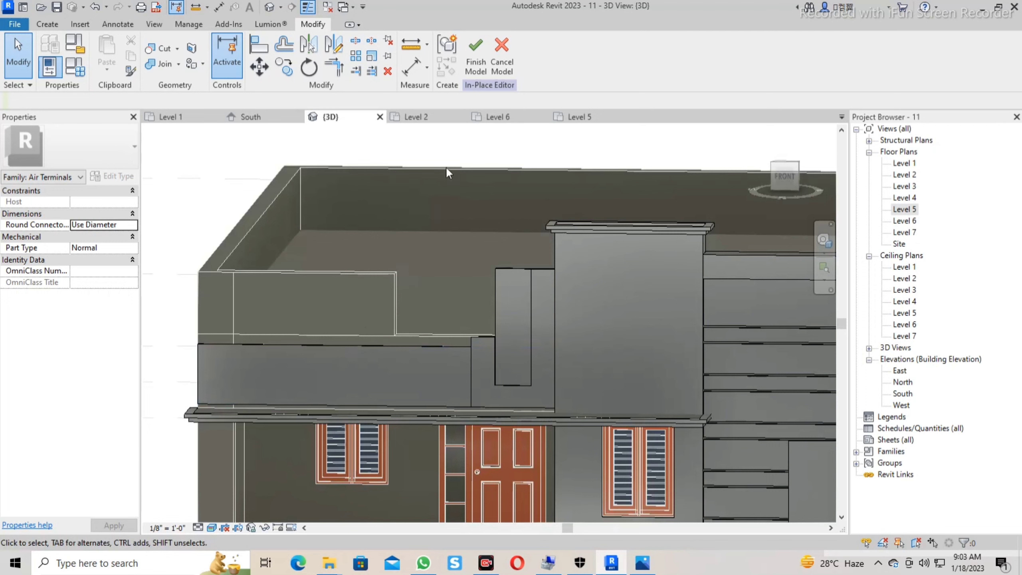
# Finish the in-place model and narrow the parapet's raised left section by editing its profile.
pyautogui.click(476, 63)
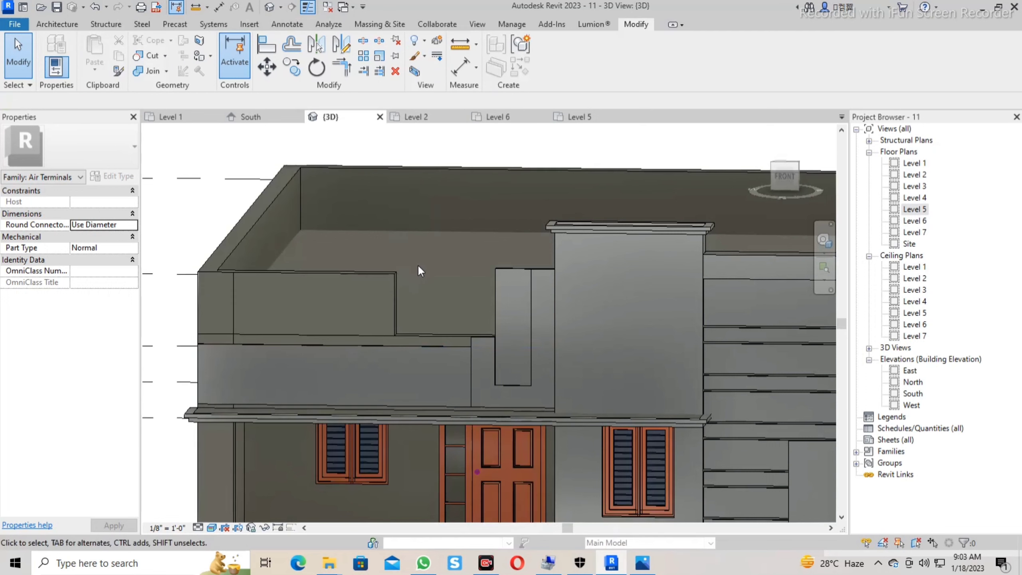
pyautogui.doubleClick(393, 296)
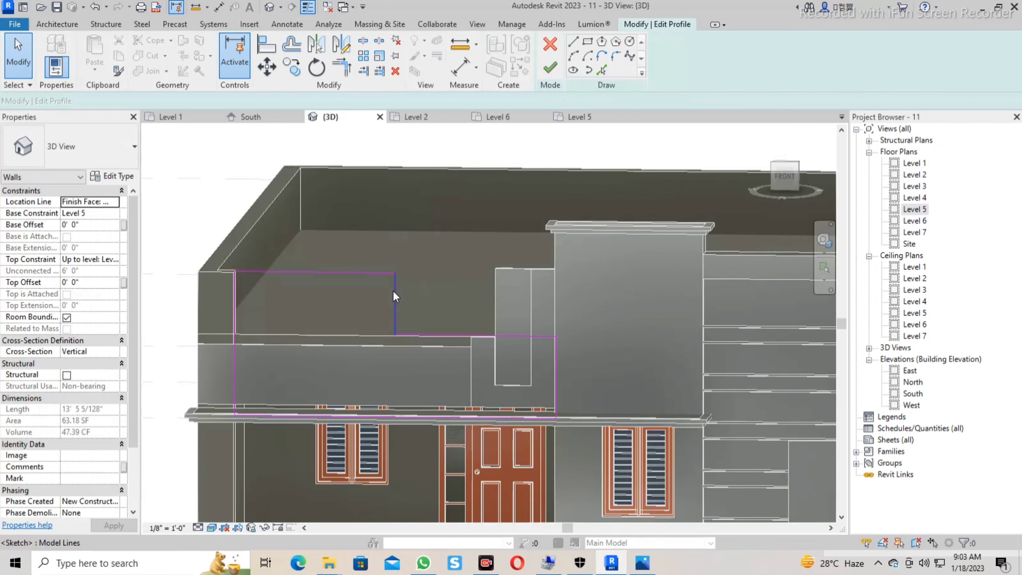
pyautogui.moveTo(392, 291); pyautogui.dragTo(356, 295)
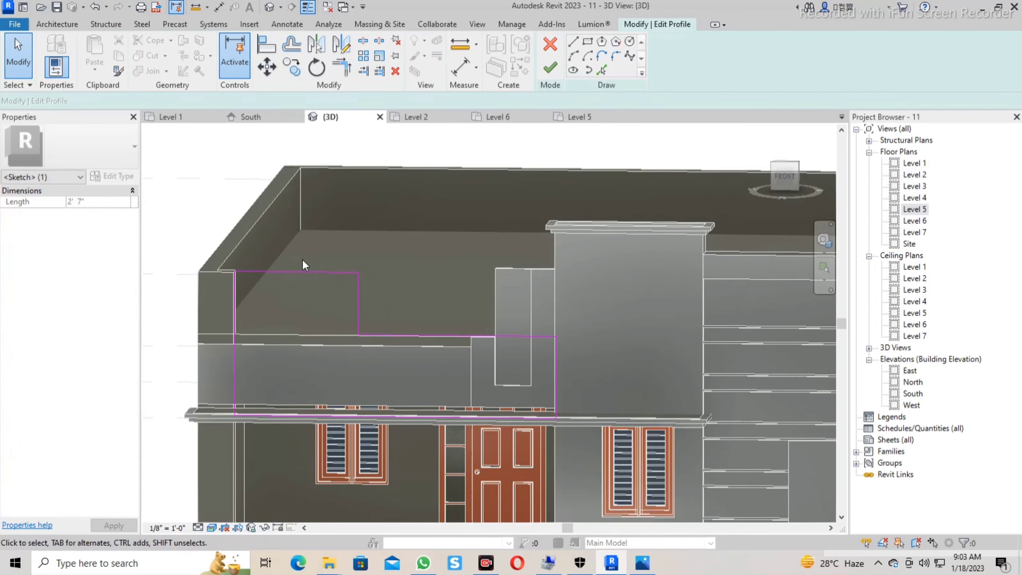
pyautogui.click(545, 69)
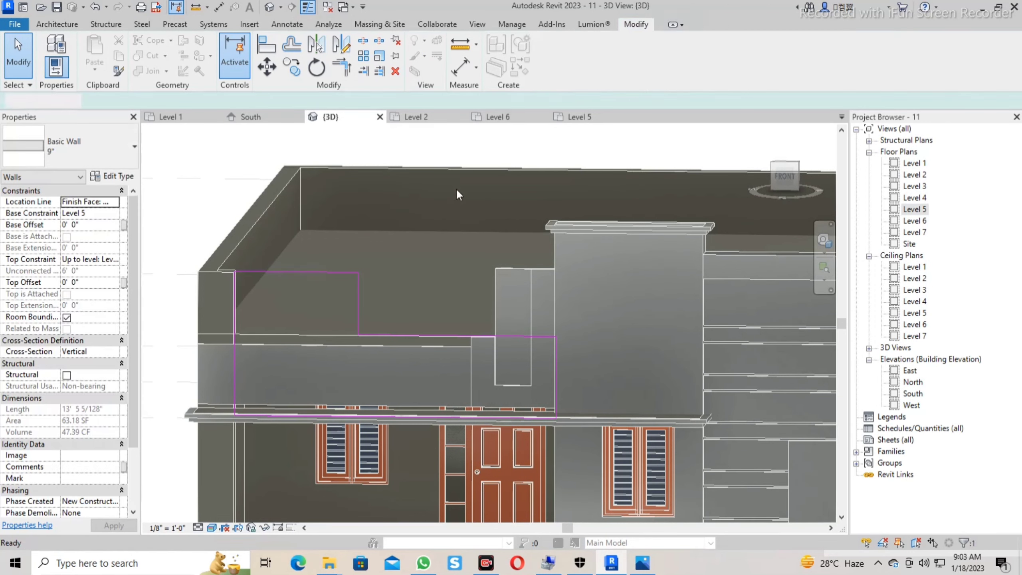
pyautogui.press('Escape')
pyautogui.moveTo(441, 221)
pyautogui.keyDown('shift'); pyautogui.mouseDown(button='middle')
pyautogui.moveTo(449, 236)
pyautogui.moveTo(427, 256)
pyautogui.mouseUp(button='middle'); pyautogui.keyUp('shift')
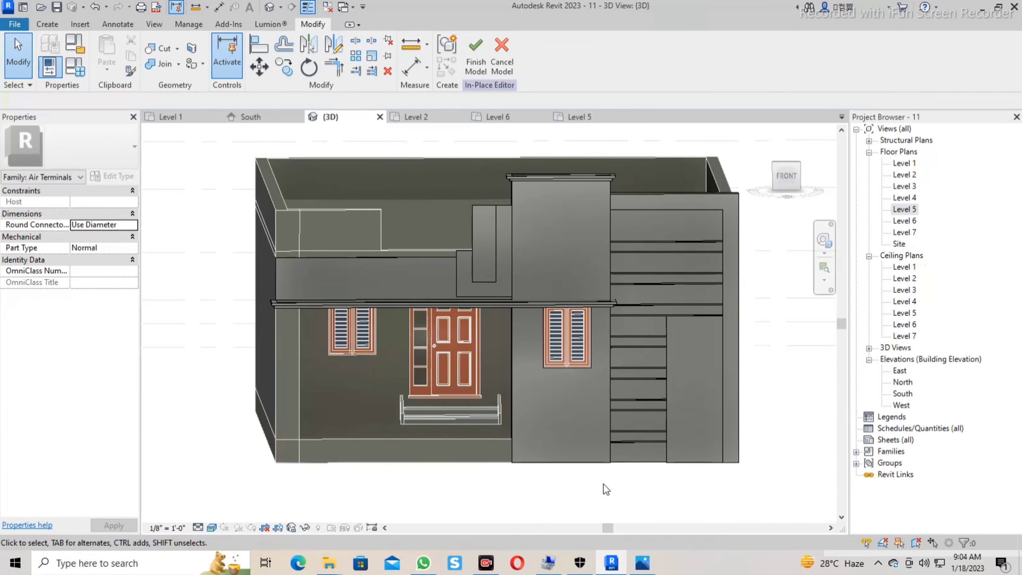
pyautogui.moveTo(604, 484)
pyautogui.keyDown('shift'); pyautogui.mouseDown(button='middle')
pyautogui.moveTo(553, 489)
pyautogui.moveTo(601, 491)
pyautogui.mouseUp(button='middle'); pyautogui.keyUp('shift')
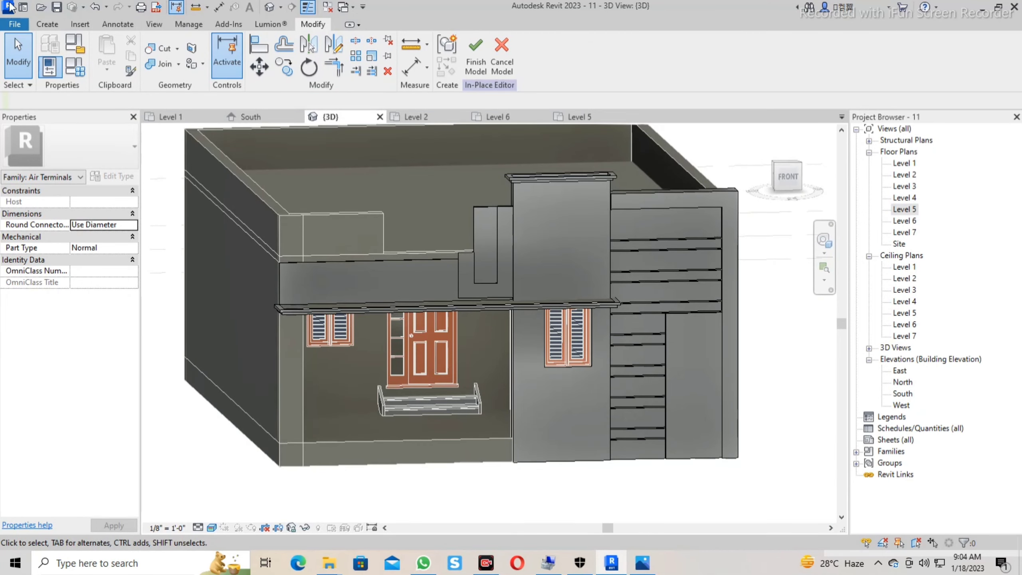
# Start a solid extrusion and sketch the first line along the ledge.
pyautogui.click(41, 26)
pyautogui.click(111, 58)
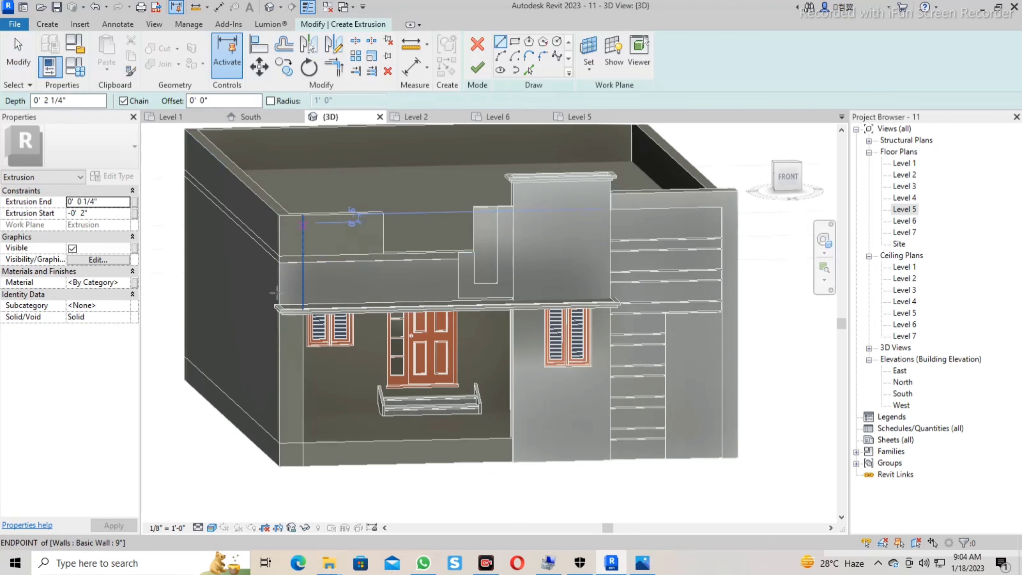
pyautogui.click(414, 247)
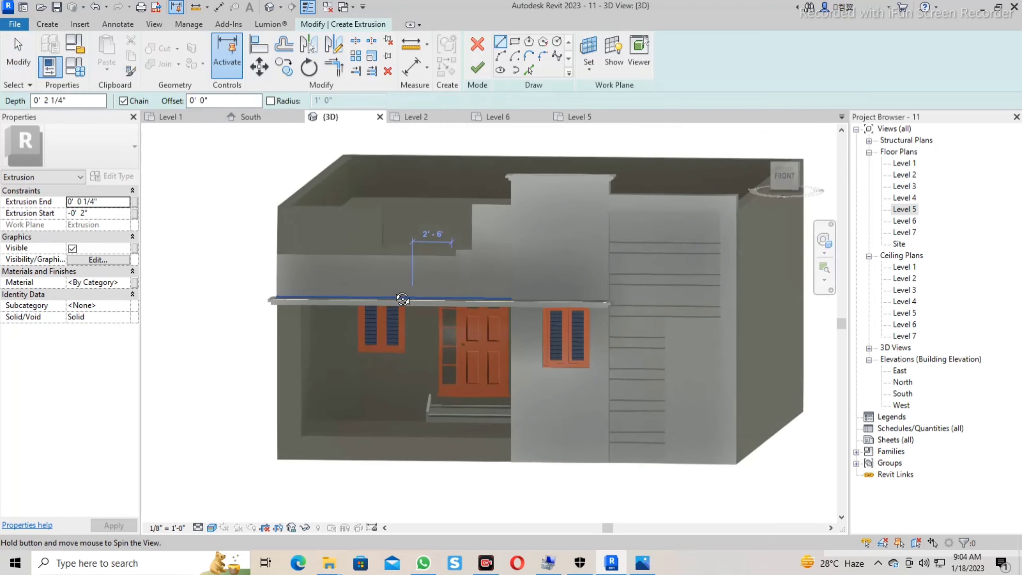
pyautogui.keyDown('shift'); pyautogui.moveTo(402, 302); pyautogui.dragTo(541, 83, button='middle'); pyautogui.keyUp('shift')
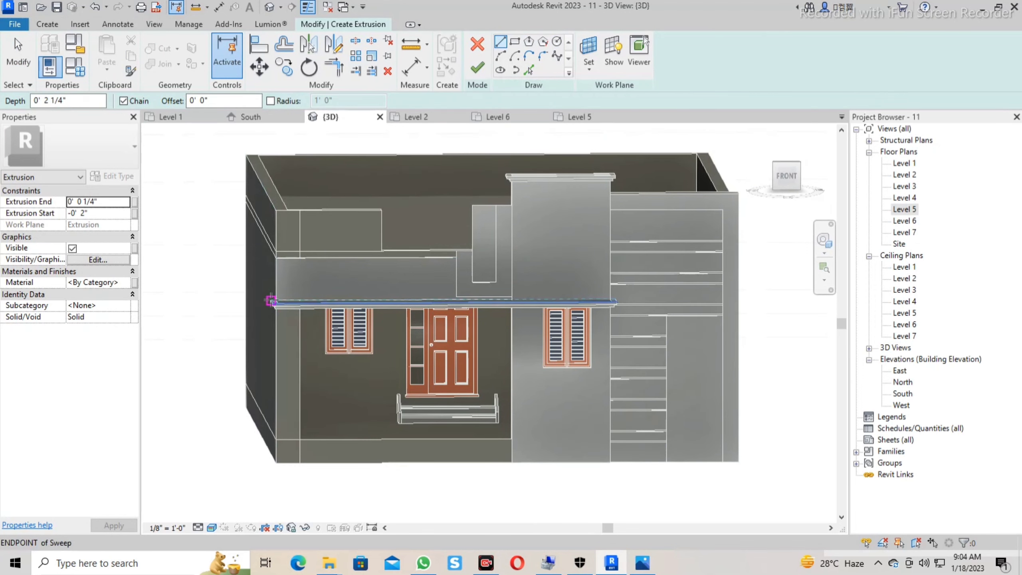
pyautogui.click(299, 293)
pyautogui.scroll(2, 299, 293)
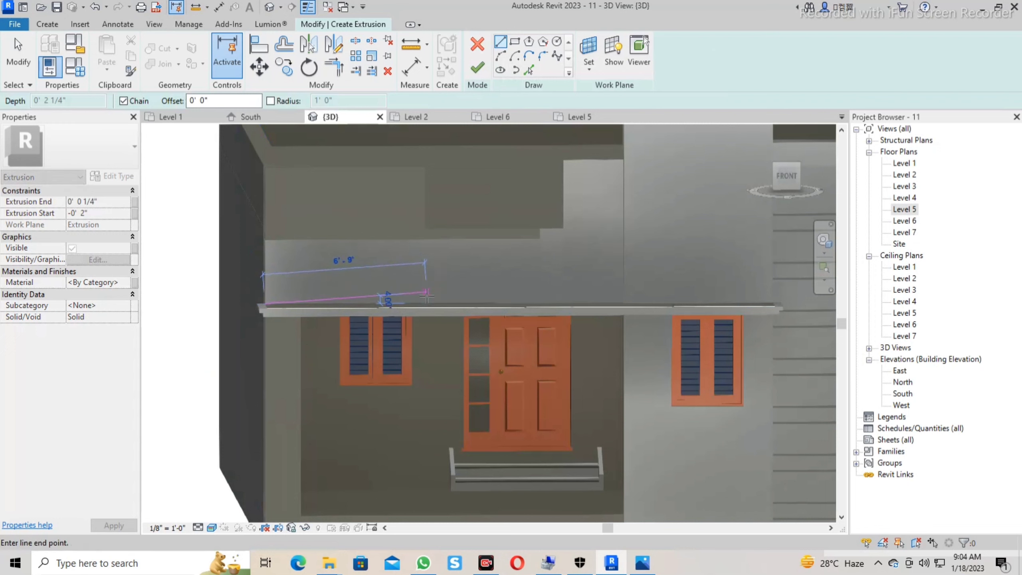
pyautogui.click(474, 304)
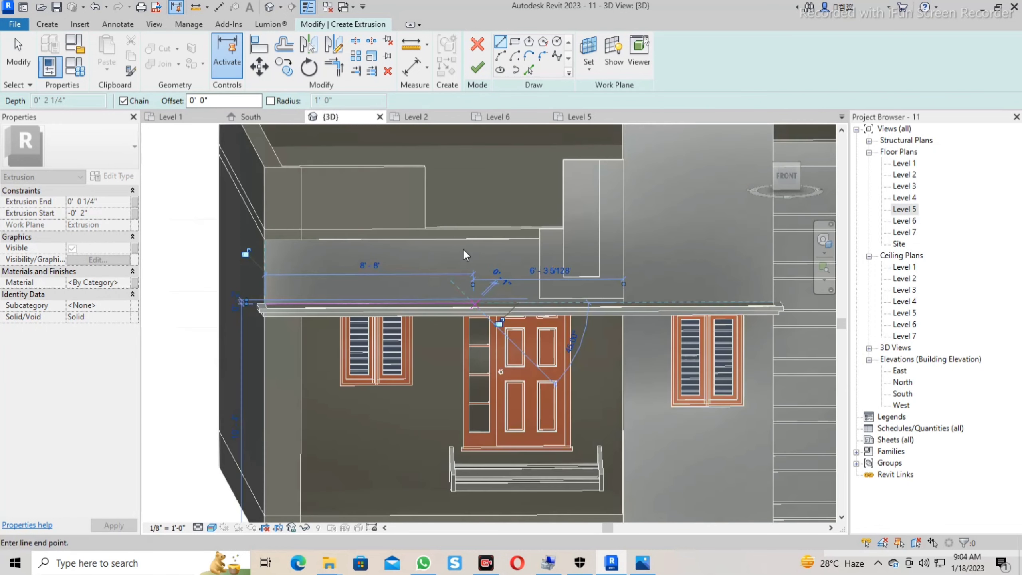
# Trace the outline up the parapet, across its top, down the left side, and back along the bottom.
pyautogui.click(422, 301)
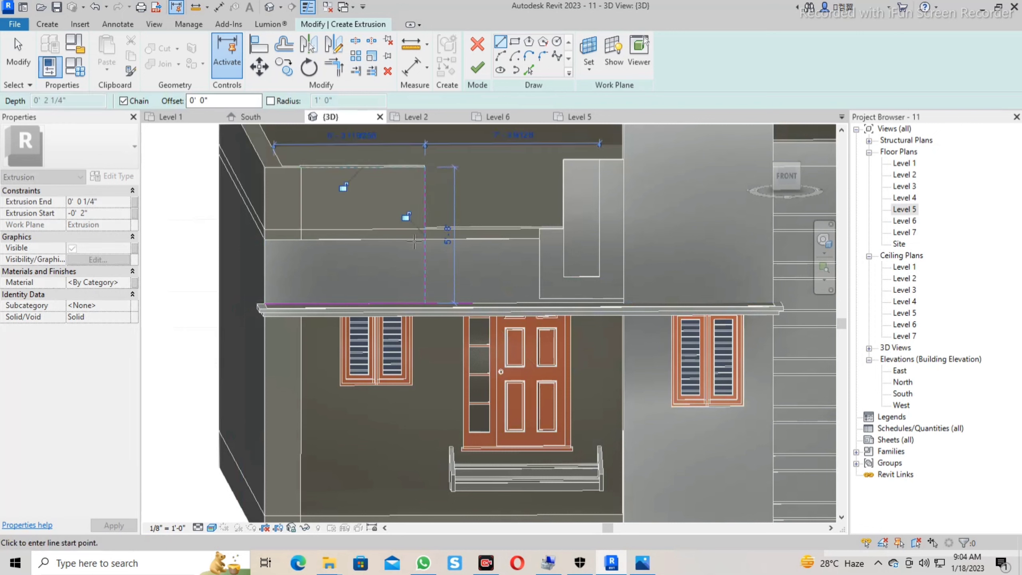
pyautogui.click(425, 166)
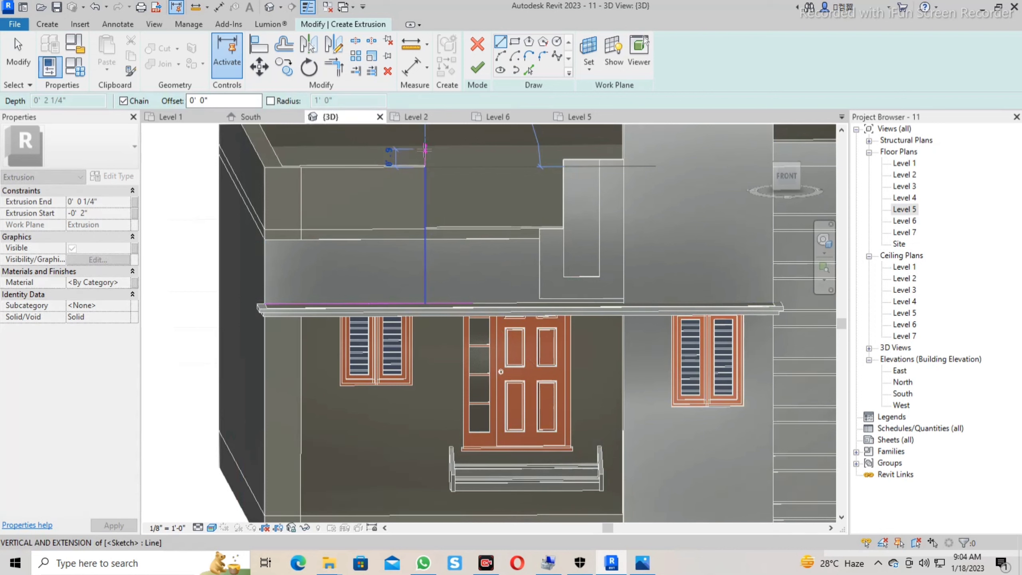
pyautogui.click(426, 149)
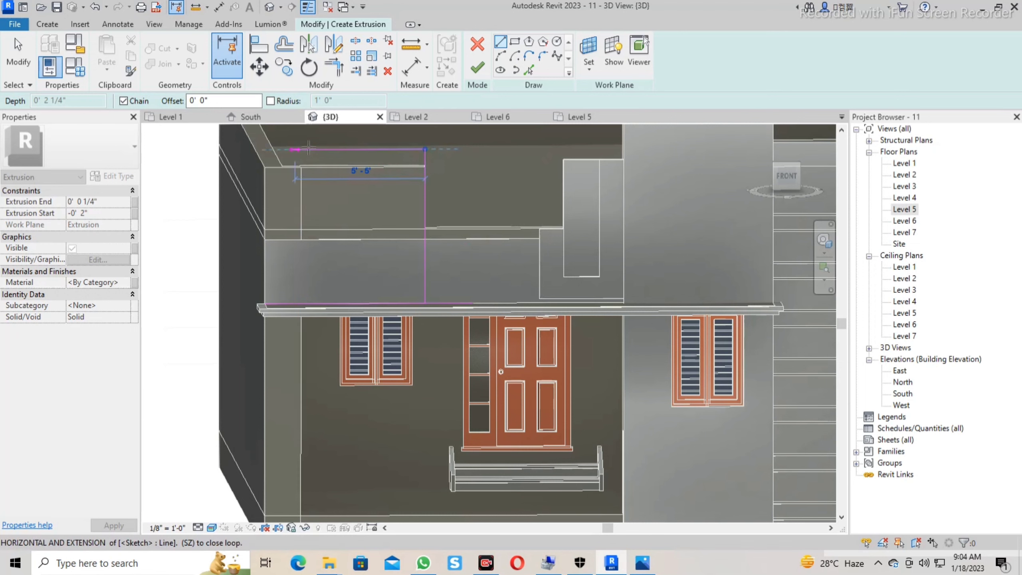
pyautogui.moveTo(411, 161); pyautogui.dragTo(414, 178, button='middle')
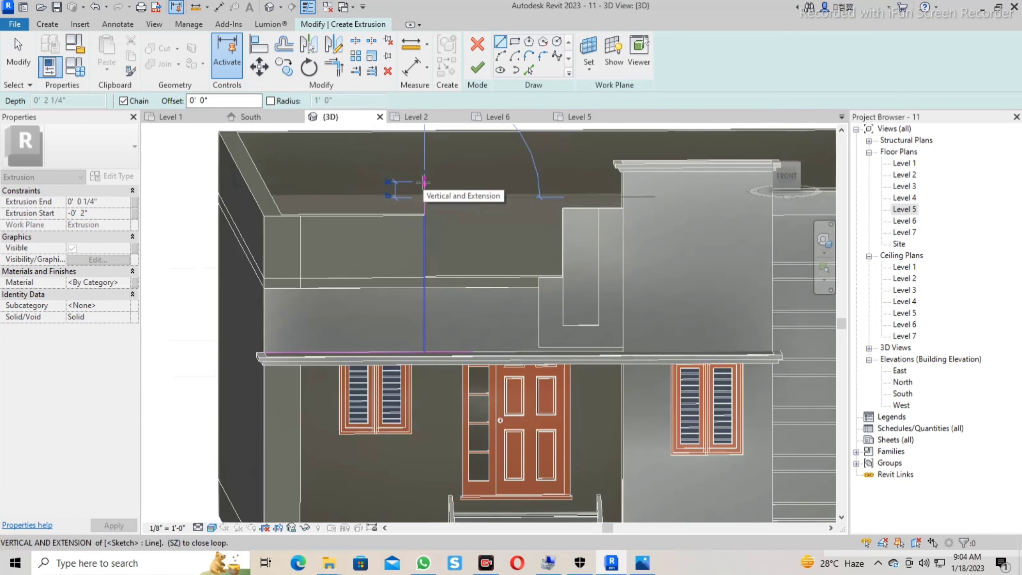
pyautogui.scroll(3, 422, 187)
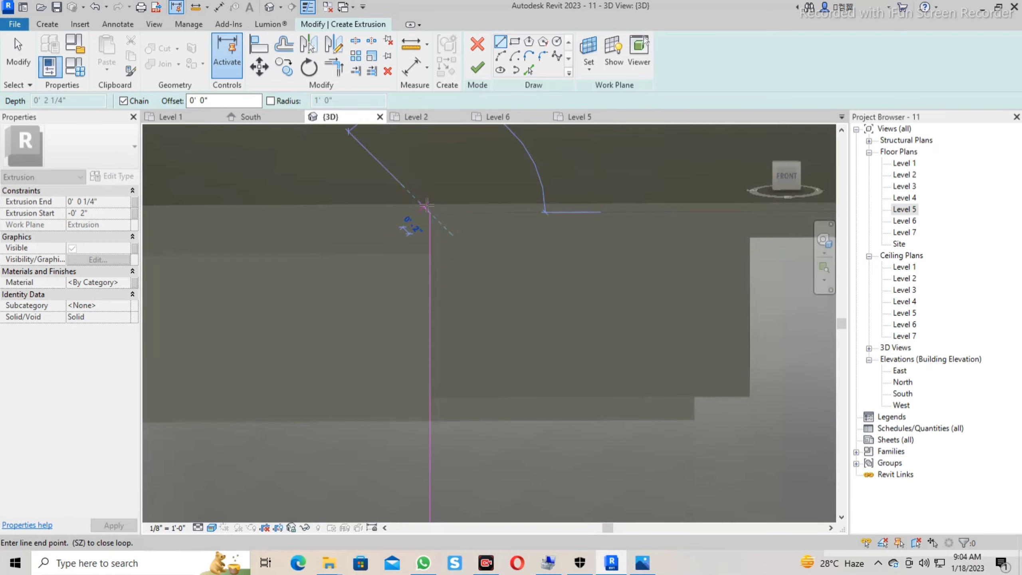
pyautogui.scroll(-3, 429, 200)
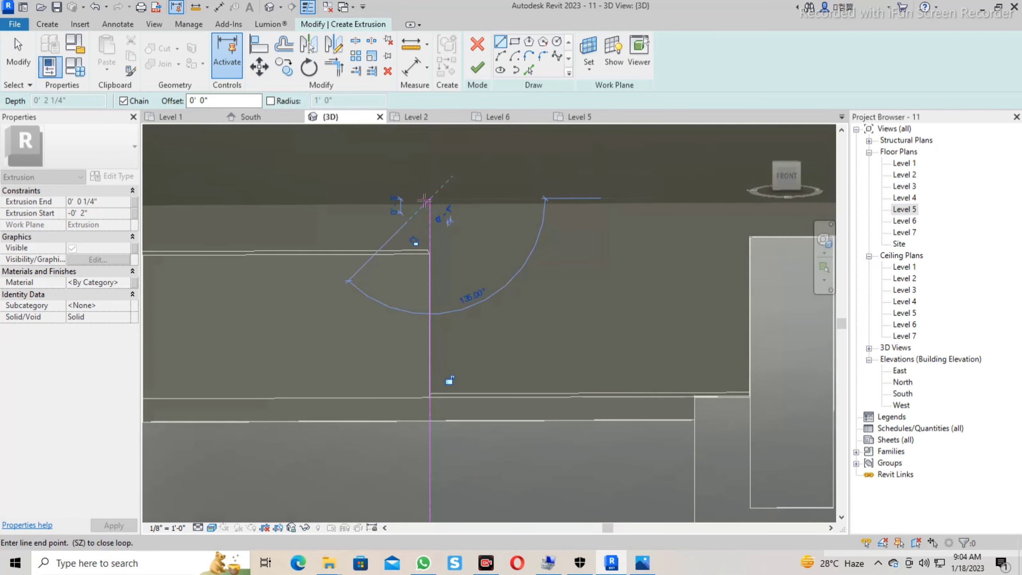
pyautogui.moveTo(362, 237); pyautogui.dragTo(620, 249, button='middle')
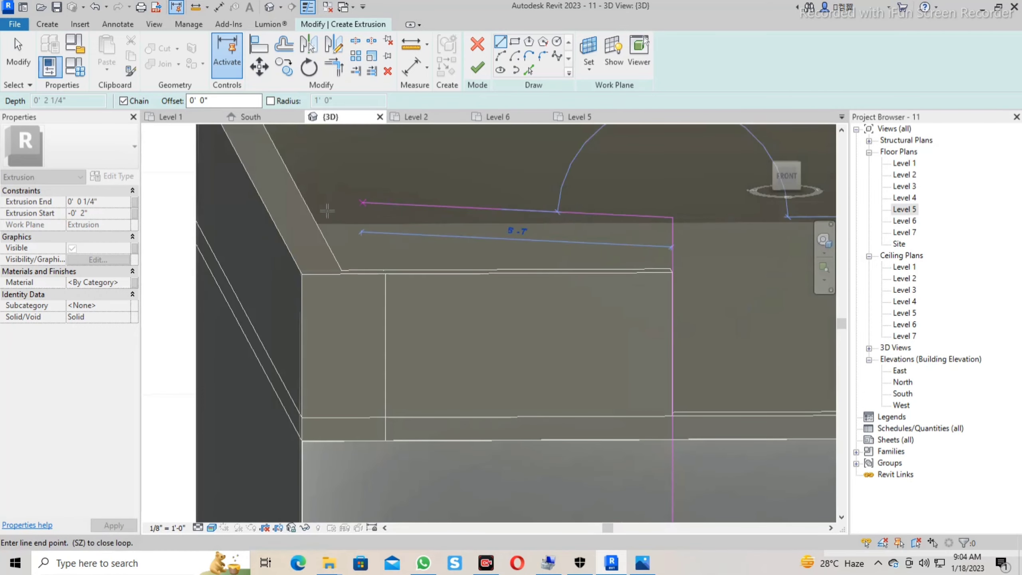
pyautogui.click(307, 219)
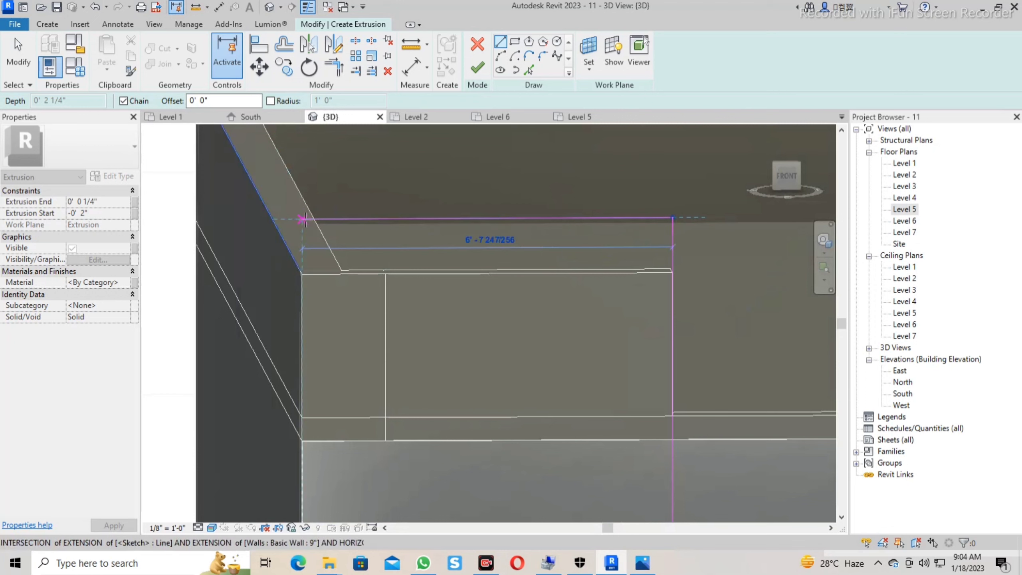
pyautogui.click(303, 274)
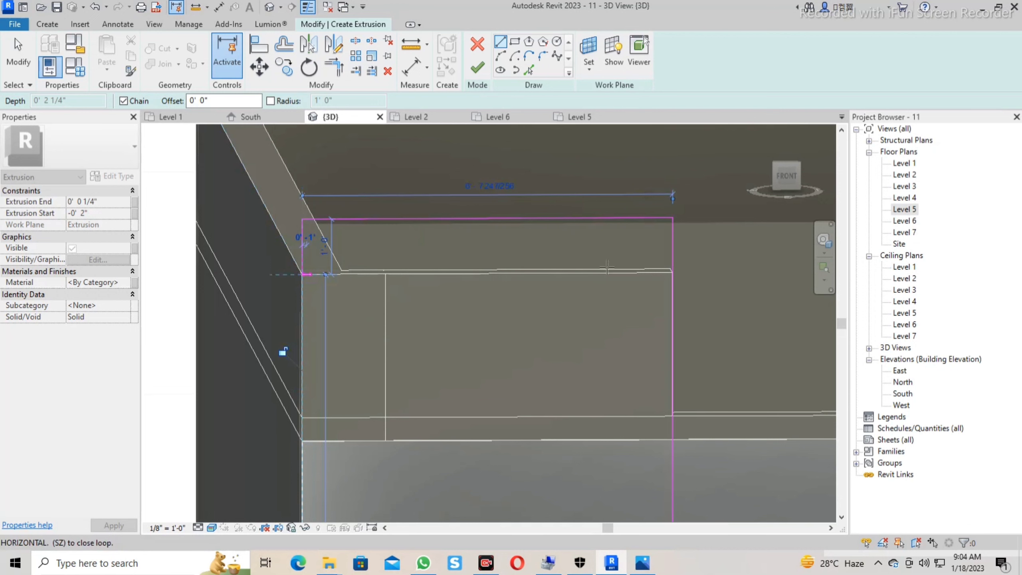
pyautogui.click(613, 273)
# Pick the parapet's side and bottom edges as 1' 0" offset sketch lines.
pyautogui.press('Escape')
pyautogui.press('Escape')
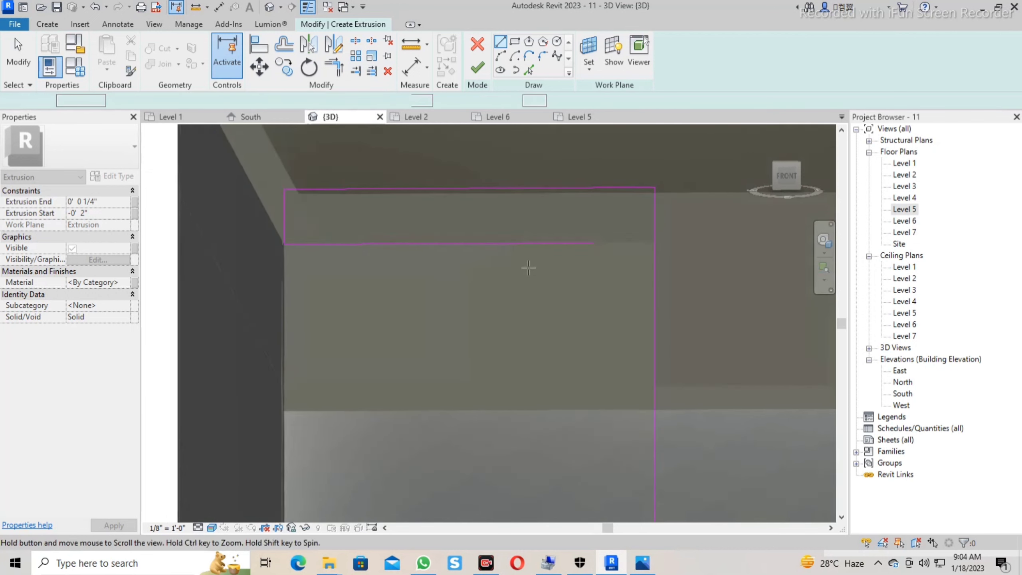
pyautogui.moveTo(608, 343); pyautogui.dragTo(558, 273, button='middle')
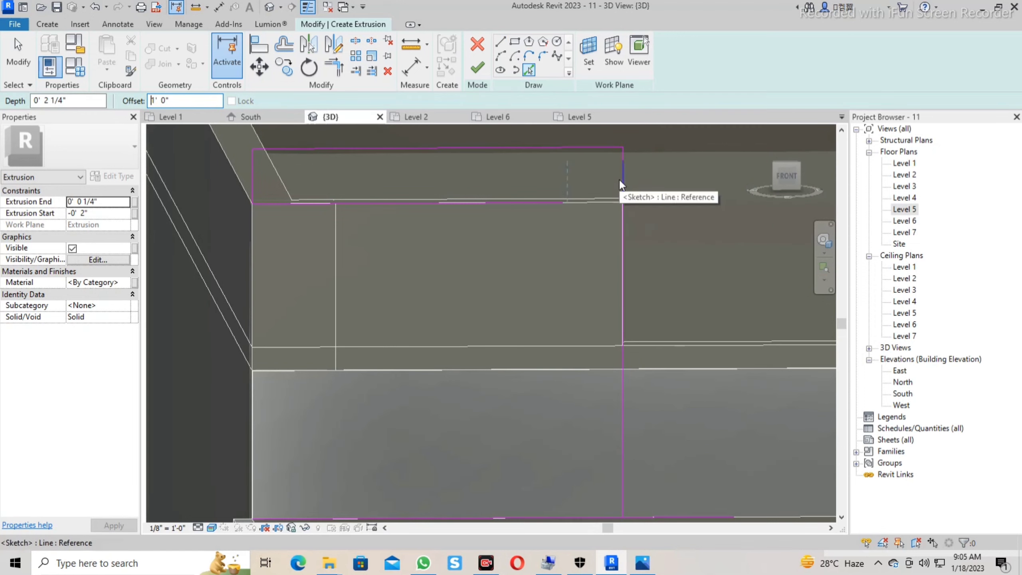
pyautogui.click(622, 387)
pyautogui.scroll(-2, 612, 266)
pyautogui.moveTo(524, 291); pyautogui.dragTo(508, 247, button='middle')
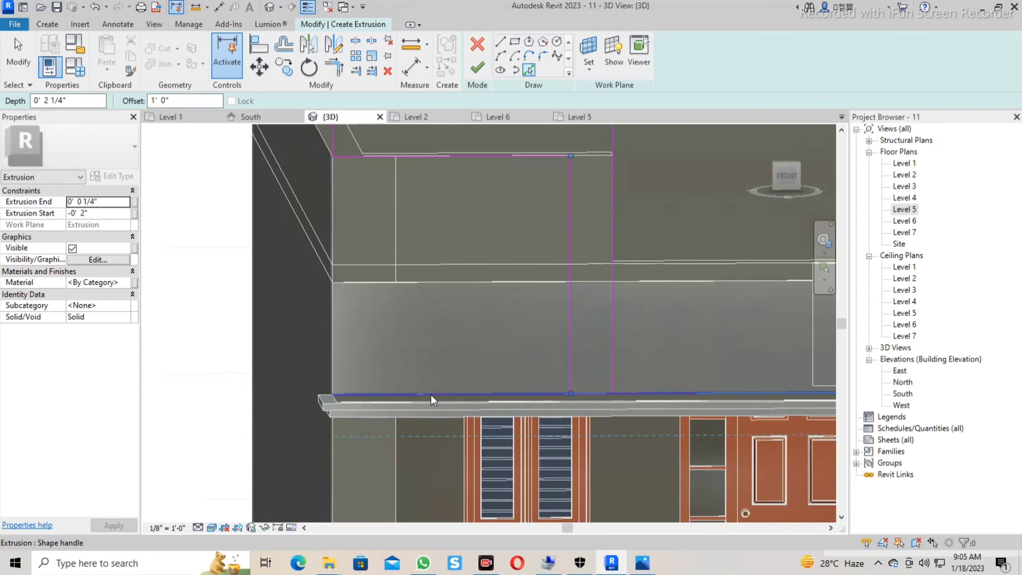
pyautogui.click(431, 390)
pyautogui.press('Escape')
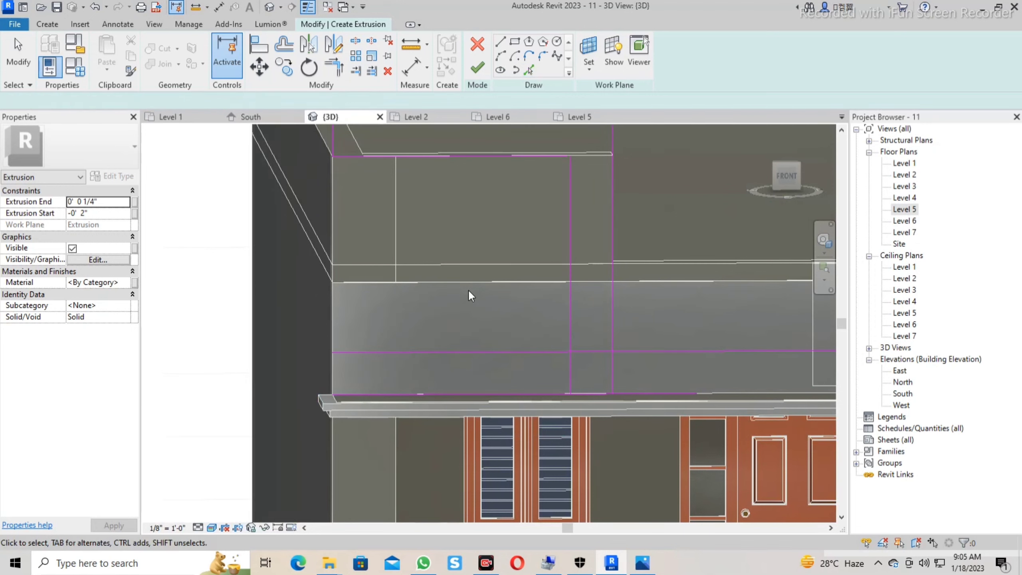
# Trim the offset lines into closed corners with Trim/Extend to Corner (TR).
pyautogui.press('t')
pyautogui.press('r')
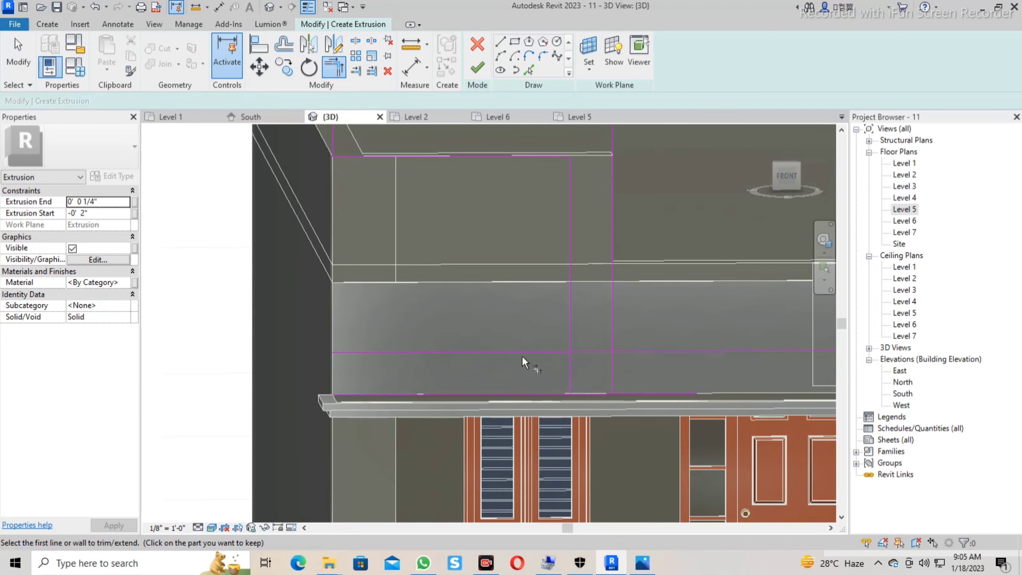
pyautogui.click(522, 352)
pyautogui.click(595, 283)
pyautogui.moveTo(593, 245); pyautogui.dragTo(610, 337, button='middle')
pyautogui.scroll(1, 535, 406)
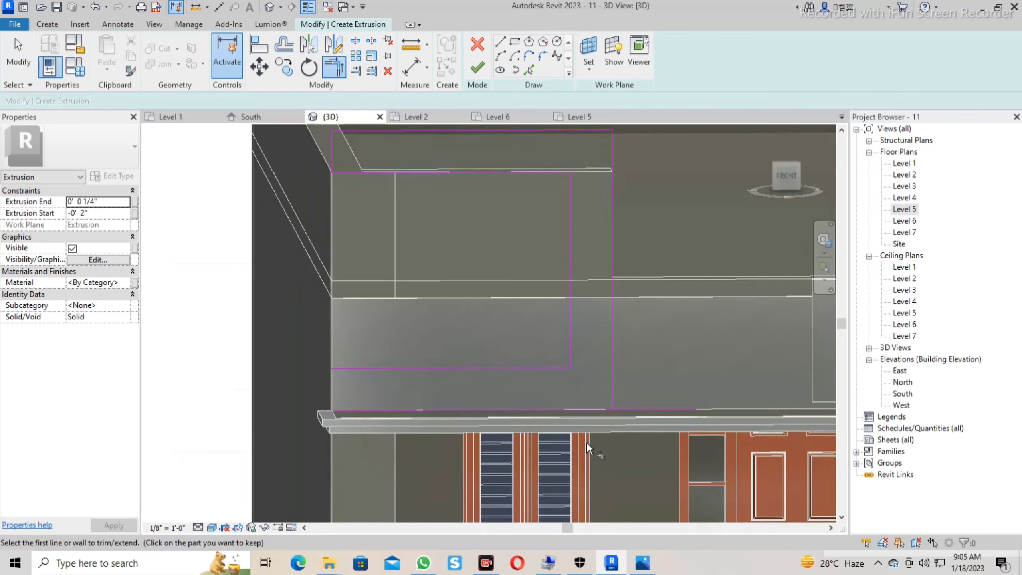
pyautogui.moveTo(587, 442); pyautogui.dragTo(605, 405, button='middle')
pyautogui.click(605, 404)
pyautogui.click(614, 372)
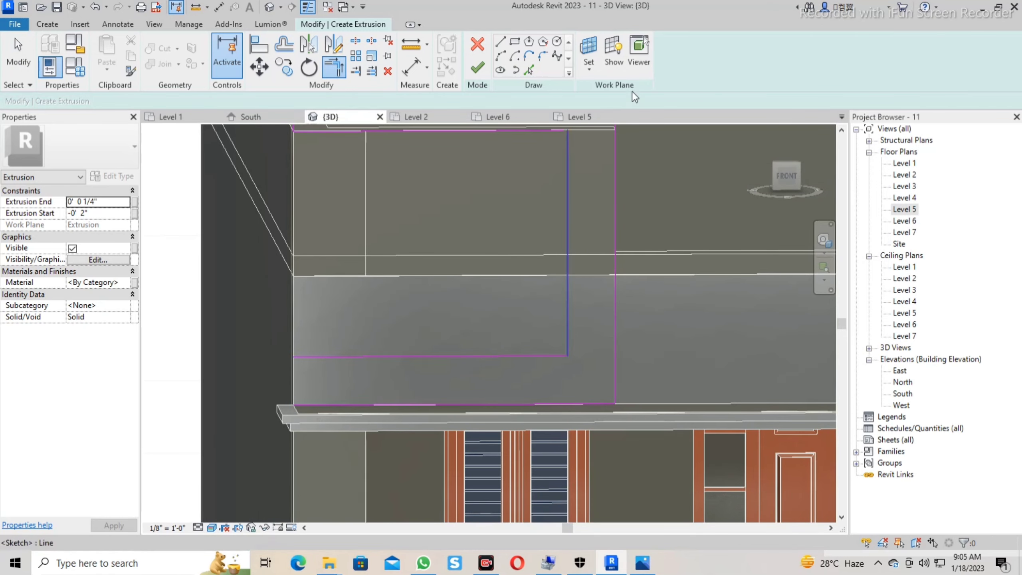
# Draw a connecting sketch line ending in a 6'-7" horizontal segment.
pyautogui.click(500, 41)
pyautogui.click(293, 356)
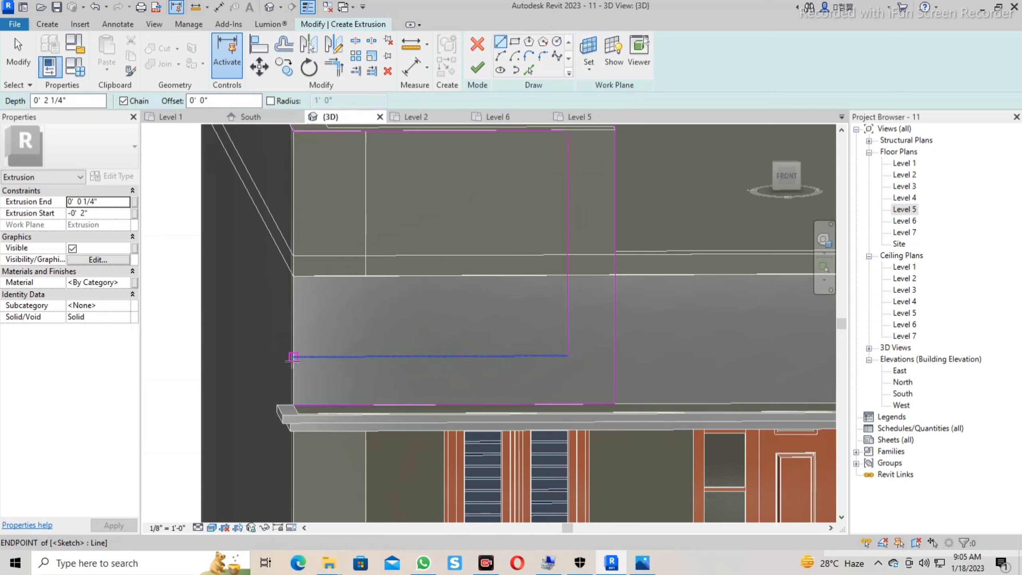
pyautogui.click(294, 334)
pyautogui.click(616, 332)
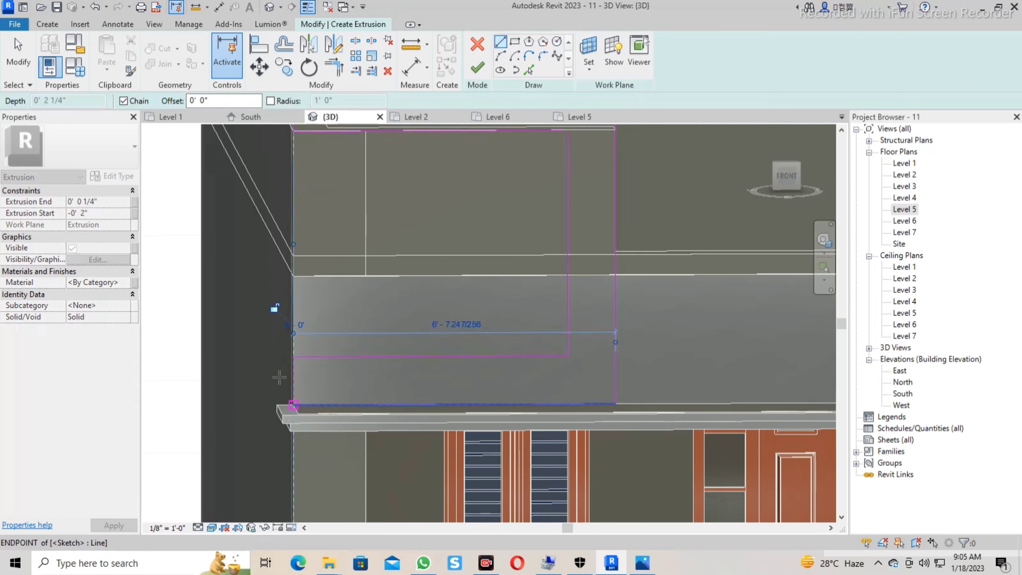
pyautogui.press('Escape')
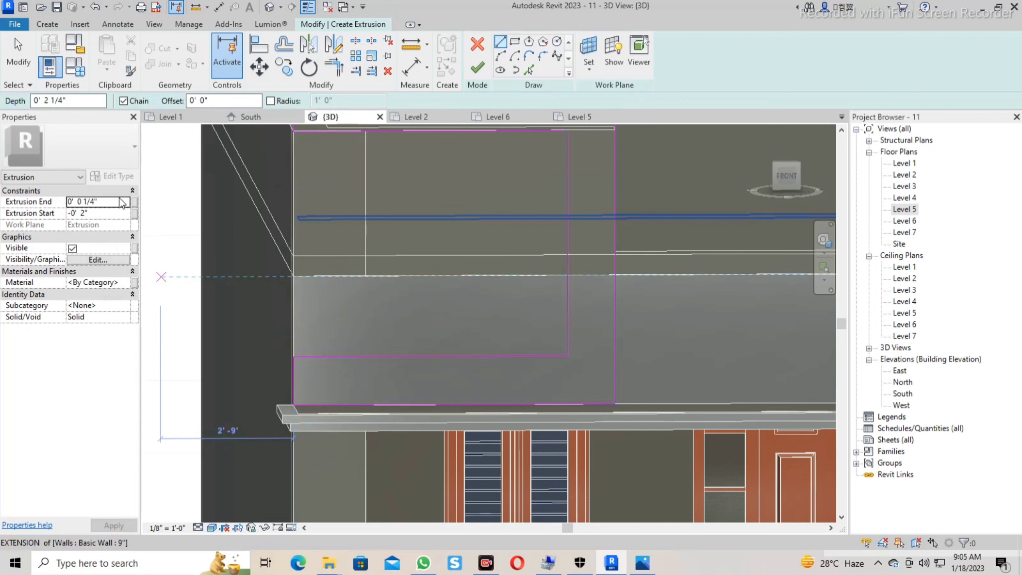
# Set the extrusion from -0' 9" to 0' 2" and attempt to finish the sketch.
pyautogui.click(112, 202)
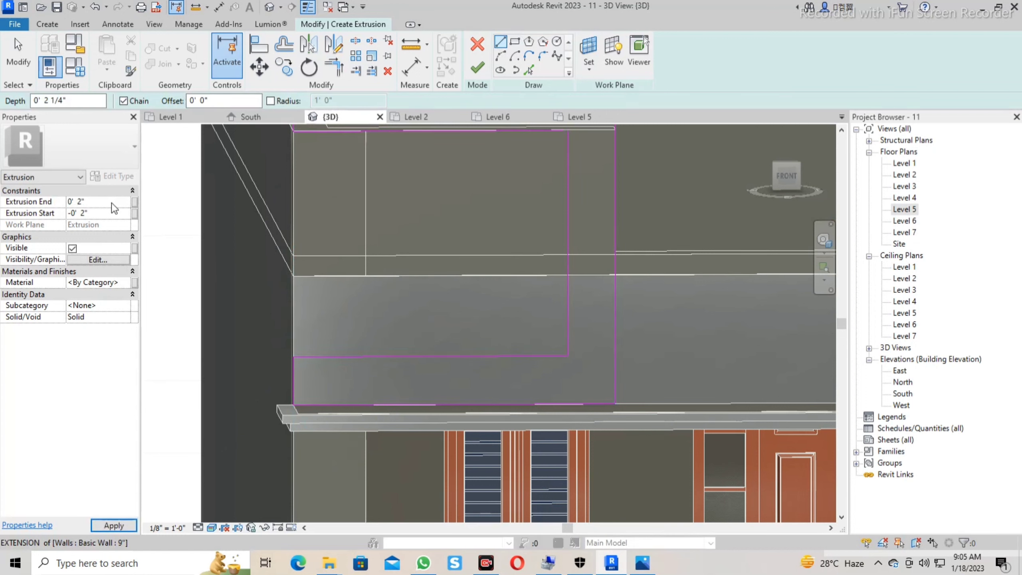
pyautogui.click(113, 216)
pyautogui.click(478, 68)
# Dismiss the sketch error, close the frame loop with Trim/Extend to Corner (TR), and finish the extrusion.
pyautogui.scroll(2, 584, 160)
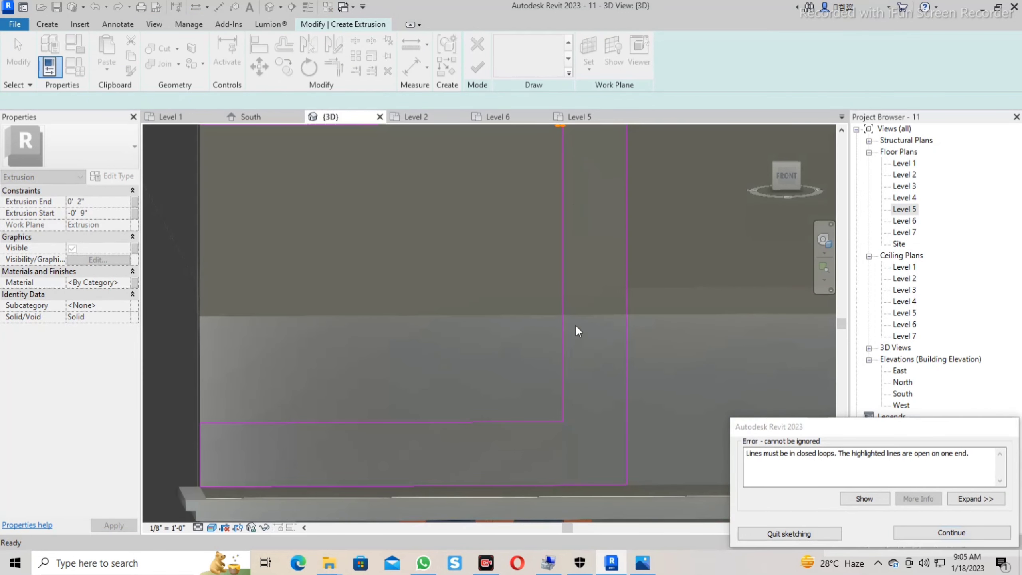
pyautogui.scroll(-2, 562, 186)
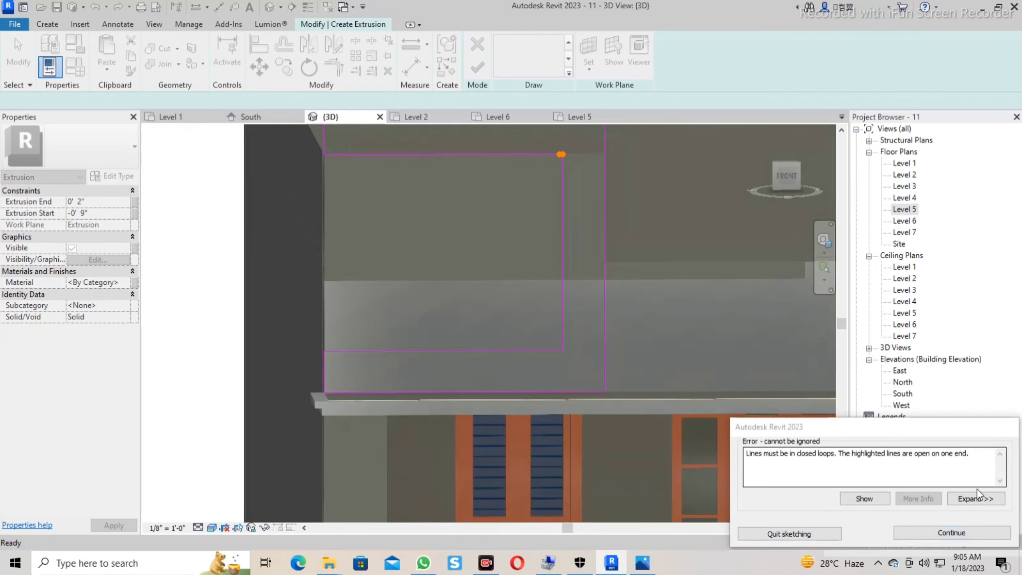
pyautogui.moveTo(966, 430); pyautogui.dragTo(894, 307)
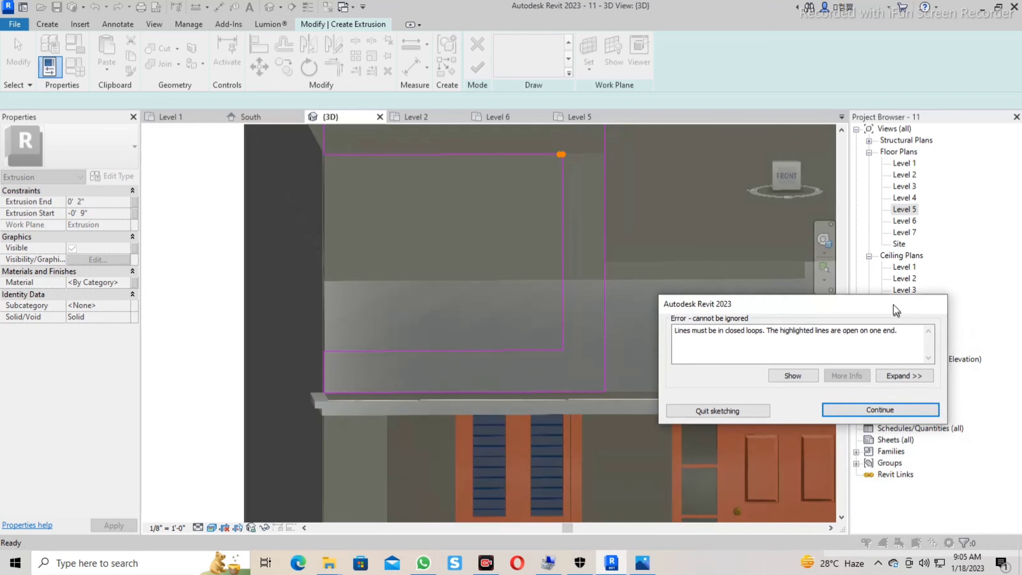
pyautogui.click(893, 408)
pyautogui.scroll(1, 555, 169)
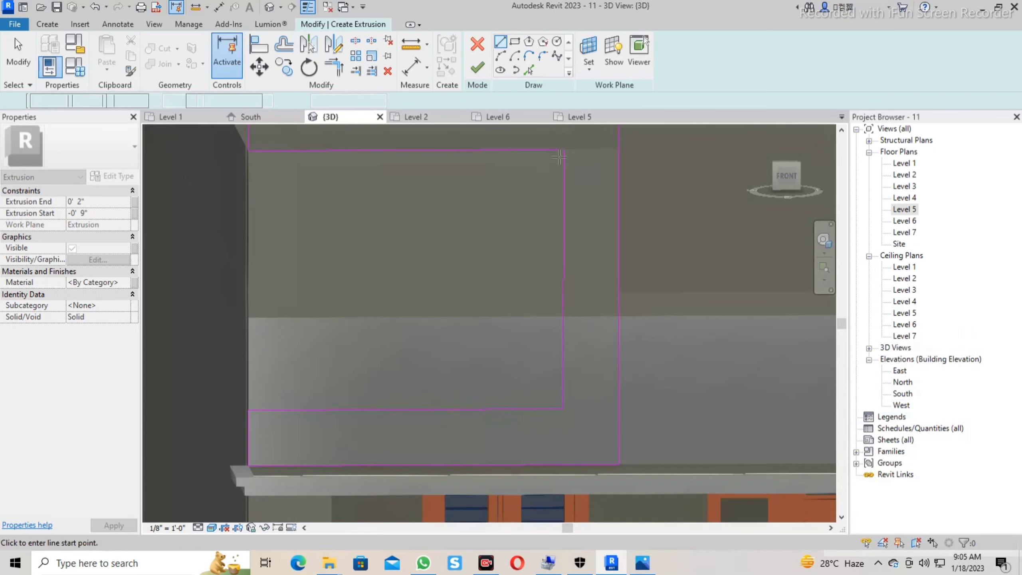
pyautogui.press('t')
pyautogui.press('r')
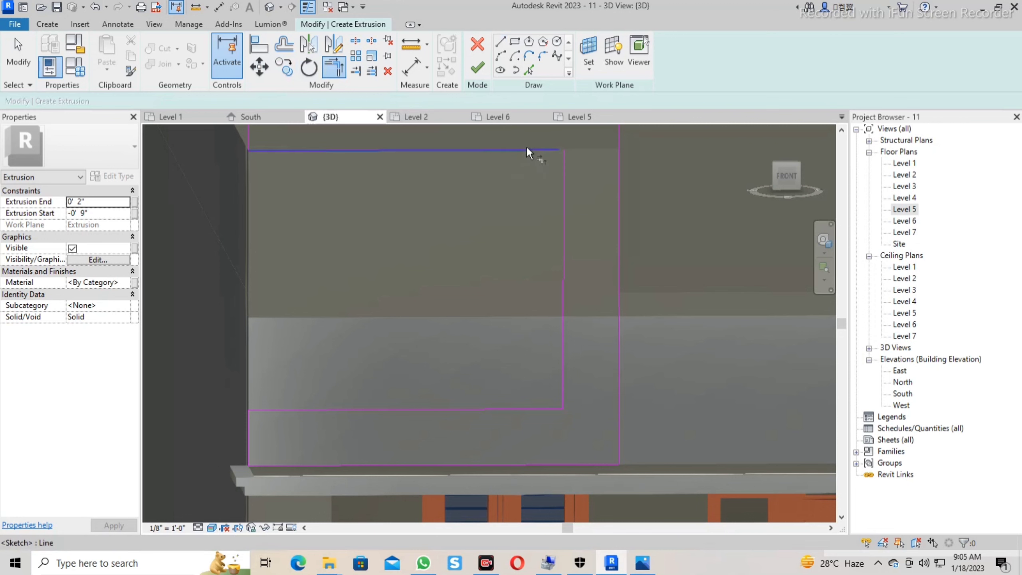
pyautogui.click(485, 69)
pyautogui.moveTo(476, 221)
pyautogui.keyDown('shift'); pyautogui.mouseDown(button='middle')
pyautogui.moveTo(435, 241)
pyautogui.moveTo(605, 274)
pyautogui.moveTo(543, 300)
pyautogui.moveTo(451, 291)
pyautogui.mouseUp(button='middle'); pyautogui.keyUp('shift')
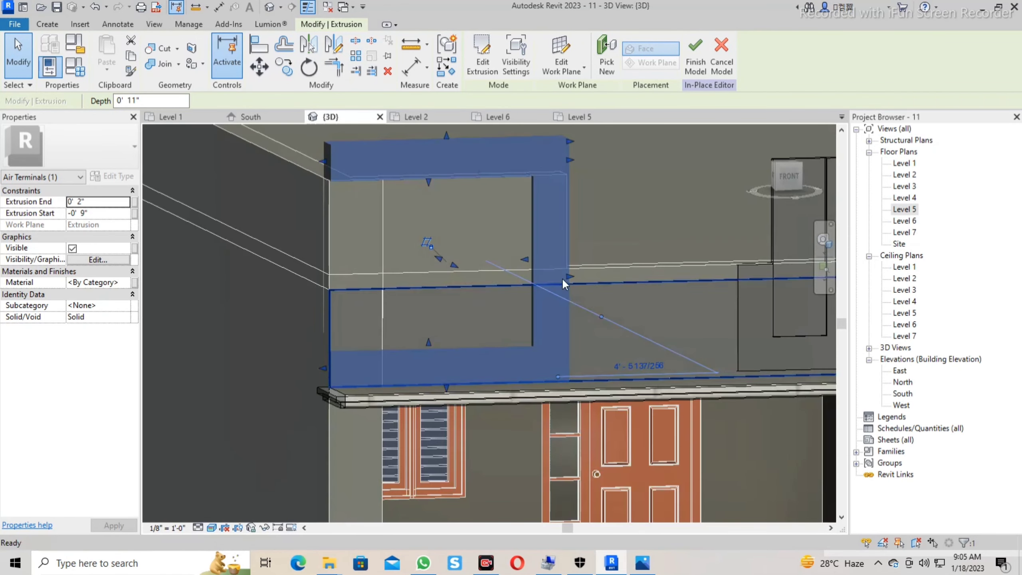
pyautogui.moveTo(563, 284)
pyautogui.keyDown('shift'); pyautogui.mouseDown(button='middle')
pyautogui.moveTo(584, 239)
pyautogui.moveTo(543, 274)
pyautogui.moveTo(523, 209)
pyautogui.mouseUp(button='middle'); pyautogui.keyUp('shift')
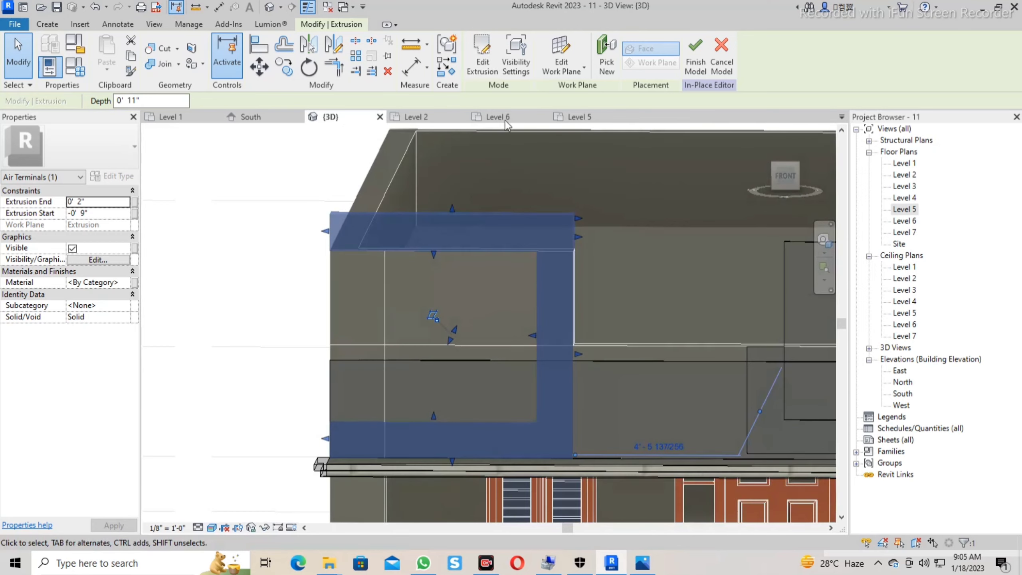
# Finish the in-place frame model, then select the Air Terminals model and edit it in place.
pyautogui.click(684, 64)
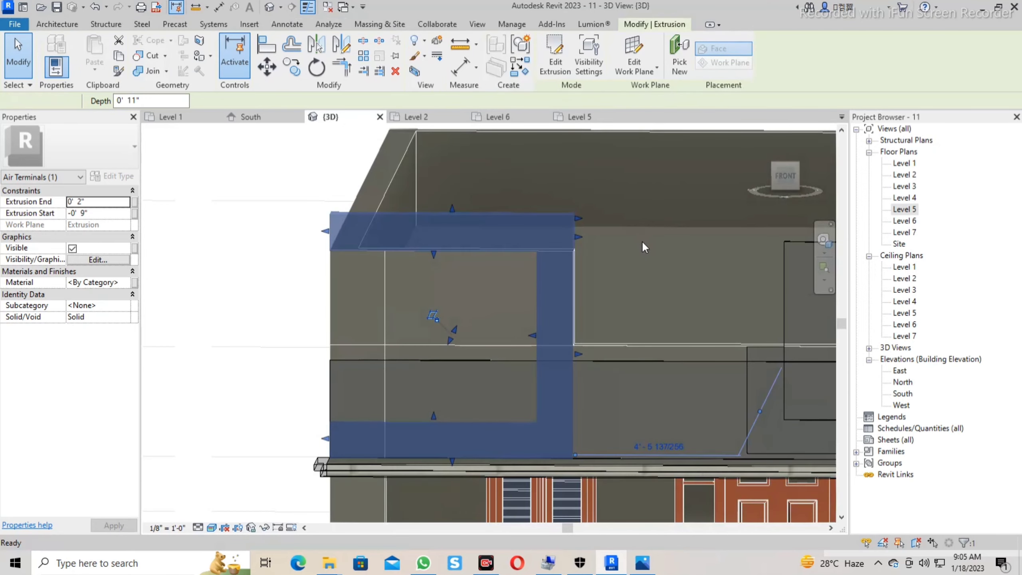
pyautogui.keyDown('shift'); pyautogui.moveTo(635, 260); pyautogui.dragTo(684, 323, button='middle'); pyautogui.keyUp('shift')
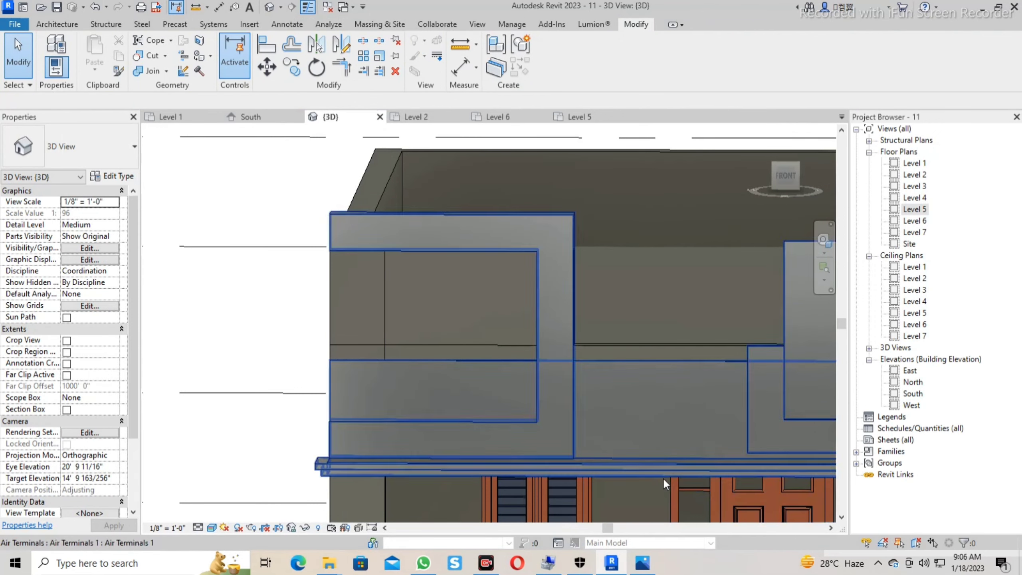
pyautogui.moveTo(623, 366)
pyautogui.keyDown('shift'); pyautogui.mouseDown(button='middle')
pyautogui.moveTo(502, 370)
pyautogui.moveTo(616, 403)
pyautogui.moveTo(372, 270)
pyautogui.mouseUp(button='middle'); pyautogui.keyUp('shift')
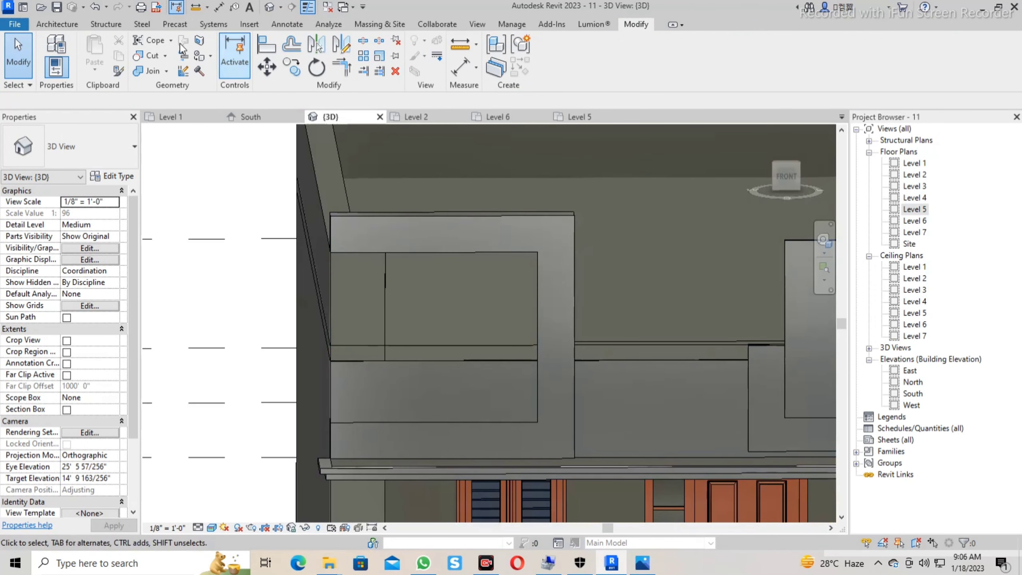
pyautogui.click(571, 295)
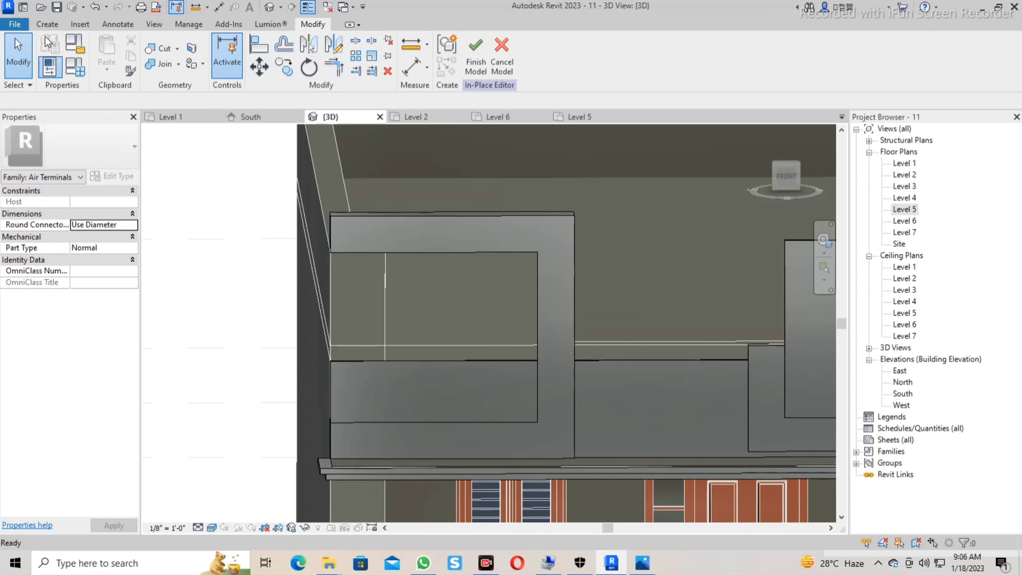
pyautogui.click(47, 23)
# Start a new extrusion using the wall face as its work plane.
pyautogui.click(108, 53)
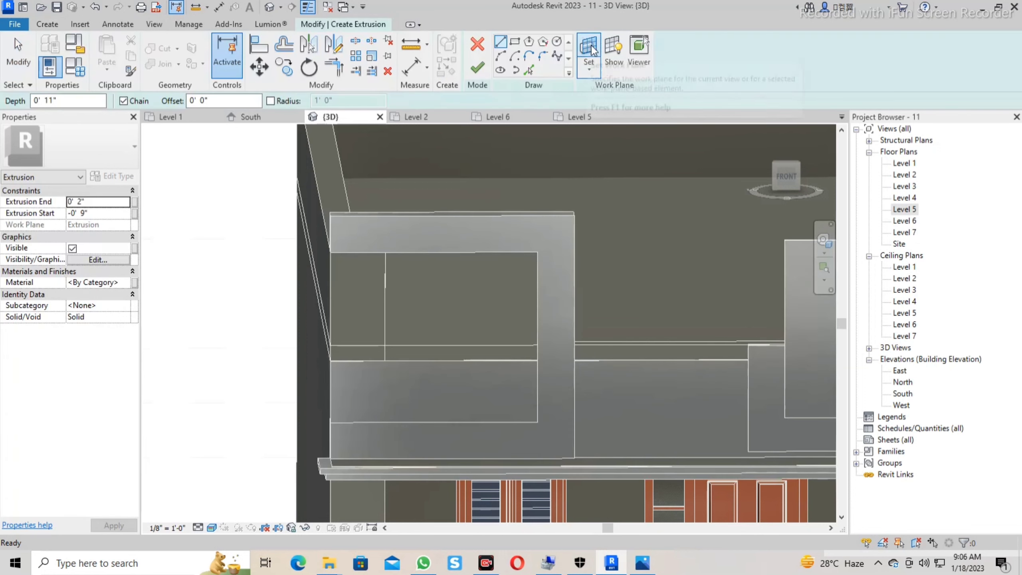
pyautogui.click(589, 48)
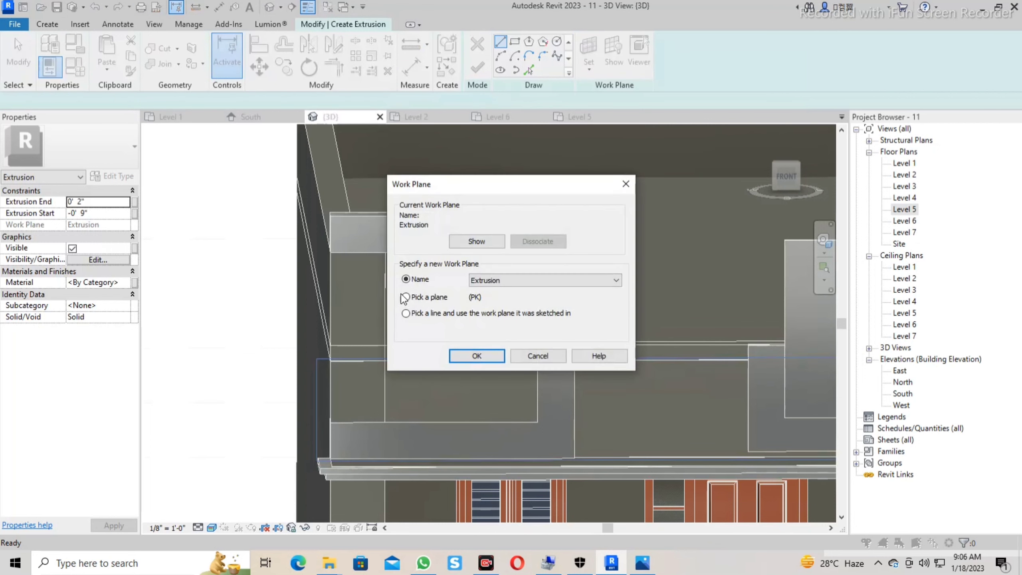
pyautogui.click(334, 308)
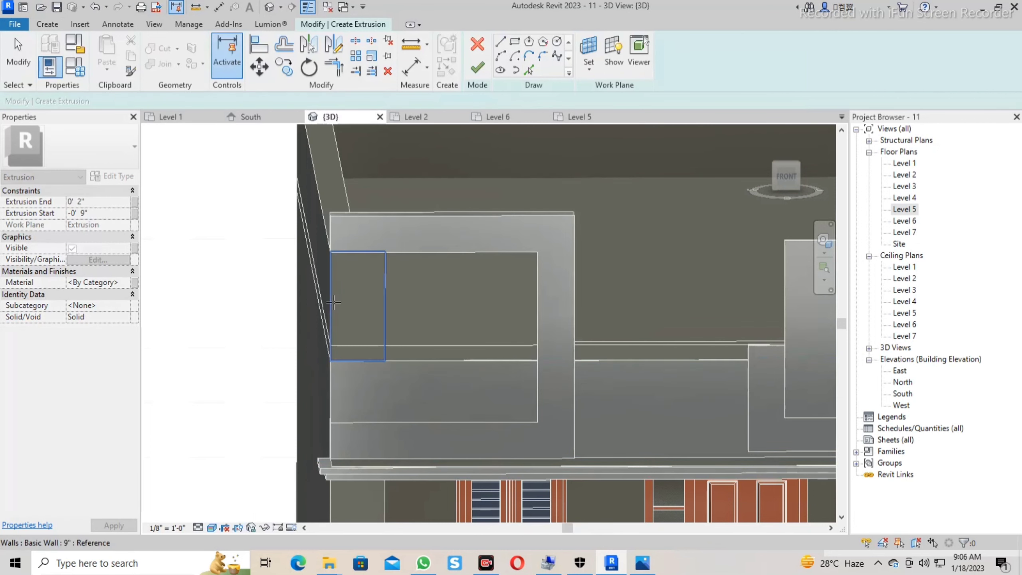
# Draw a rectangle in the parapet opening, aligning its left edge and lowering its top edge.
pyautogui.click(515, 41)
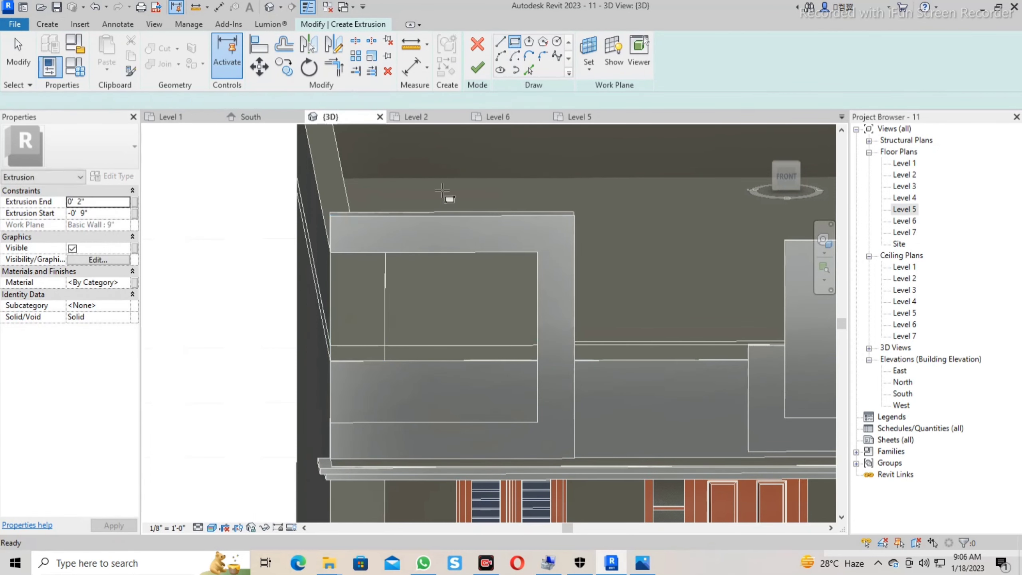
pyautogui.click(385, 250)
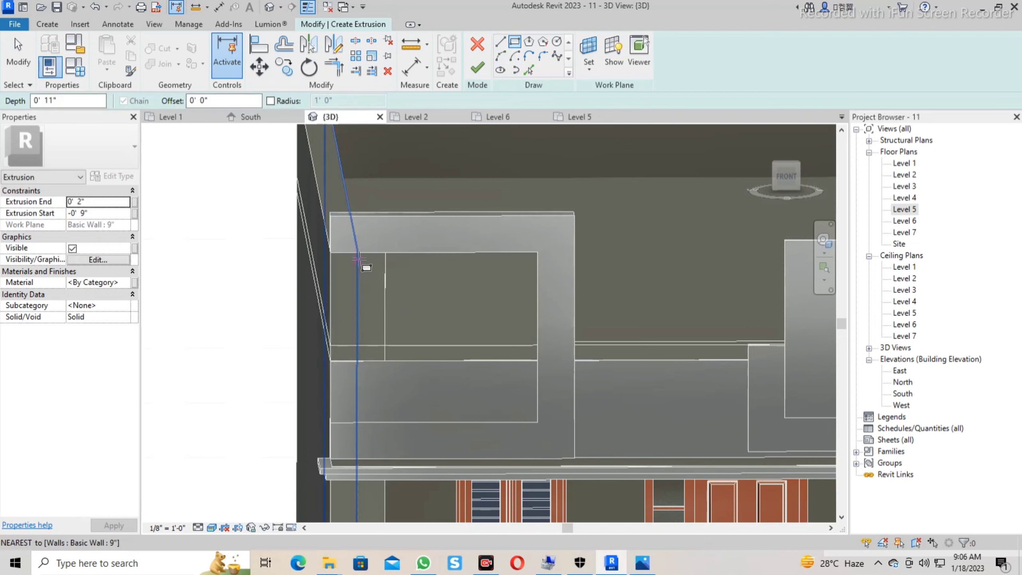
pyautogui.click(375, 253)
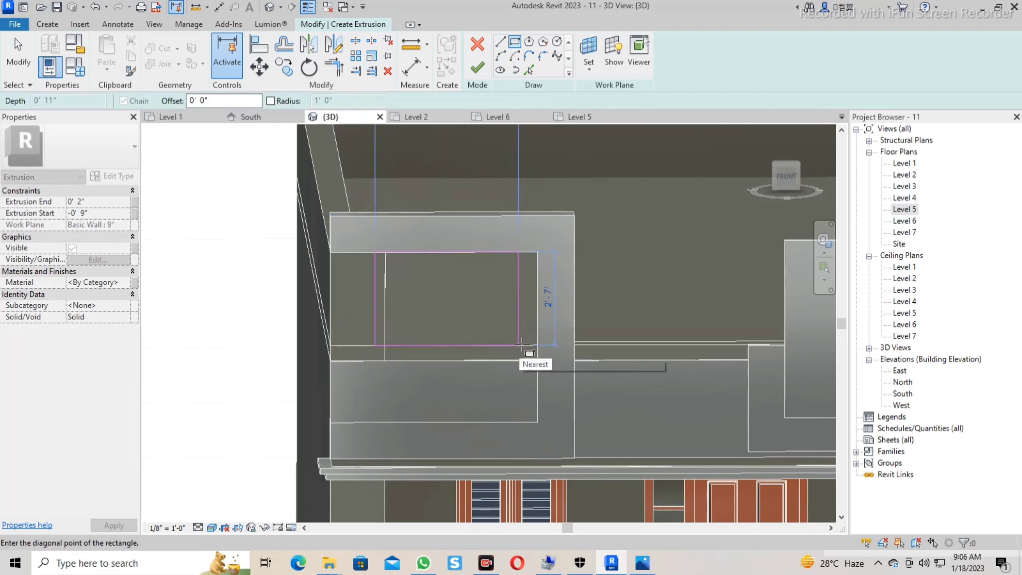
pyautogui.click(538, 360)
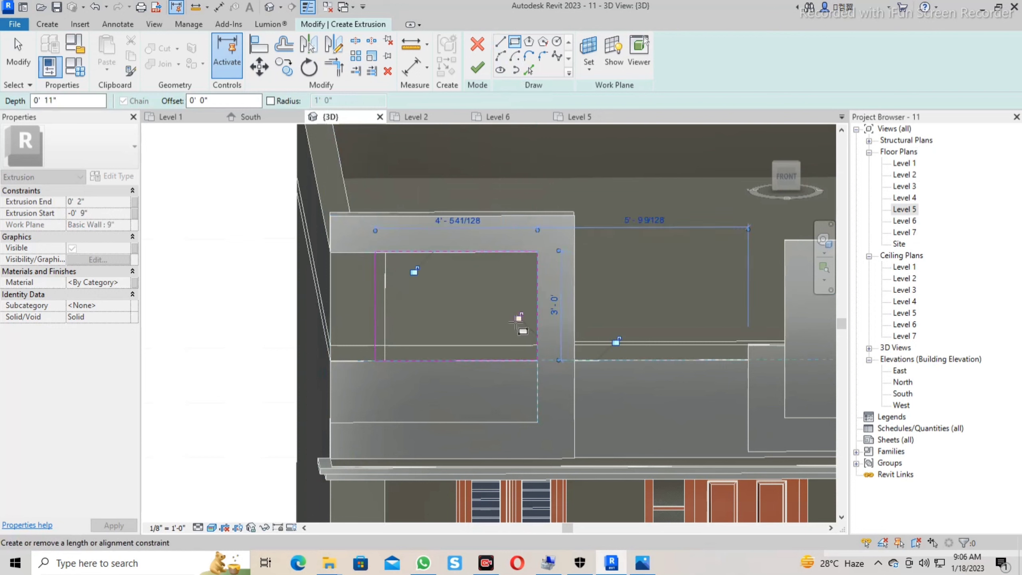
pyautogui.press('Escape')
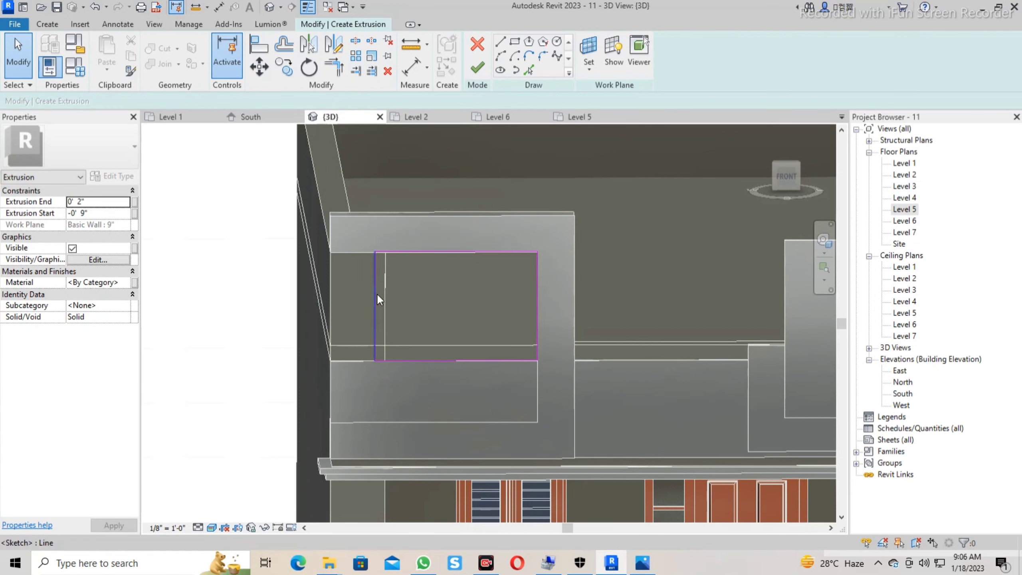
pyautogui.moveTo(377, 293)
pyautogui.mouseDown()
pyautogui.moveTo(392, 303)
pyautogui.moveTo(382, 307)
pyautogui.mouseUp()
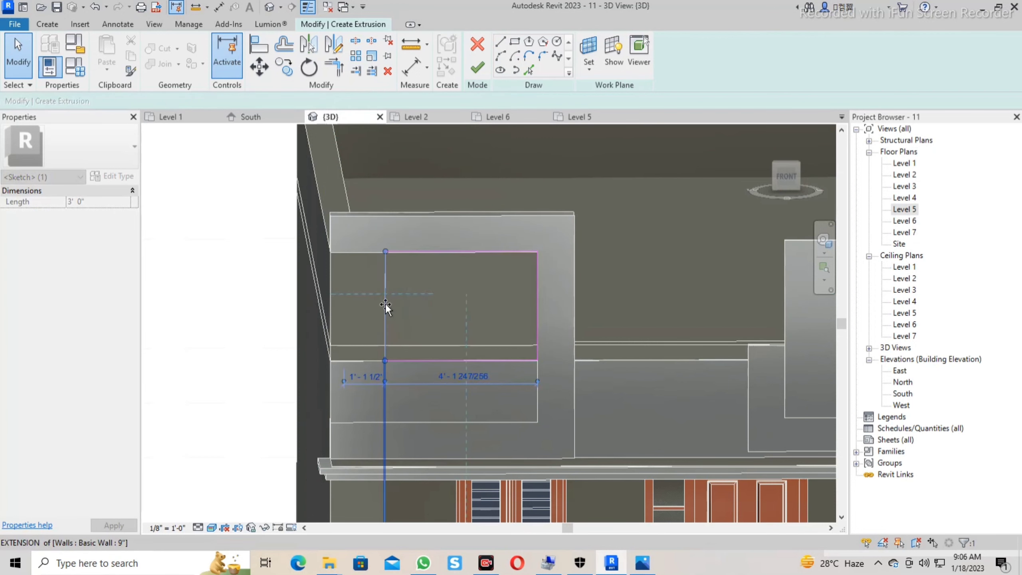
pyautogui.moveTo(464, 254); pyautogui.dragTo(466, 288)
pyautogui.click(353, 303)
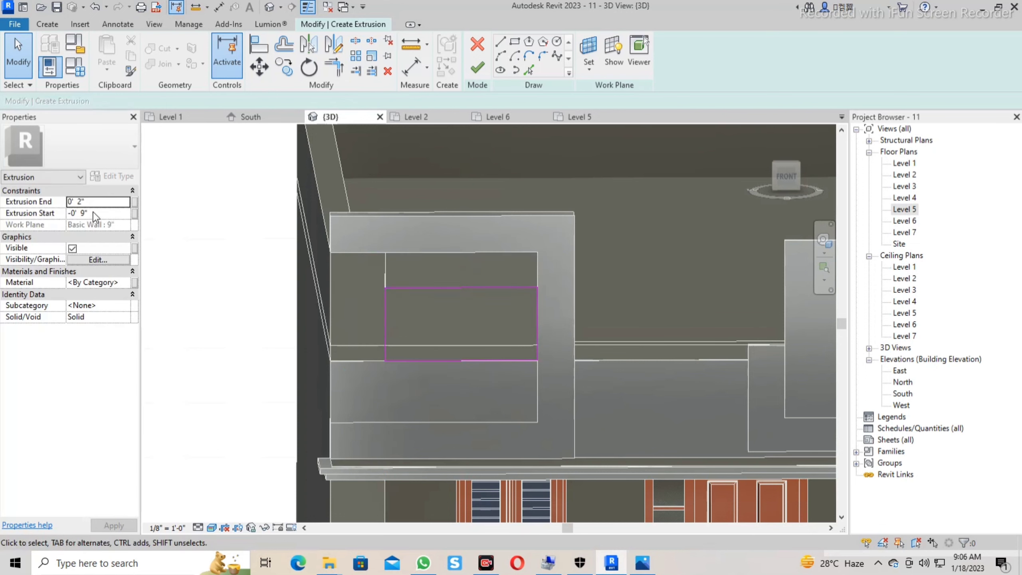
# Set the panel extrusion from -0' 2" to 0' 0 1/4" and finish it as a solid.
pyautogui.click(95, 202)
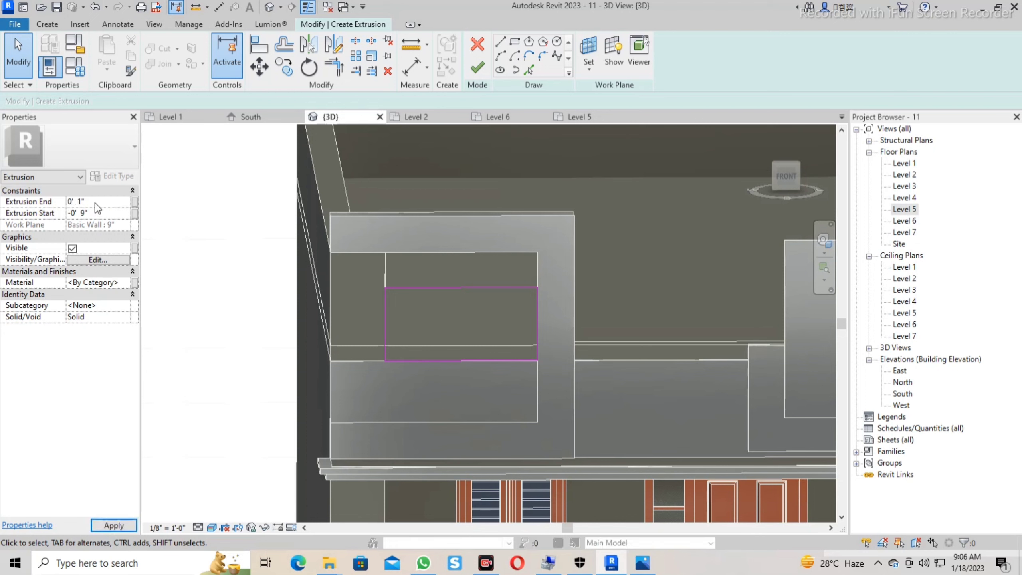
pyautogui.click(102, 205)
pyautogui.write('2')
pyautogui.click(477, 67)
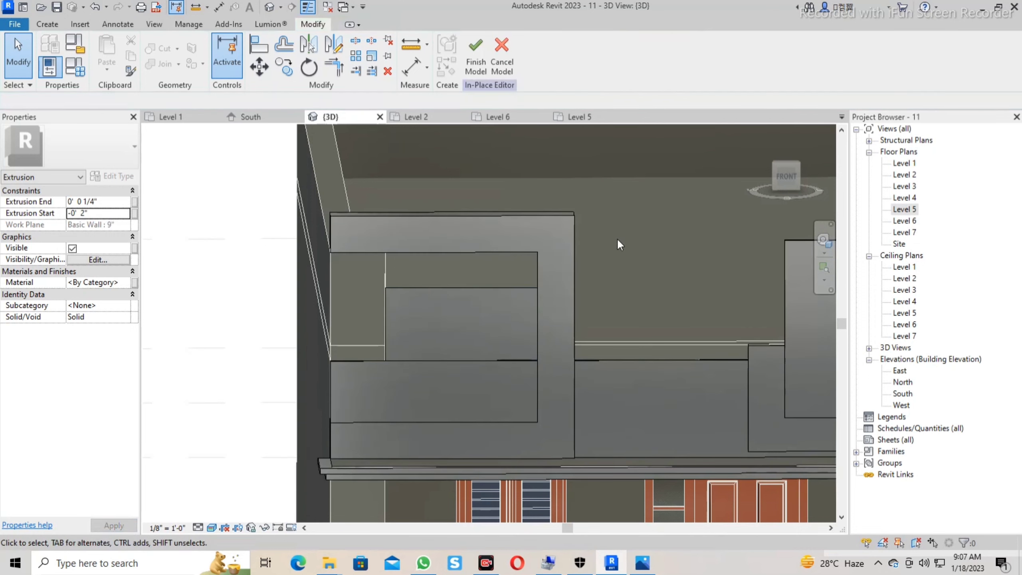
pyautogui.press('Escape')
# Set the neighbouring strip extrusion's Extrusion End to 0' 0 1/4" to make it thinner.
pyautogui.moveTo(617, 238)
pyautogui.keyDown('shift'); pyautogui.mouseDown(button='middle')
pyautogui.moveTo(523, 345)
pyautogui.moveTo(427, 342)
pyautogui.moveTo(510, 241)
pyautogui.moveTo(582, 279)
pyautogui.moveTo(655, 235)
pyautogui.moveTo(513, 240)
pyautogui.moveTo(510, 228)
pyautogui.moveTo(477, 390)
pyautogui.moveTo(540, 376)
pyautogui.moveTo(449, 350)
pyautogui.moveTo(635, 340)
pyautogui.moveTo(588, 345)
pyautogui.mouseUp(button='middle'); pyautogui.keyUp('shift')
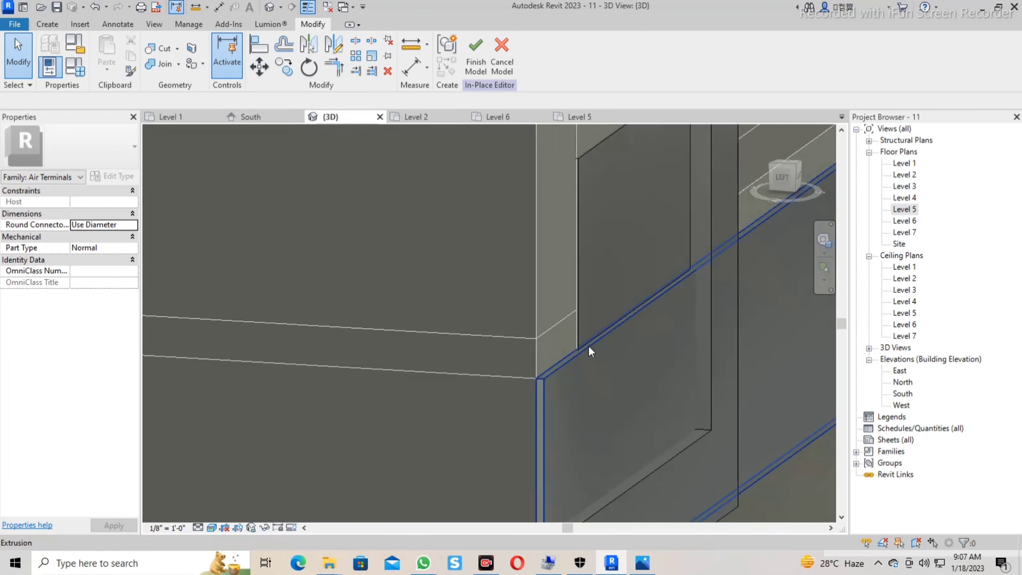
pyautogui.click(582, 329)
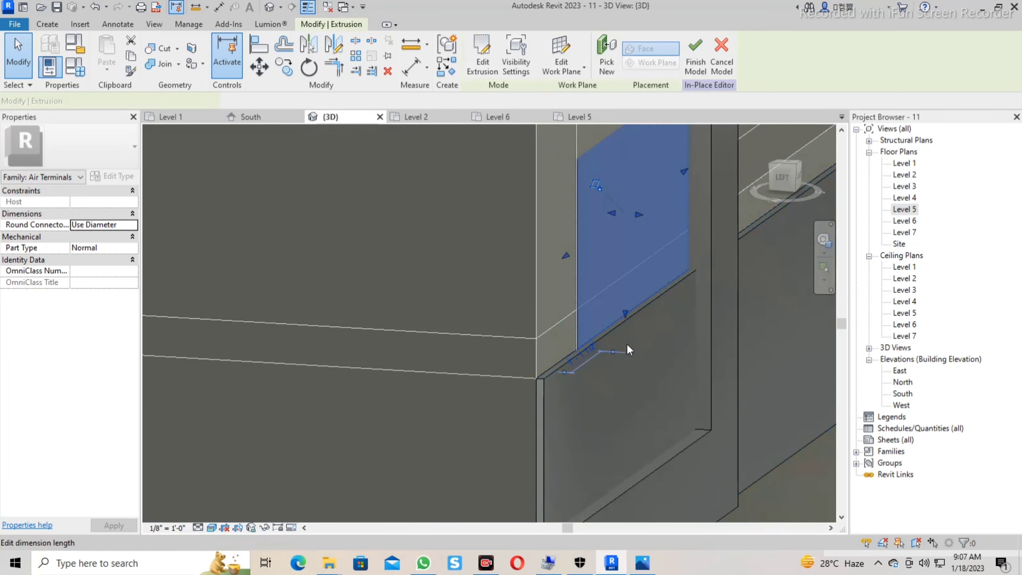
pyautogui.click(548, 378)
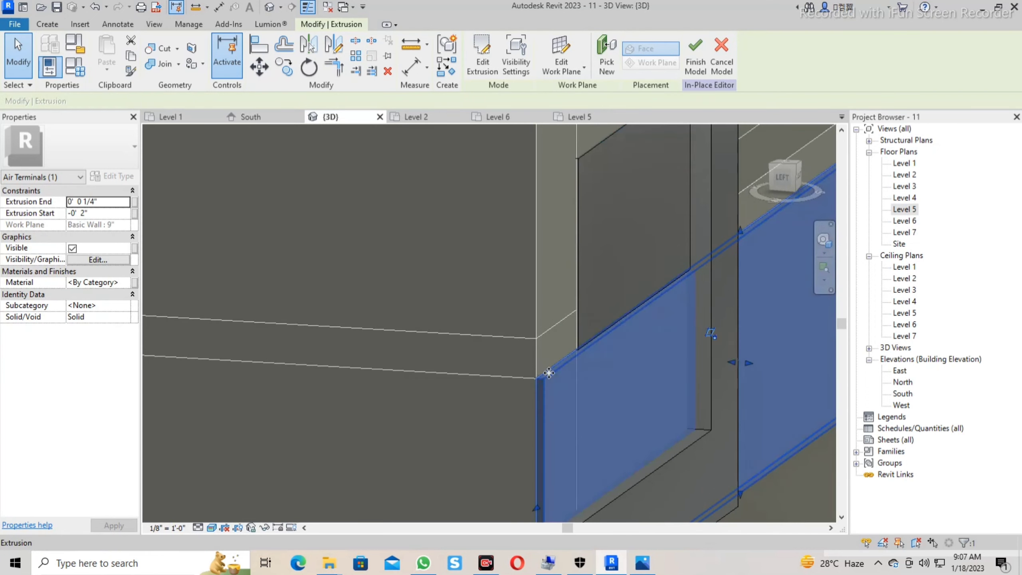
pyautogui.click(103, 202)
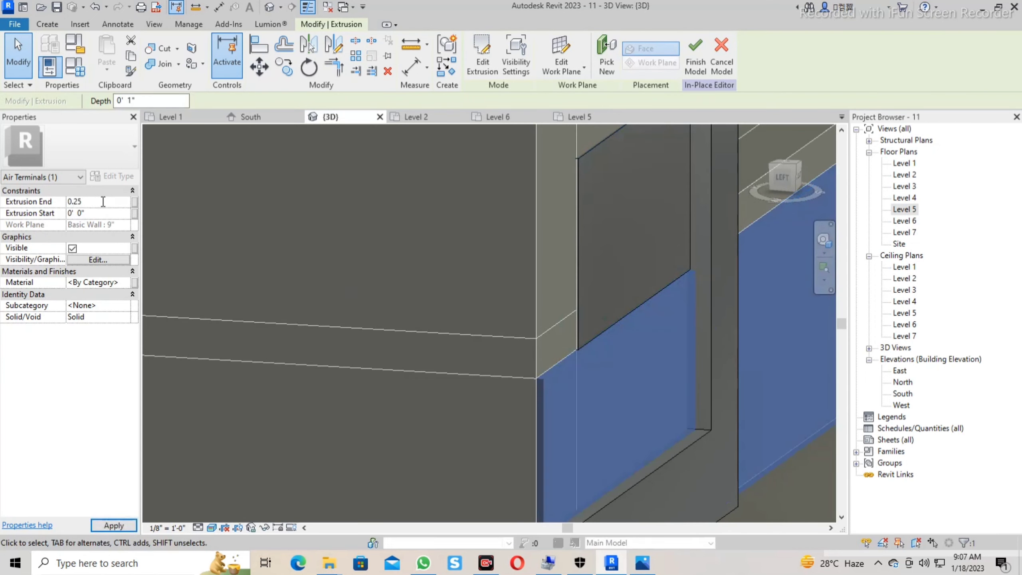
pyautogui.click(452, 285)
pyautogui.moveTo(607, 326)
pyautogui.keyDown('shift'); pyautogui.mouseDown(button='middle')
pyautogui.moveTo(497, 366)
pyautogui.moveTo(612, 348)
pyautogui.mouseUp(button='middle'); pyautogui.keyUp('shift')
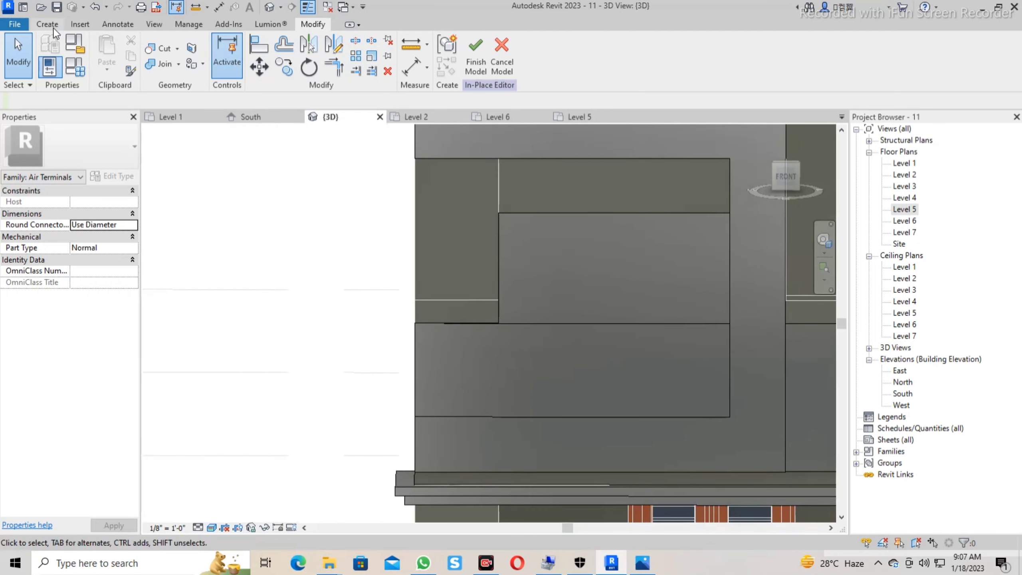
pyautogui.click(48, 24)
# Start another extrusion with the parapet wall face as its work plane.
pyautogui.click(110, 50)
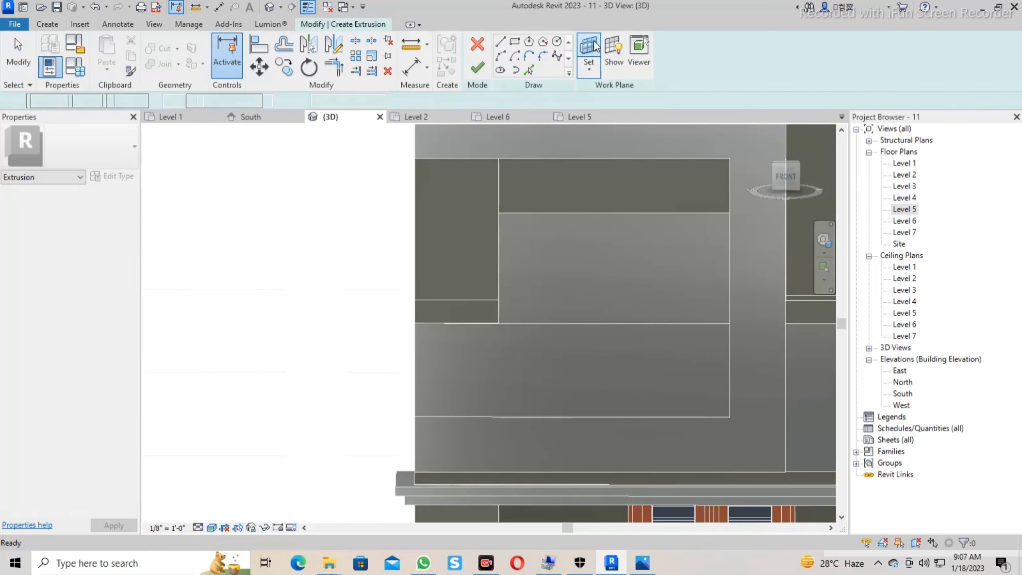
pyautogui.click(590, 49)
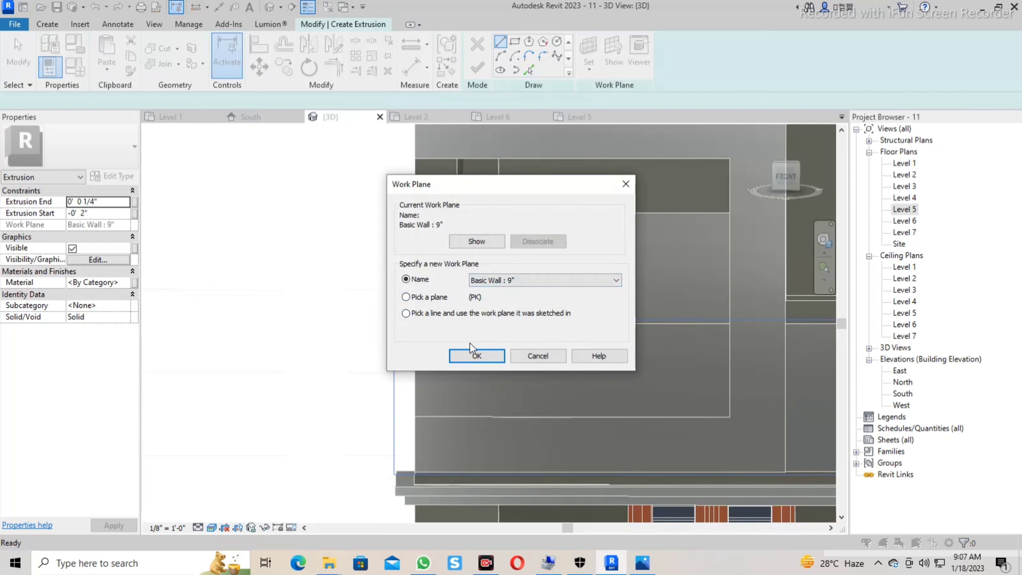
pyautogui.click(469, 353)
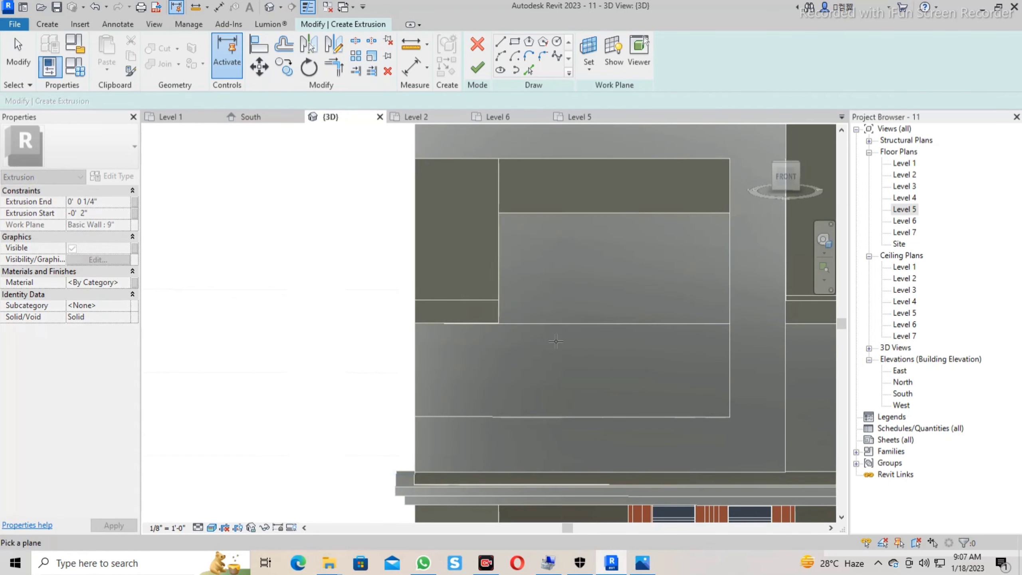
pyautogui.click(555, 324)
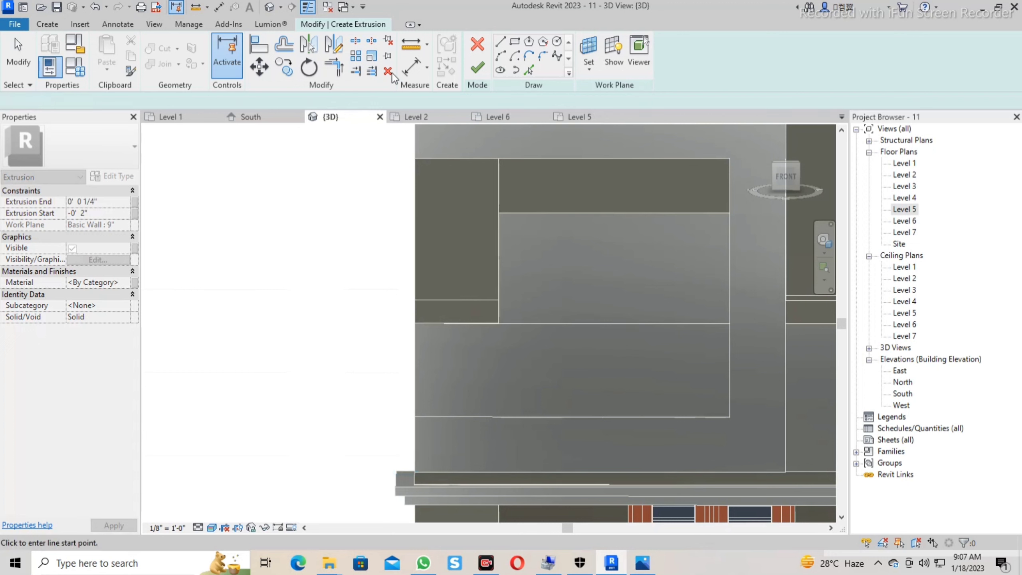
# Draw a tall narrow rectangle, set its width to 5", and select all four lines.
pyautogui.click(514, 45)
pyautogui.click(539, 284)
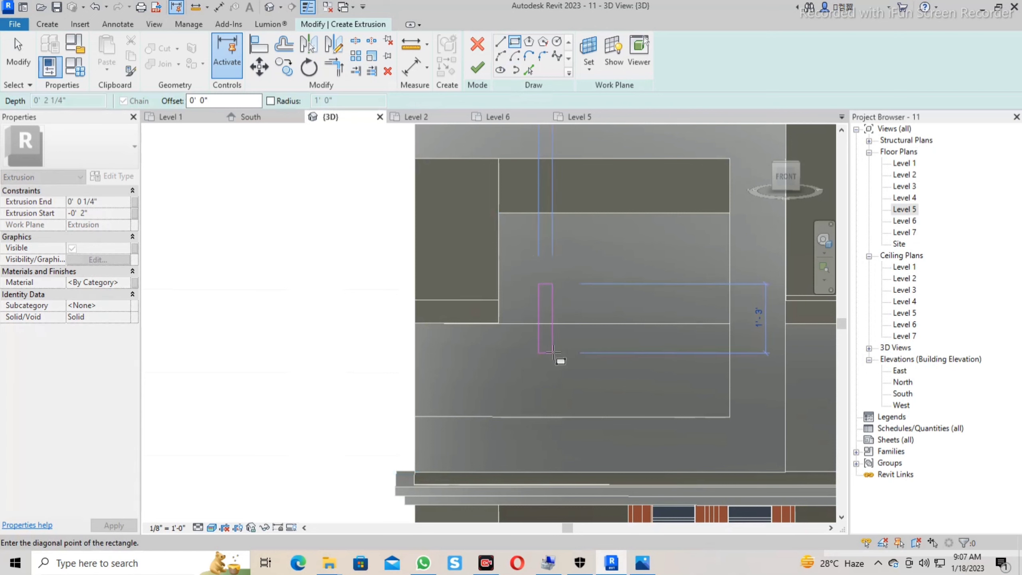
pyautogui.click(558, 353)
pyautogui.scroll(2, 560, 353)
pyautogui.press('Escape')
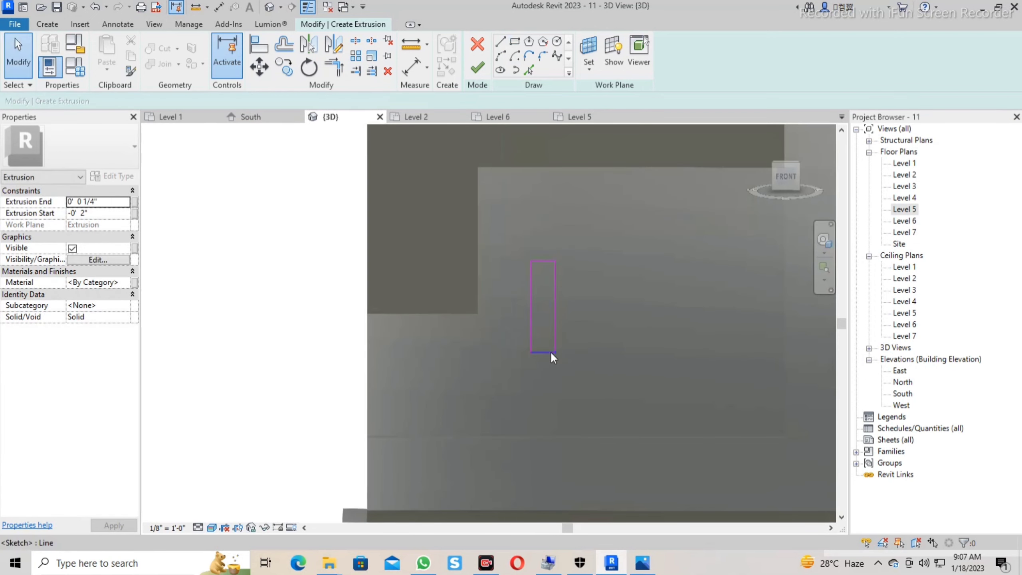
pyautogui.click(551, 352)
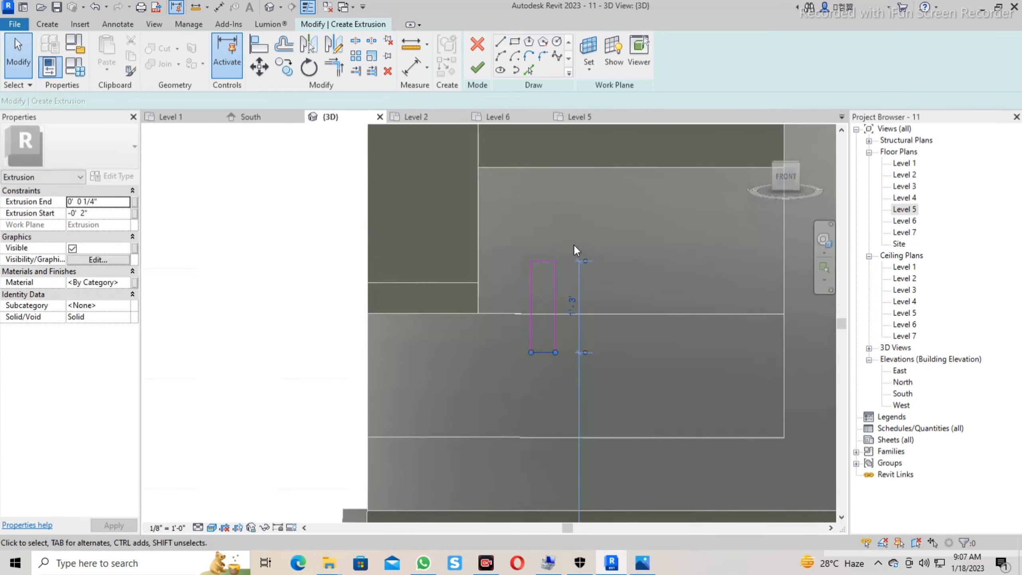
pyautogui.click(557, 326)
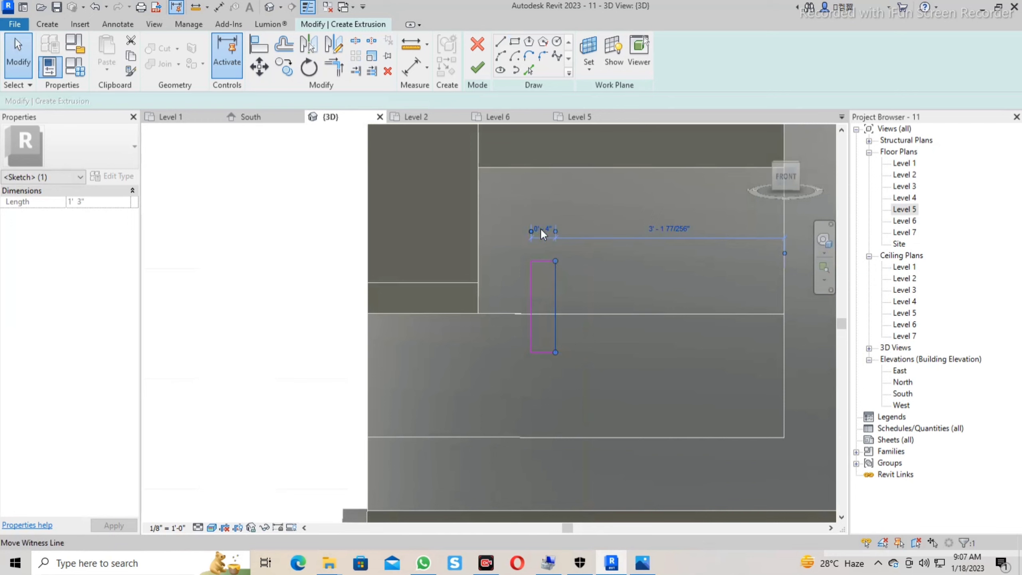
pyautogui.write('5"')
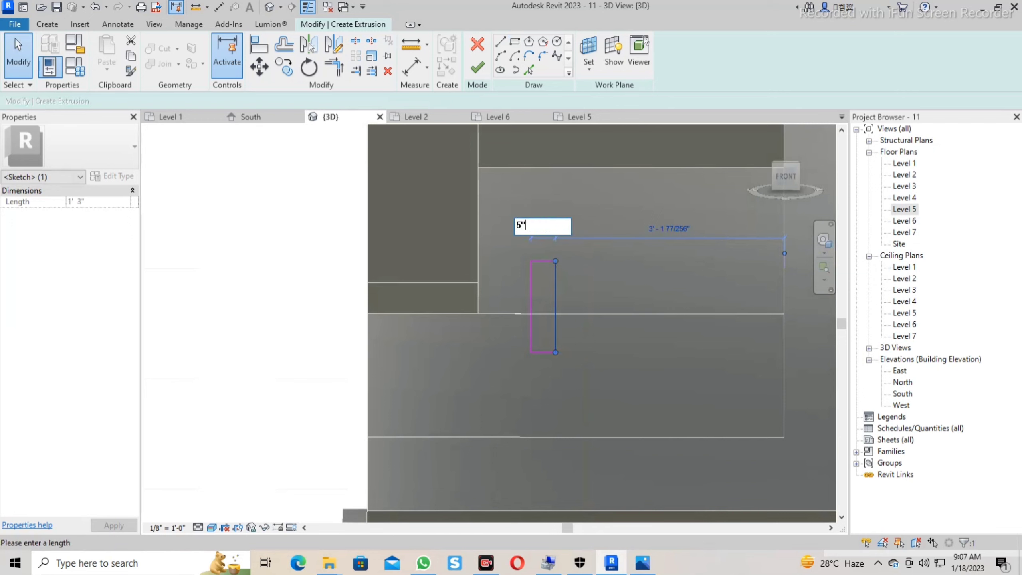
pyautogui.press('Return')
pyautogui.click(627, 364)
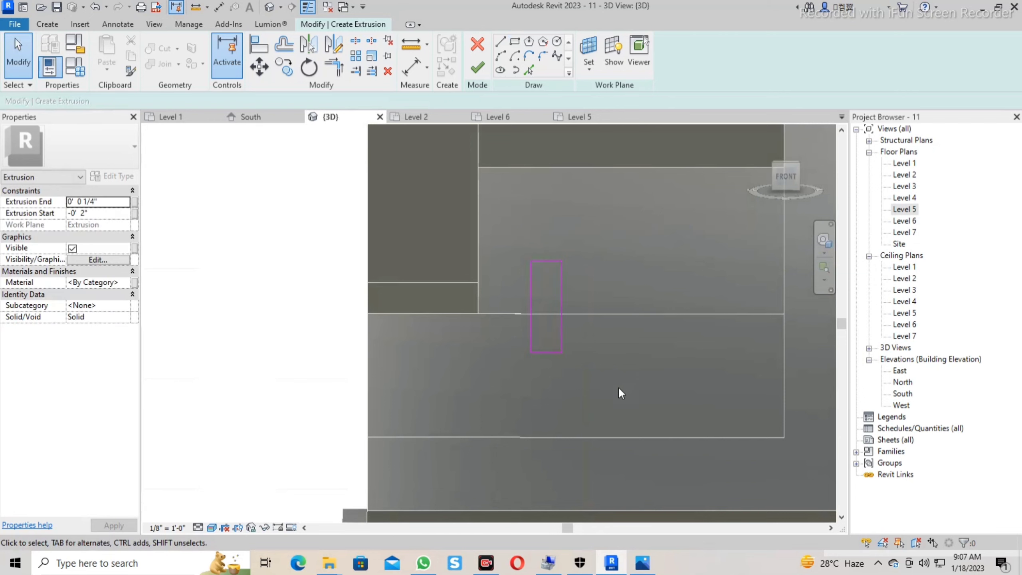
pyautogui.moveTo(615, 391); pyautogui.dragTo(503, 246)
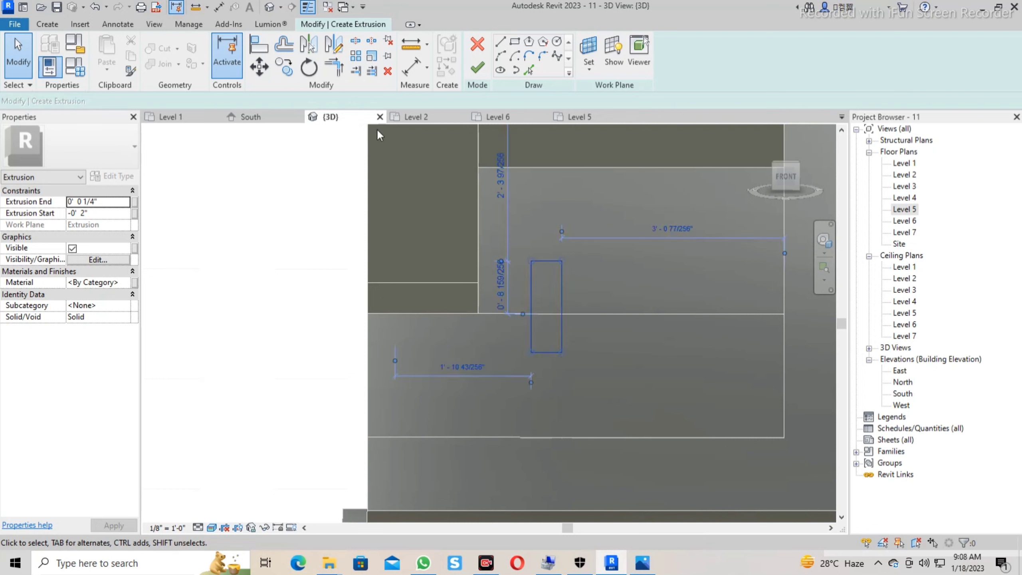
# Copy the 5" rectangle three times at 10" spacing, then nudge the row slightly left.
pyautogui.click(284, 67)
pyautogui.click(532, 306)
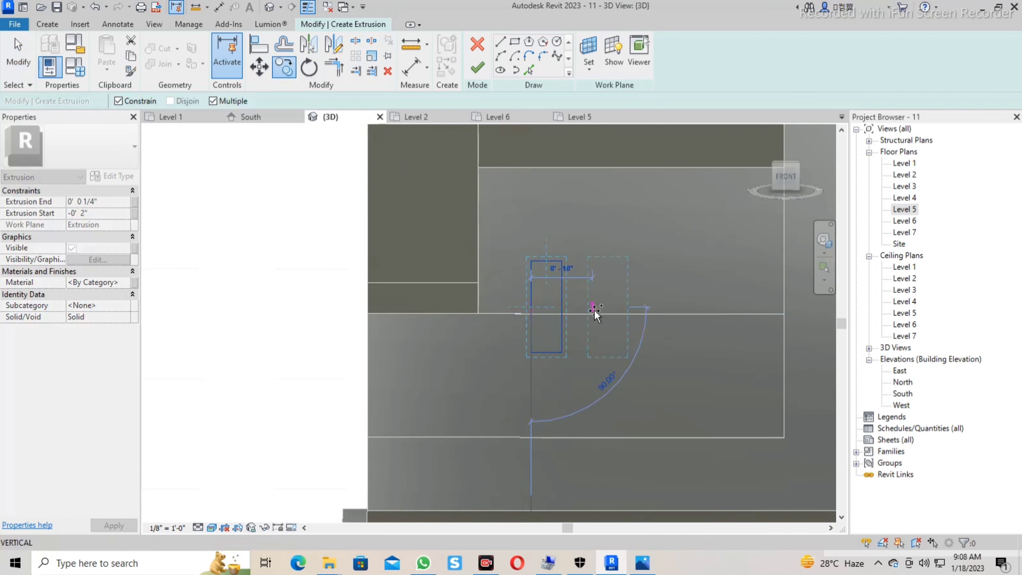
pyautogui.write('10"')
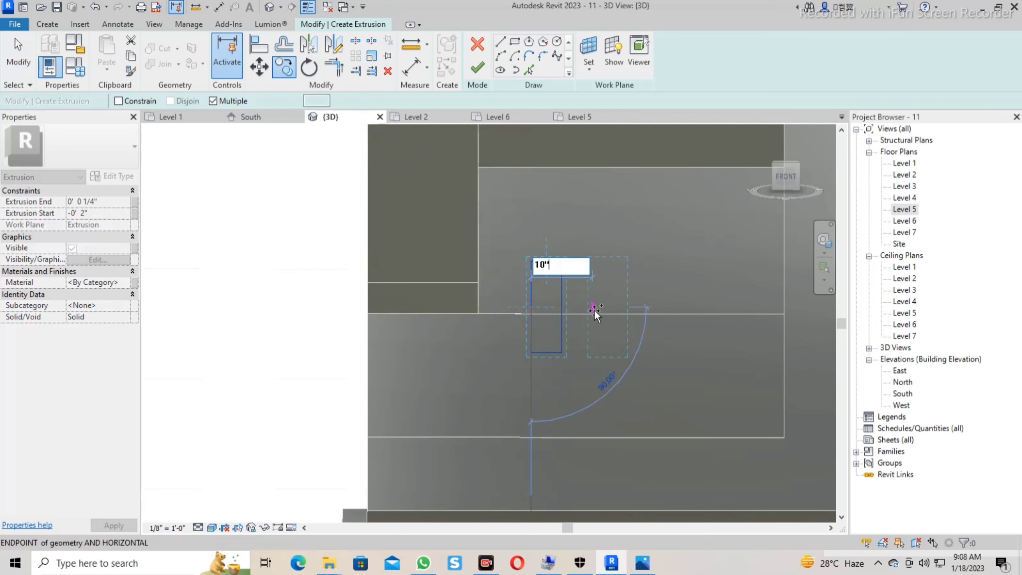
pyautogui.press('Return')
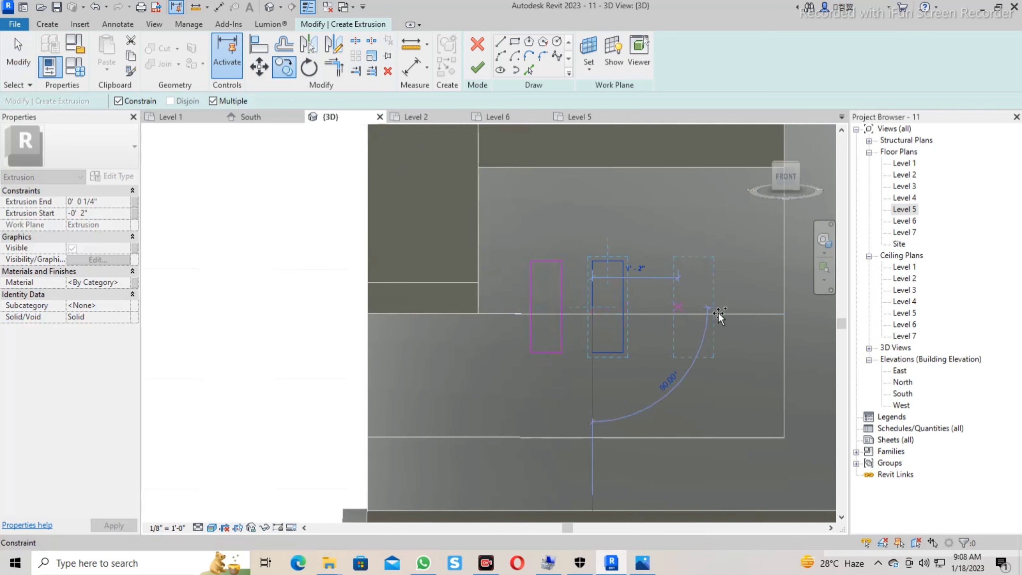
pyautogui.write('10')
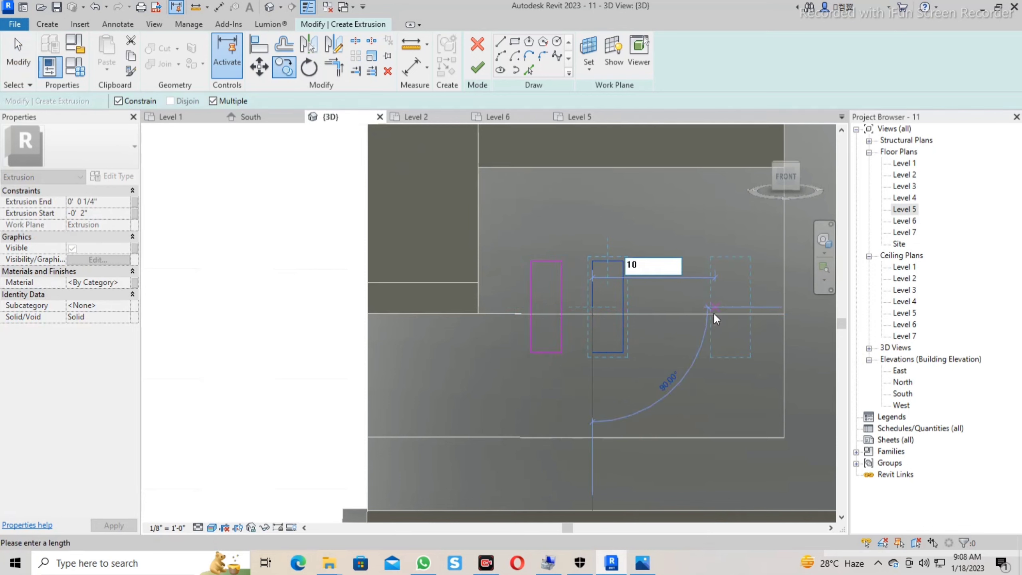
pyautogui.press('Return')
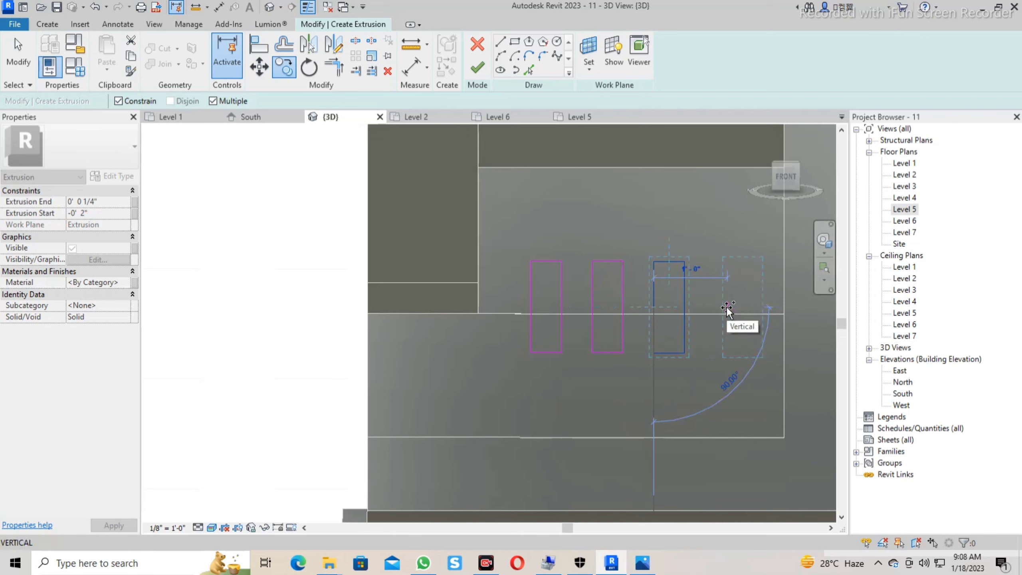
pyautogui.write('10"')
pyautogui.press('Return')
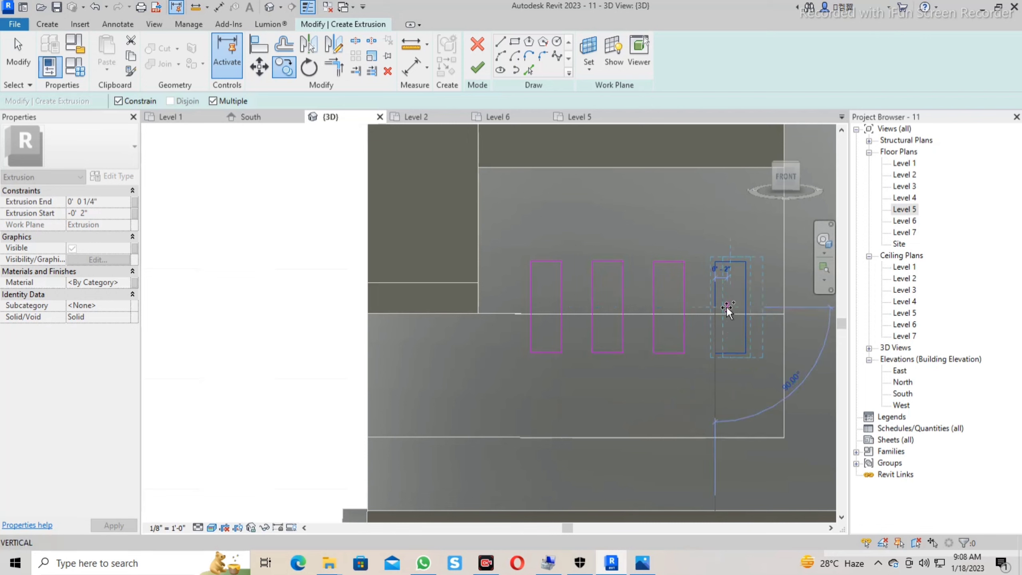
pyautogui.press('Escape')
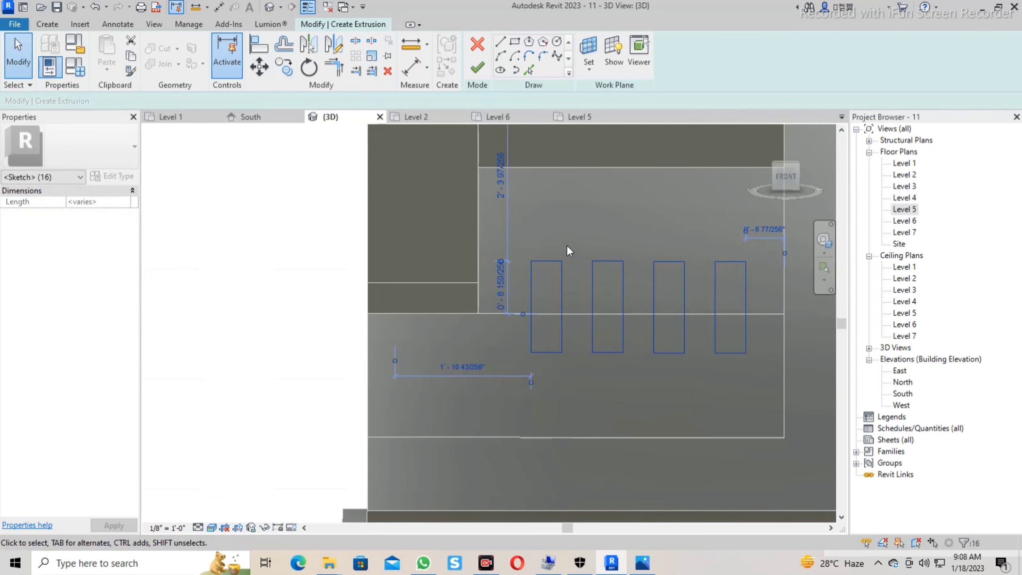
pyautogui.press('Left')
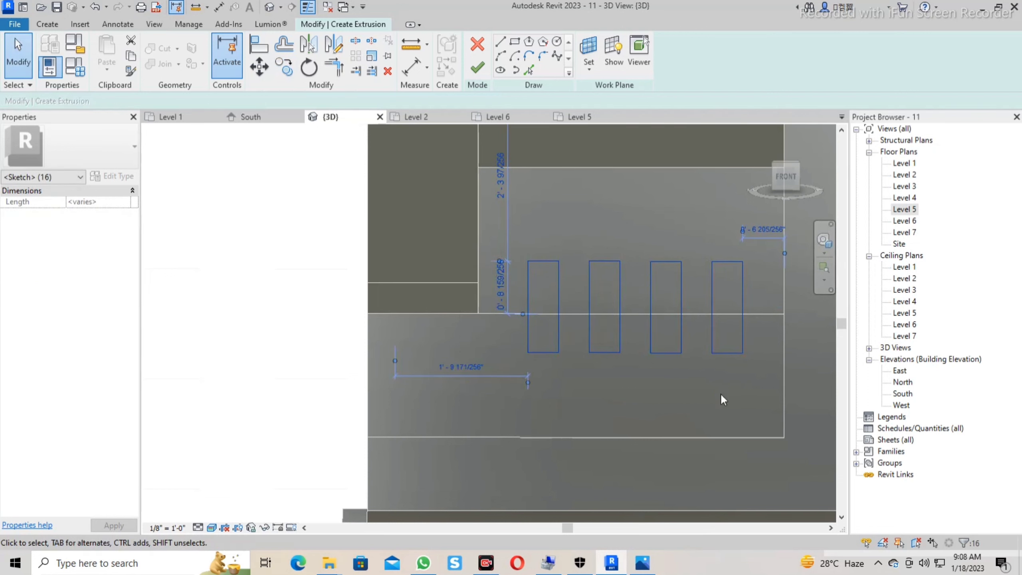
pyautogui.press('Left')
pyautogui.press('Escape')
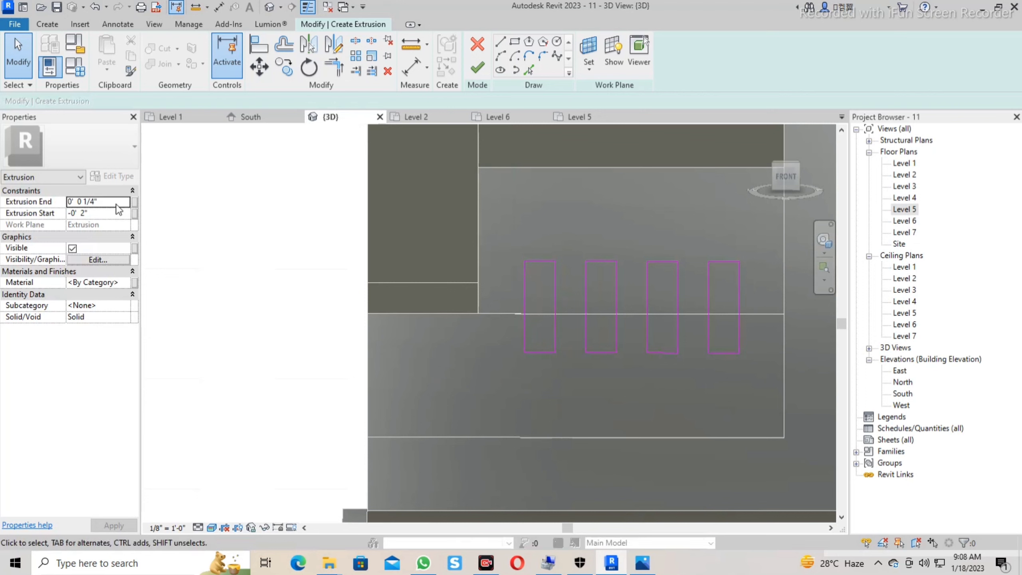
# Set Extrusion End to 0' 0 1/2" and finish the four rectangles as solid strips.
pyautogui.write('0')
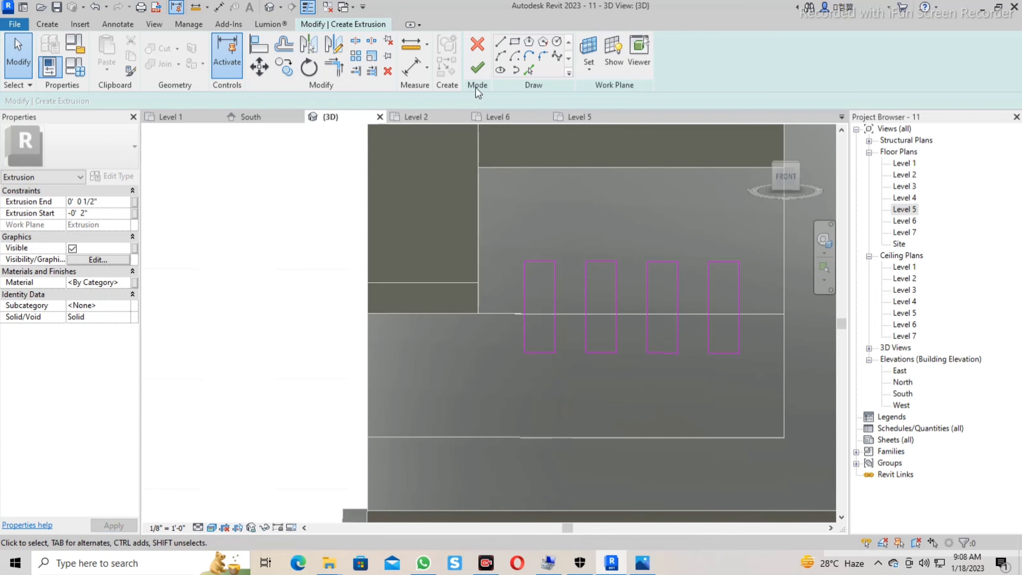
pyautogui.click(478, 70)
pyautogui.click(410, 203)
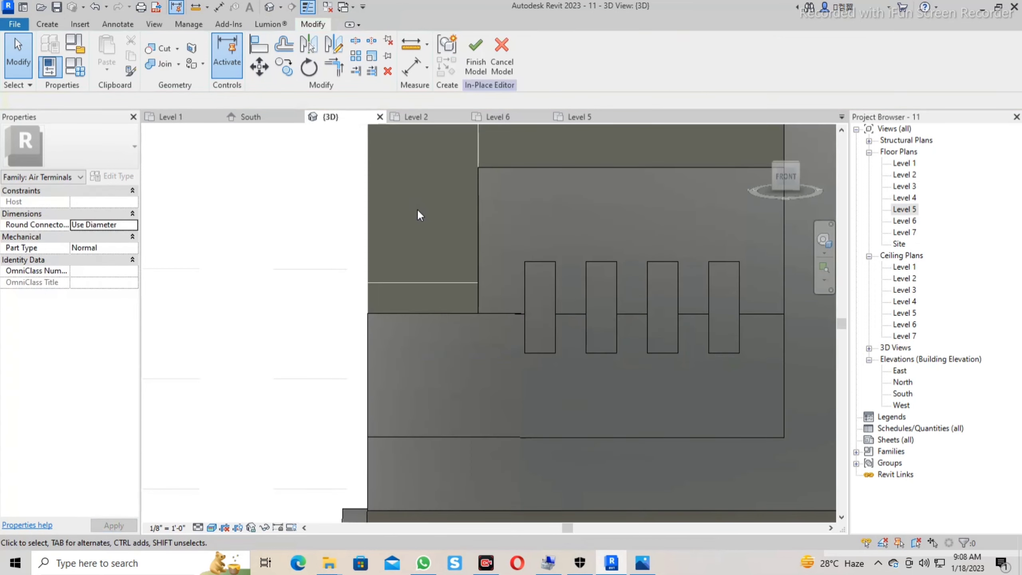
# Orbit and zoom around the front facade to inspect the four strips, then finish the model.
pyautogui.moveTo(414, 226)
pyautogui.keyDown('shift'); pyautogui.mouseDown(button='middle')
pyautogui.moveTo(575, 307)
pyautogui.moveTo(602, 300)
pyautogui.moveTo(559, 318)
pyautogui.moveTo(525, 297)
pyautogui.moveTo(539, 343)
pyautogui.moveTo(597, 387)
pyautogui.moveTo(619, 376)
pyautogui.mouseUp(button='middle'); pyautogui.keyUp('shift')
pyautogui.scroll(-3, 479, 280)
pyautogui.scroll(-5, 481, 297)
pyautogui.scroll(2, 625, 479)
pyautogui.scroll(2, 625, 480)
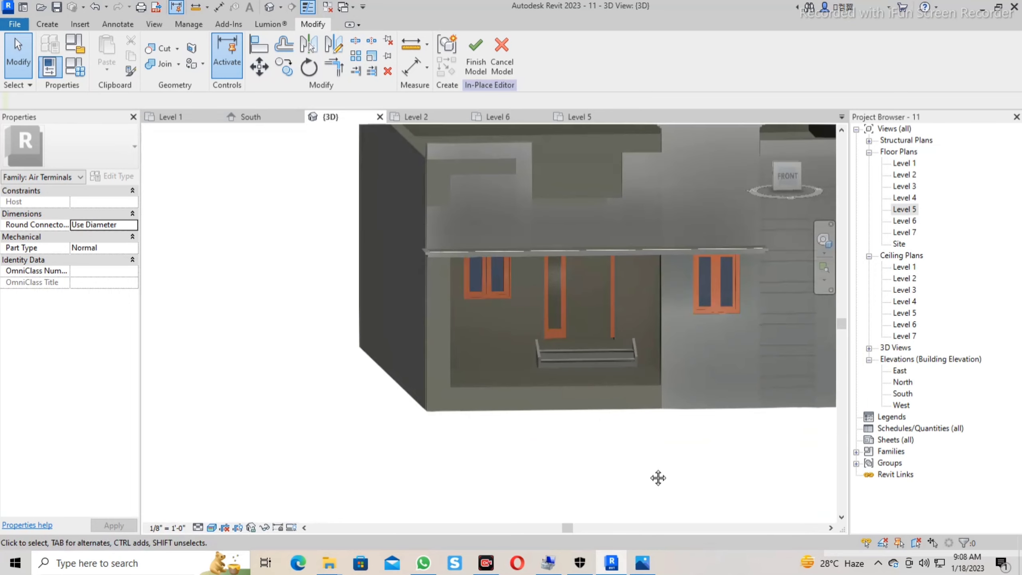
pyautogui.moveTo(657, 475)
pyautogui.keyDown('shift'); pyautogui.mouseDown(button='middle')
pyautogui.moveTo(630, 473)
pyautogui.moveTo(626, 398)
pyautogui.mouseUp(button='middle'); pyautogui.keyUp('shift')
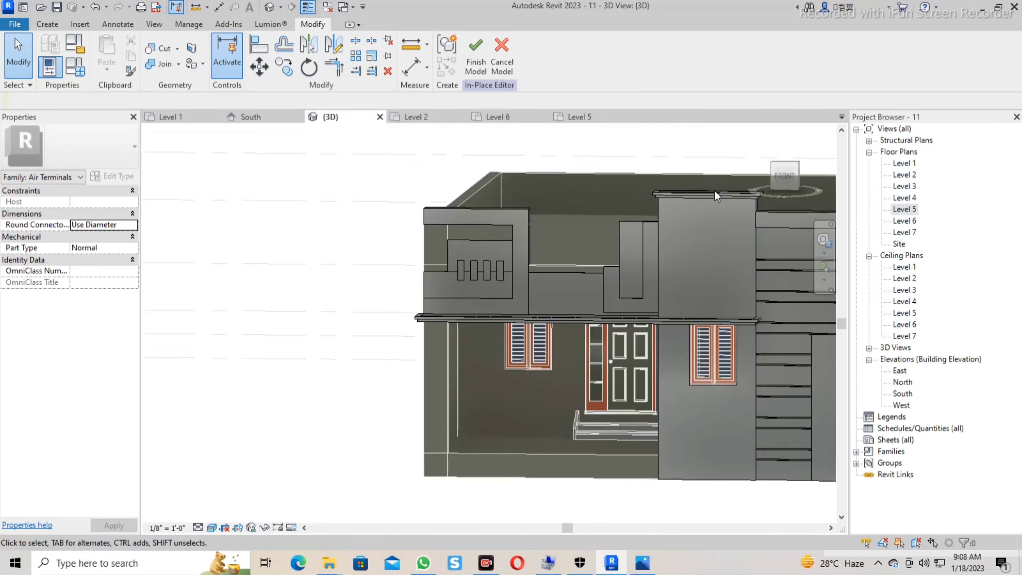
pyautogui.moveTo(551, 220)
pyautogui.keyDown('shift'); pyautogui.mouseDown(button='middle')
pyautogui.moveTo(584, 242)
pyautogui.moveTo(611, 244)
pyautogui.moveTo(550, 224)
pyautogui.moveTo(413, 242)
pyautogui.moveTo(548, 247)
pyautogui.moveTo(373, 204)
pyautogui.moveTo(559, 212)
pyautogui.moveTo(504, 232)
pyautogui.moveTo(648, 227)
pyautogui.mouseUp(button='middle'); pyautogui.keyUp('shift')
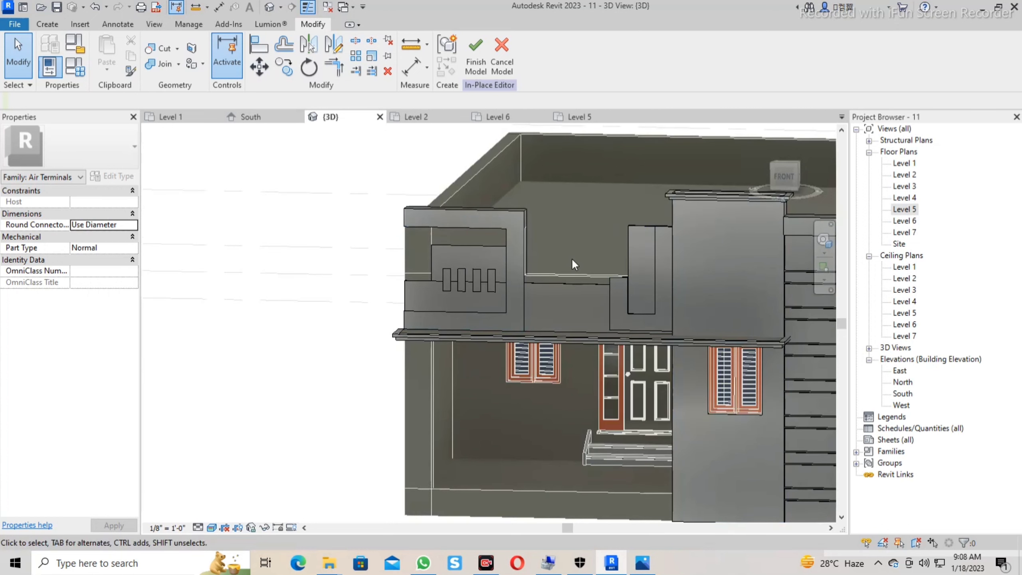
pyautogui.moveTo(572, 257)
pyautogui.keyDown('shift'); pyautogui.mouseDown(button='middle')
pyautogui.moveTo(533, 261)
pyautogui.moveTo(571, 247)
pyautogui.moveTo(531, 260)
pyautogui.moveTo(609, 290)
pyautogui.moveTo(628, 282)
pyautogui.mouseUp(button='middle'); pyautogui.keyUp('shift')
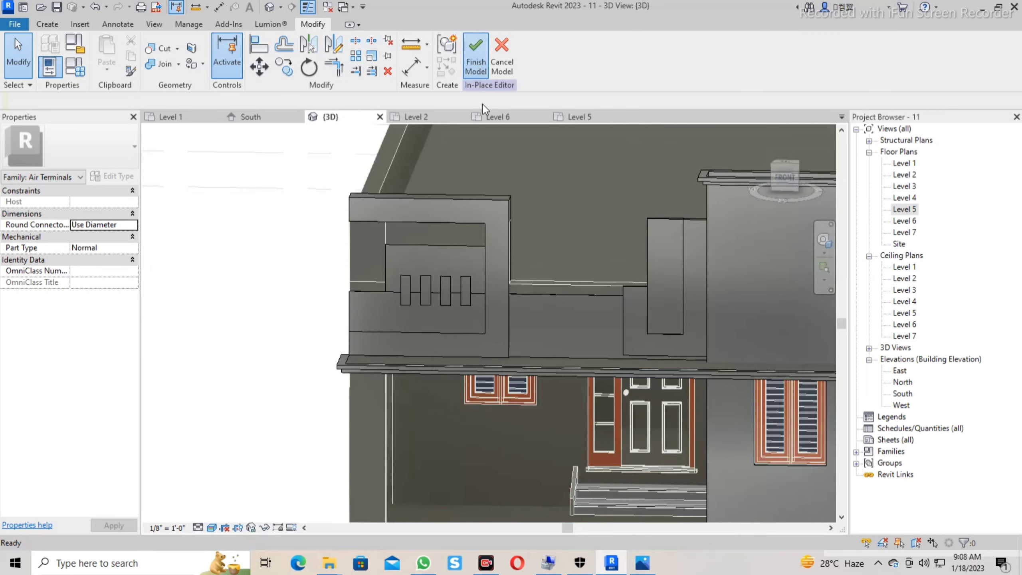
pyautogui.keyDown('shift'); pyautogui.moveTo(534, 187); pyautogui.dragTo(539, 283, button='middle'); pyautogui.keyUp('shift')
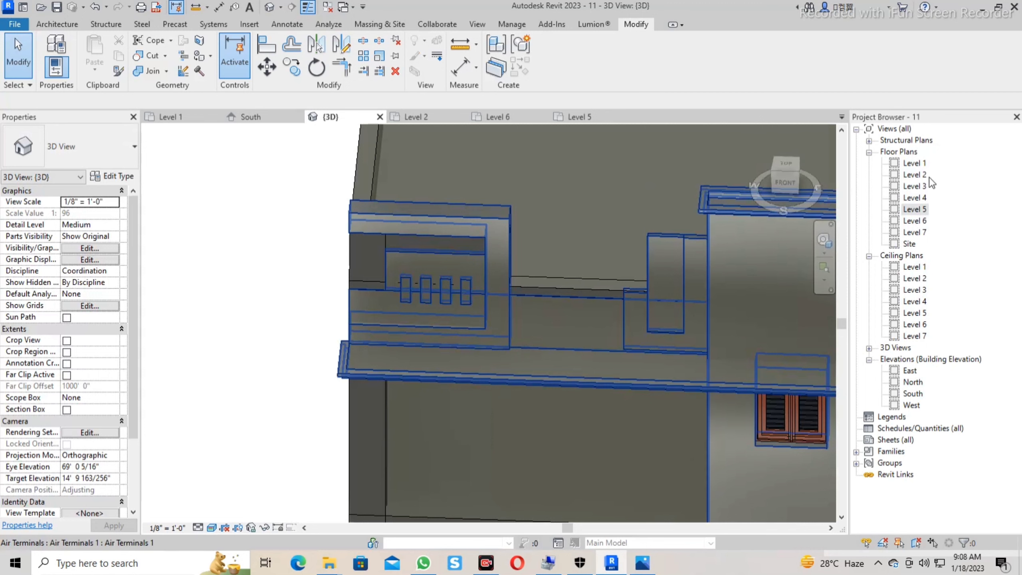
# Sketch a Handrail - Rectangular railing across the Level 6 parapet opening and view it in 3D.
pyautogui.doubleClick(916, 163)
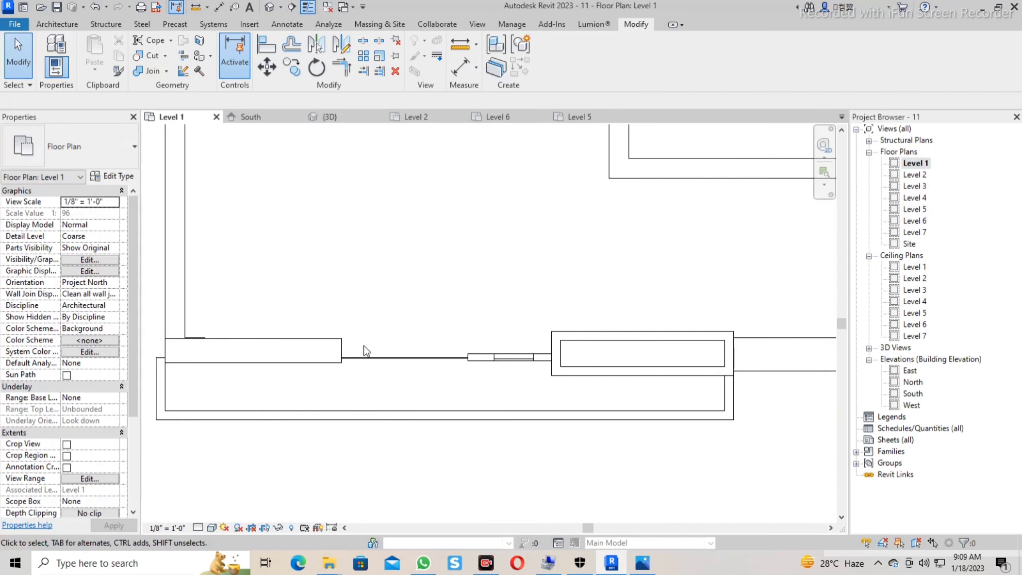
pyautogui.doubleClick(917, 221)
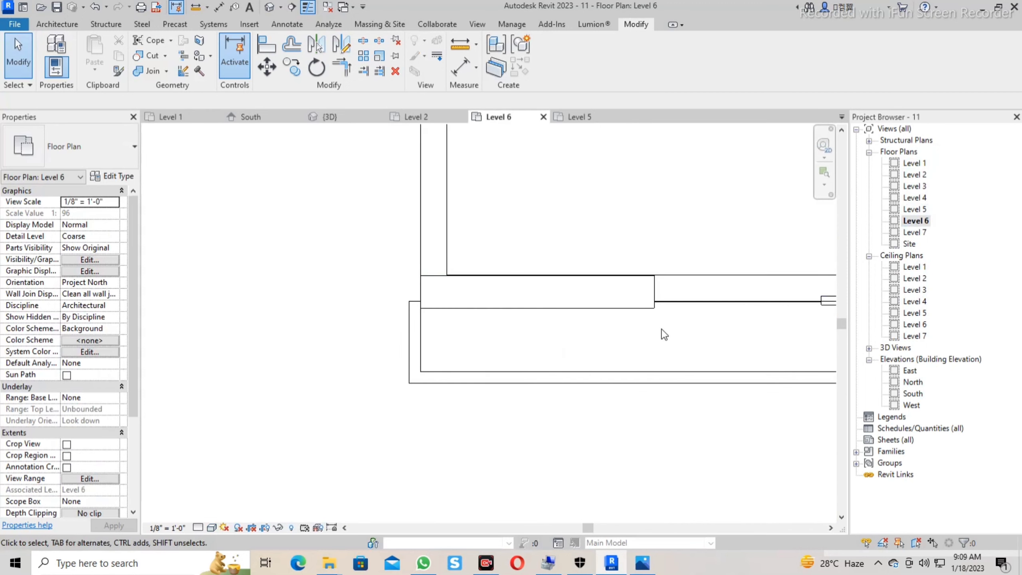
pyautogui.click(60, 25)
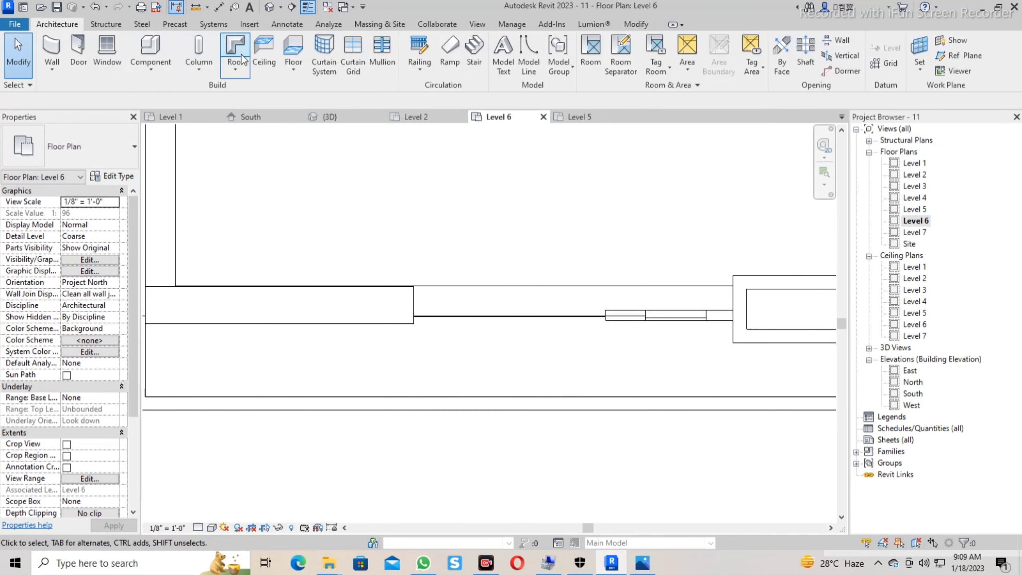
pyautogui.click(414, 52)
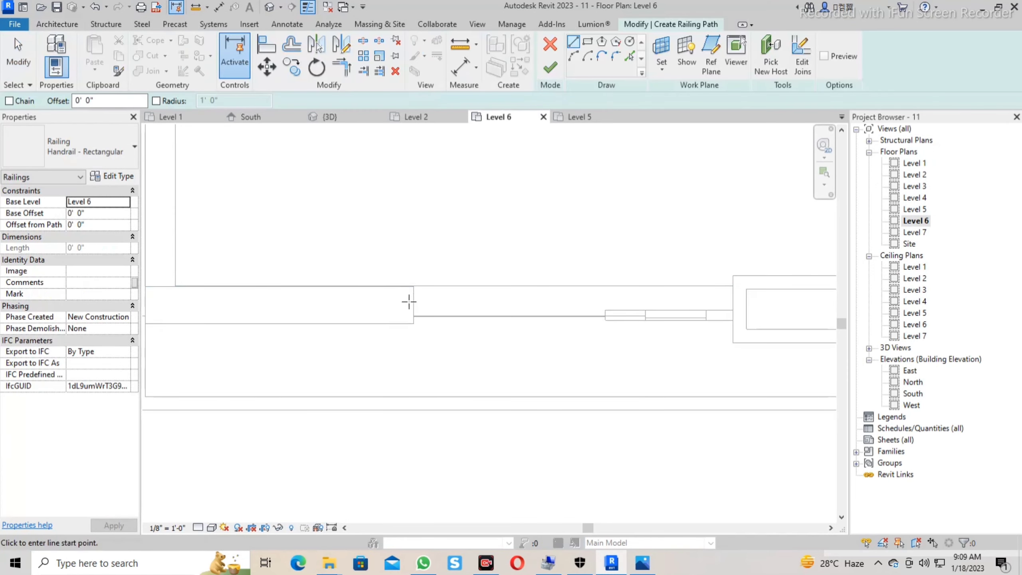
pyautogui.click(413, 301)
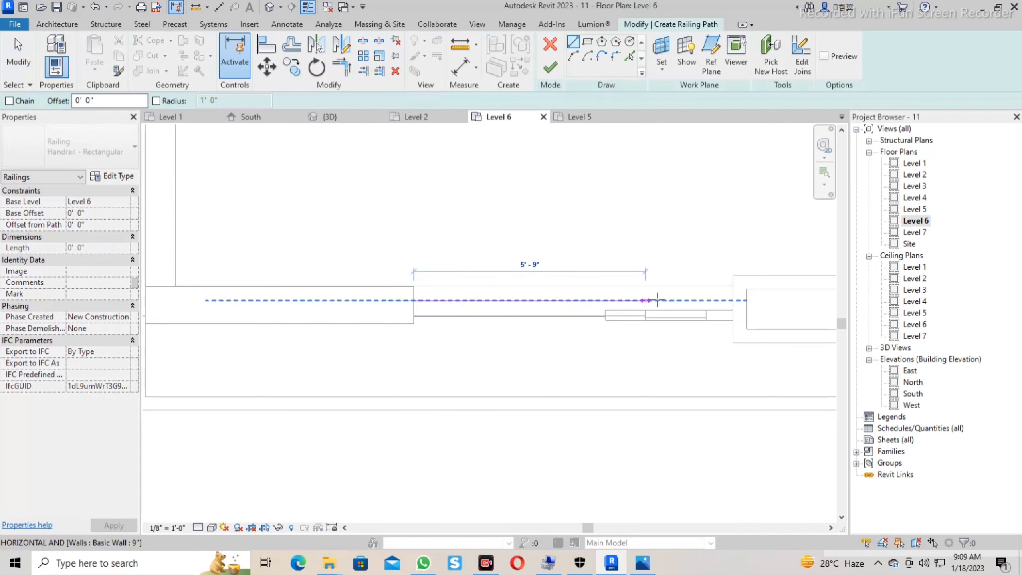
pyautogui.click(732, 301)
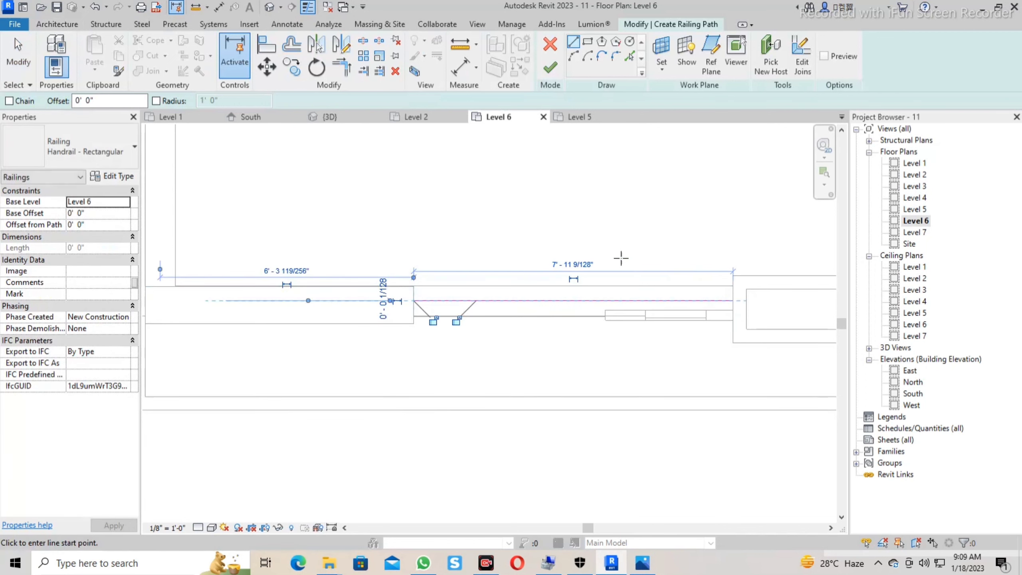
pyautogui.click(547, 69)
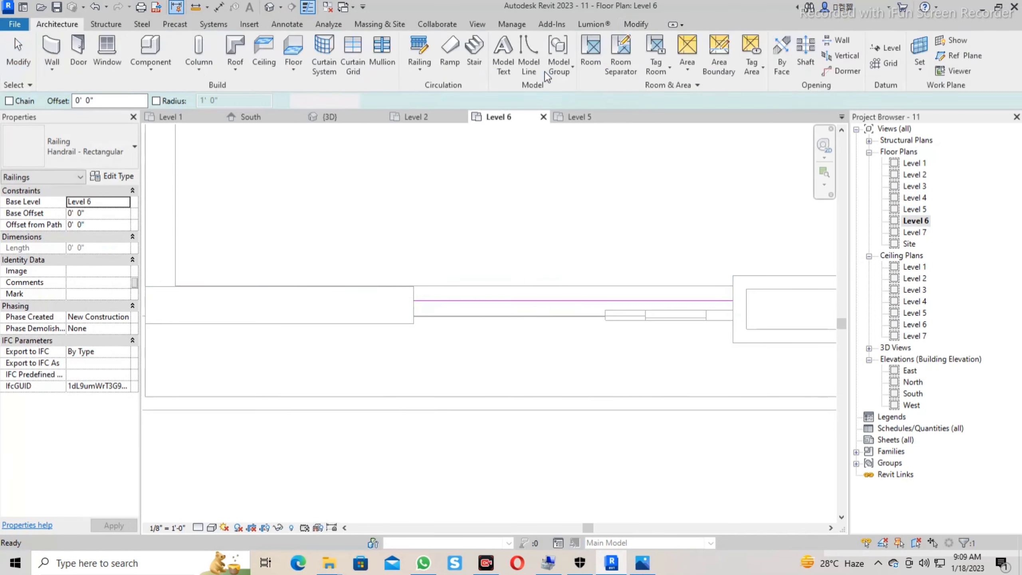
pyautogui.click(269, 7)
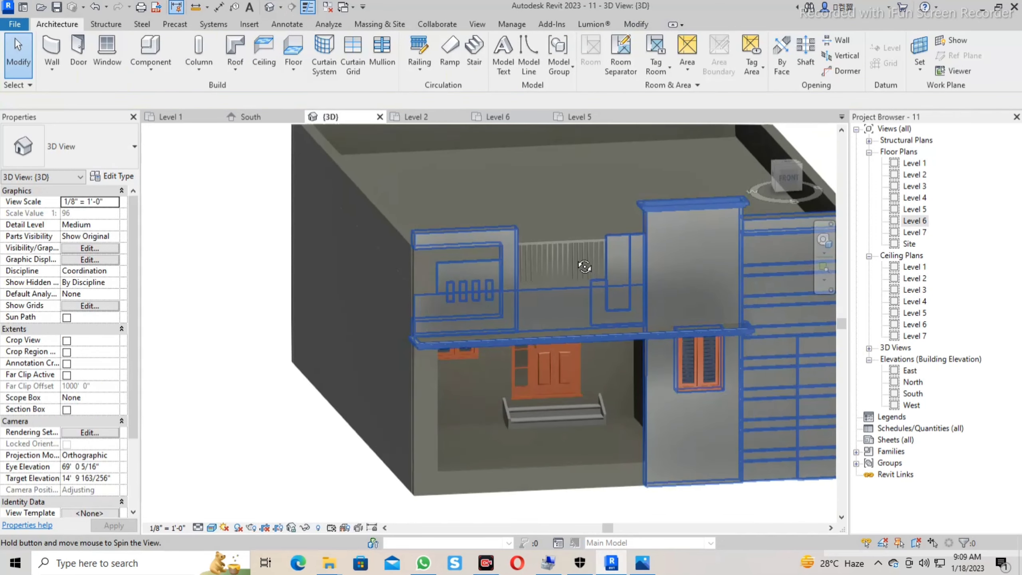
# From a front view, change the parapet railing type to Glass Panel - Bottom Fill.
pyautogui.keyDown('shift'); pyautogui.moveTo(551, 361); pyautogui.dragTo(545, 235, button='middle'); pyautogui.keyUp('shift')
pyautogui.scroll(-3, 544, 235)
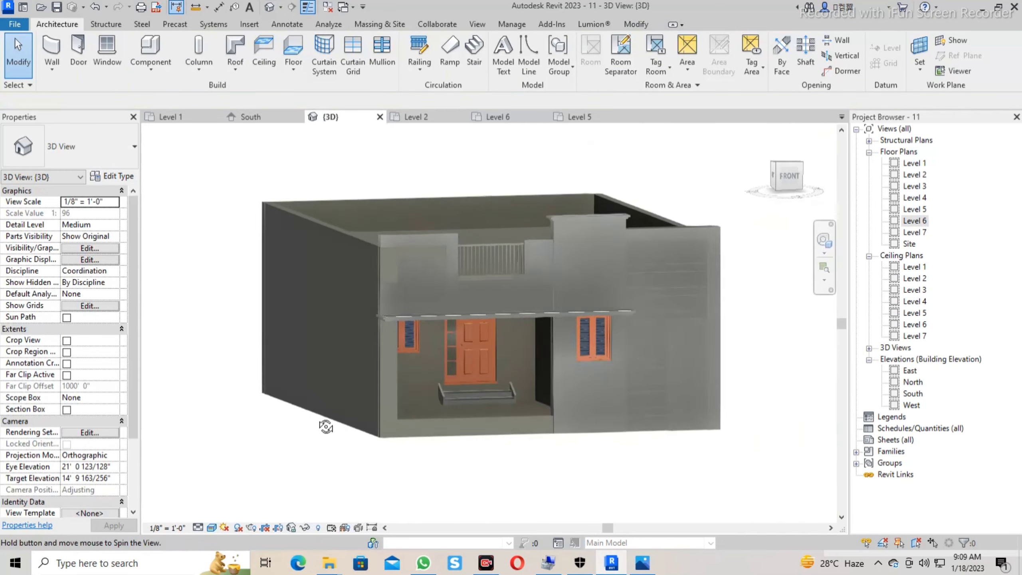
pyautogui.keyDown('shift'); pyautogui.moveTo(277, 413); pyautogui.dragTo(313, 391, button='middle'); pyautogui.keyUp('shift')
pyautogui.click(509, 257)
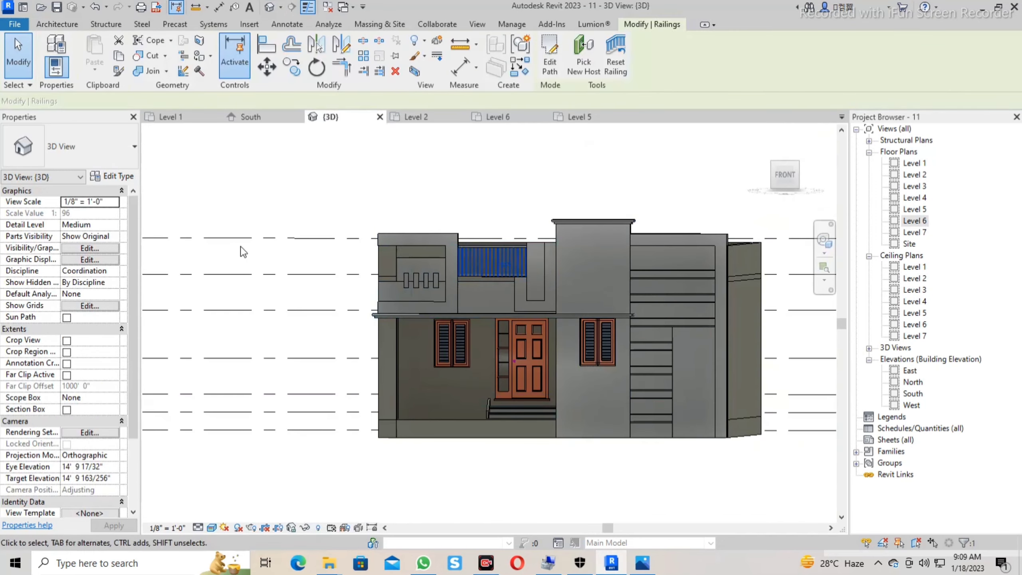
pyautogui.click(117, 163)
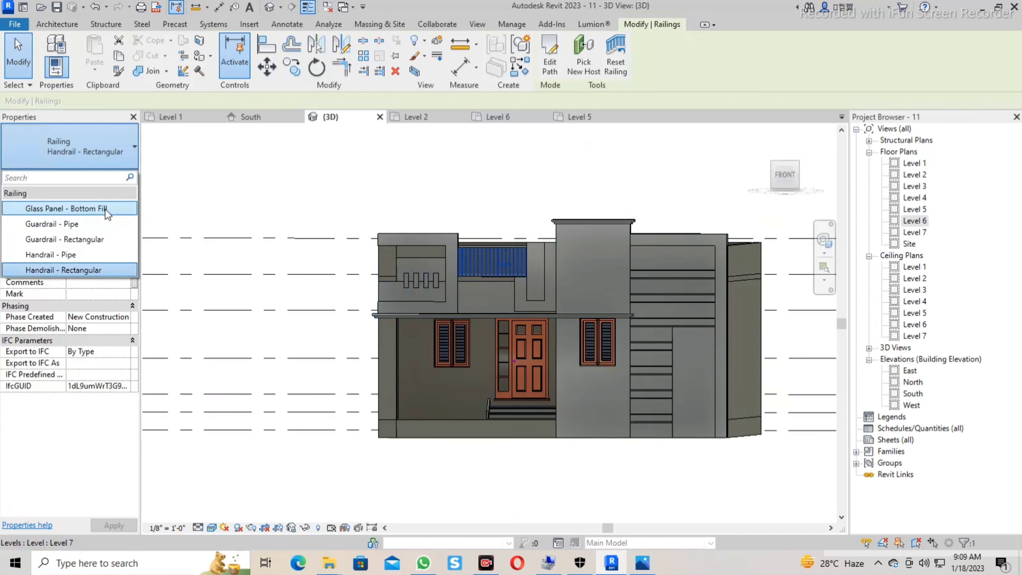
pyautogui.click(105, 209)
pyautogui.click(265, 195)
# Zoom in to check the glass railing, then select the in-place facade model.
pyautogui.moveTo(268, 195)
pyautogui.keyDown('shift'); pyautogui.mouseDown(button='middle')
pyautogui.moveTo(299, 218)
pyautogui.moveTo(280, 206)
pyautogui.moveTo(280, 349)
pyautogui.moveTo(252, 362)
pyautogui.moveTo(269, 361)
pyautogui.mouseUp(button='middle'); pyautogui.keyUp('shift')
pyautogui.scroll(2, 286, 358)
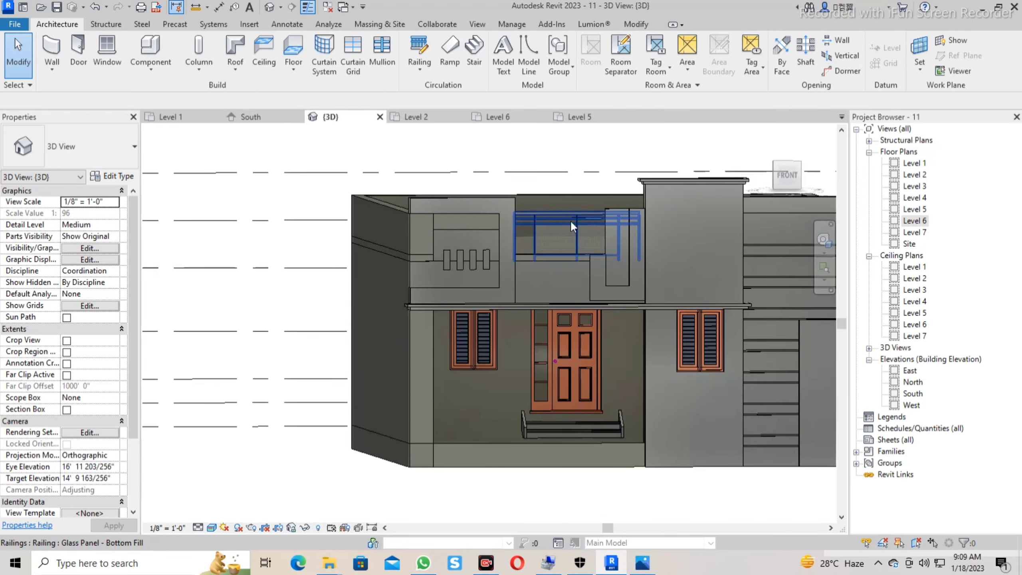
pyautogui.click(571, 221)
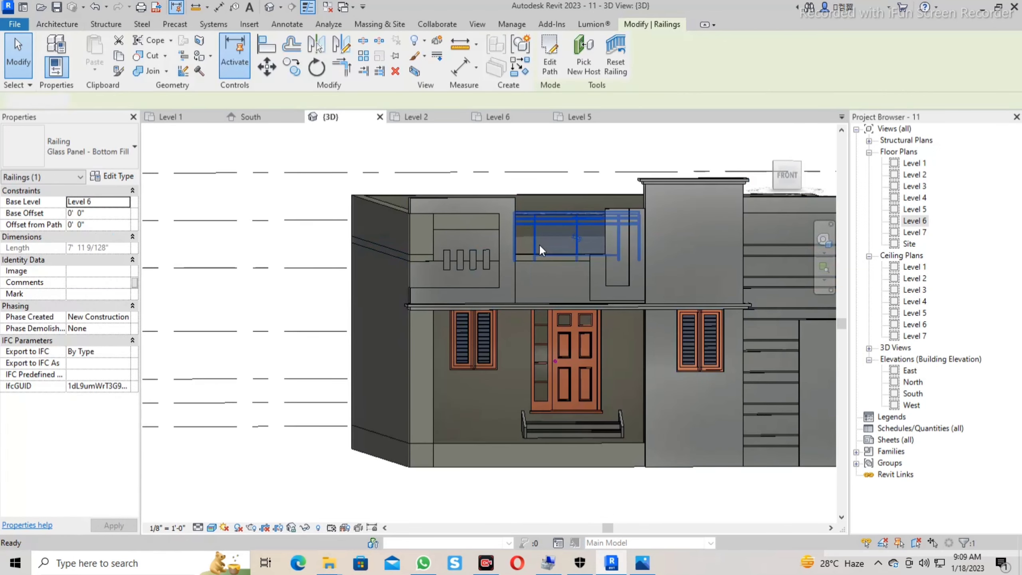
pyautogui.press('Escape')
pyautogui.keyDown('shift'); pyautogui.moveTo(601, 352); pyautogui.dragTo(568, 249, button='middle'); pyautogui.keyUp('shift')
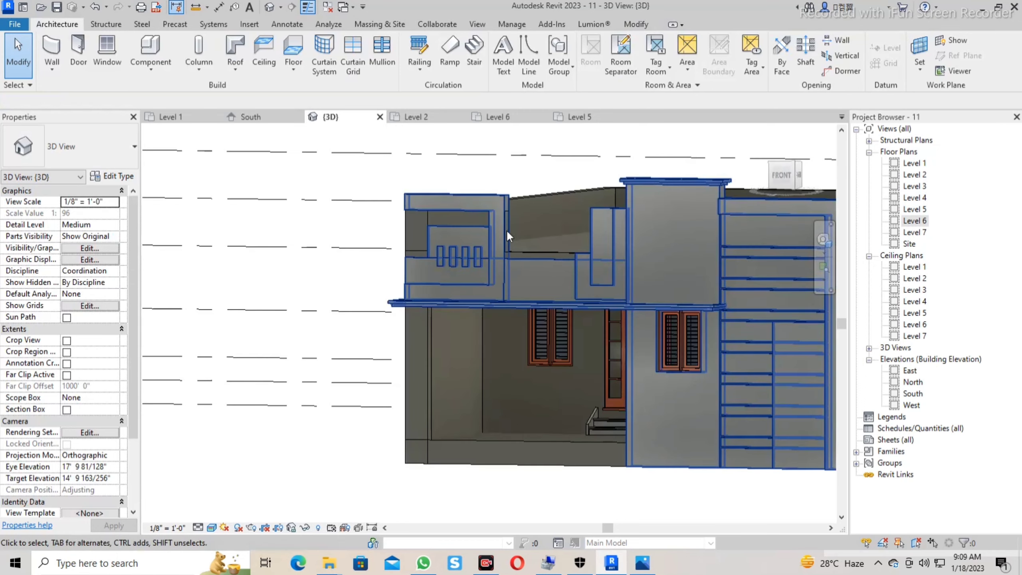
pyautogui.click(508, 232)
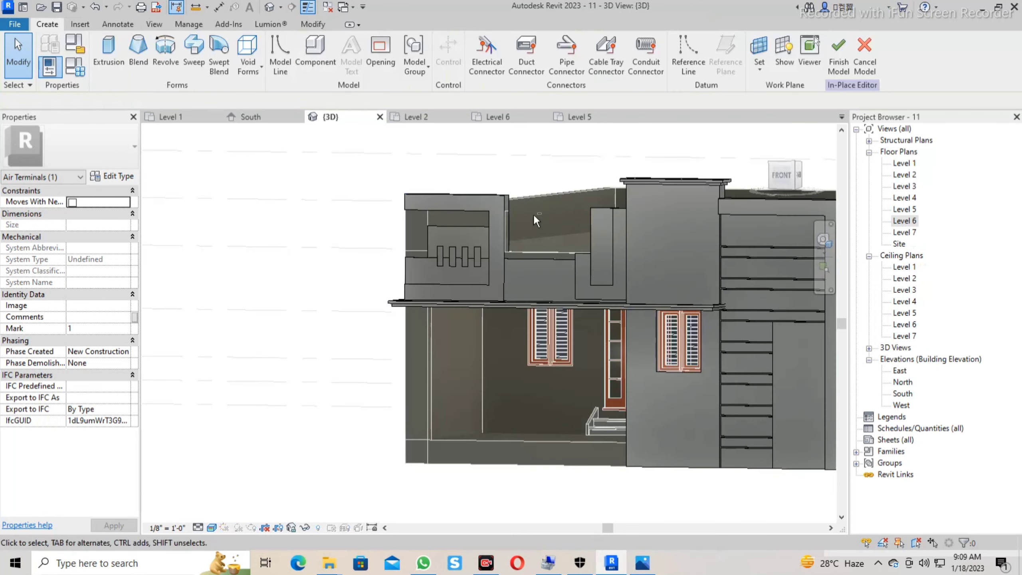
# Start a new extrusion with the front wall face as its work plane.
pyautogui.click(108, 52)
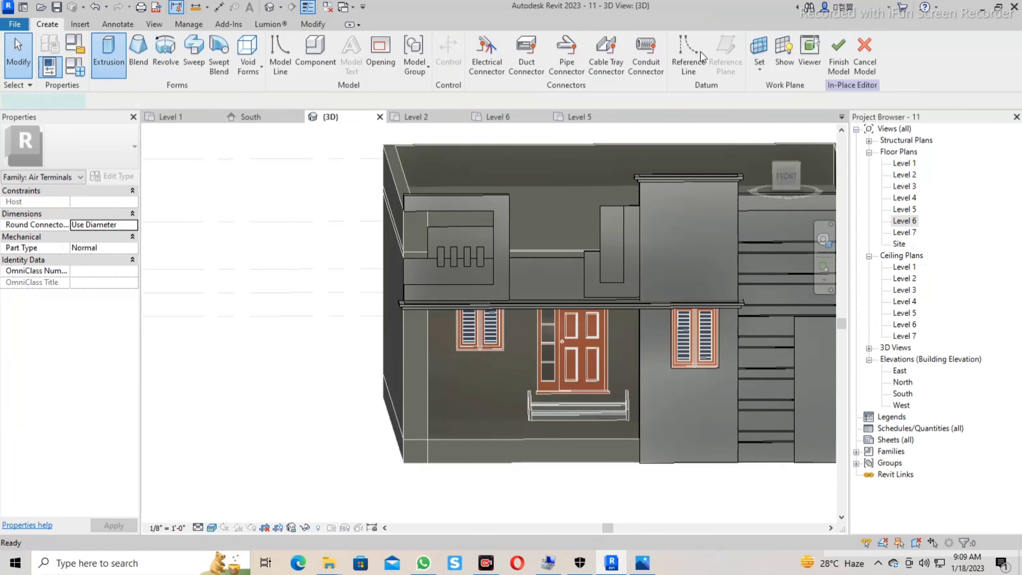
pyautogui.click(590, 51)
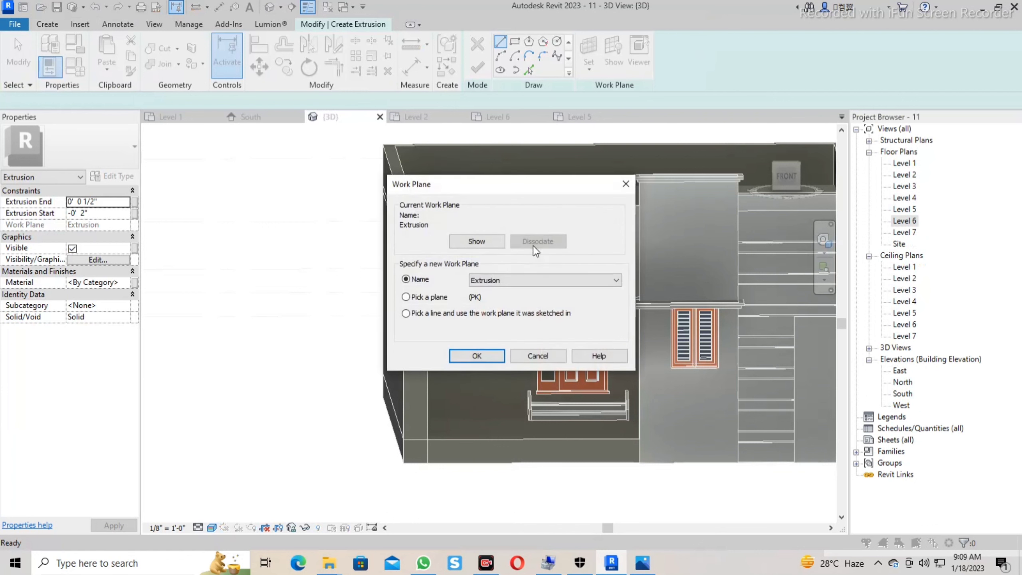
pyautogui.click(490, 354)
pyautogui.scroll(3, 515, 279)
pyautogui.scroll(2, 516, 280)
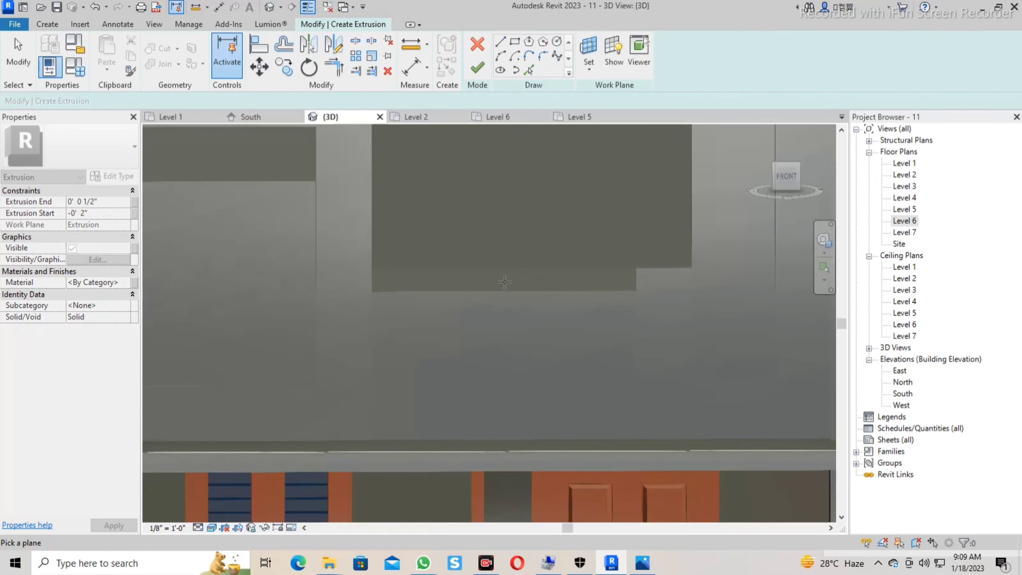
pyautogui.scroll(-3, 505, 282)
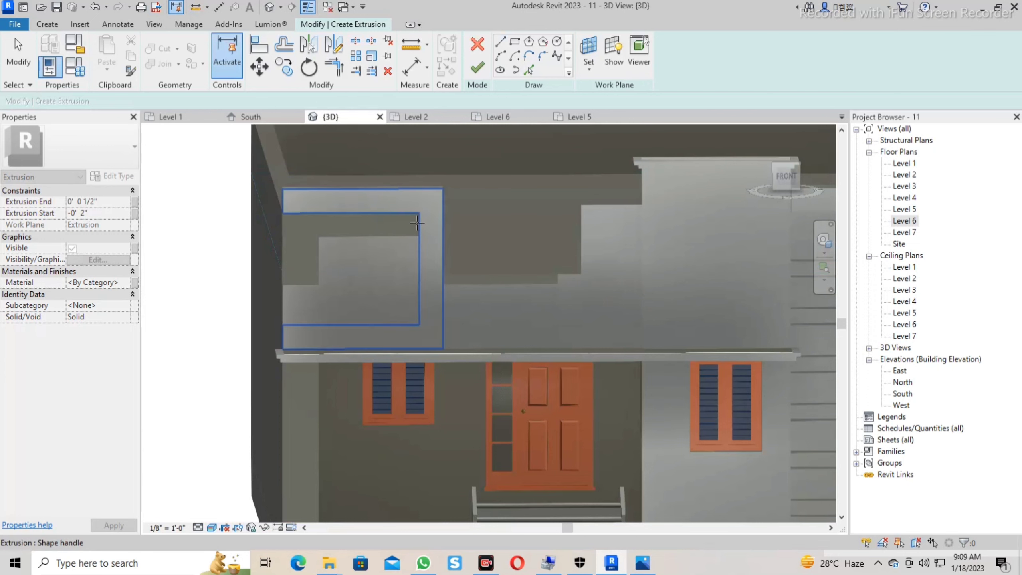
pyautogui.scroll(2, 295, 240)
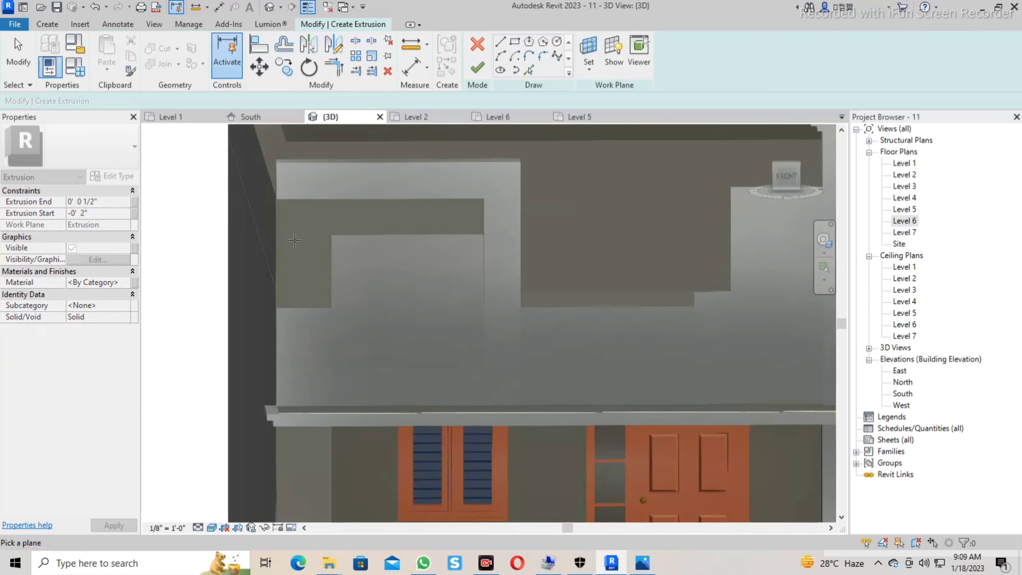
pyautogui.click(322, 229)
pyautogui.keyDown('shift'); pyautogui.moveTo(557, 229); pyautogui.dragTo(525, 93, button='middle'); pyautogui.keyUp('shift')
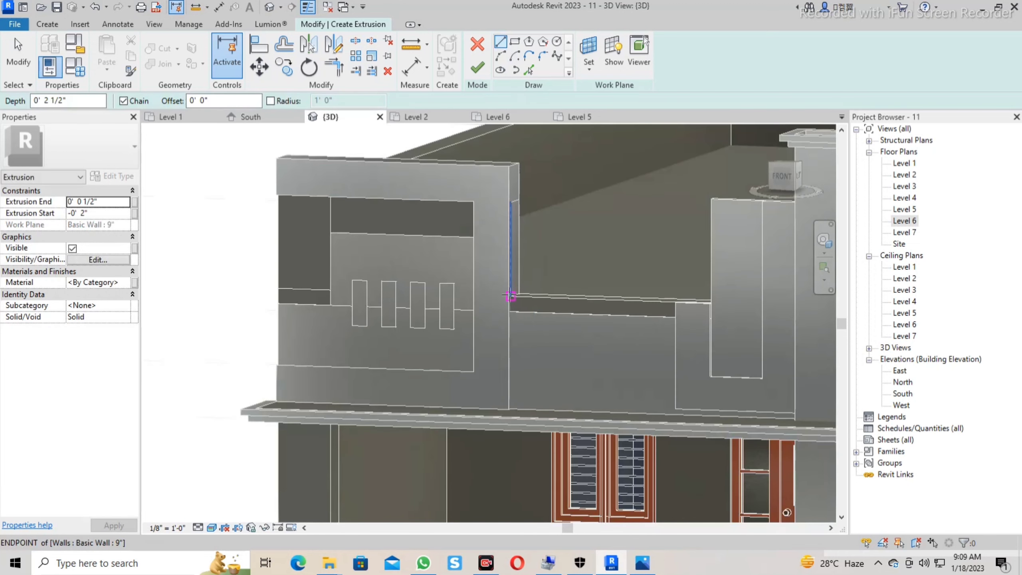
# Sketch a thin closed rectangle across the parapet opening and select its lines.
pyautogui.click(510, 296)
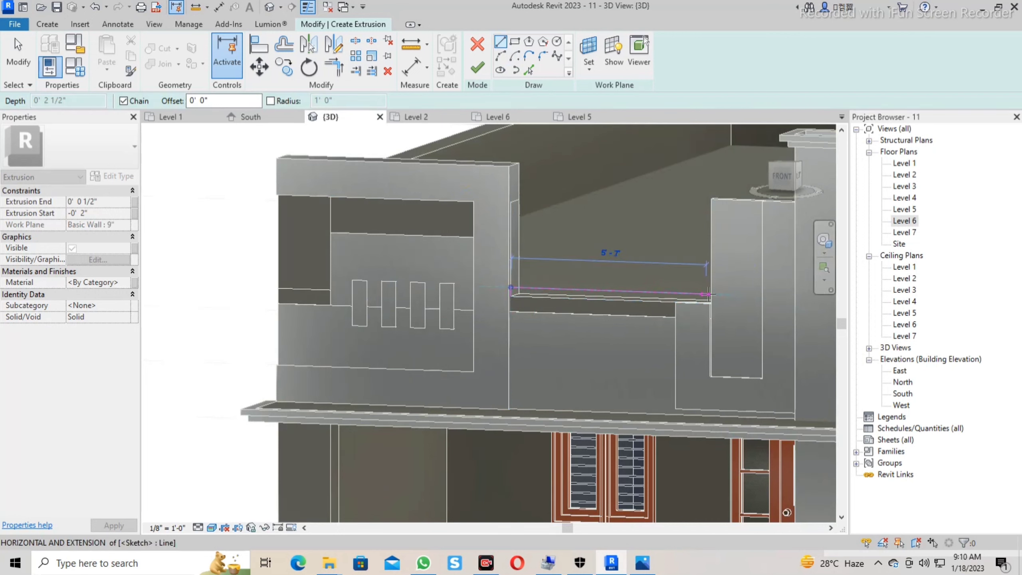
pyautogui.click(709, 294)
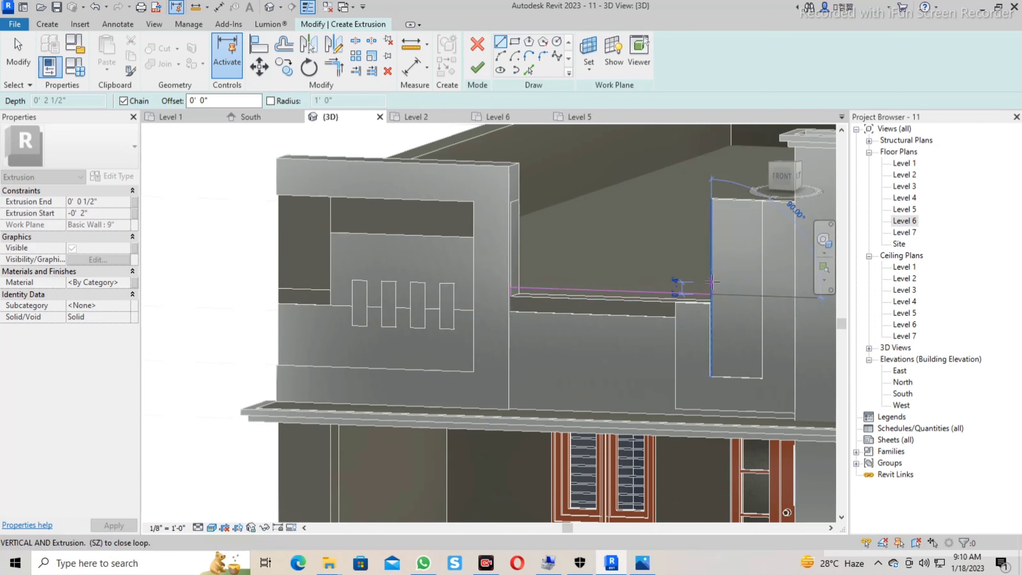
pyautogui.scroll(3, 711, 282)
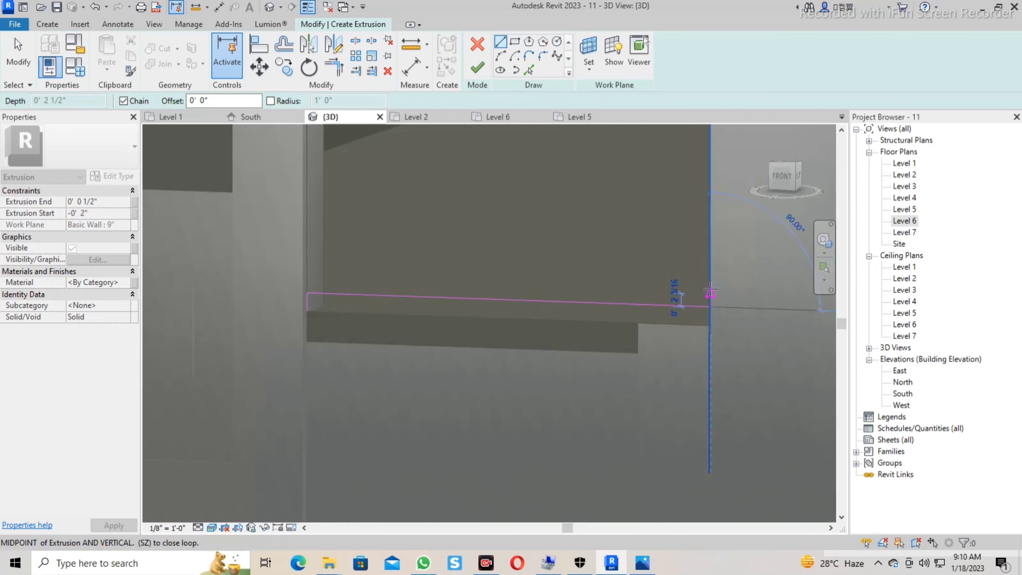
pyautogui.click(668, 284)
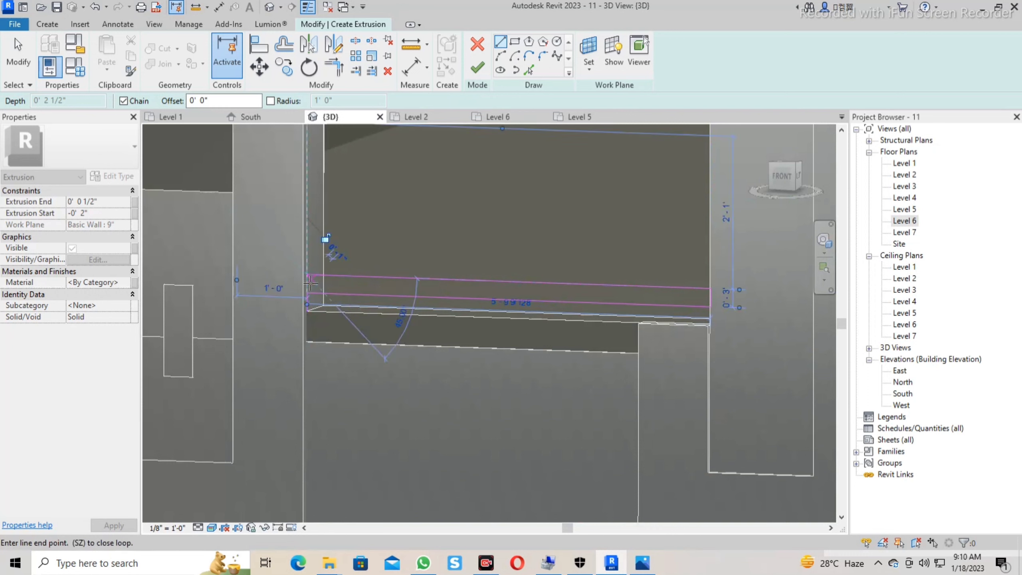
pyautogui.click(306, 275)
pyautogui.click(307, 294)
pyautogui.press('Escape')
pyautogui.press('Escape')
pyautogui.click(308, 308)
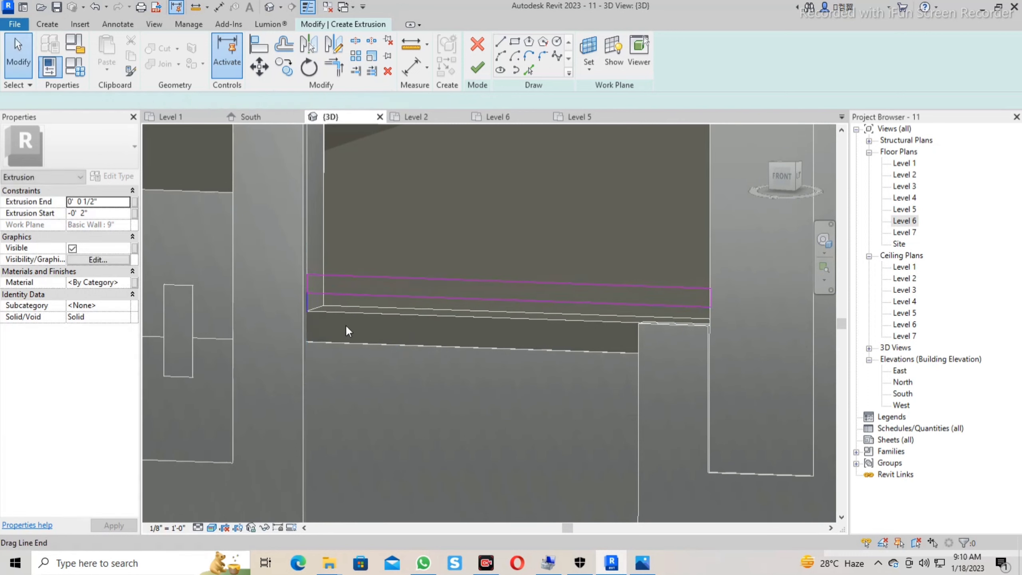
pyautogui.click(376, 349)
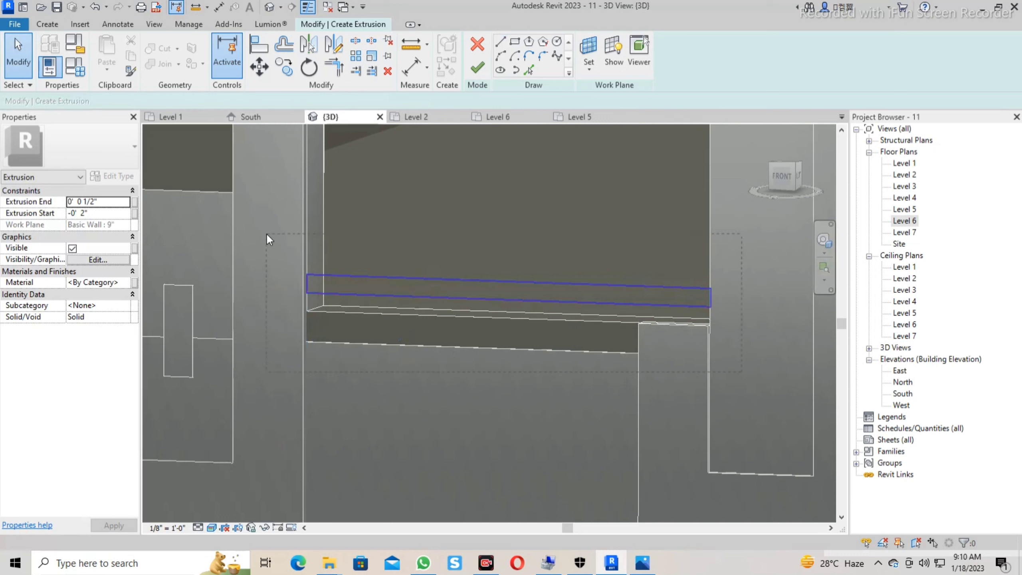
pyautogui.moveTo(267, 235); pyautogui.dragTo(266, 234)
# Copy the bar profile three times at 5-inch spacing.
pyautogui.click(282, 67)
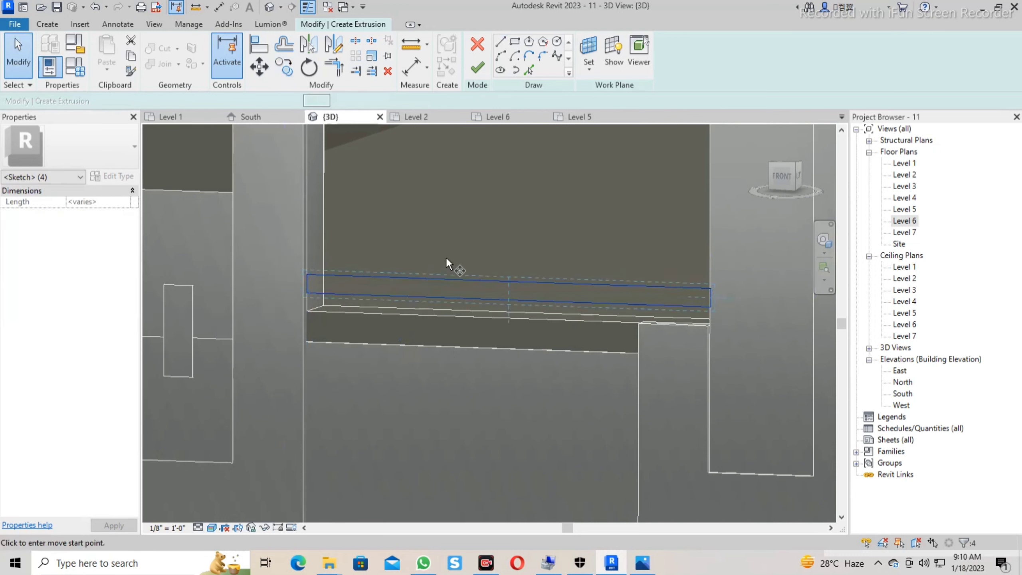
pyautogui.click(505, 304)
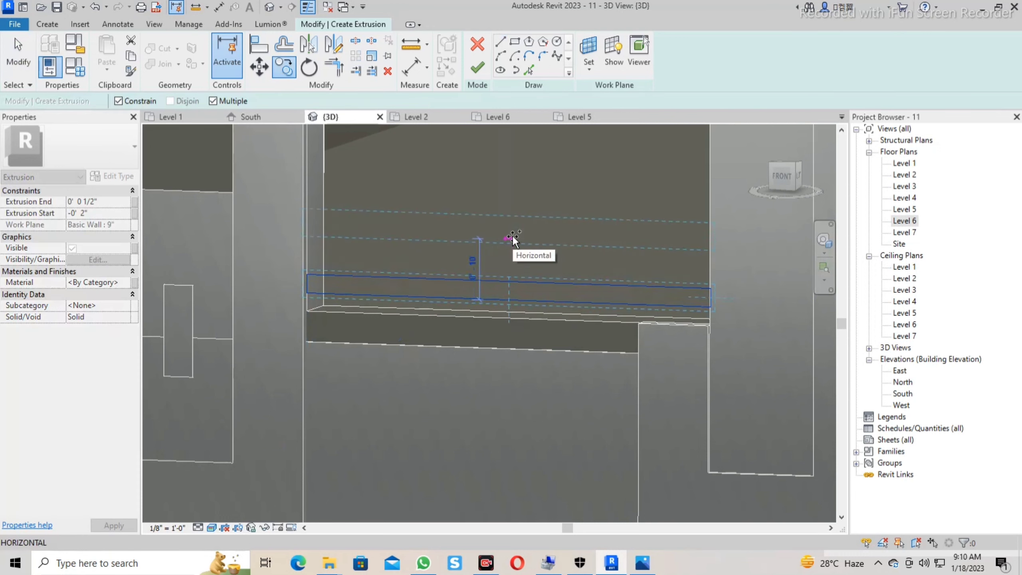
pyautogui.write('5')
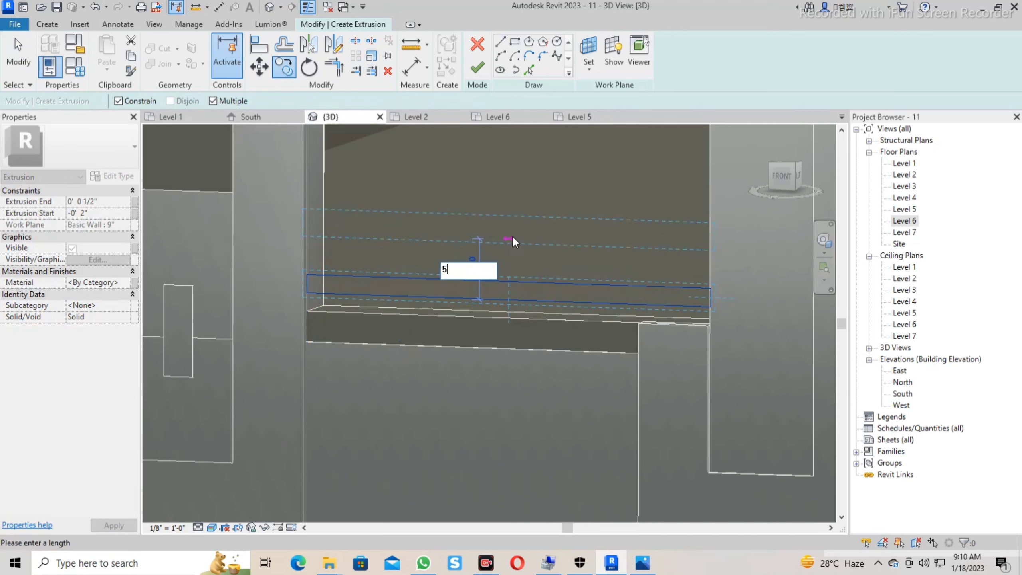
pyautogui.press('Return')
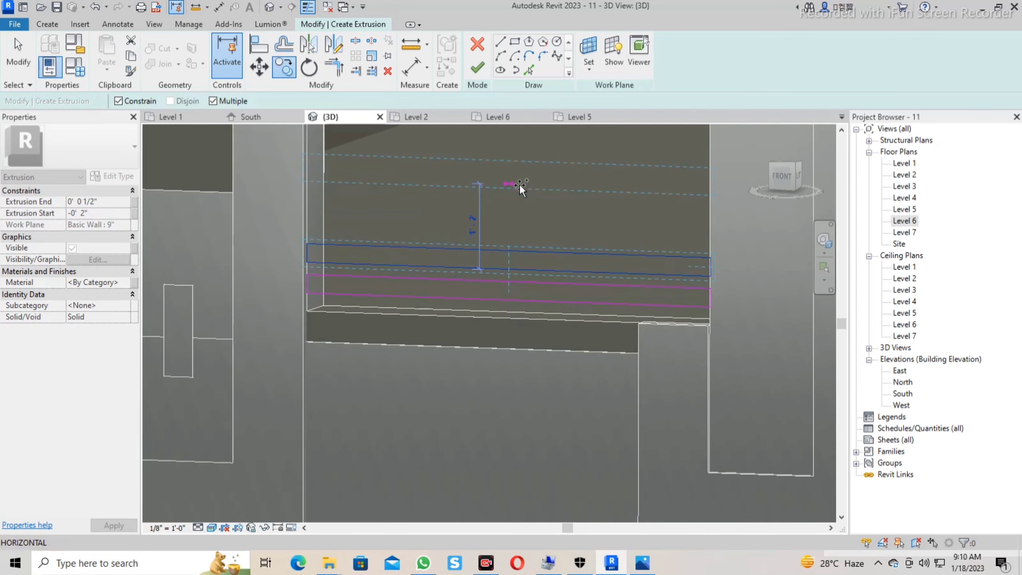
pyautogui.write('5')
pyautogui.press('Return')
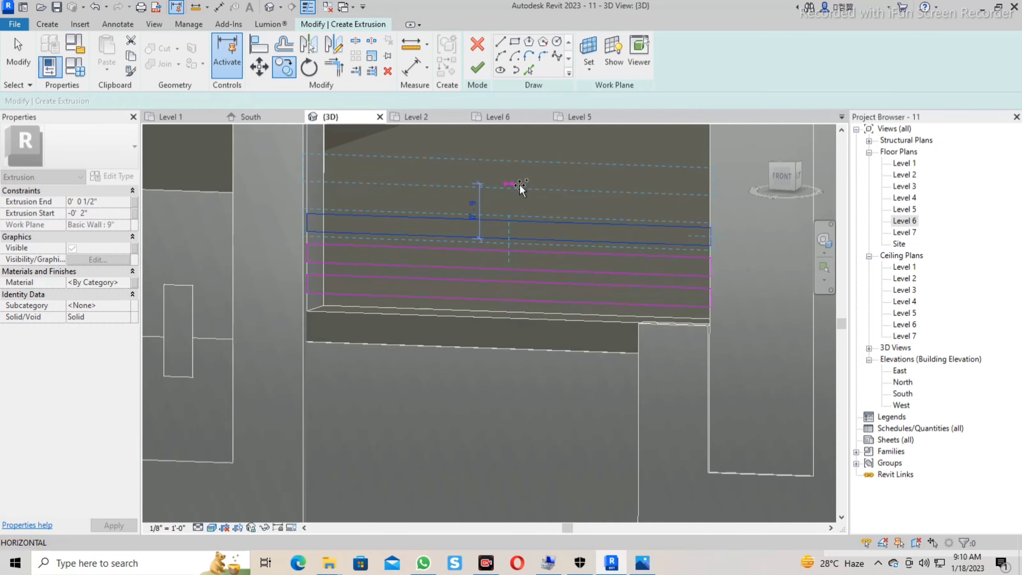
pyautogui.write('5')
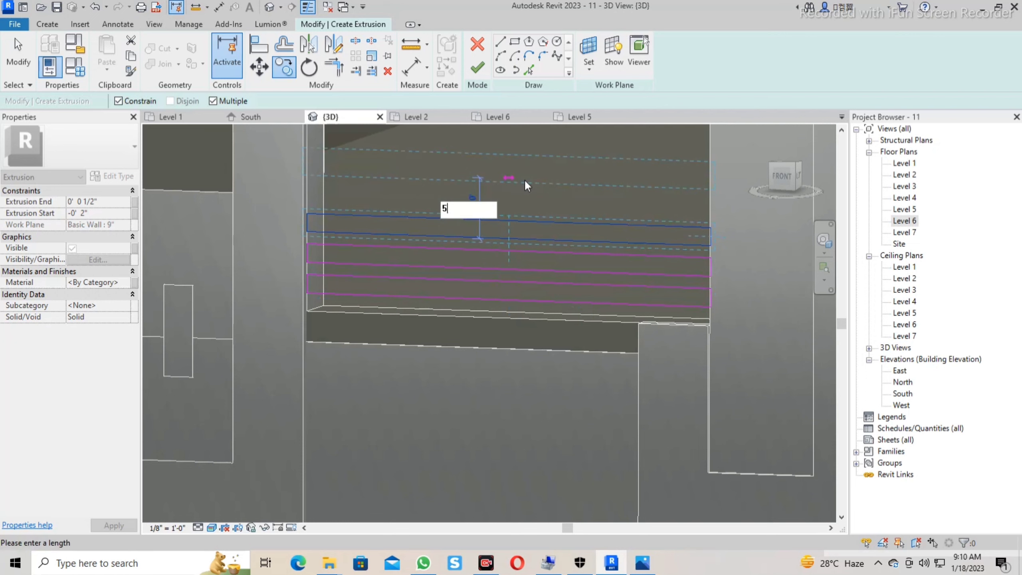
pyautogui.press('Return')
# Delete the three upper rectangles and select the remaining bottom rectangle.
pyautogui.moveTo(527, 193)
pyautogui.keyDown('shift'); pyautogui.mouseDown(button='middle')
pyautogui.moveTo(543, 333)
pyautogui.moveTo(543, 318)
pyautogui.moveTo(618, 327)
pyautogui.moveTo(580, 261)
pyautogui.mouseUp(button='middle'); pyautogui.keyUp('shift')
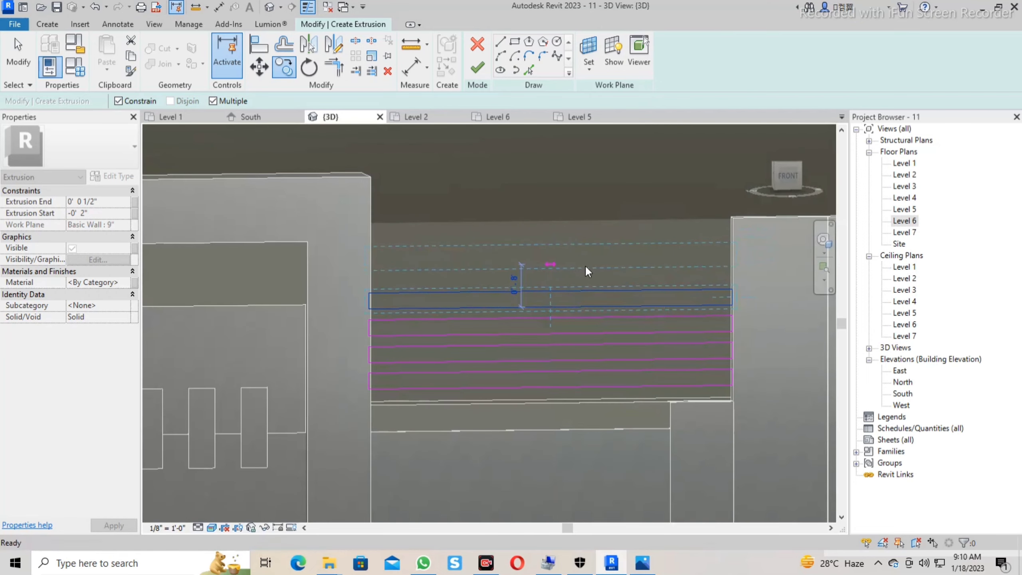
pyautogui.press('Escape')
pyautogui.press('Escape')
pyautogui.moveTo(760, 365)
pyautogui.mouseDown()
pyautogui.moveTo(415, 254)
pyautogui.moveTo(303, 260)
pyautogui.mouseUp()
pyautogui.press('Delete')
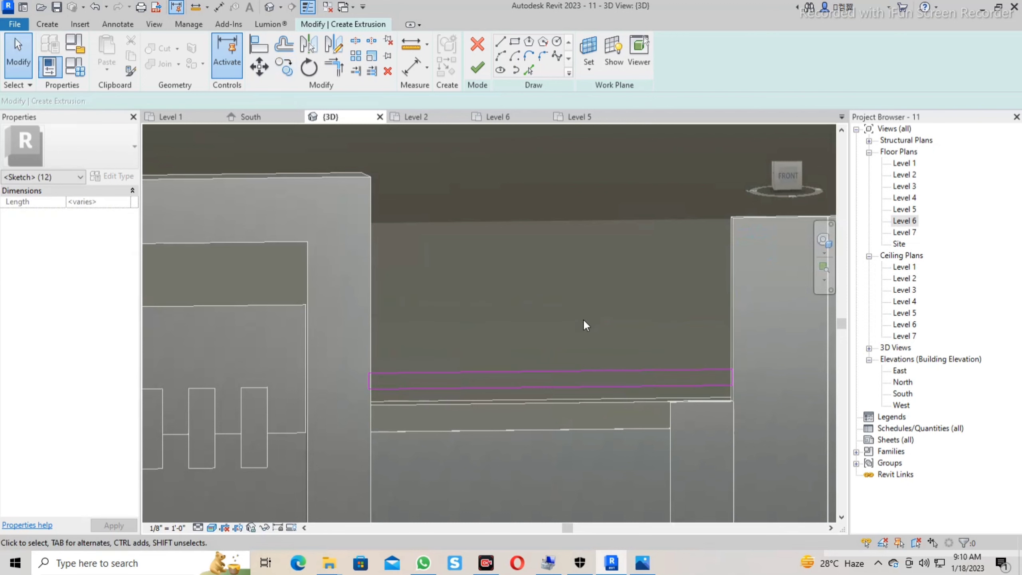
pyautogui.moveTo(737, 405); pyautogui.dragTo(224, 283)
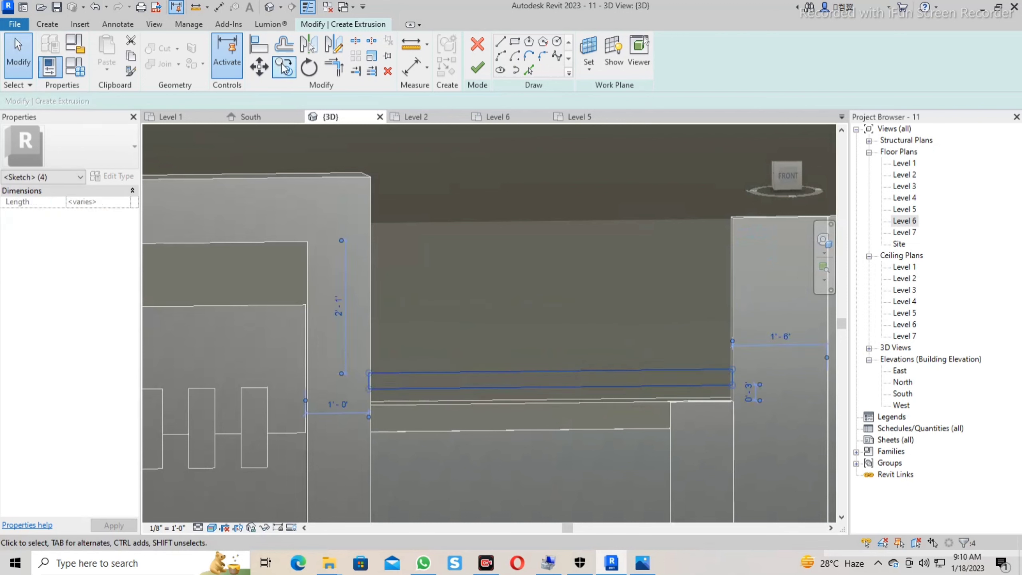
# Copy the bottom rectangle three times at 8-inch spacing, giving four stacked bars.
pyautogui.click(284, 67)
pyautogui.click(539, 390)
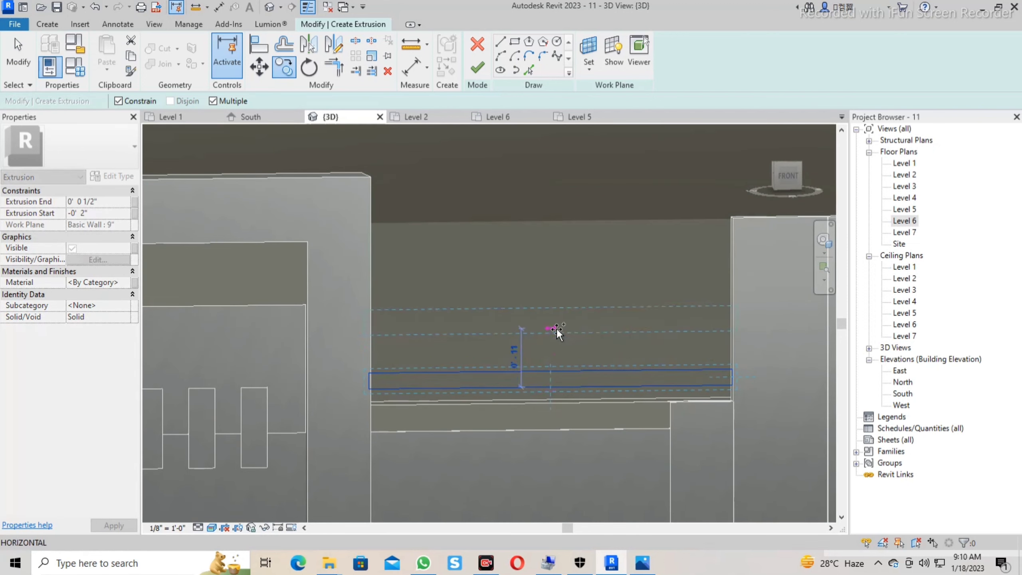
pyautogui.write('8')
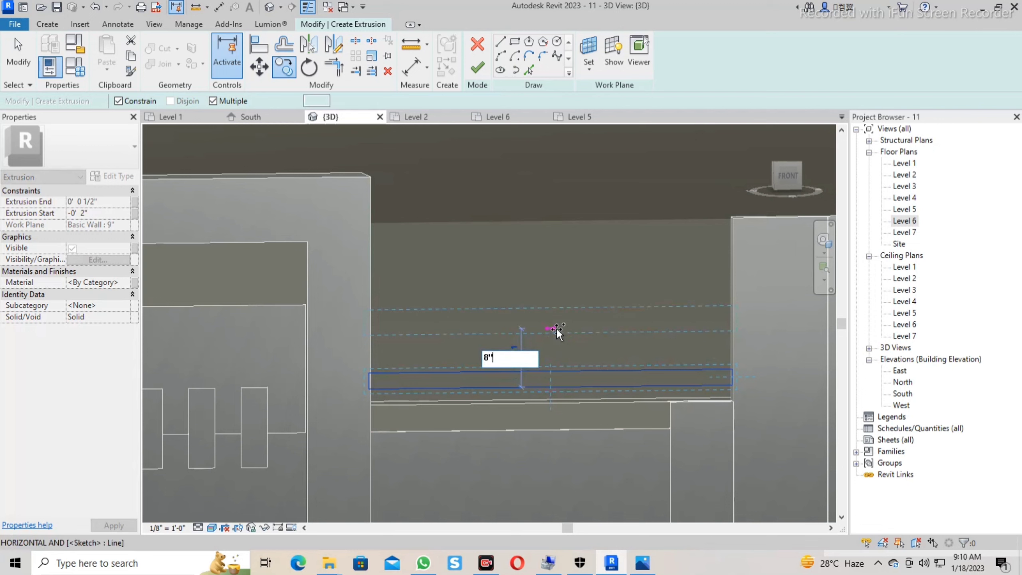
pyautogui.press('Return')
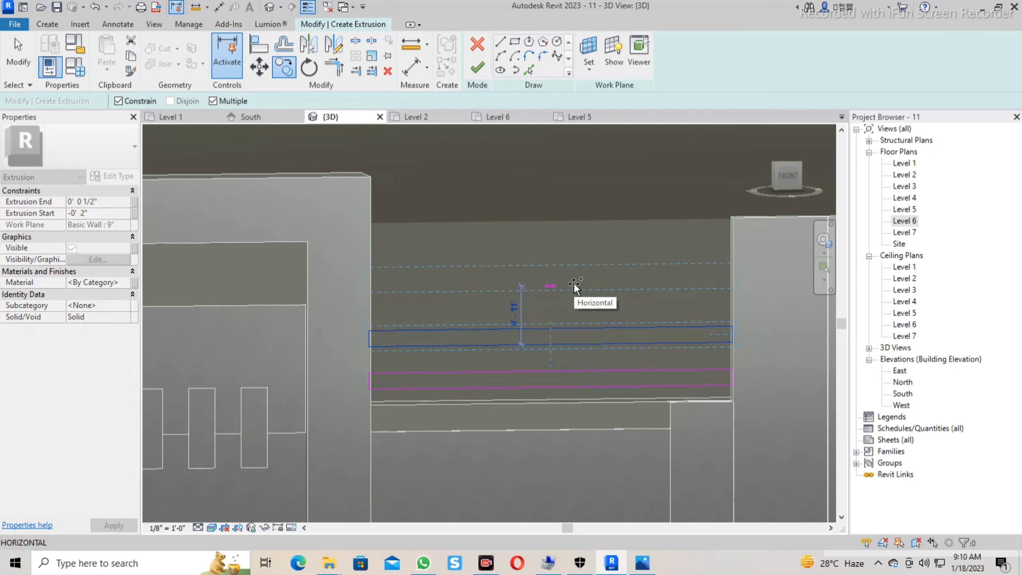
pyautogui.write('8')
pyautogui.press('Return')
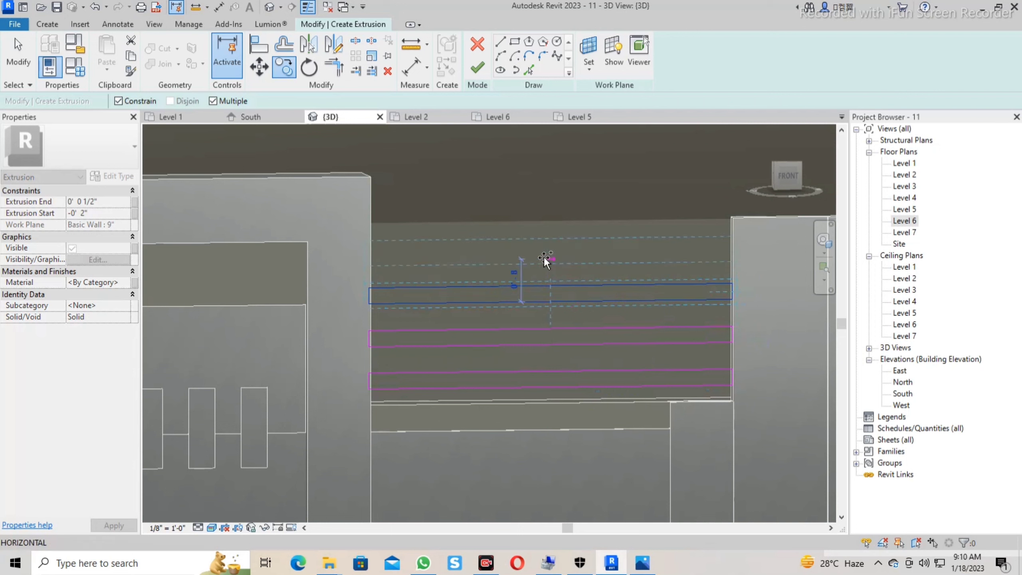
pyautogui.write('8')
pyautogui.press('Return')
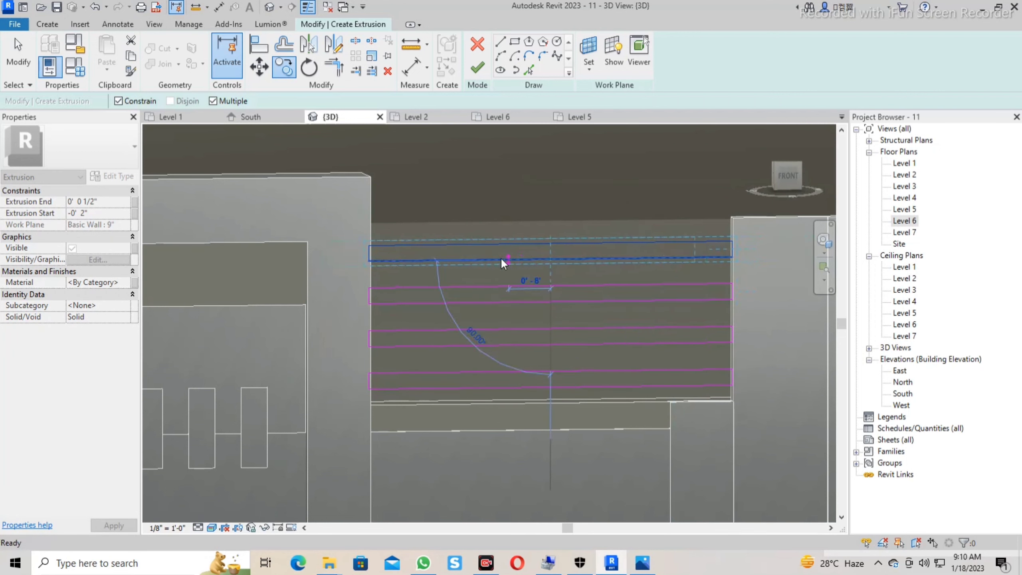
pyautogui.press('Escape')
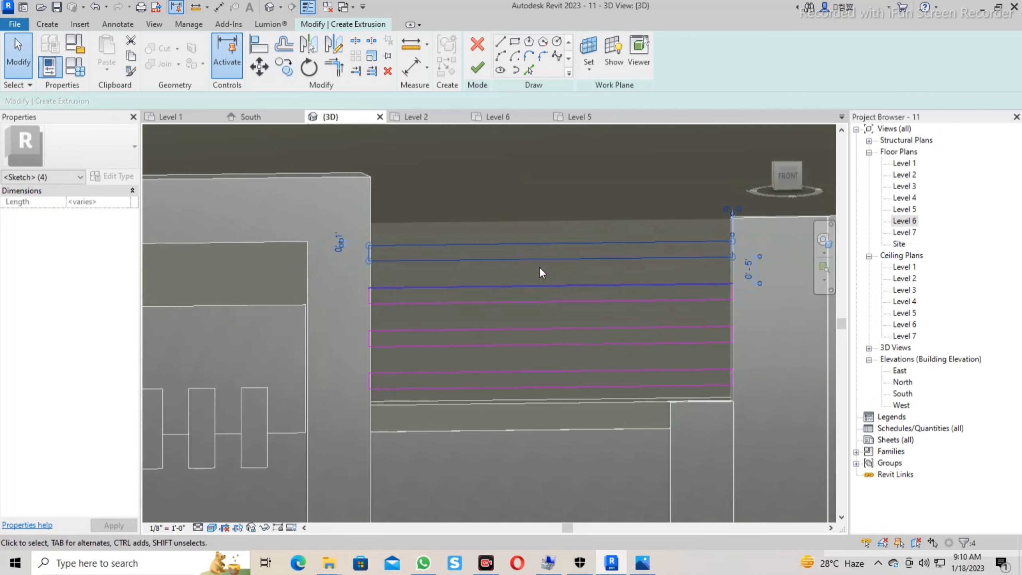
pyautogui.scroll(-2, 726, 349)
pyautogui.keyDown('shift'); pyautogui.moveTo(662, 354); pyautogui.dragTo(496, 381, button='middle'); pyautogui.keyUp('shift')
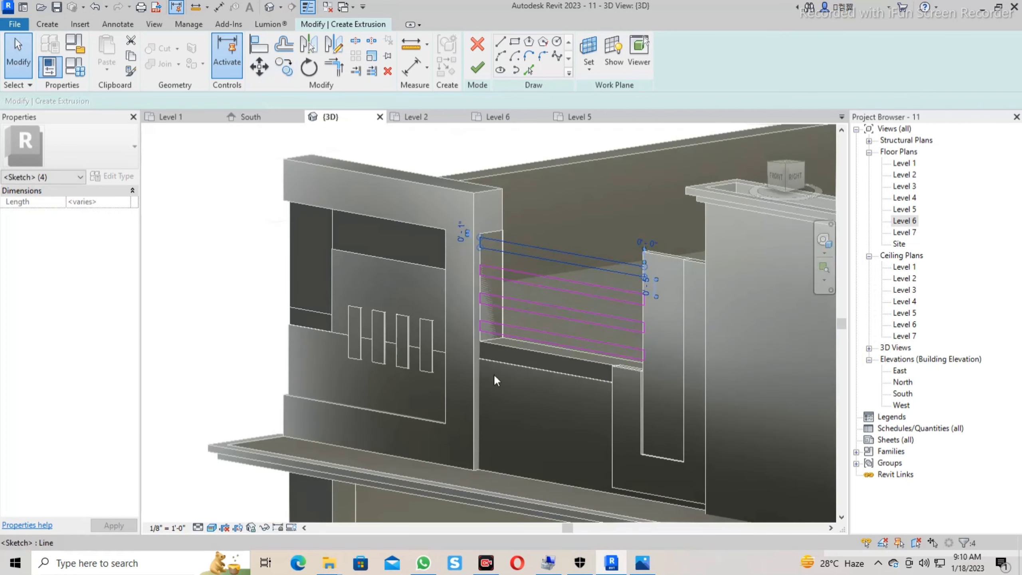
# Set Extrusion End -0' 3" and Start -0' 4", then finish the four bars.
pyautogui.click(451, 321)
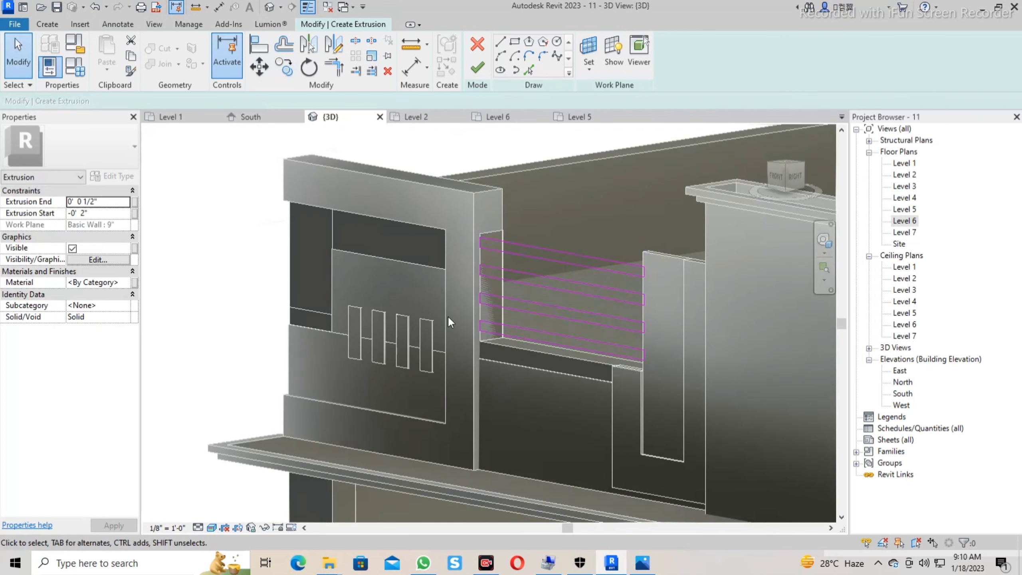
pyautogui.click(112, 213)
pyautogui.write('-3')
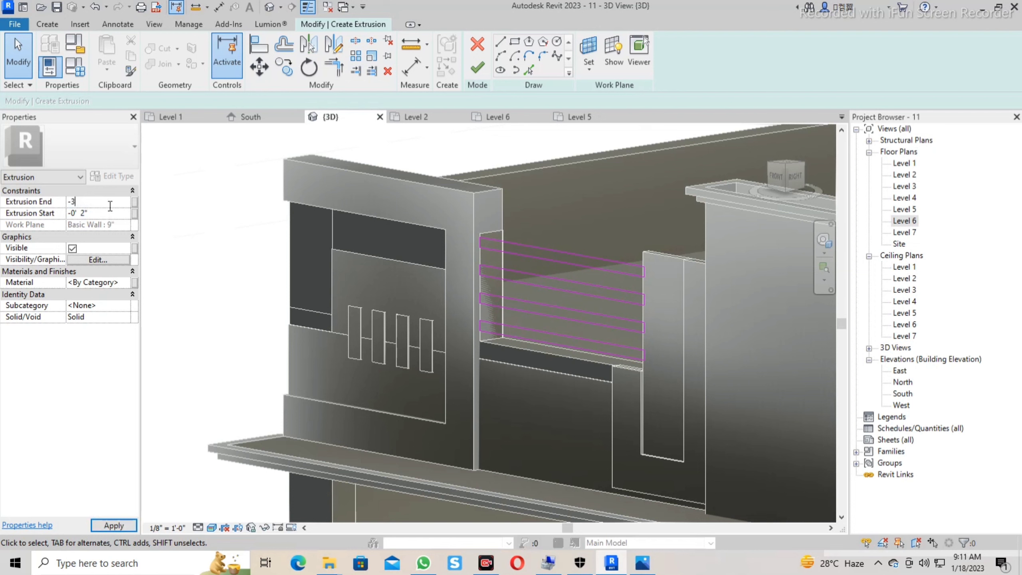
pyautogui.press('Return')
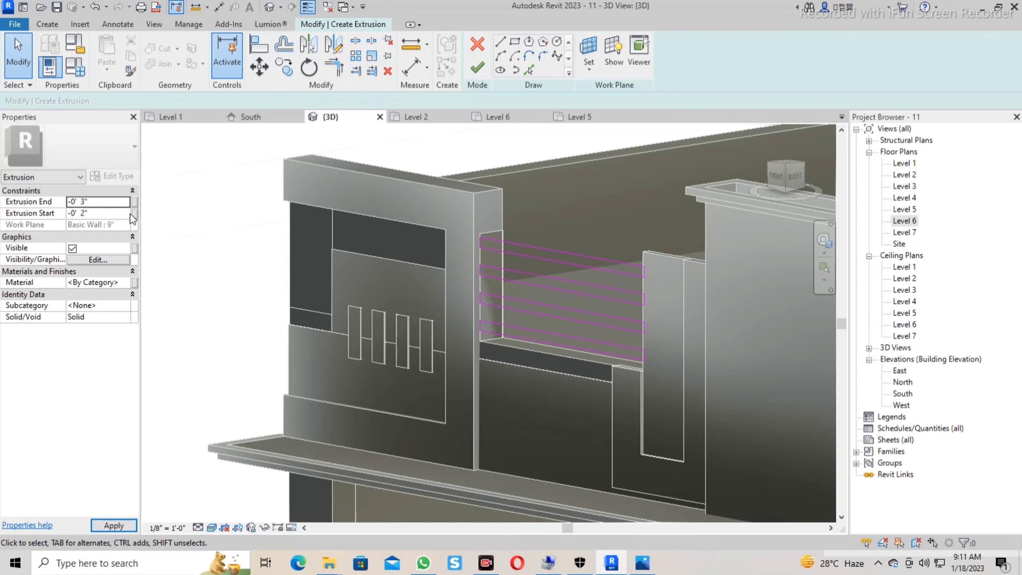
pyautogui.click(116, 213)
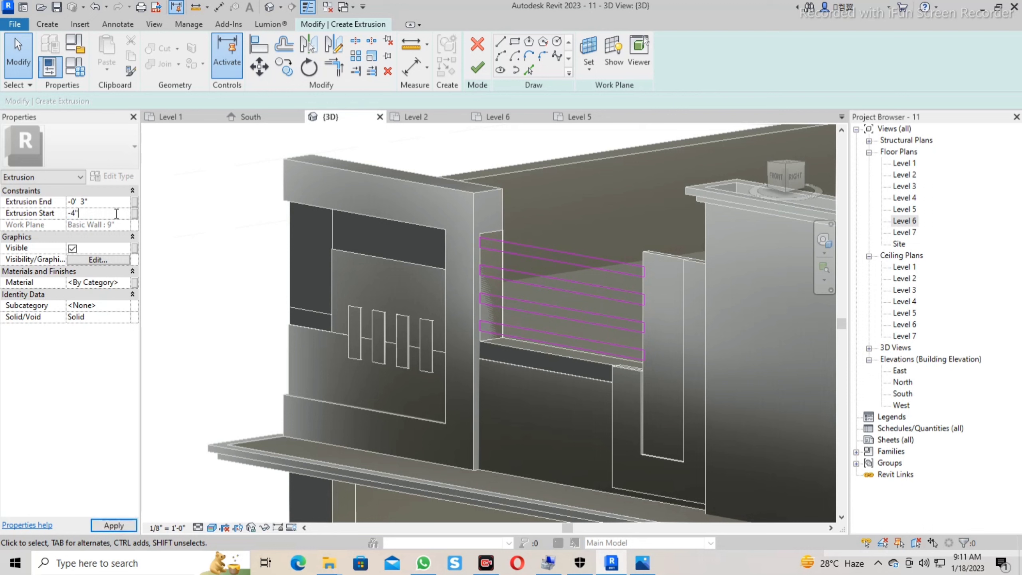
pyautogui.click(476, 69)
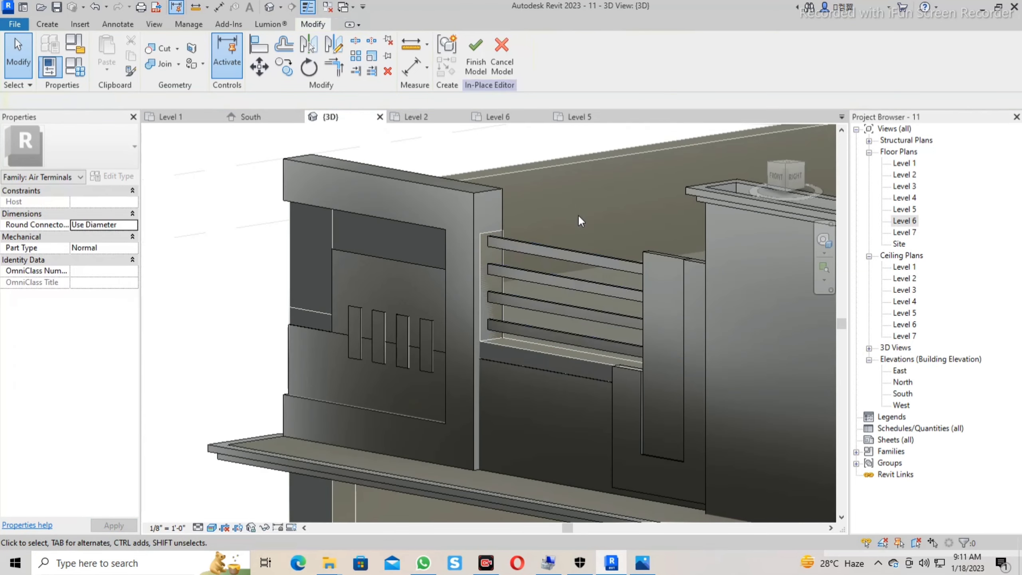
# From a front view, drag the louver bars' right-end handles out into the adjacent tower wall.
pyautogui.moveTo(579, 218)
pyautogui.keyDown('shift'); pyautogui.mouseDown(button='middle')
pyautogui.moveTo(674, 241)
pyautogui.moveTo(654, 342)
pyautogui.moveTo(571, 286)
pyautogui.moveTo(559, 308)
pyautogui.mouseUp(button='middle'); pyautogui.keyUp('shift')
pyautogui.click(571, 286)
pyautogui.moveTo(624, 332)
pyautogui.keyDown('shift'); pyautogui.mouseDown(button='middle')
pyautogui.moveTo(590, 326)
pyautogui.moveTo(475, 469)
pyautogui.mouseUp(button='middle'); pyautogui.keyUp('shift')
pyautogui.click(475, 469)
pyautogui.scroll(3, 520, 267)
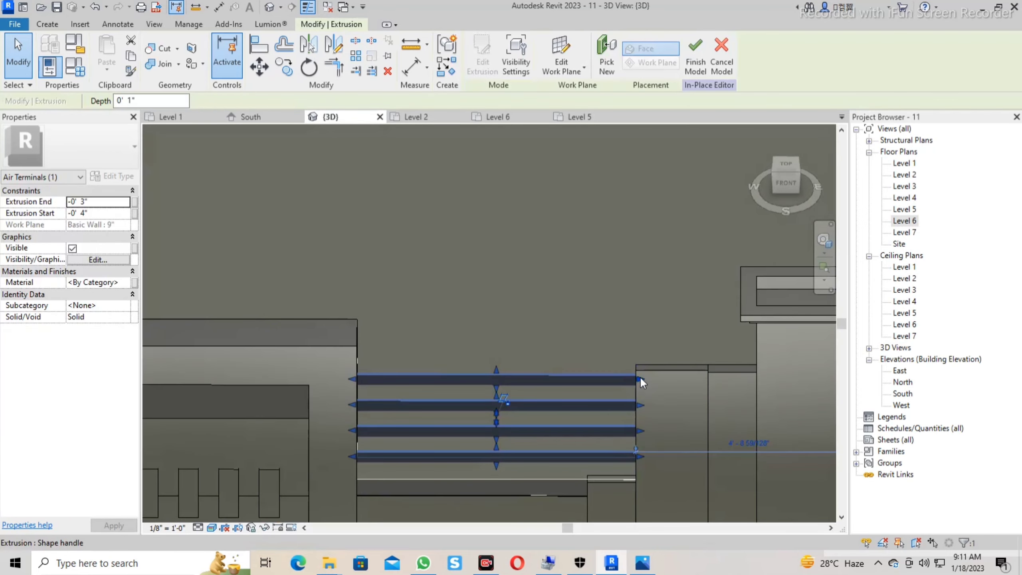
pyautogui.moveTo(641, 380); pyautogui.dragTo(709, 377)
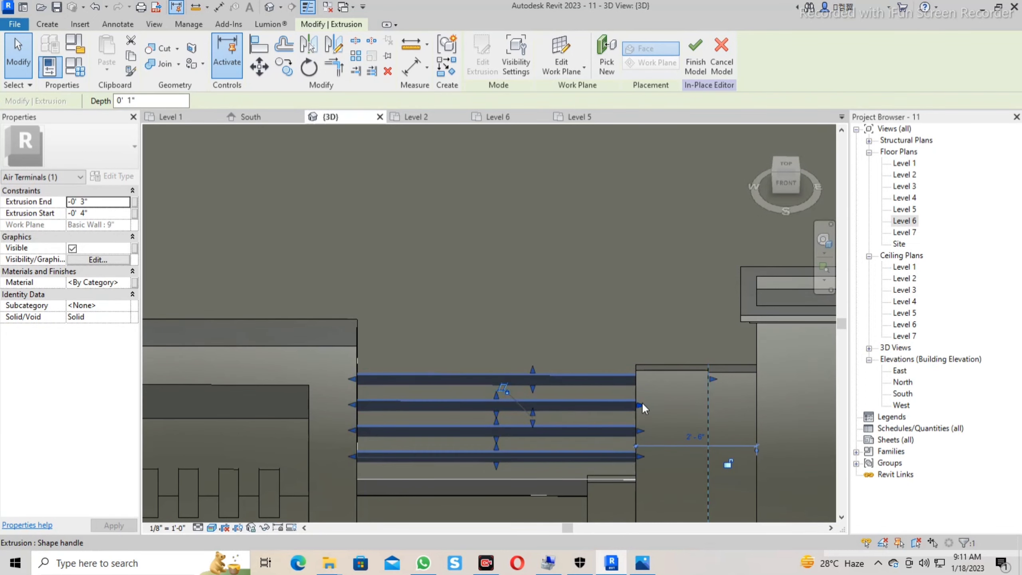
pyautogui.moveTo(643, 405); pyautogui.dragTo(710, 430)
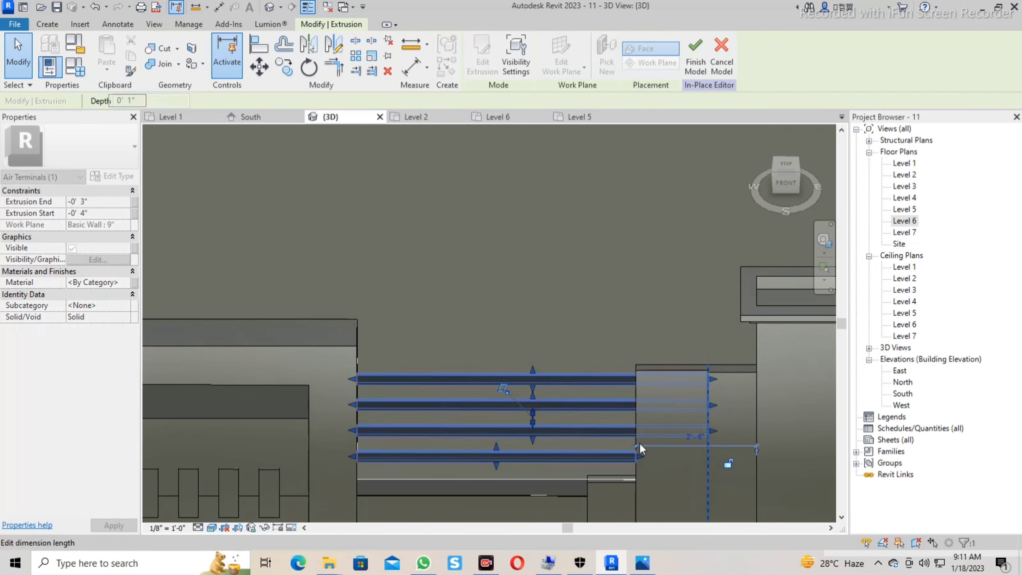
pyautogui.moveTo(640, 456); pyautogui.dragTo(711, 450)
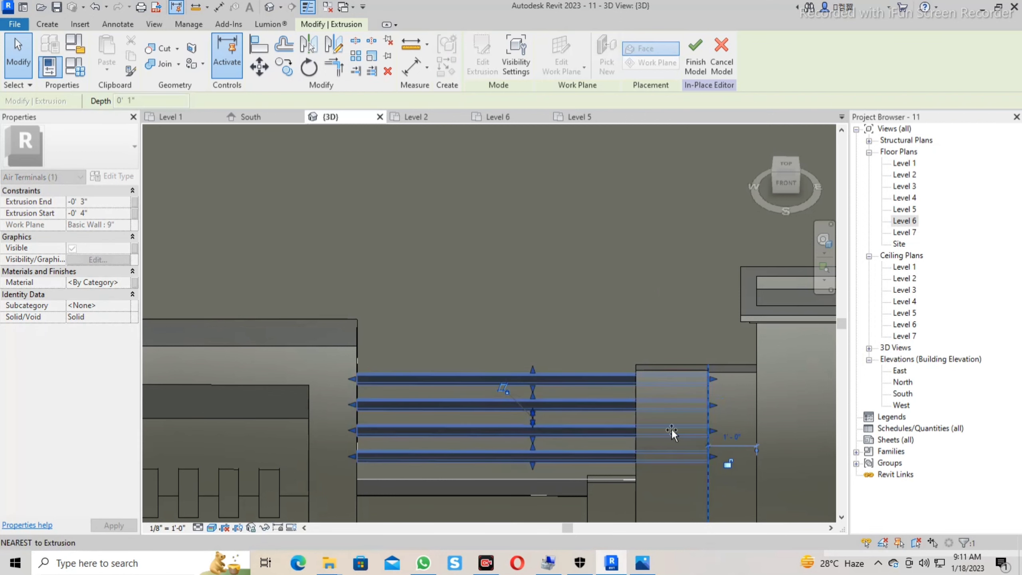
pyautogui.click(548, 294)
pyautogui.moveTo(541, 273)
pyautogui.keyDown('shift'); pyautogui.mouseDown(button='middle')
pyautogui.moveTo(543, 190)
pyautogui.moveTo(563, 387)
pyautogui.moveTo(532, 430)
pyautogui.moveTo(428, 344)
pyautogui.moveTo(400, 354)
pyautogui.moveTo(383, 377)
pyautogui.moveTo(413, 389)
pyautogui.moveTo(398, 353)
pyautogui.mouseUp(button='middle'); pyautogui.keyUp('shift')
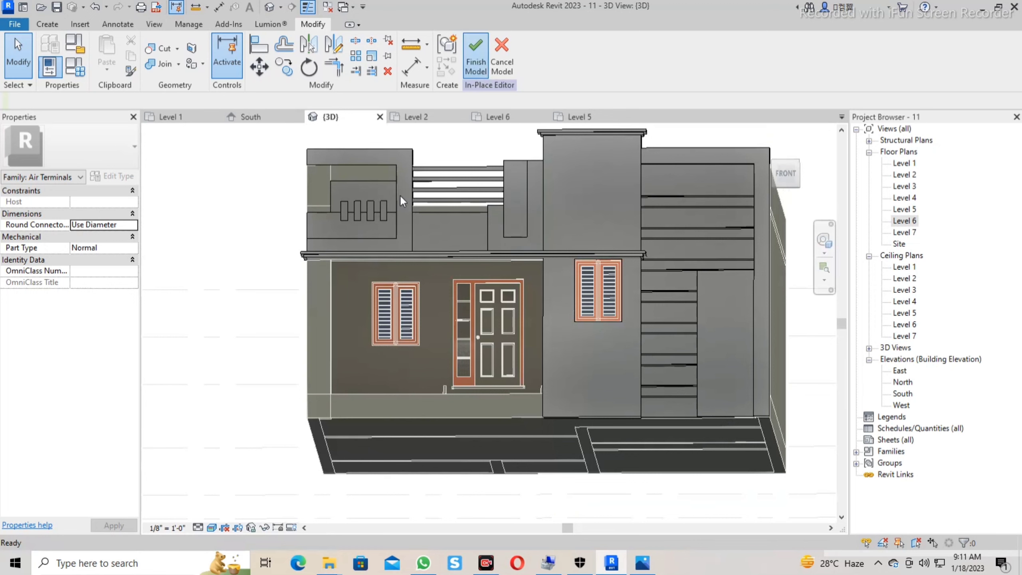
# Orbit around the finished facade to inspect it from the front, right and left.
pyautogui.moveTo(244, 318)
pyautogui.keyDown('shift'); pyautogui.mouseDown(button='middle')
pyautogui.moveTo(244, 349)
pyautogui.moveTo(262, 365)
pyautogui.mouseUp(button='middle'); pyautogui.keyUp('shift')
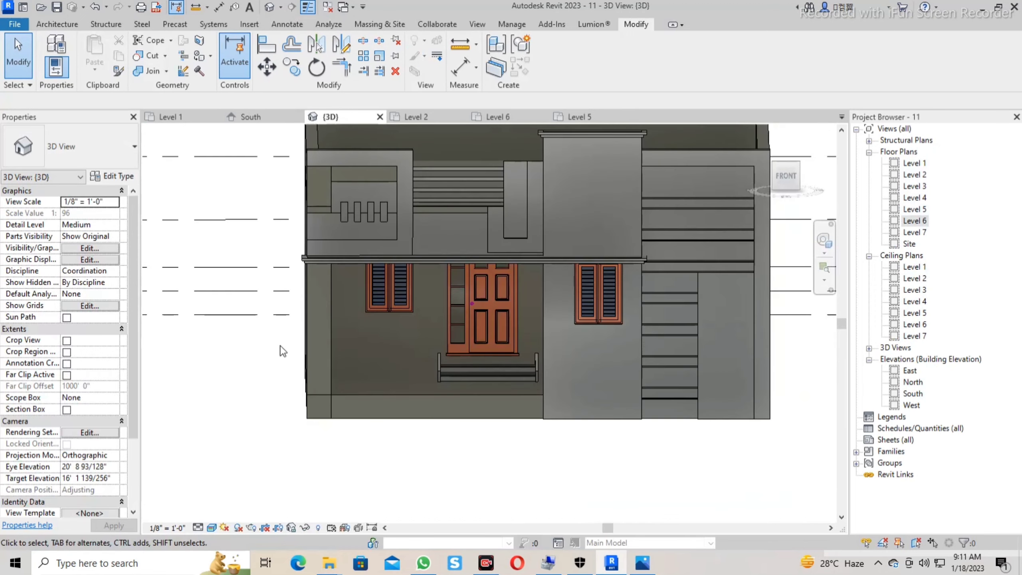
pyautogui.click(458, 178)
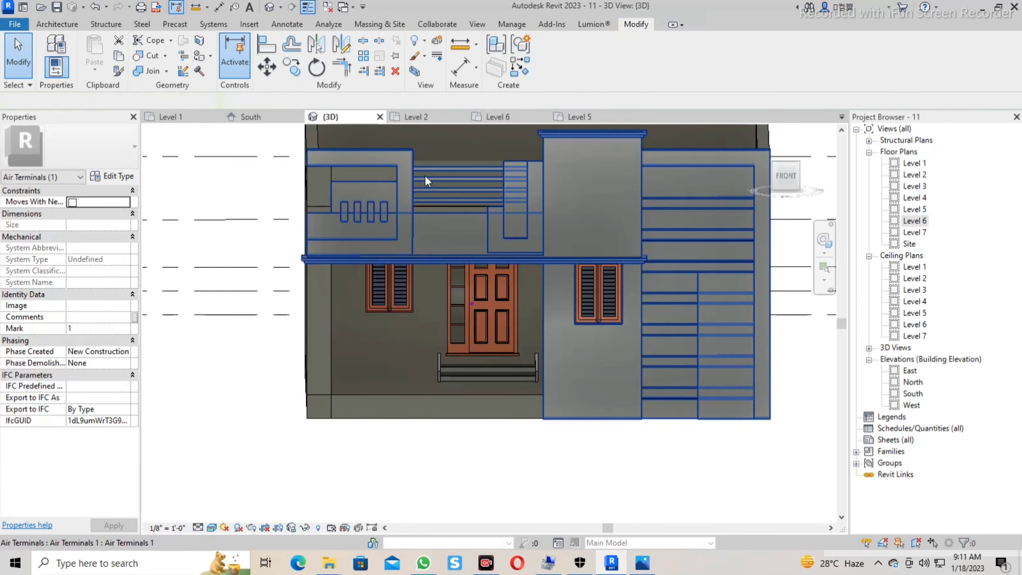
pyautogui.press('Escape')
pyautogui.moveTo(249, 411)
pyautogui.keyDown('shift'); pyautogui.mouseDown(button='middle')
pyautogui.moveTo(213, 397)
pyautogui.moveTo(251, 400)
pyautogui.mouseUp(button='middle'); pyautogui.keyUp('shift')
pyautogui.moveTo(667, 485)
pyautogui.keyDown('shift'); pyautogui.mouseDown(button='middle')
pyautogui.moveTo(651, 468)
pyautogui.moveTo(605, 456)
pyautogui.mouseUp(button='middle'); pyautogui.keyUp('shift')
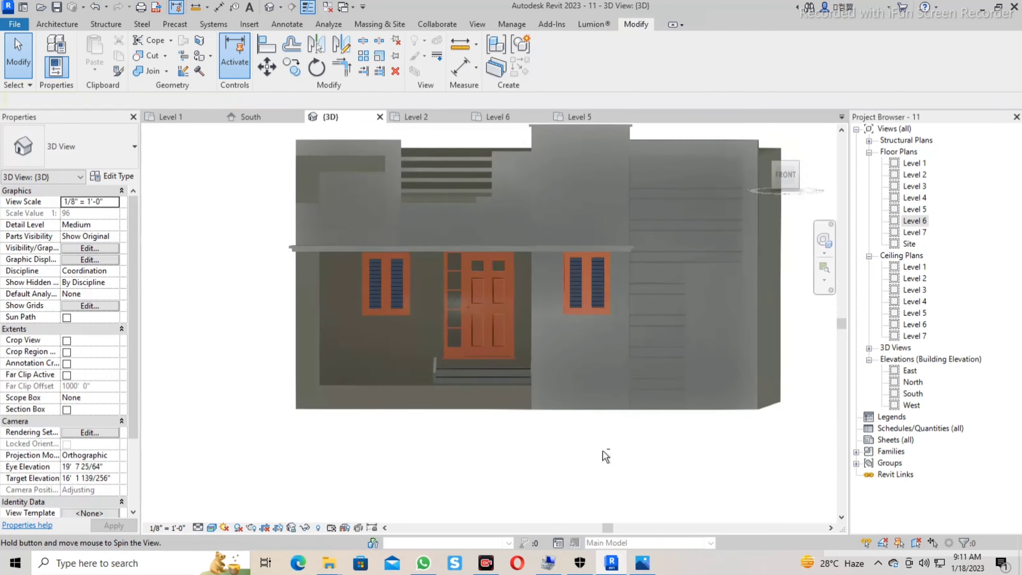
pyautogui.moveTo(433, 418)
pyautogui.keyDown('shift'); pyautogui.mouseDown(button='middle')
pyautogui.moveTo(487, 452)
pyautogui.moveTo(469, 439)
pyautogui.mouseUp(button='middle'); pyautogui.keyUp('shift')
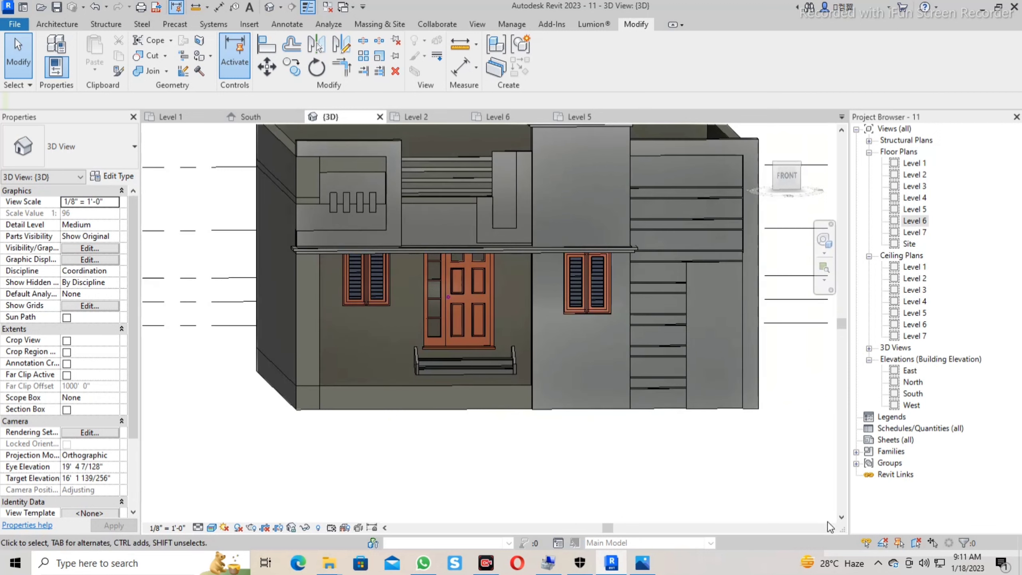